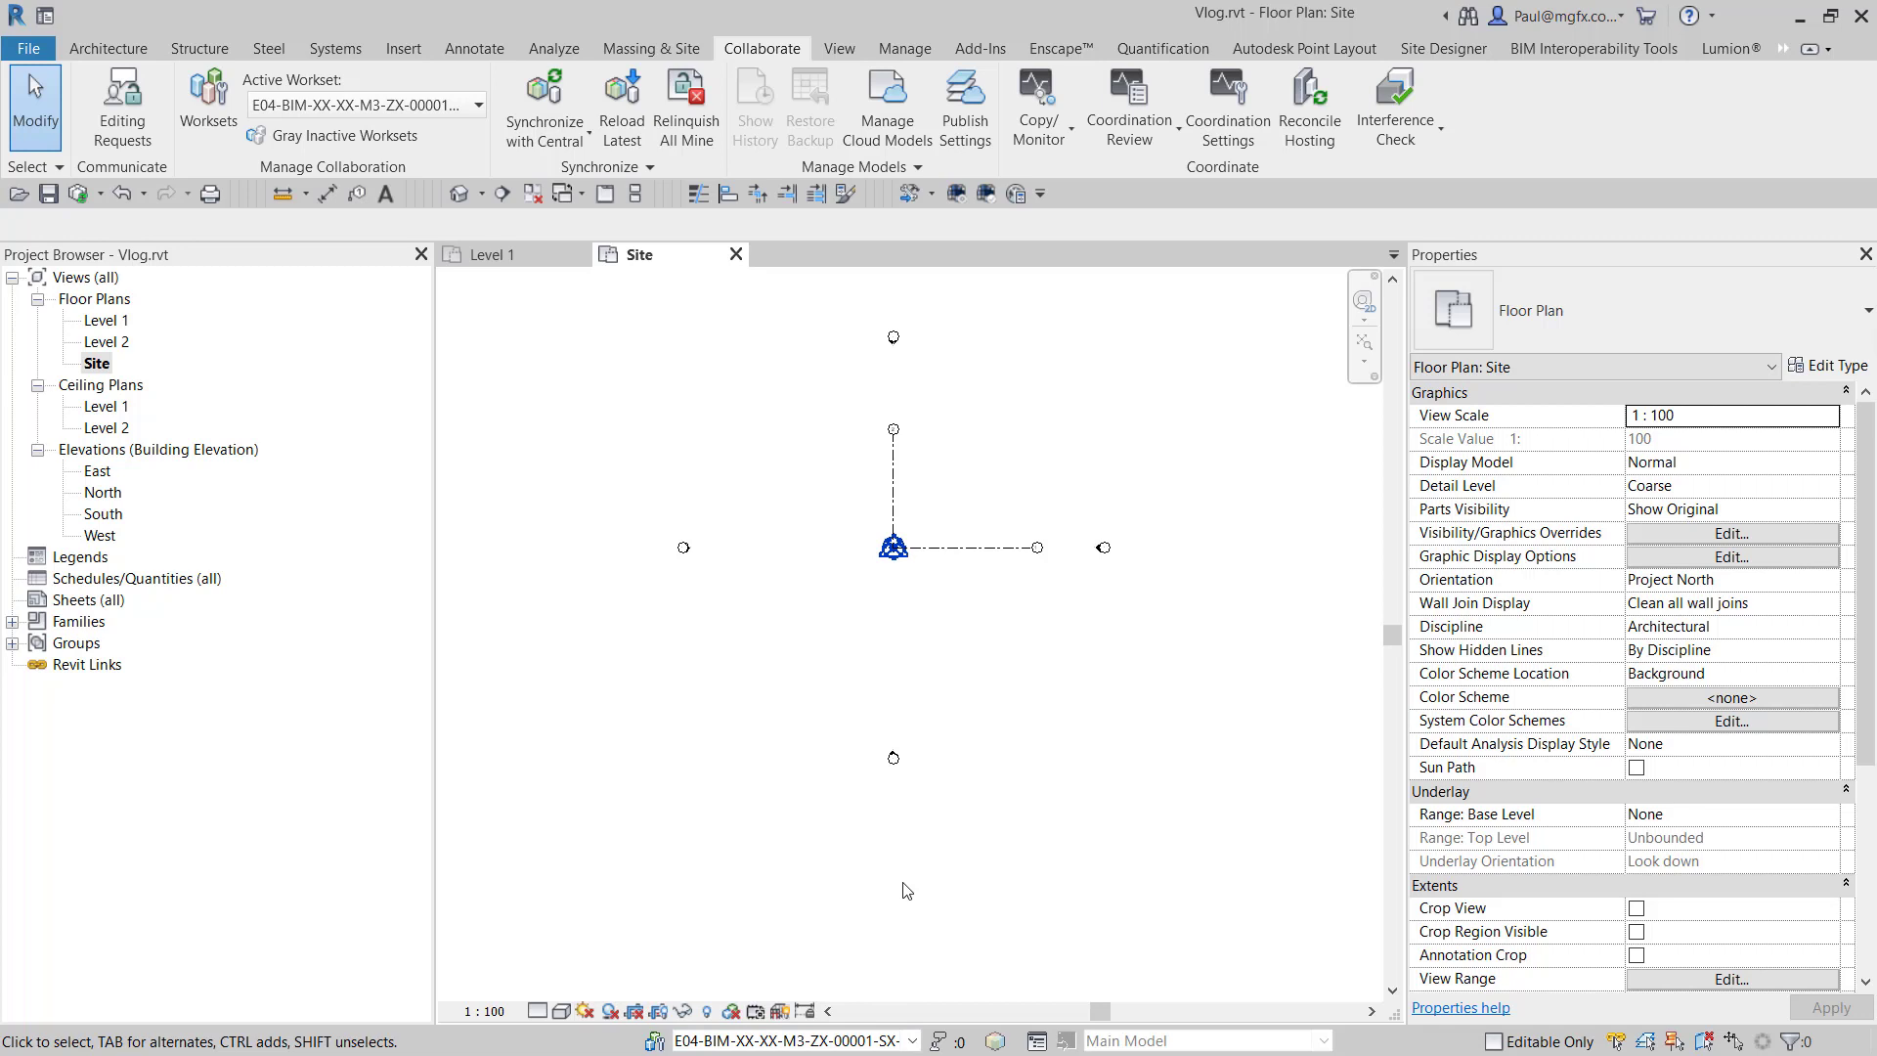
{"action": "key", "text": "super"}
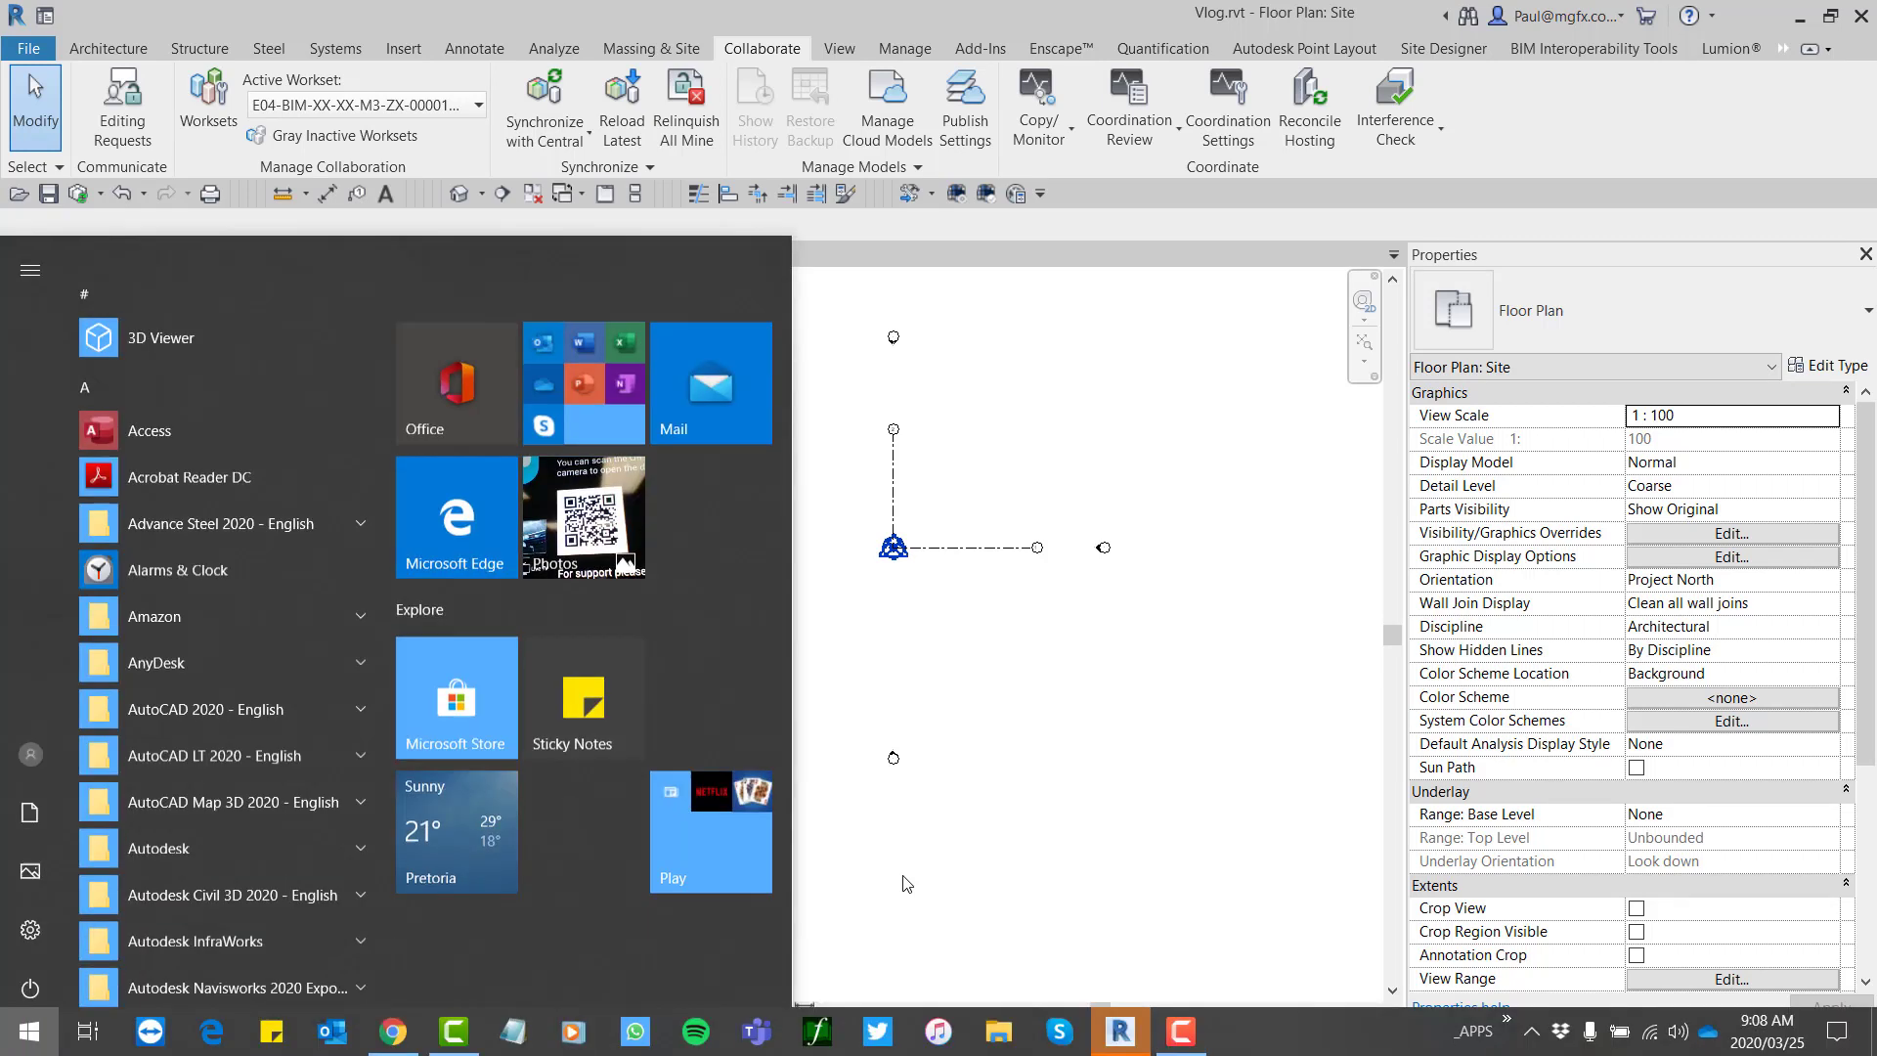
{"action": "left_click", "coordinate": [987, 808]}
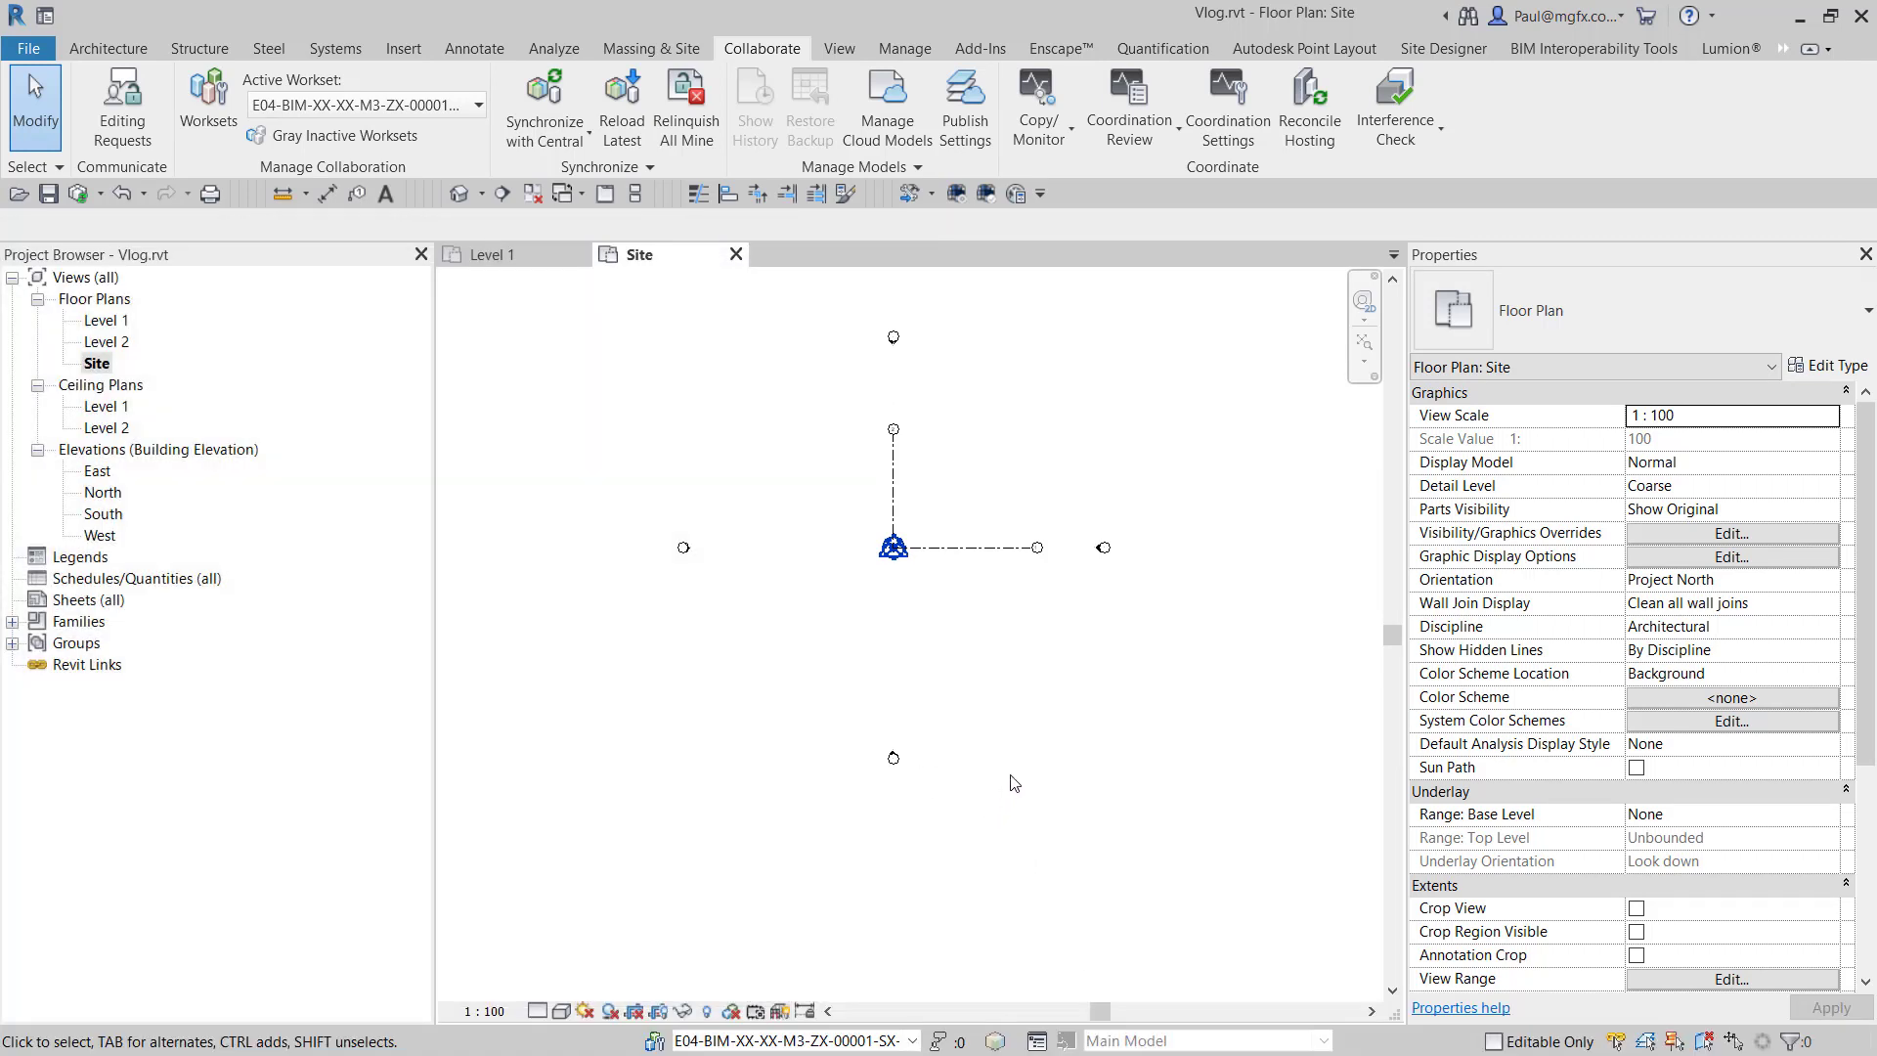
- Switch to Chrome and read the Autodesk article on acquiring shared coordinates with Collaboration for Revit, through the building-site and Transfer Project Standards instructions
{"action": "key", "text": "alt+Tab"}
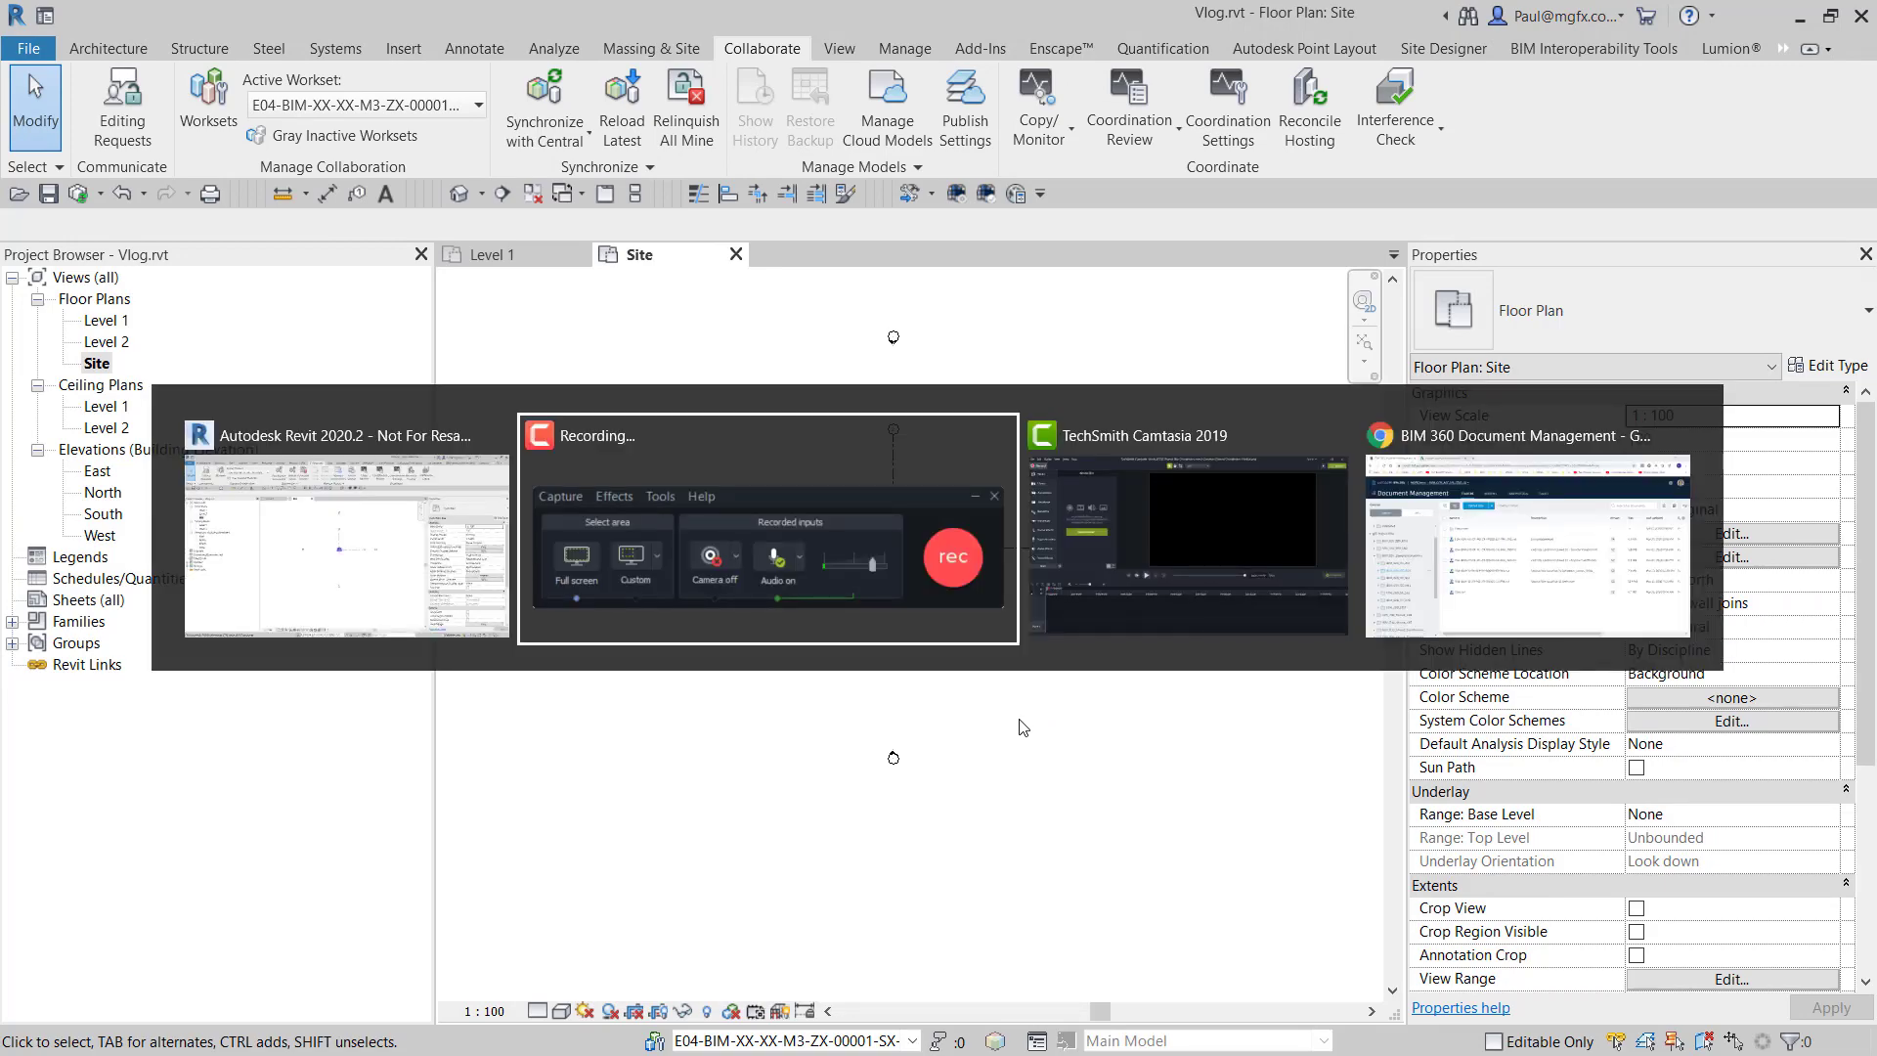
{"action": "key", "text": "alt+Tab"}
{"action": "key", "text": "alt+Tab"}
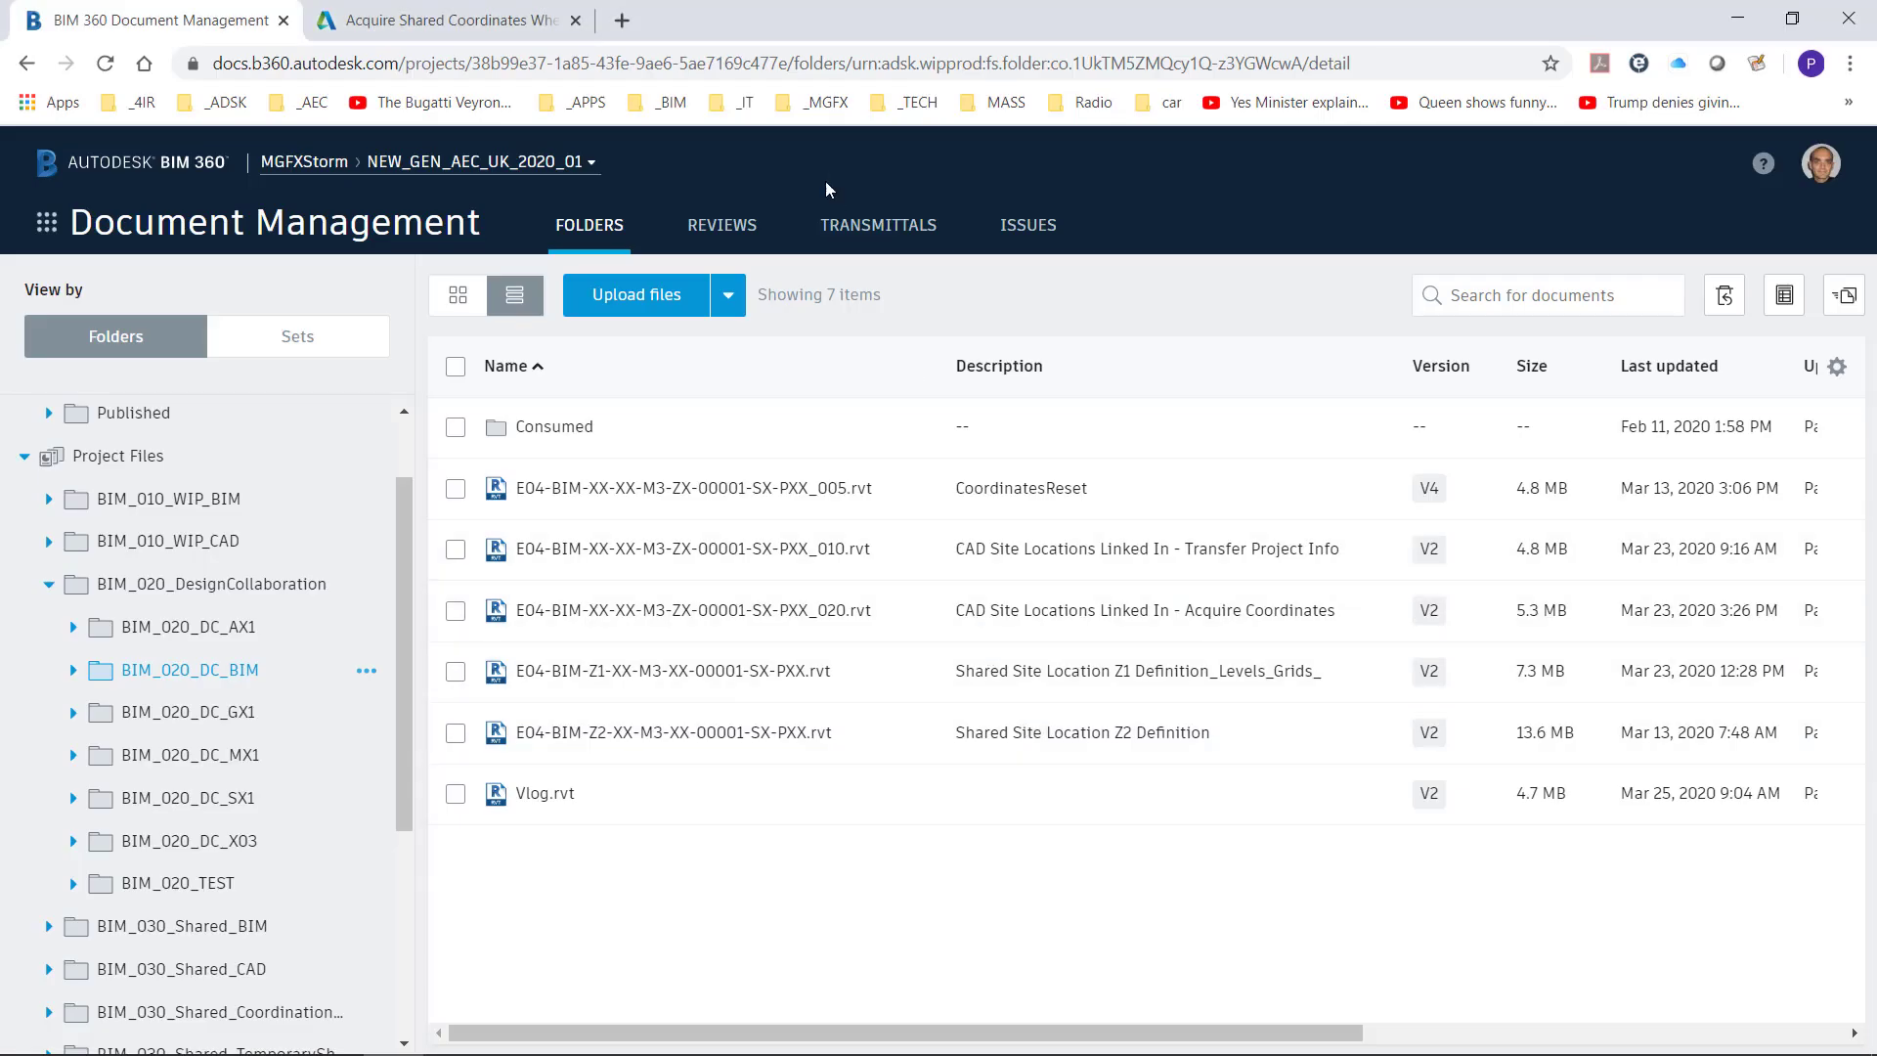
{"action": "left_click", "coordinate": [443, 29]}
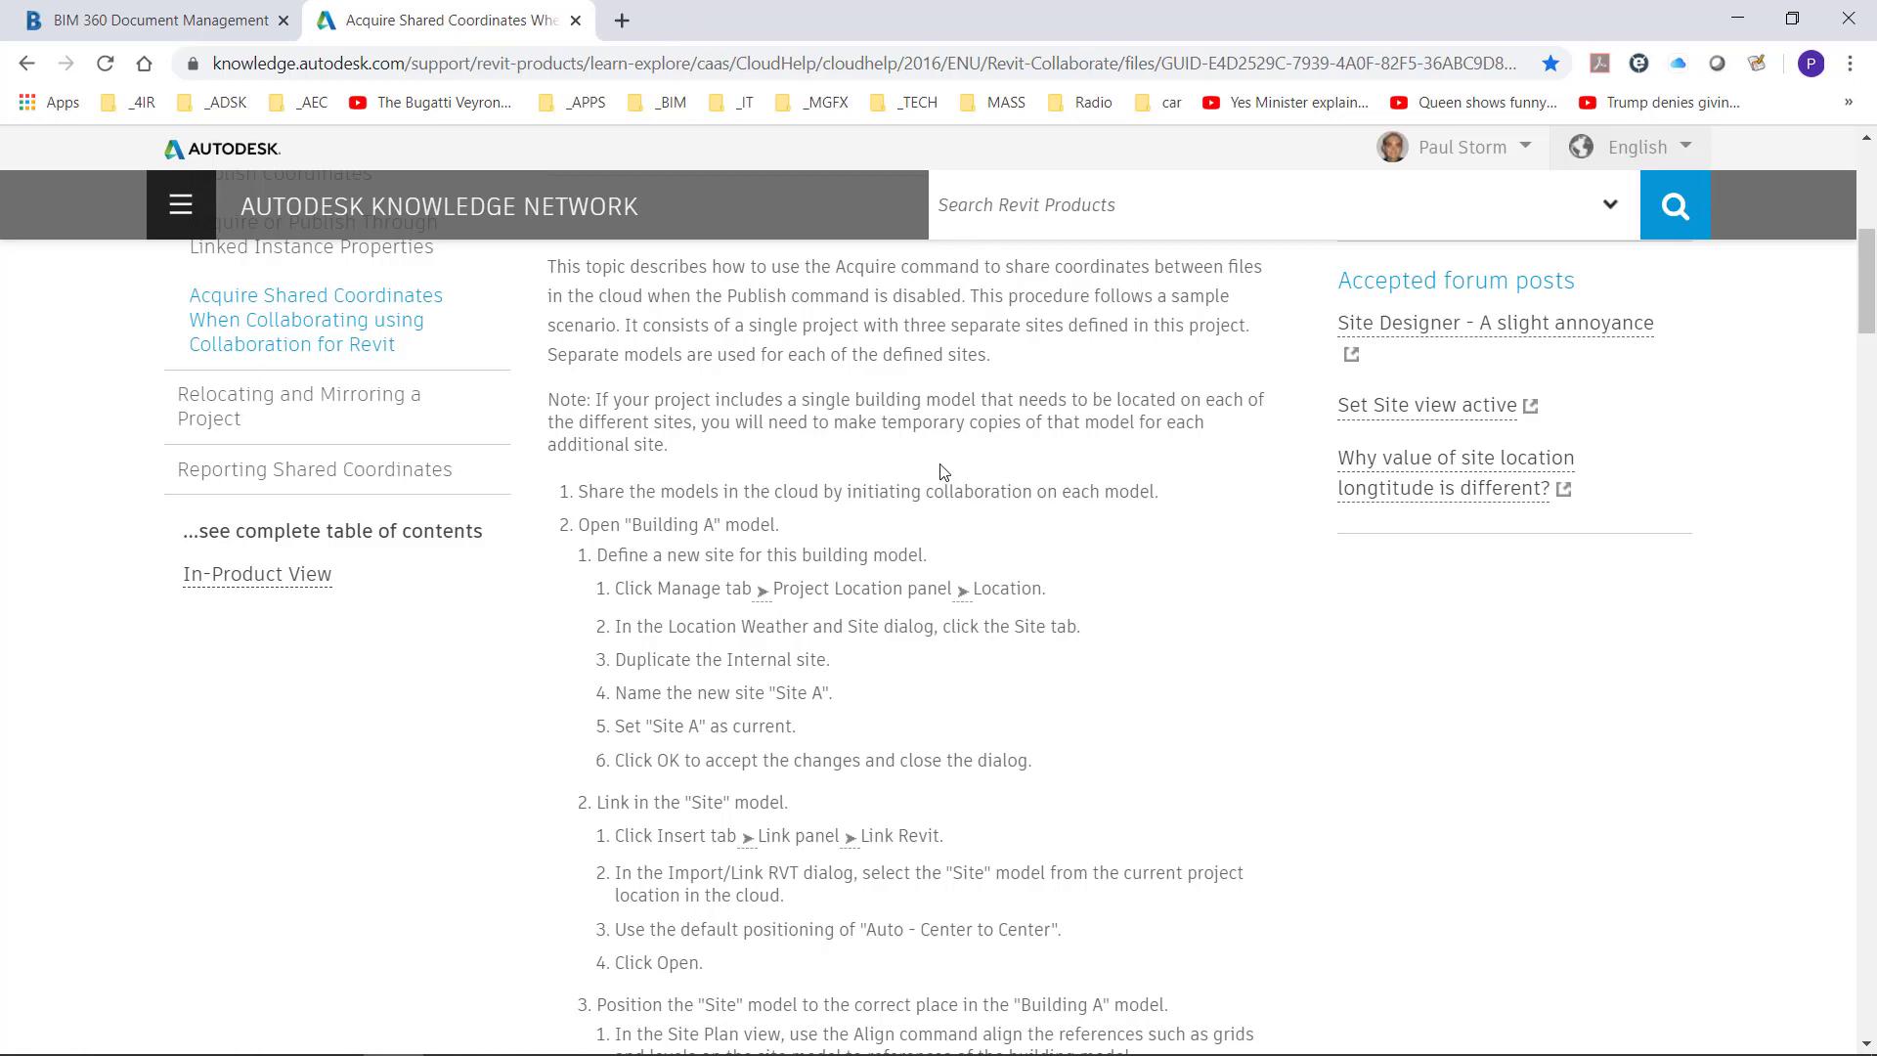
{"action": "scroll", "coordinate": [944, 473], "scroll_direction": "up", "scroll_amount": 4}
{"action": "scroll", "coordinate": [913, 473], "scroll_direction": "up", "scroll_amount": 1}
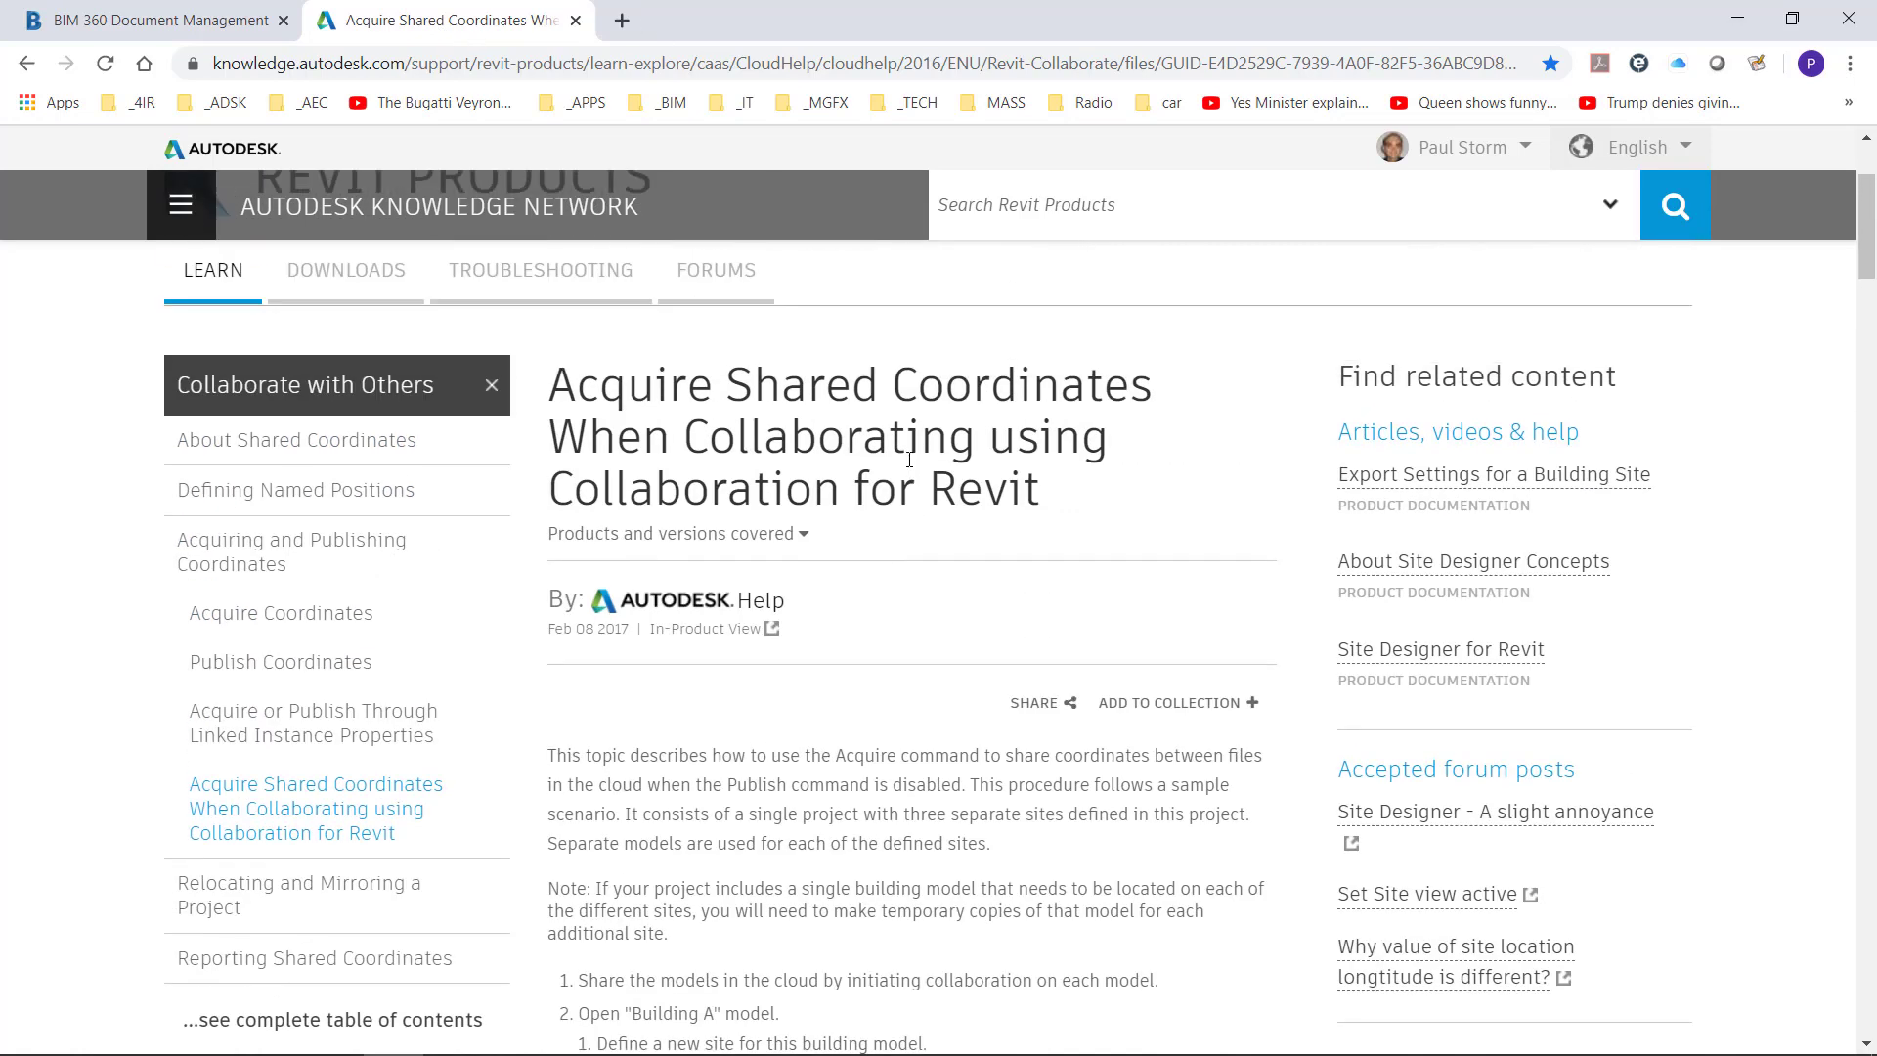
{"action": "scroll", "coordinate": [906, 448], "scroll_direction": "down", "scroll_amount": 6}
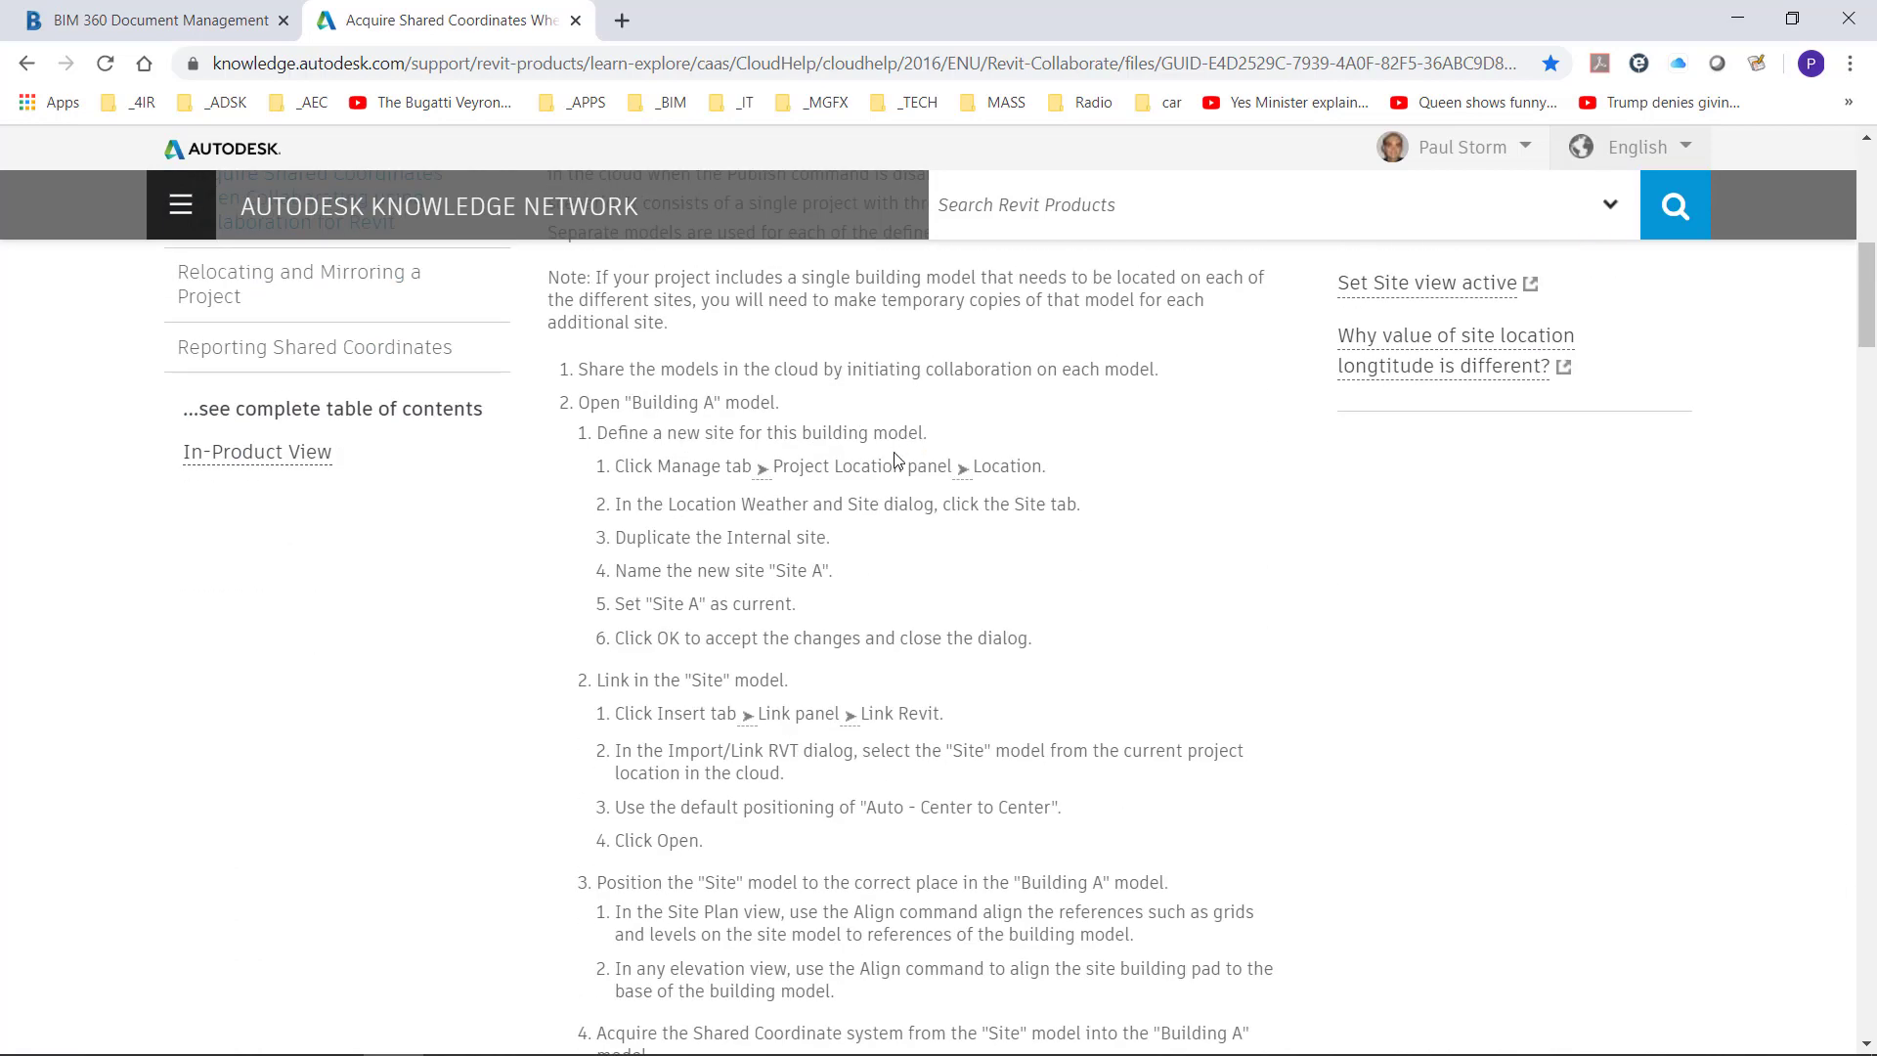
{"action": "scroll", "coordinate": [890, 457], "scroll_direction": "down", "scroll_amount": 7}
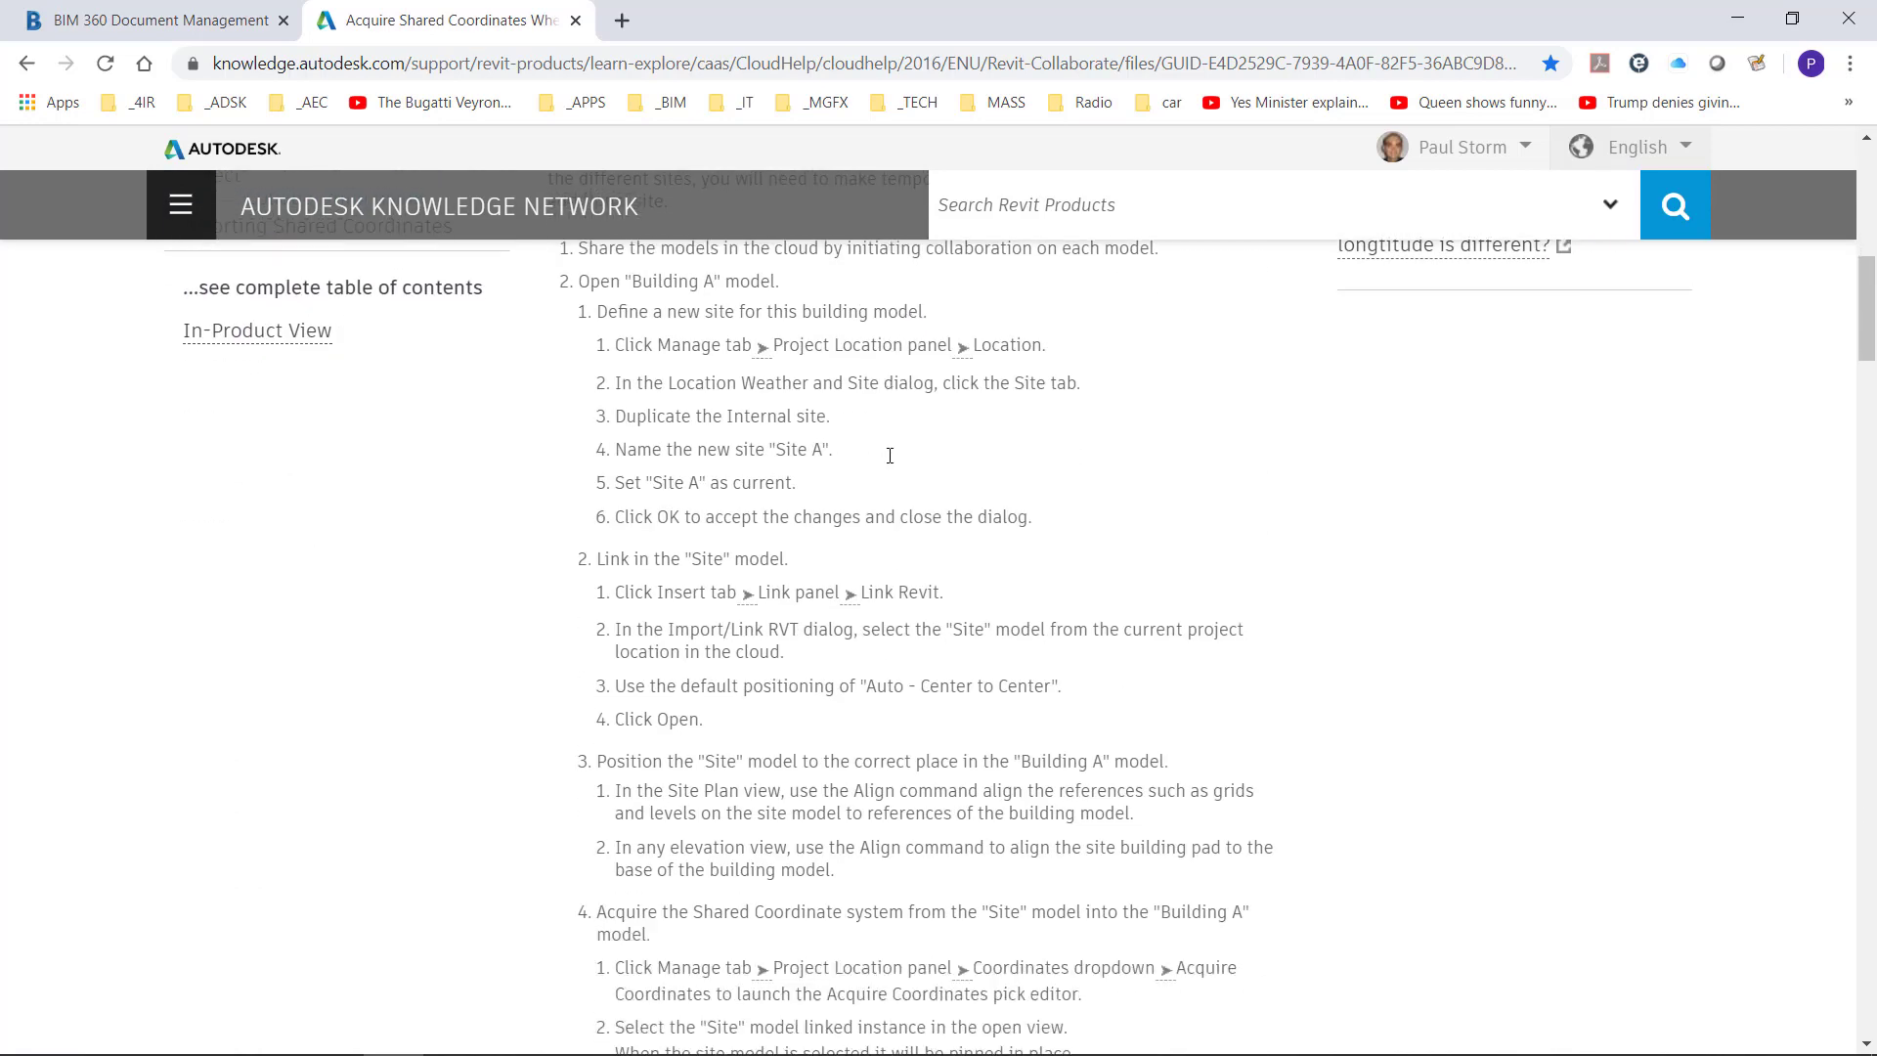
{"action": "scroll", "coordinate": [896, 454], "scroll_direction": "down", "scroll_amount": 9}
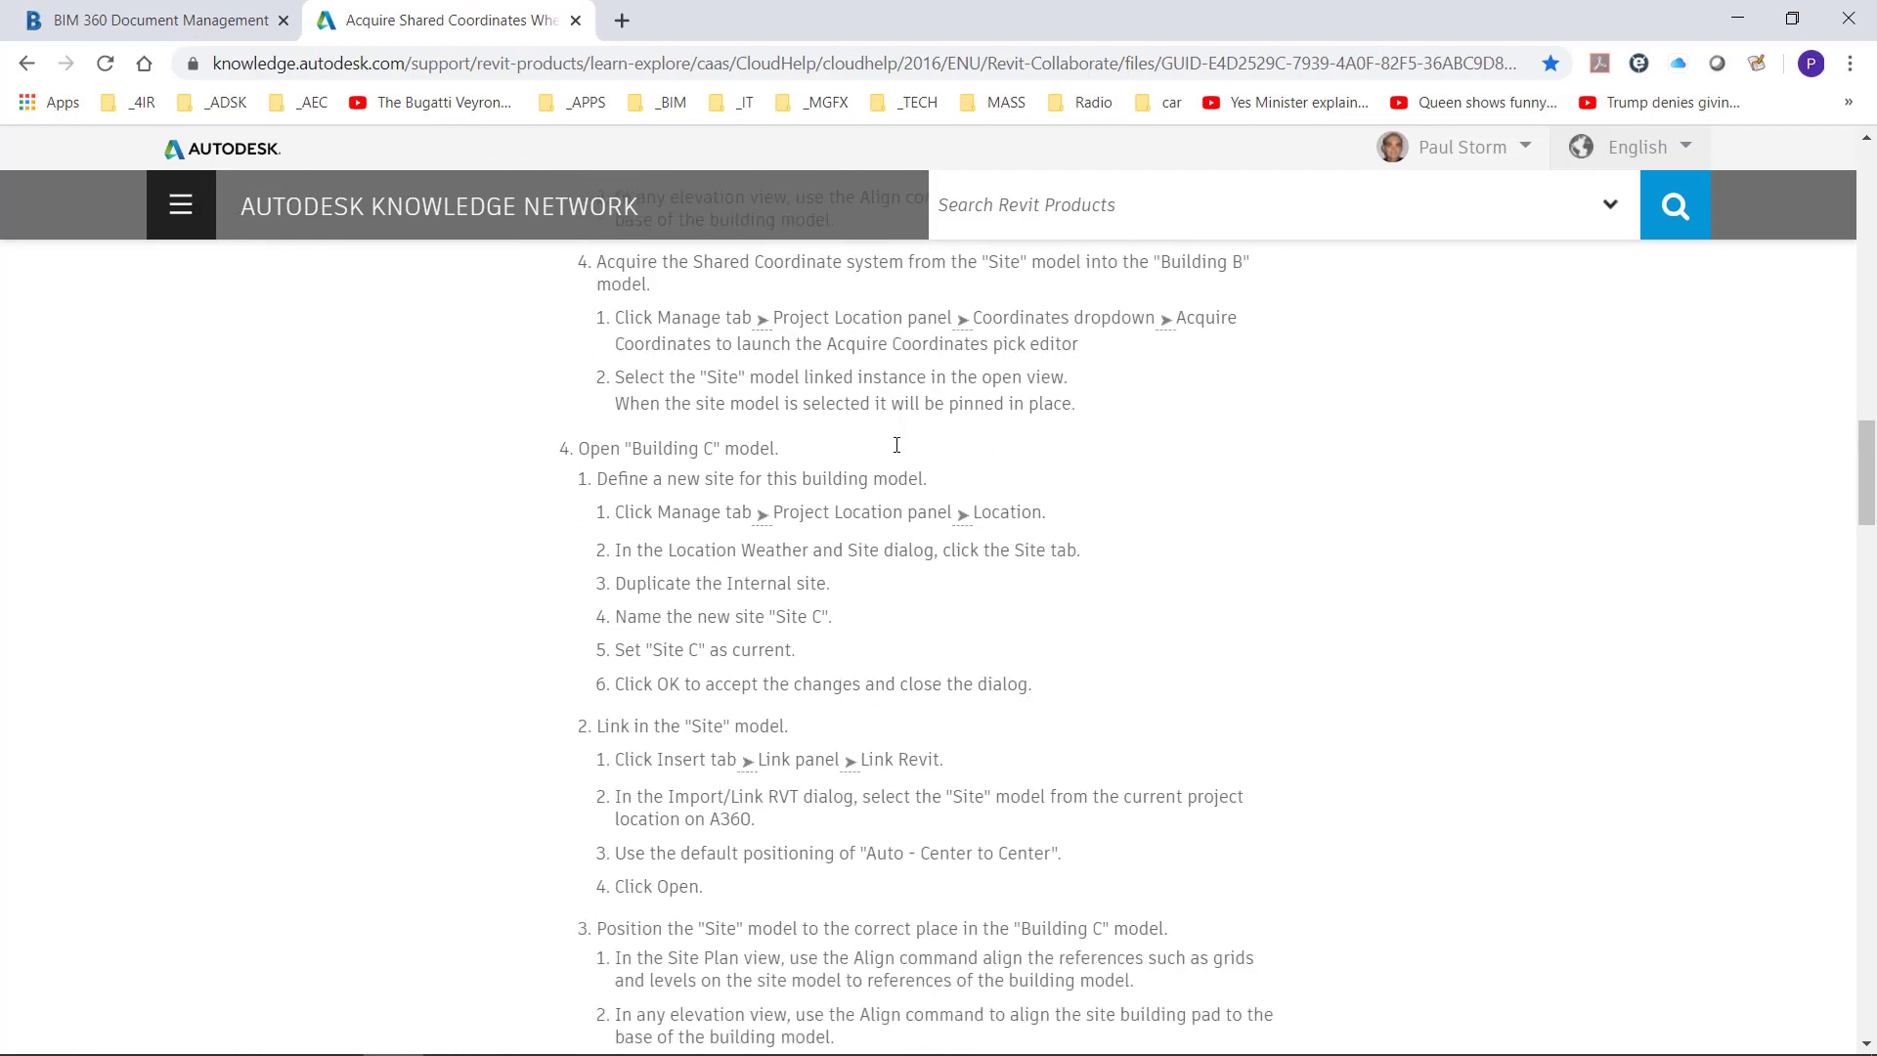
{"action": "scroll", "coordinate": [918, 629], "scroll_direction": "down", "scroll_amount": 5}
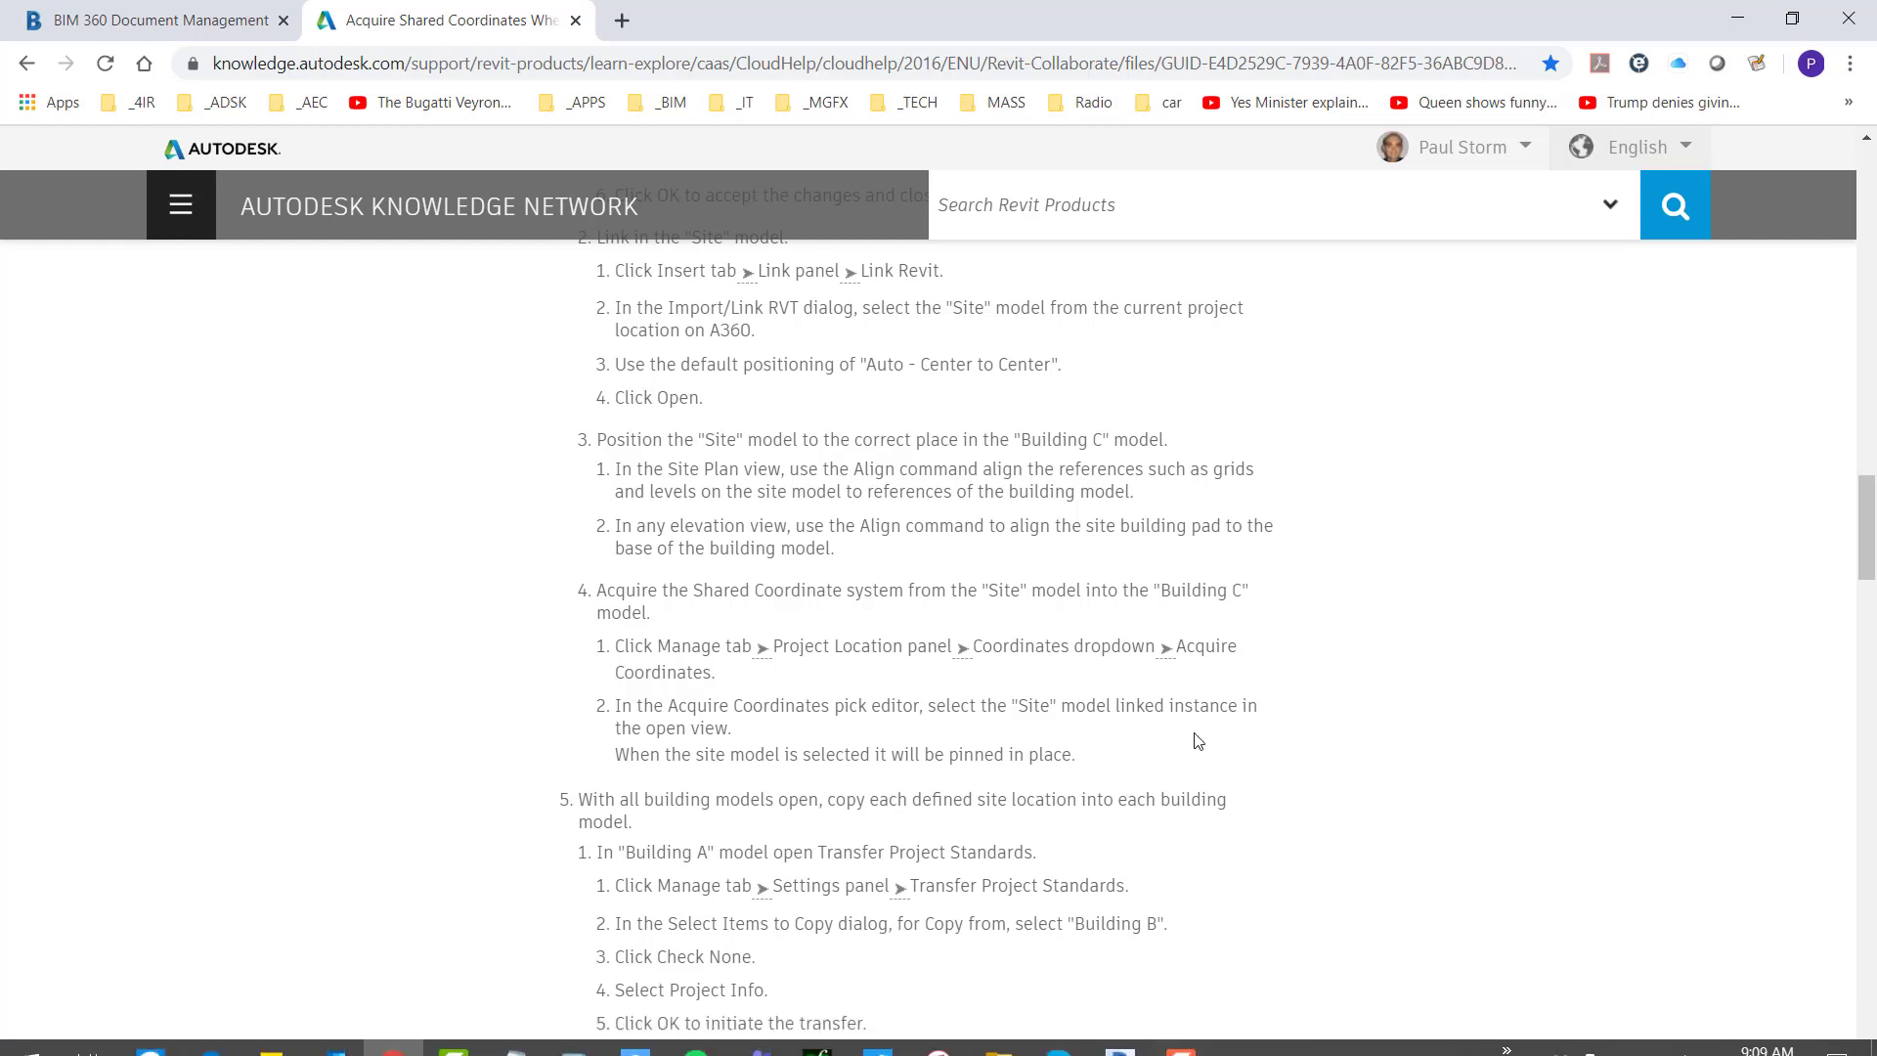
- Review the BIM_020_DC_BIM folder in BIM 360 Document Management, comparing the descriptions of the _010 and _020 Revit files
{"action": "key", "text": "alt+Tab"}
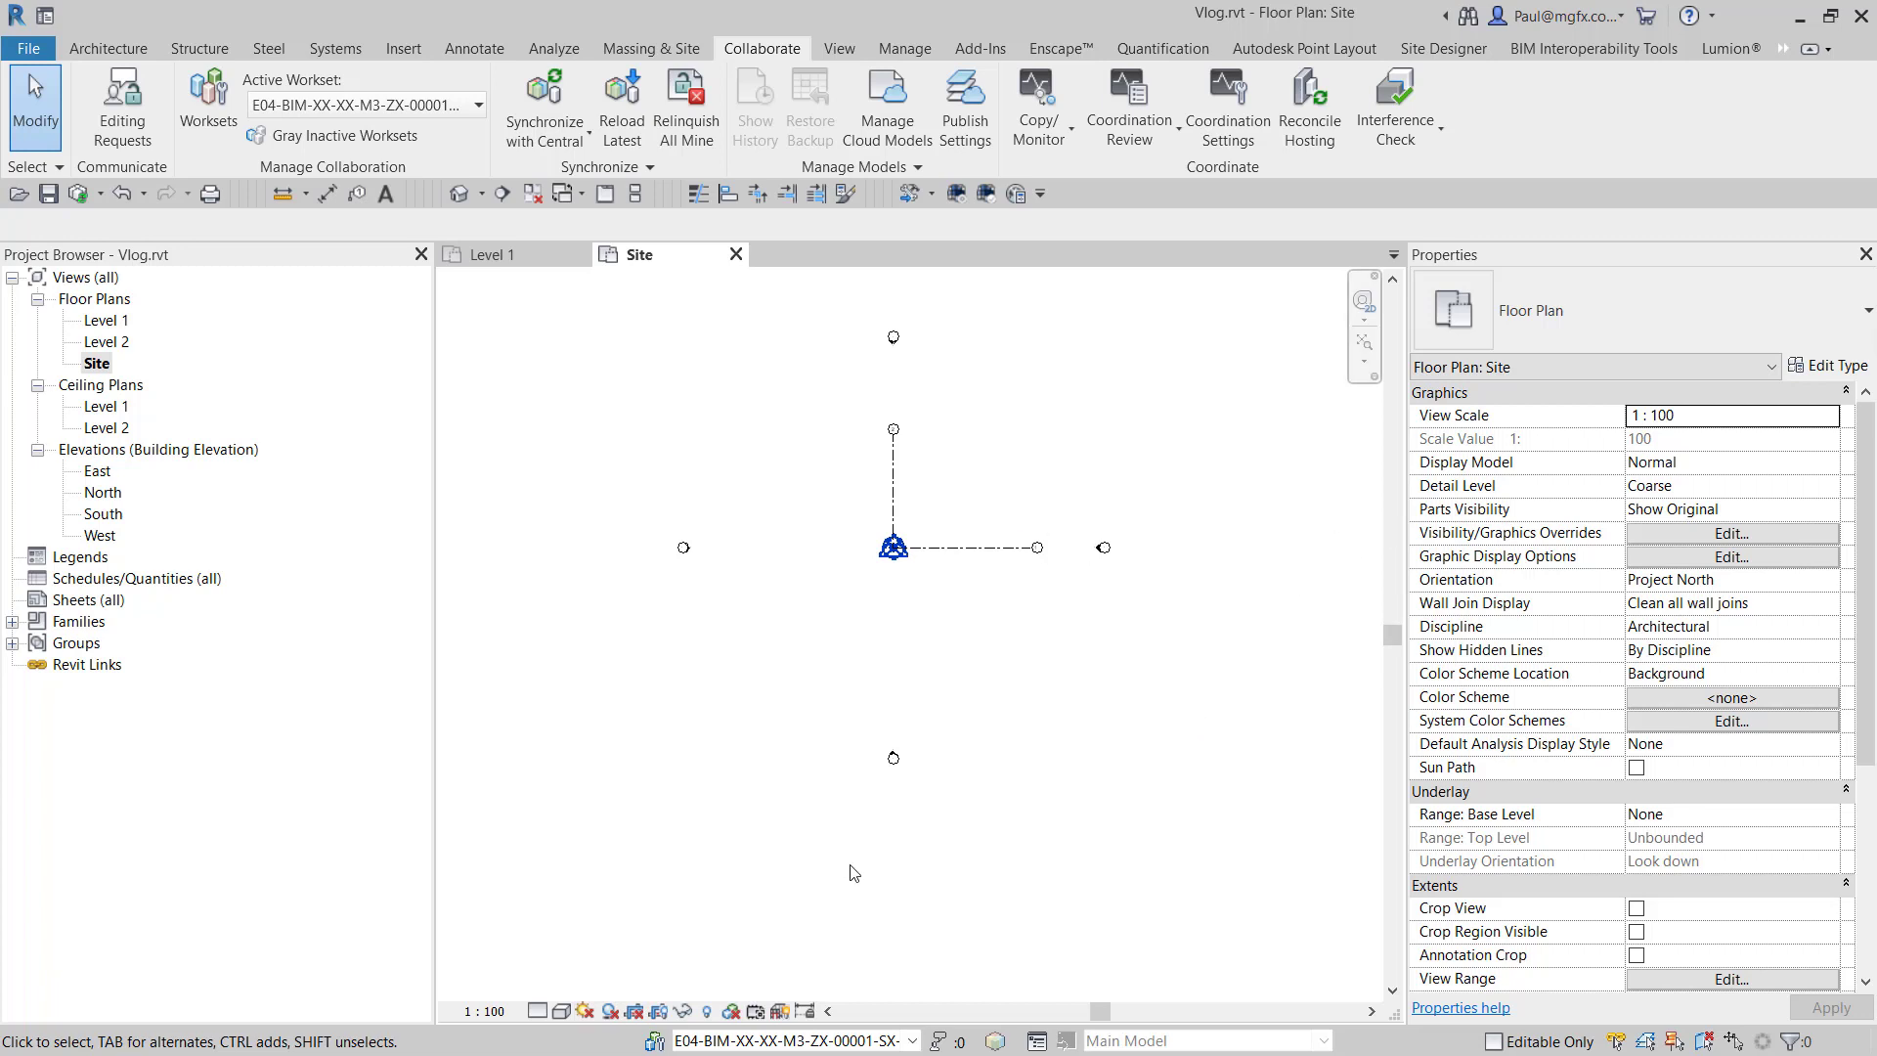
{"action": "key", "text": "alt+Tab"}
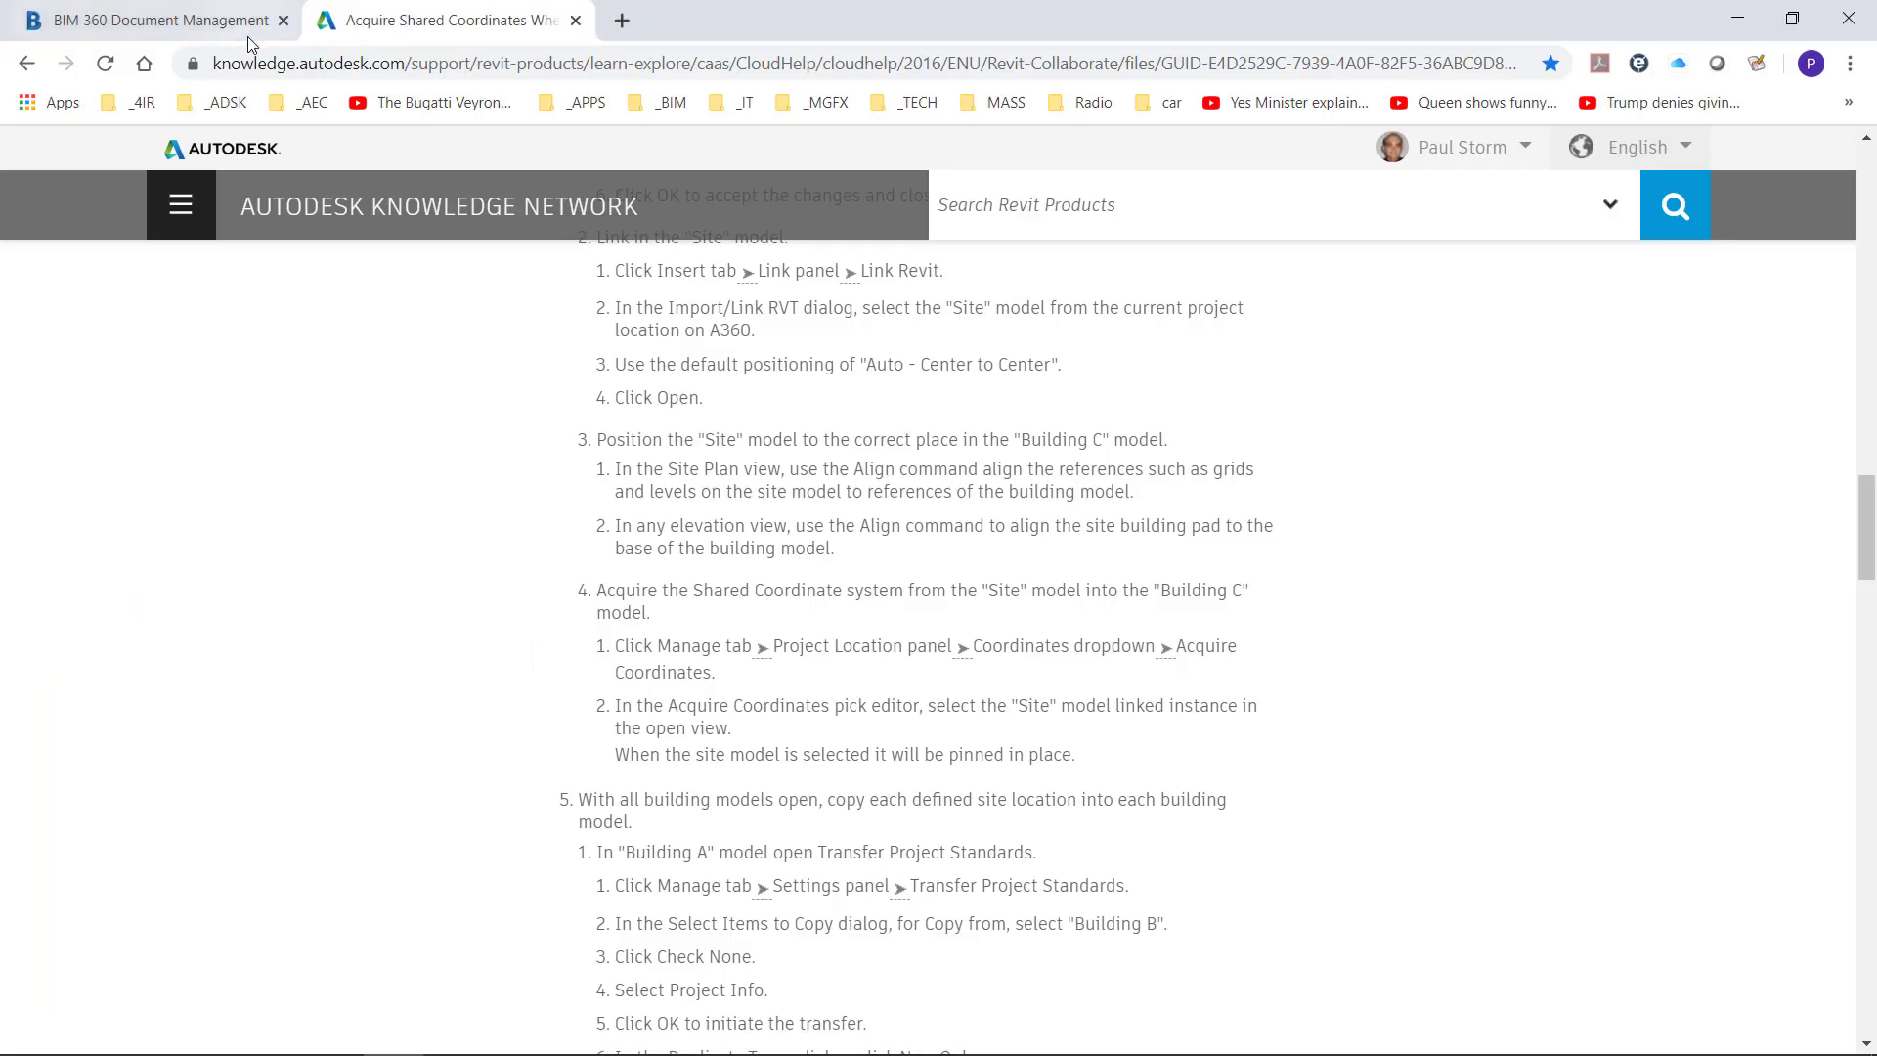
{"action": "left_click", "coordinate": [196, 21]}
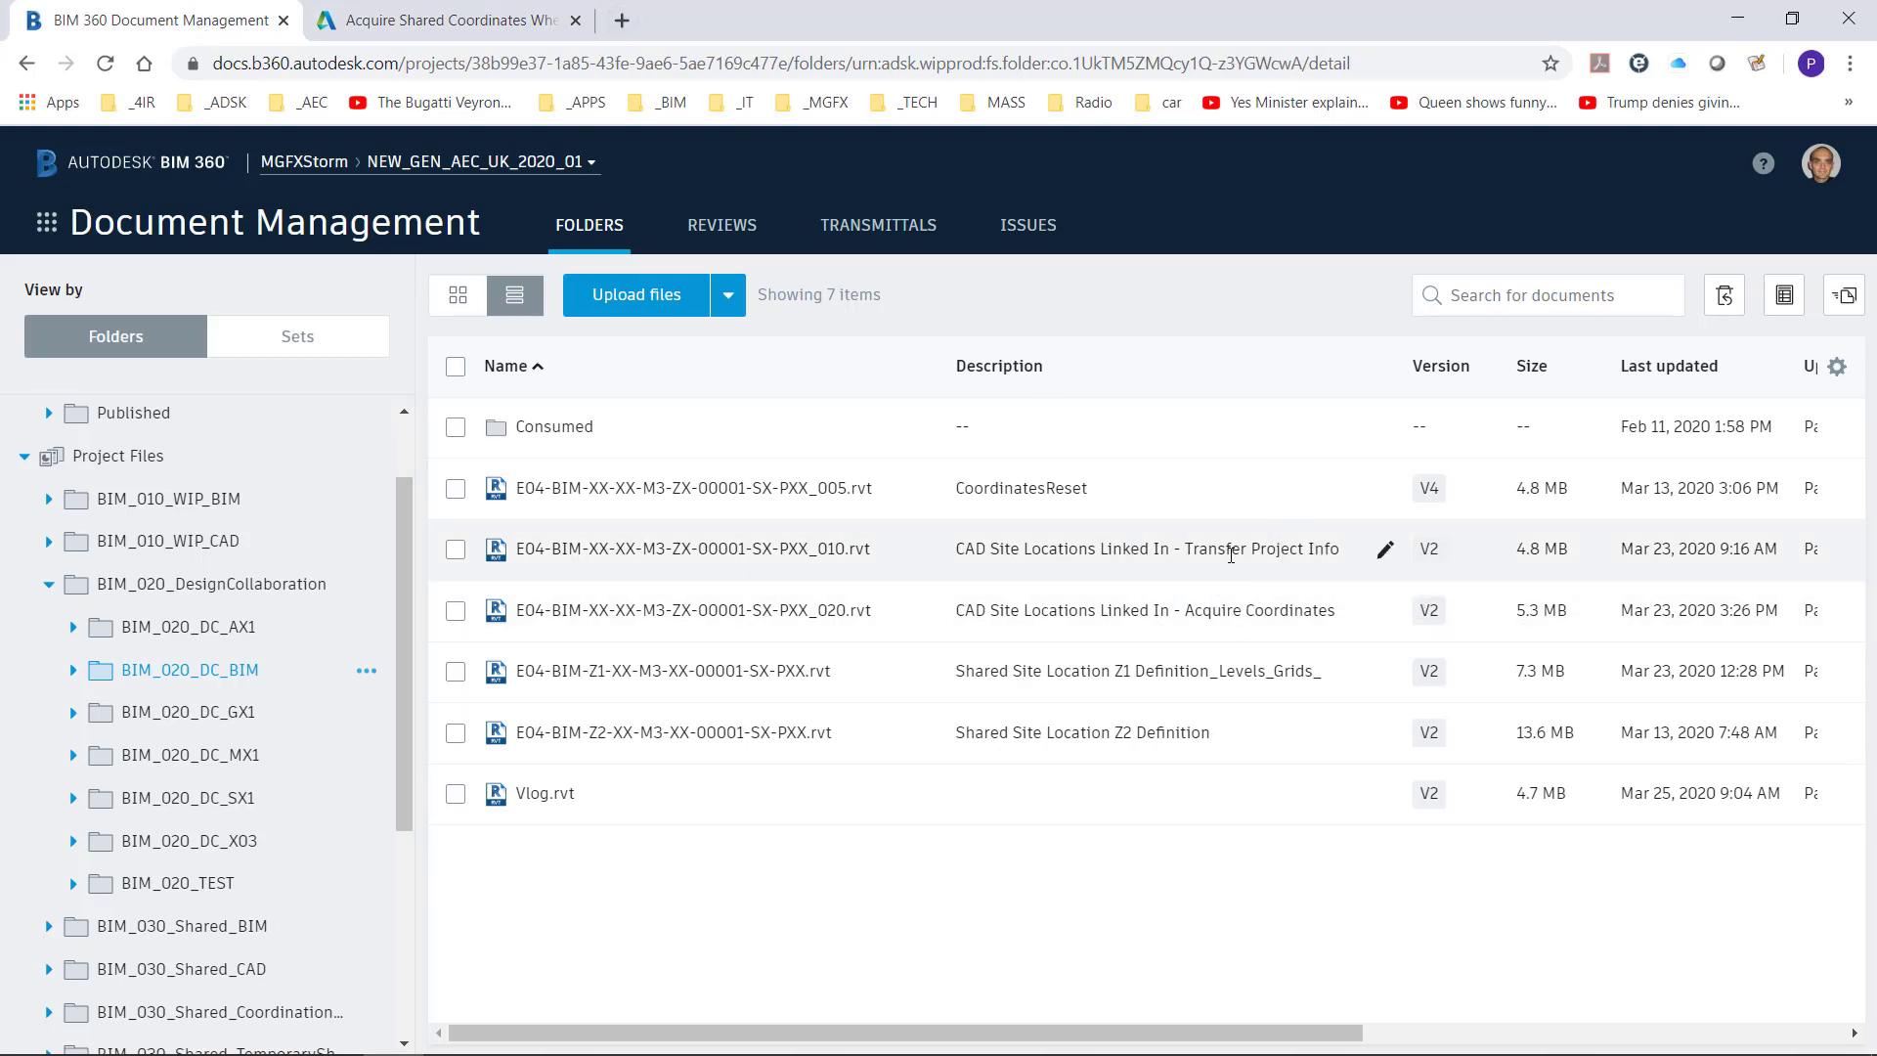
{"action": "left_click", "coordinate": [1286, 554]}
{"action": "left_click", "coordinate": [1271, 611]}
{"action": "mouse_move", "coordinate": [827, 1045]}
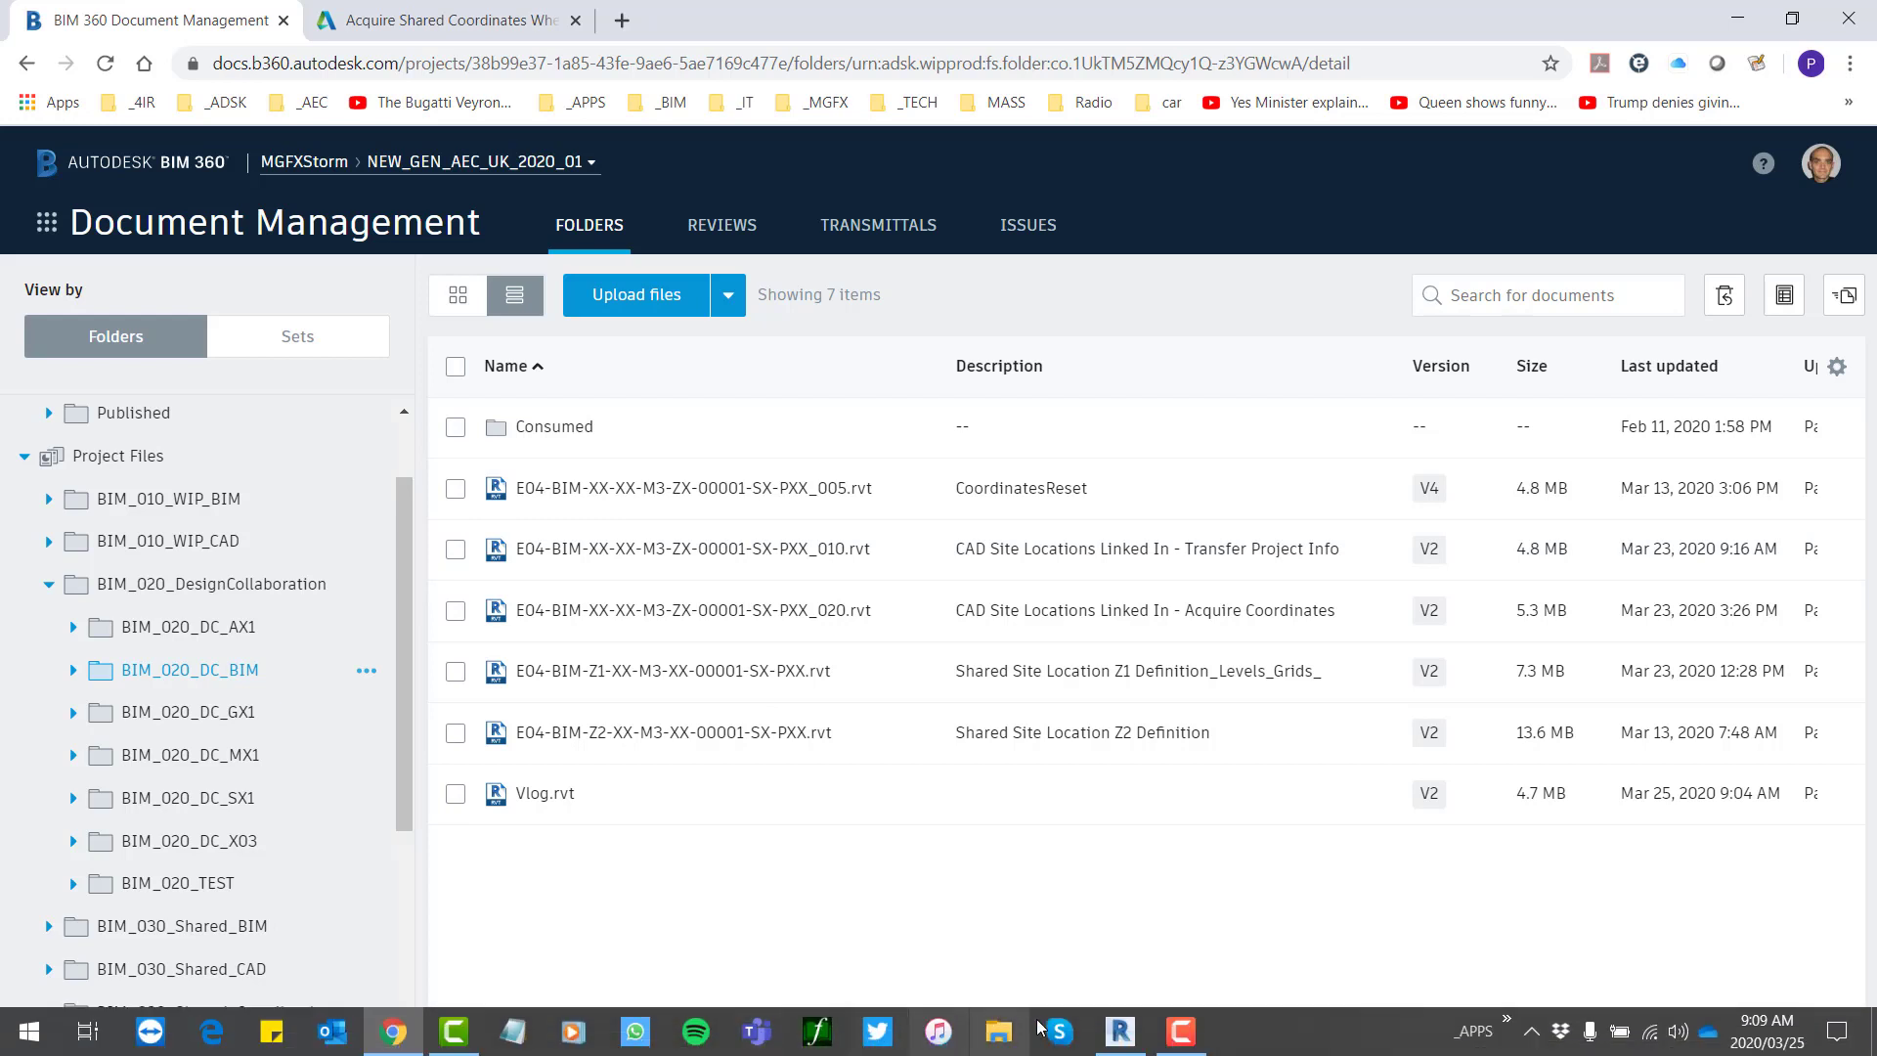
- Switch to Revit and make E04-BIM-XX-XX-M3-ZX-00001-SX-PXX_010 the active workset
{"action": "left_click", "coordinate": [1124, 1034]}
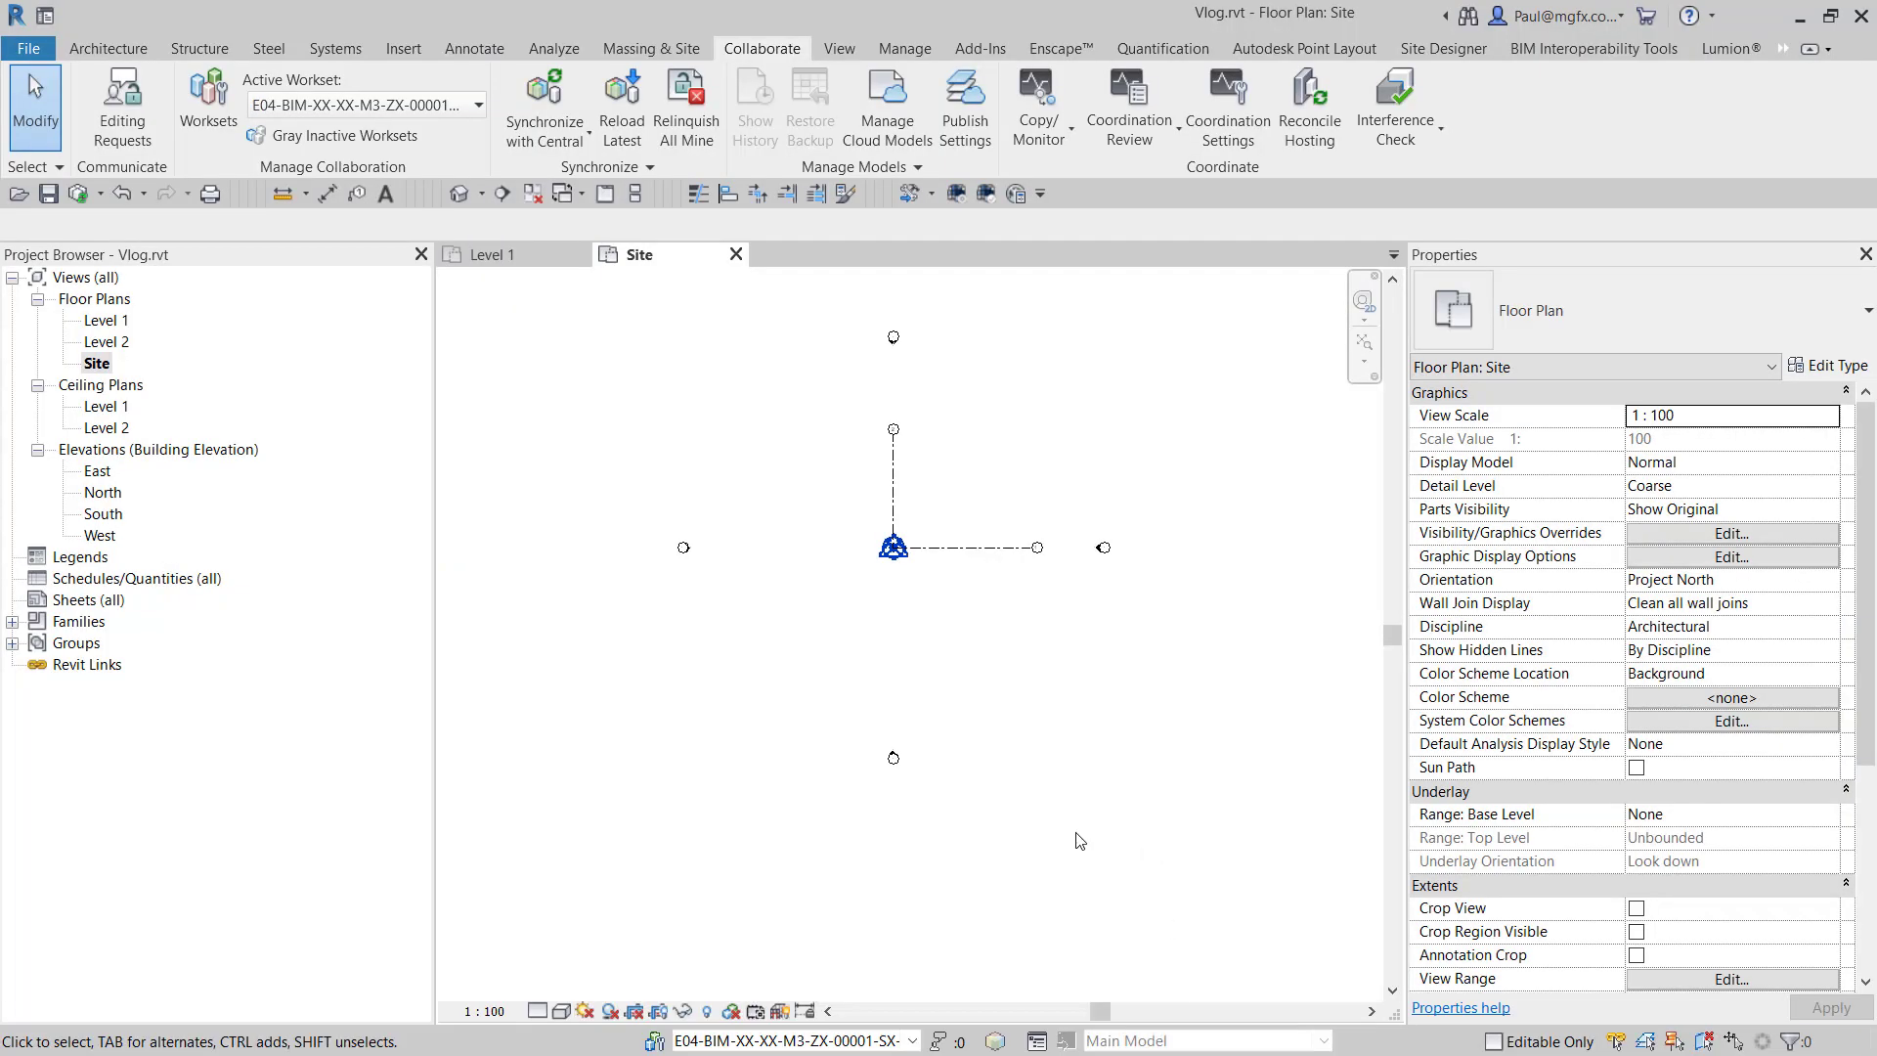
{"action": "left_click", "coordinate": [787, 1042]}
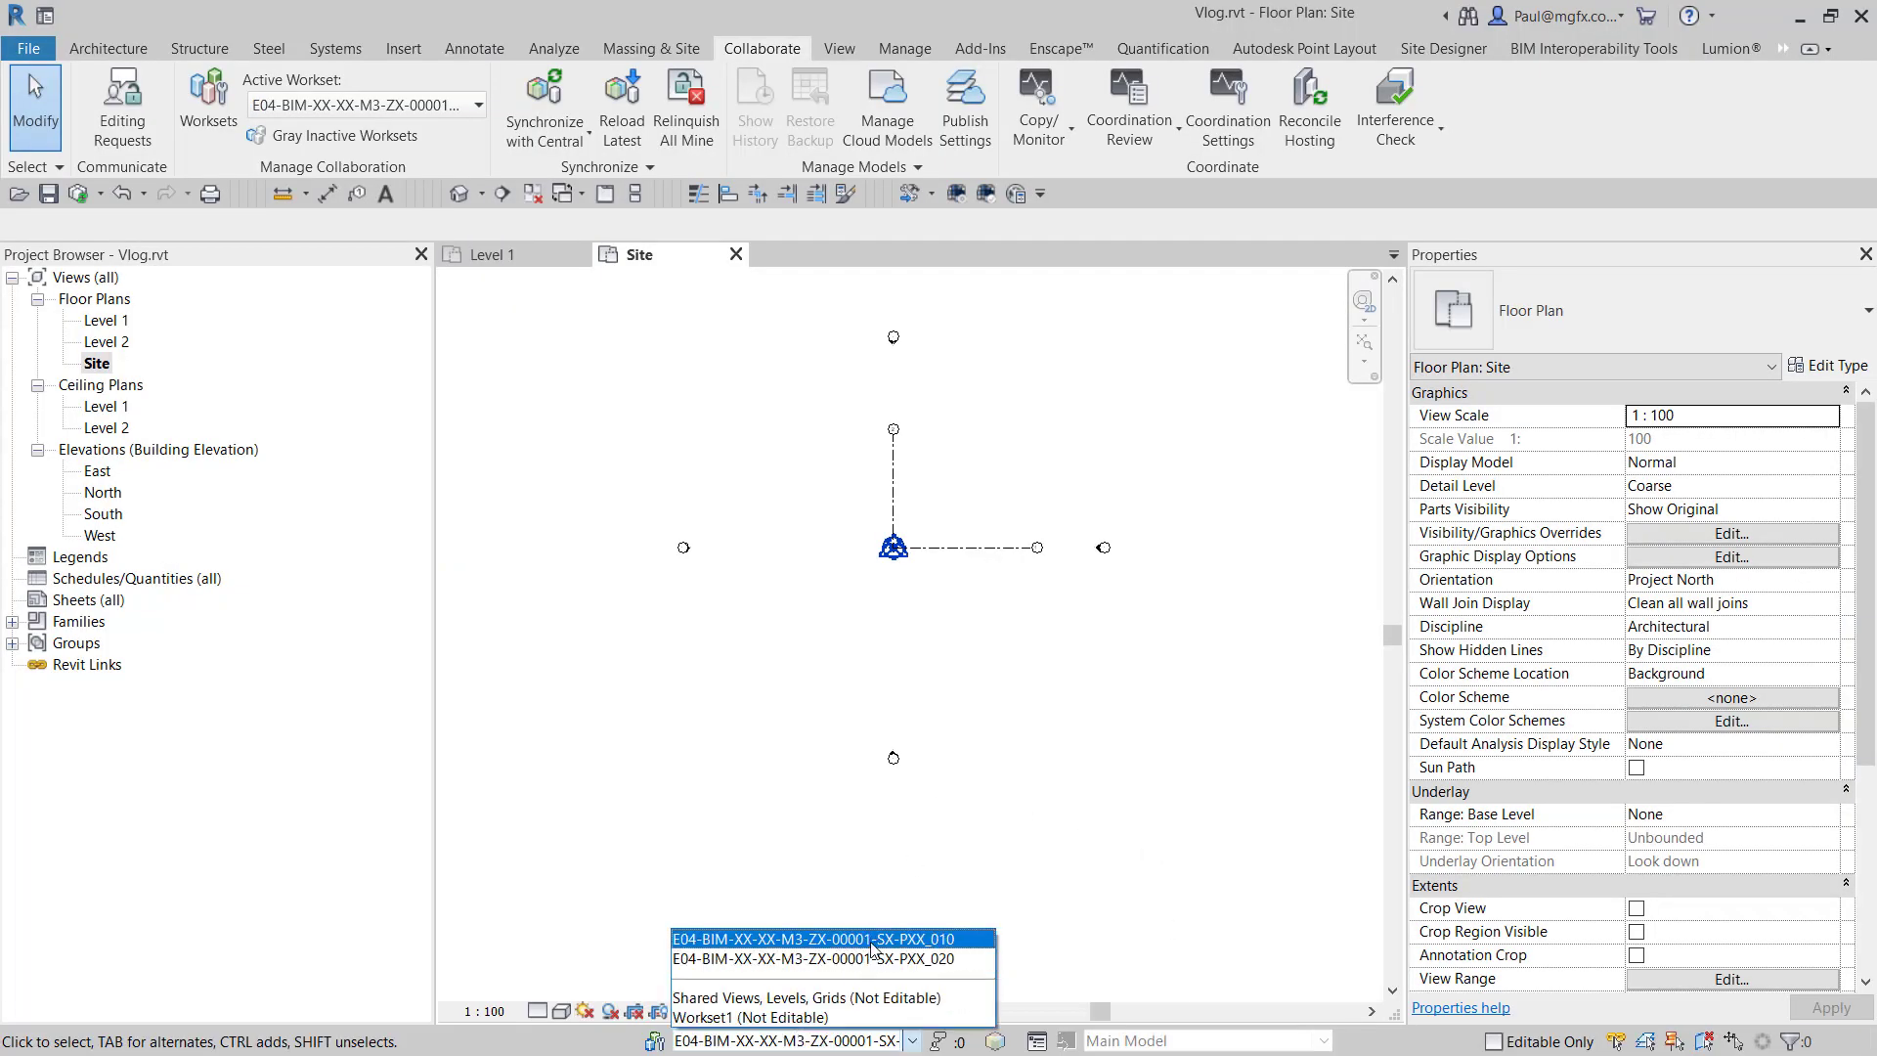
{"action": "left_click", "coordinate": [800, 937]}
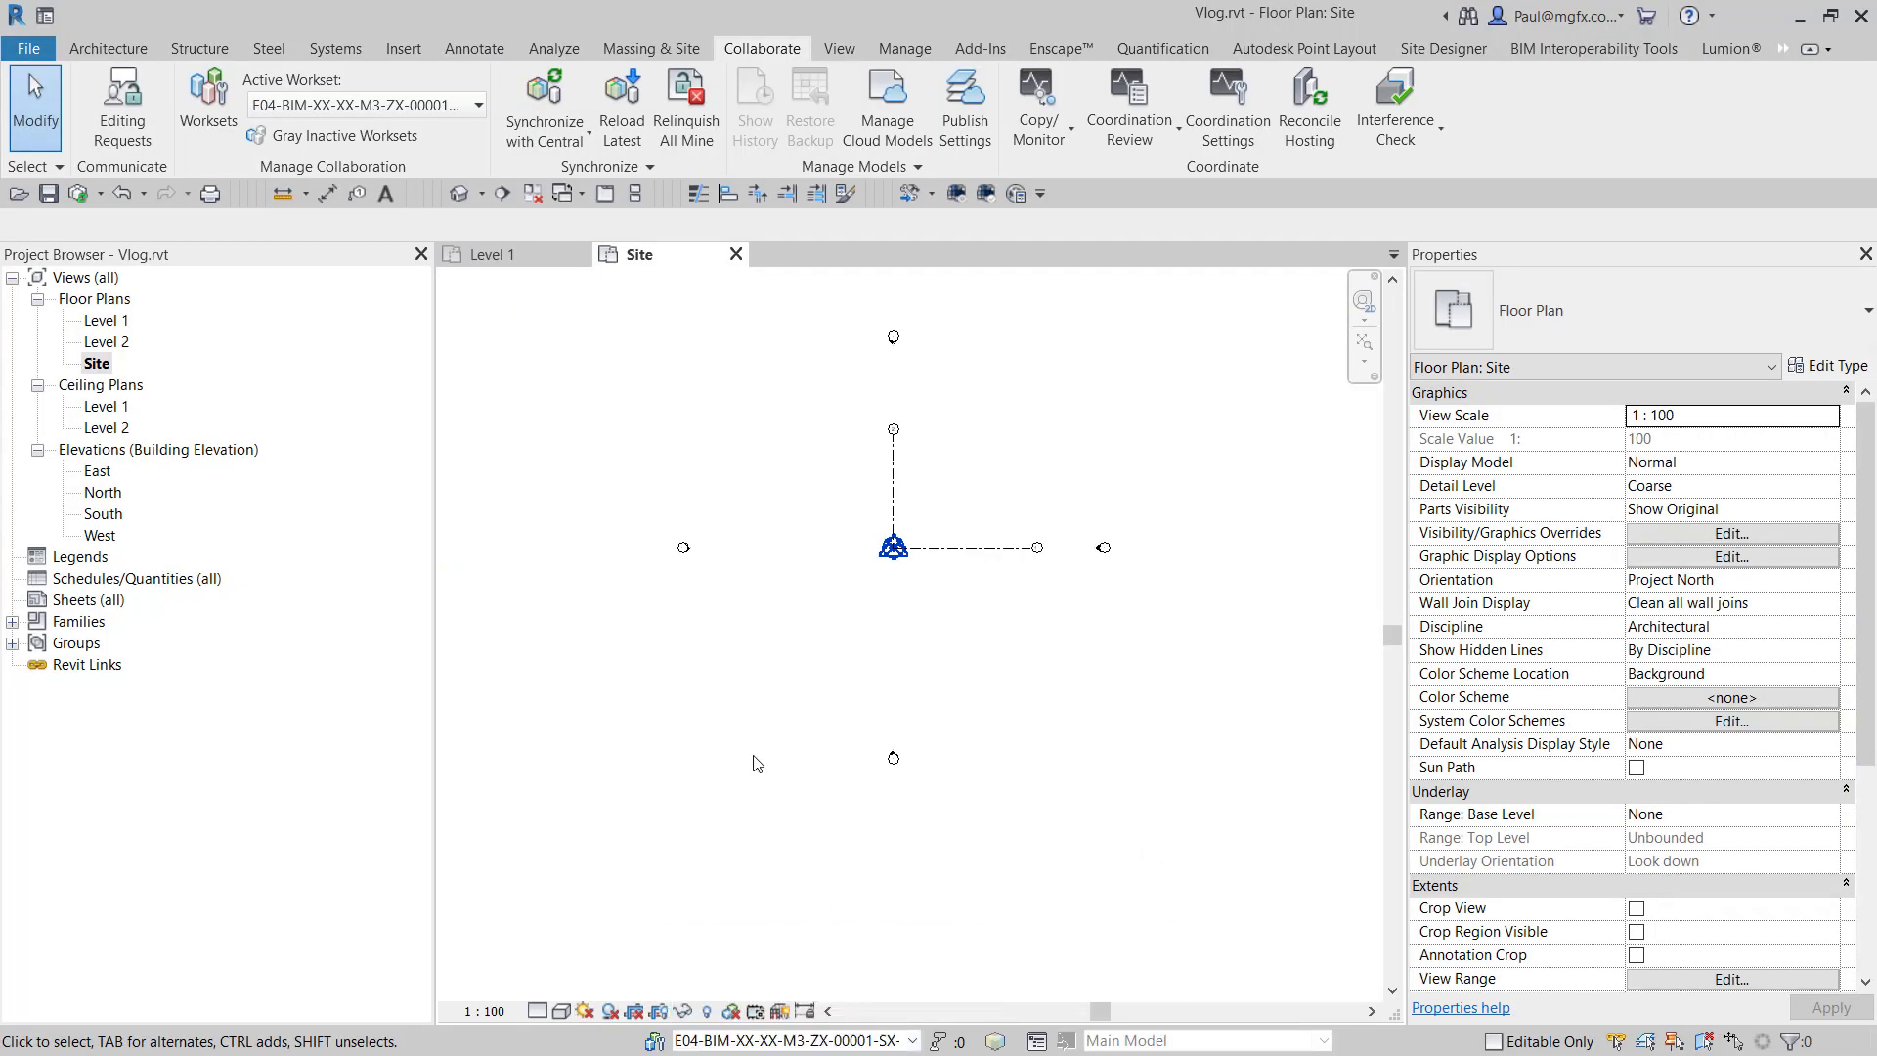
- Start linking a Revit model and browse project NEW_GEN_AEC_UK_2020_01 to Project Files, BIM_020_DesignCollaboration, BIM_020_DC_BIM
{"action": "left_click", "coordinate": [401, 49]}
{"action": "left_click", "coordinate": [97, 108]}
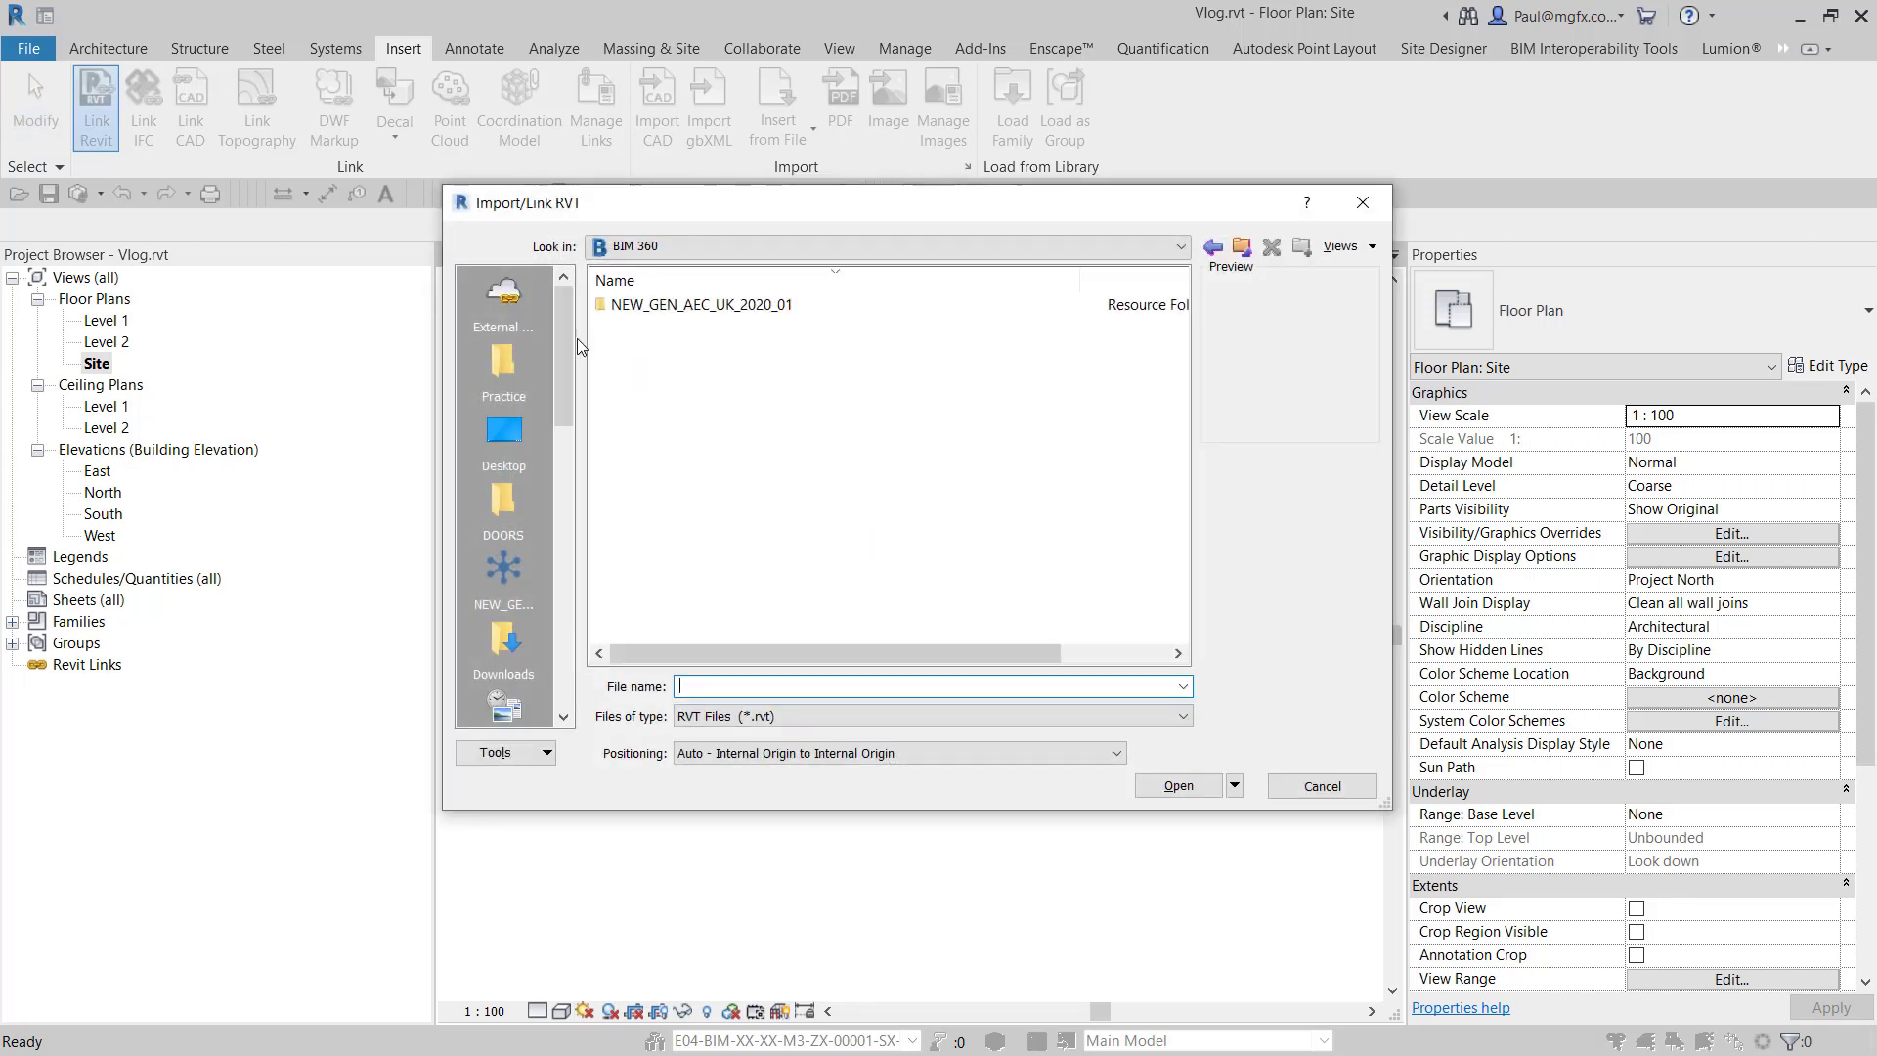
{"action": "left_click", "coordinate": [504, 293]}
{"action": "double_click", "coordinate": [641, 306]}
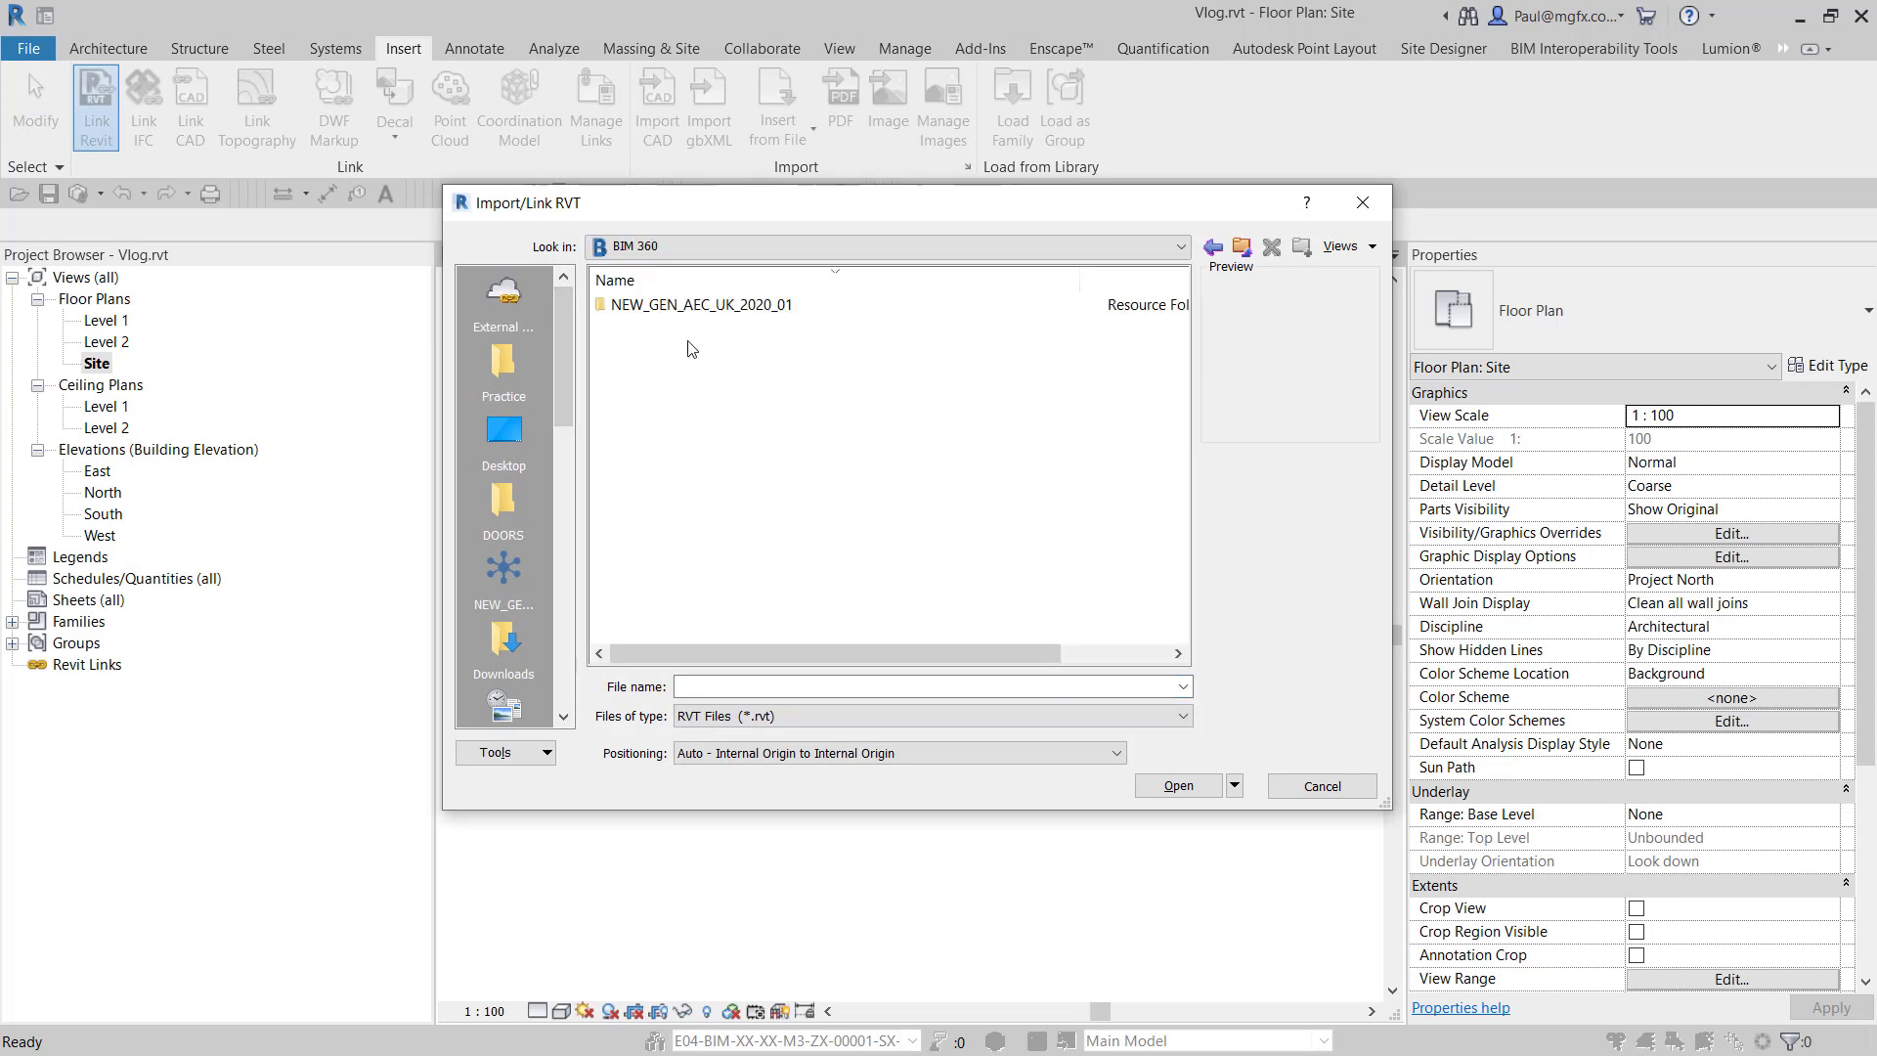
{"action": "left_click", "coordinate": [684, 304]}
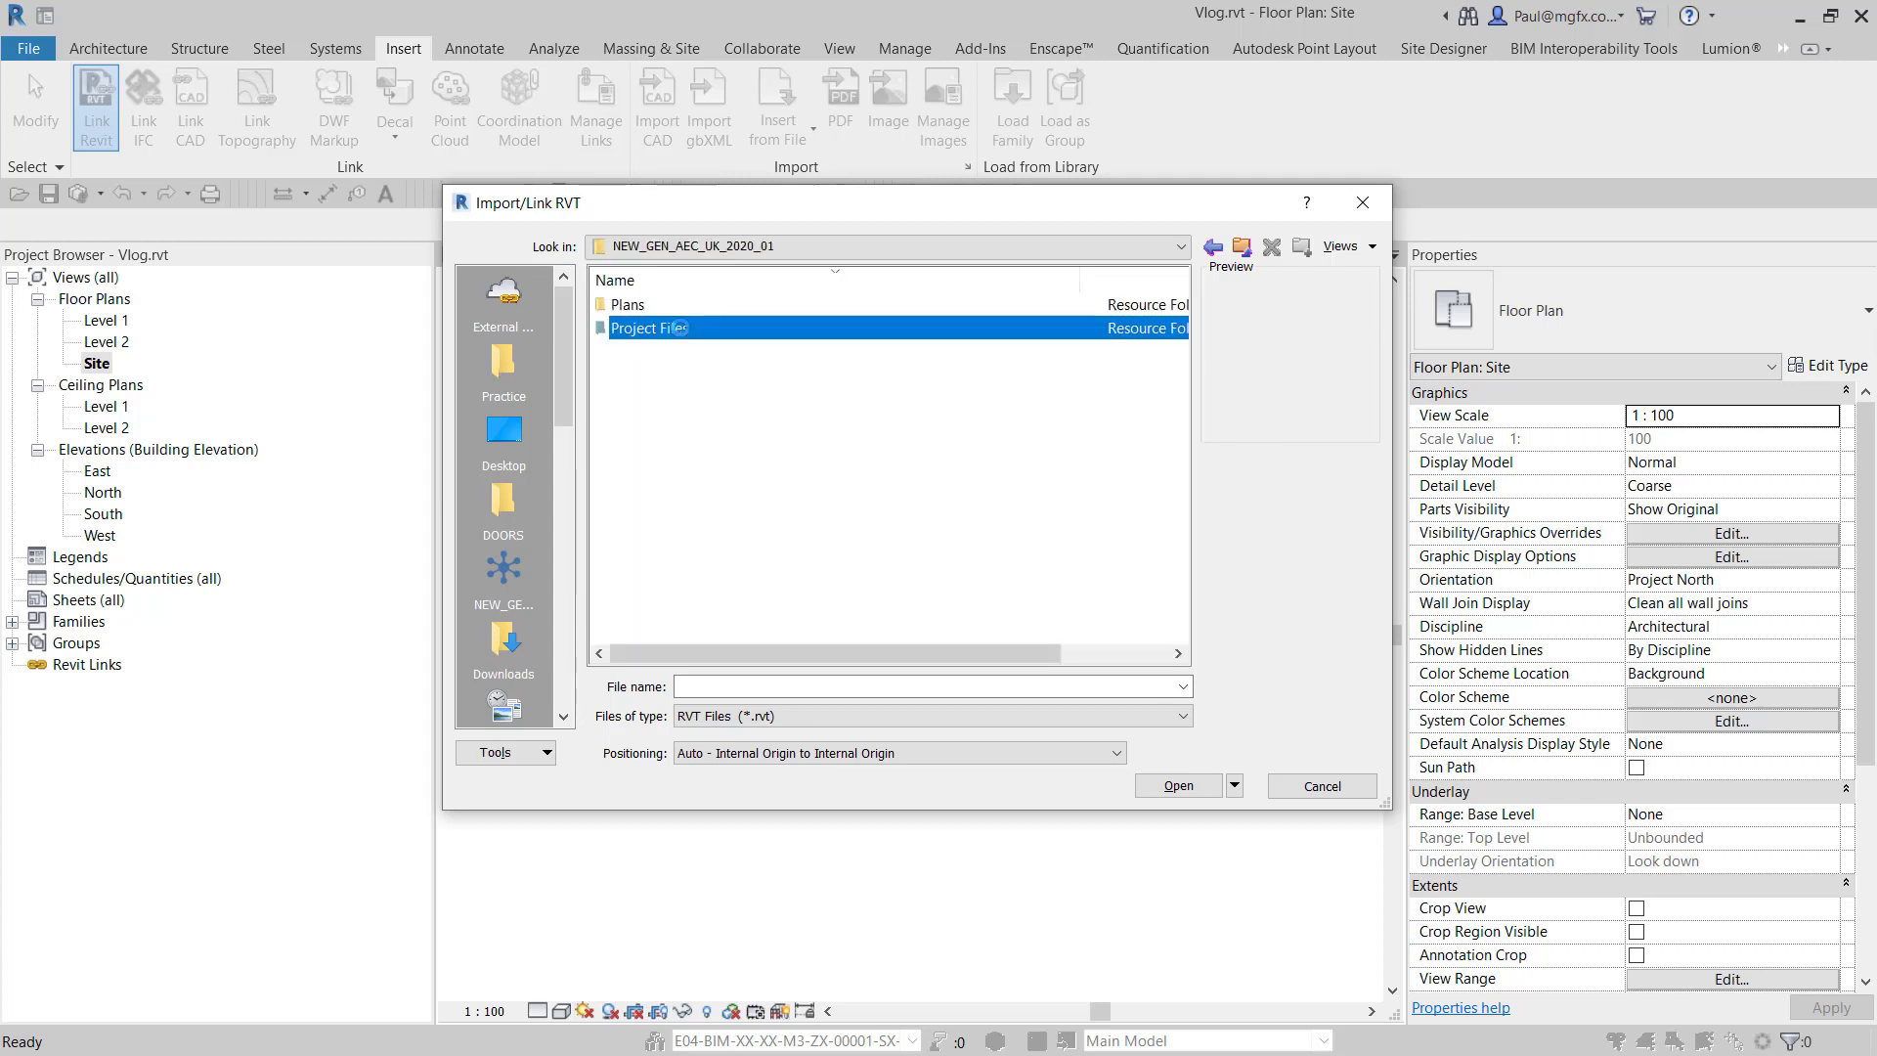
{"action": "double_click", "coordinate": [679, 328]}
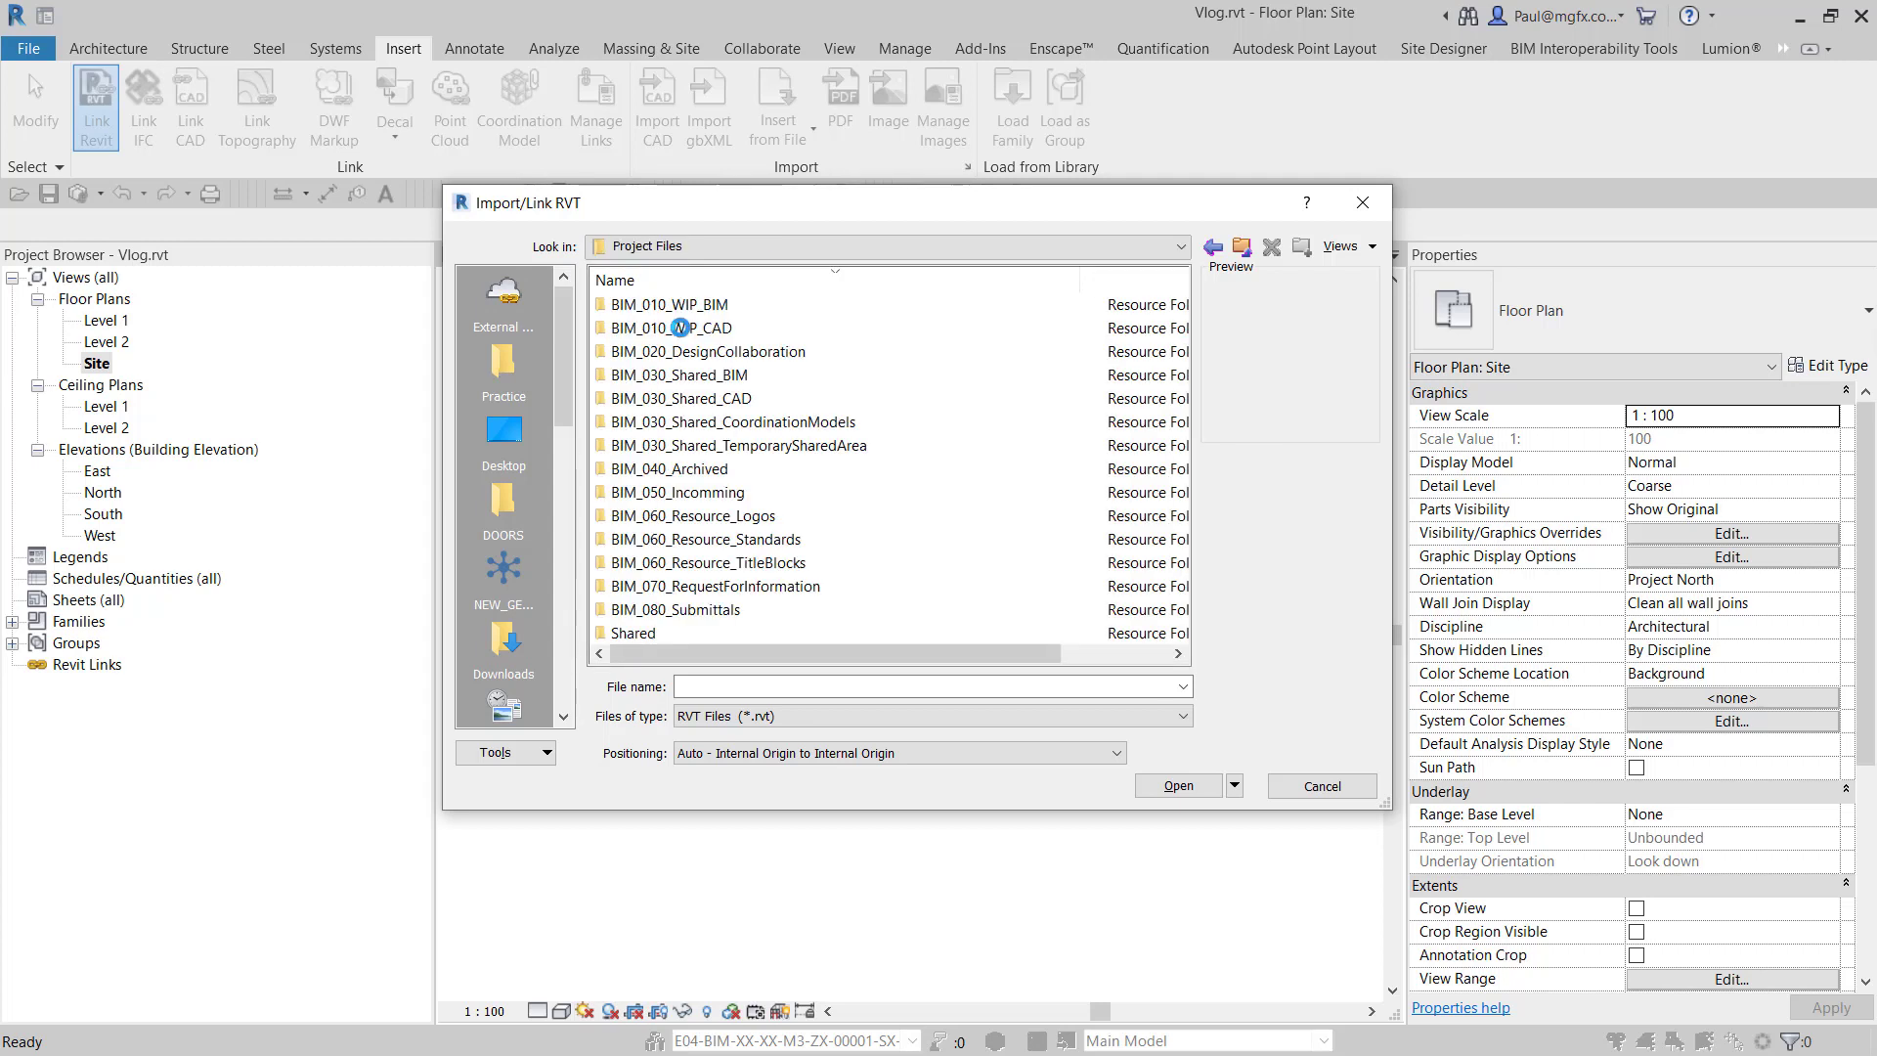
{"action": "double_click", "coordinate": [740, 357]}
{"action": "double_click", "coordinate": [700, 329]}
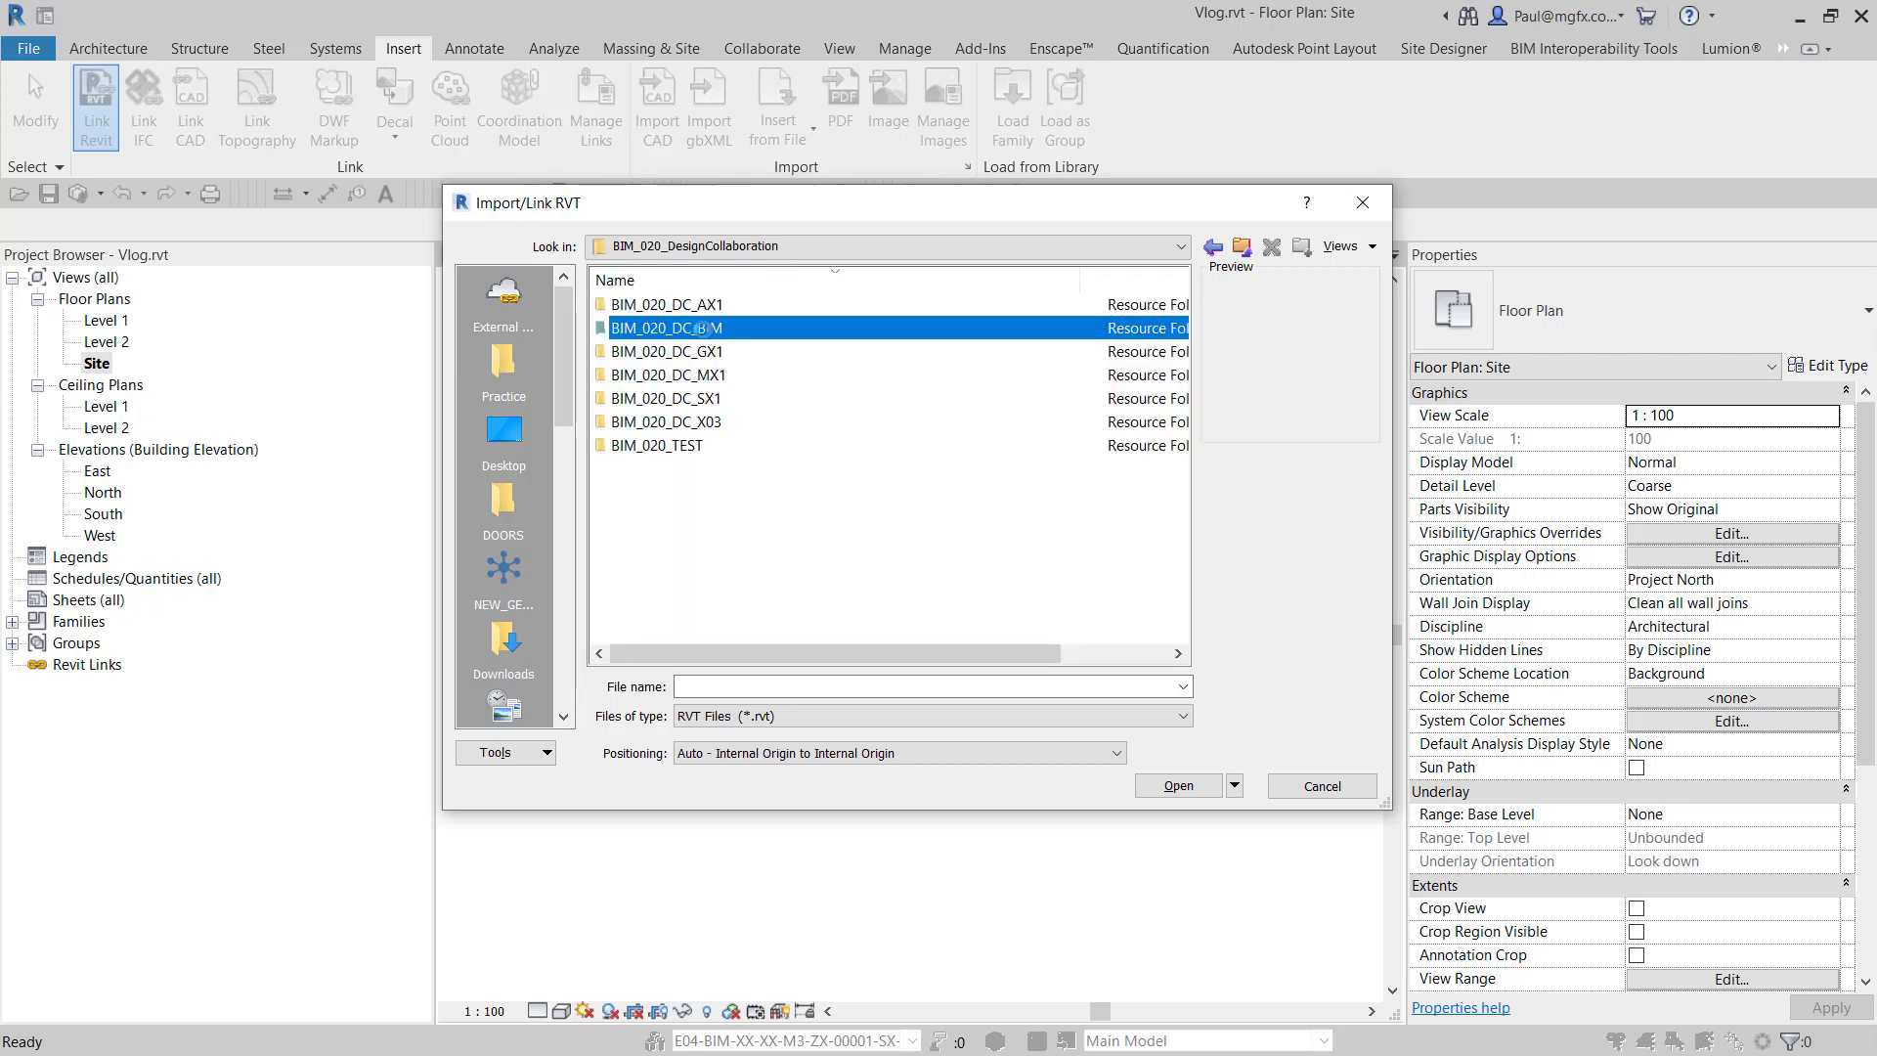
- Link E04-BIM-XX-XX-M3-ZX-00001-SX-PXX_010.rvt using Auto - Center to Center positioning
{"action": "left_click", "coordinate": [818, 358]}
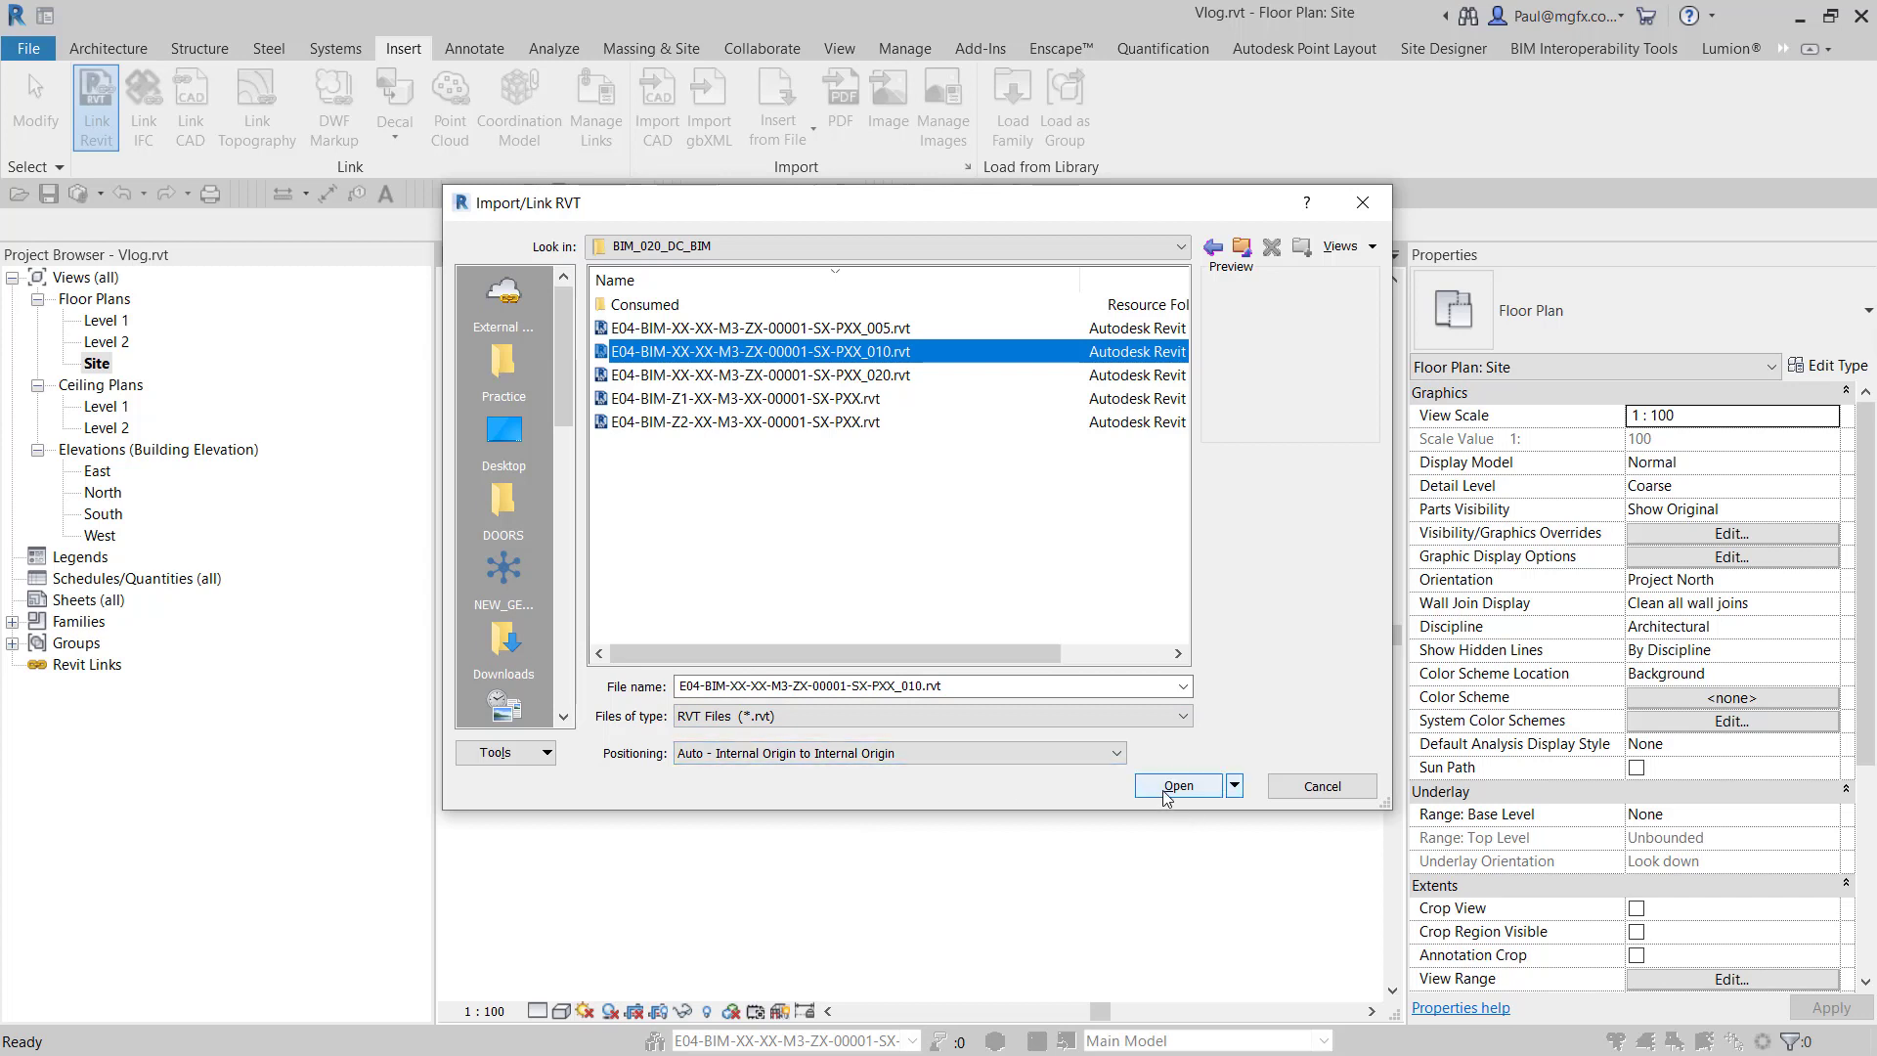
{"action": "left_click", "coordinate": [864, 754]}
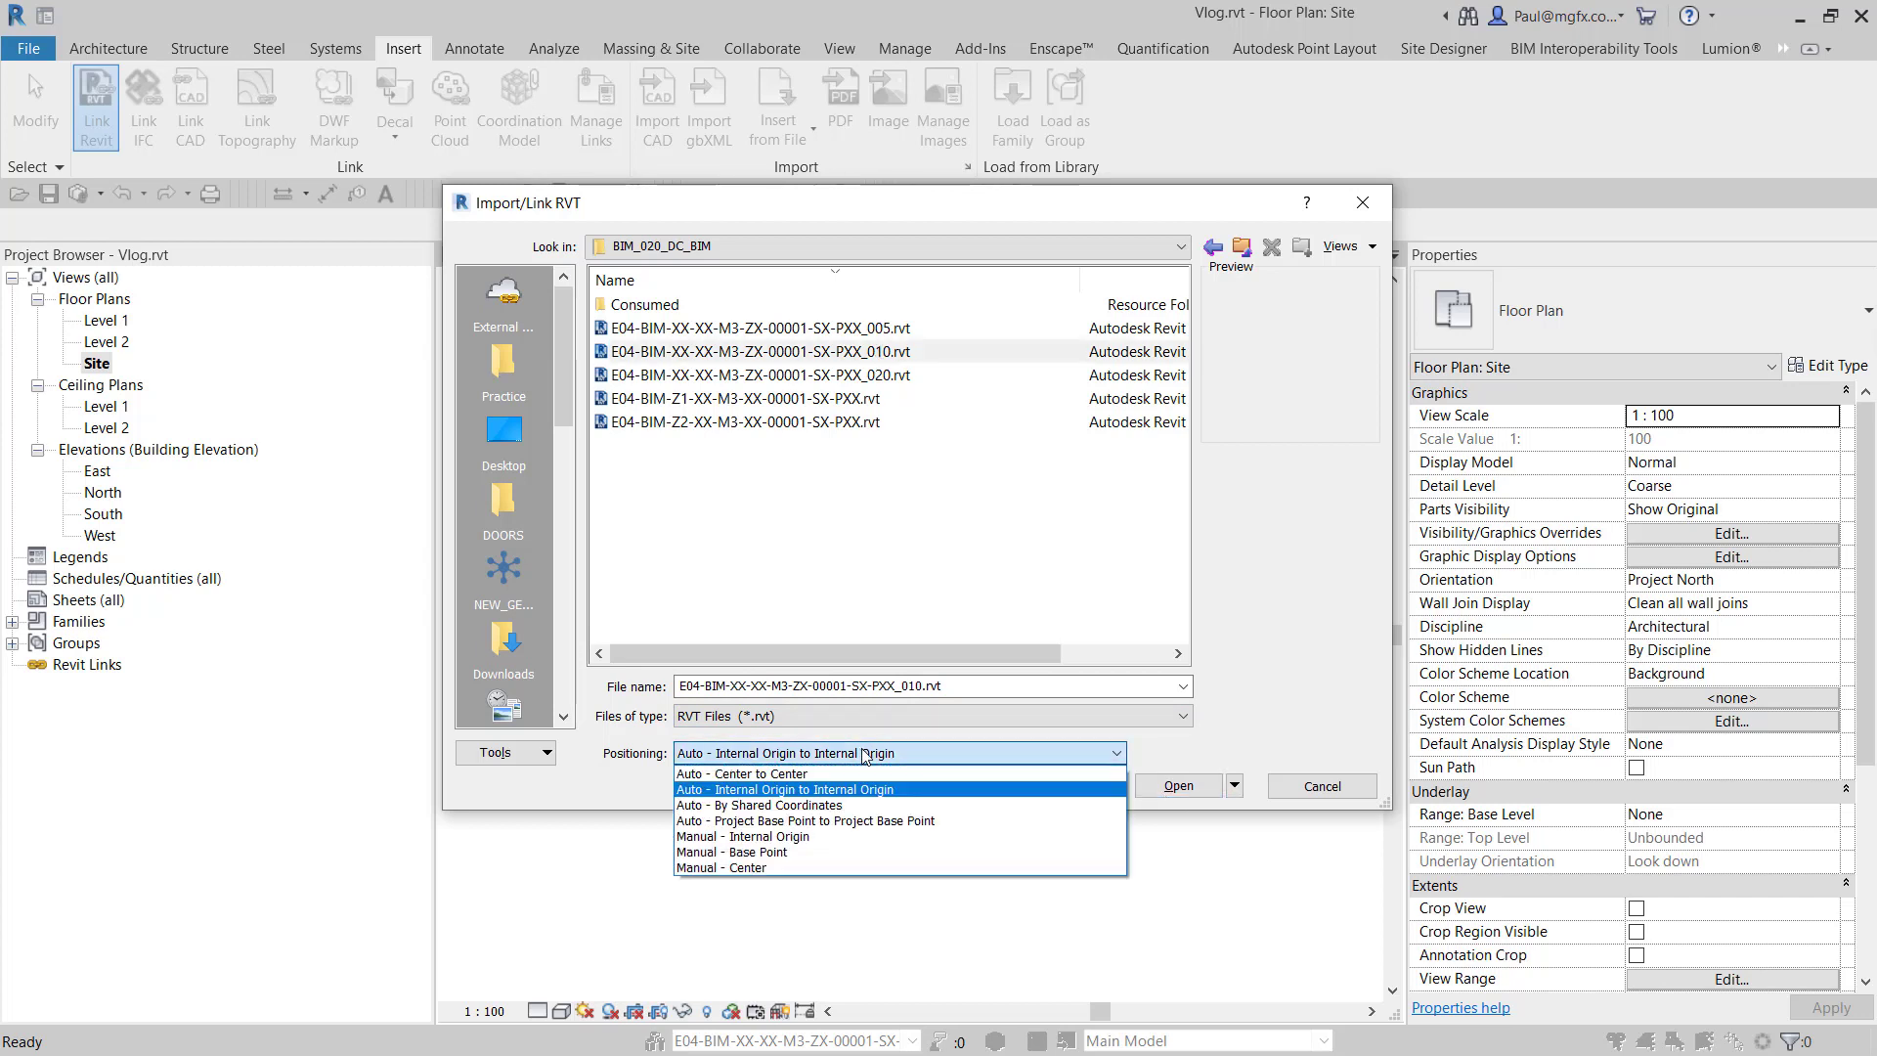
{"action": "left_click", "coordinate": [815, 773]}
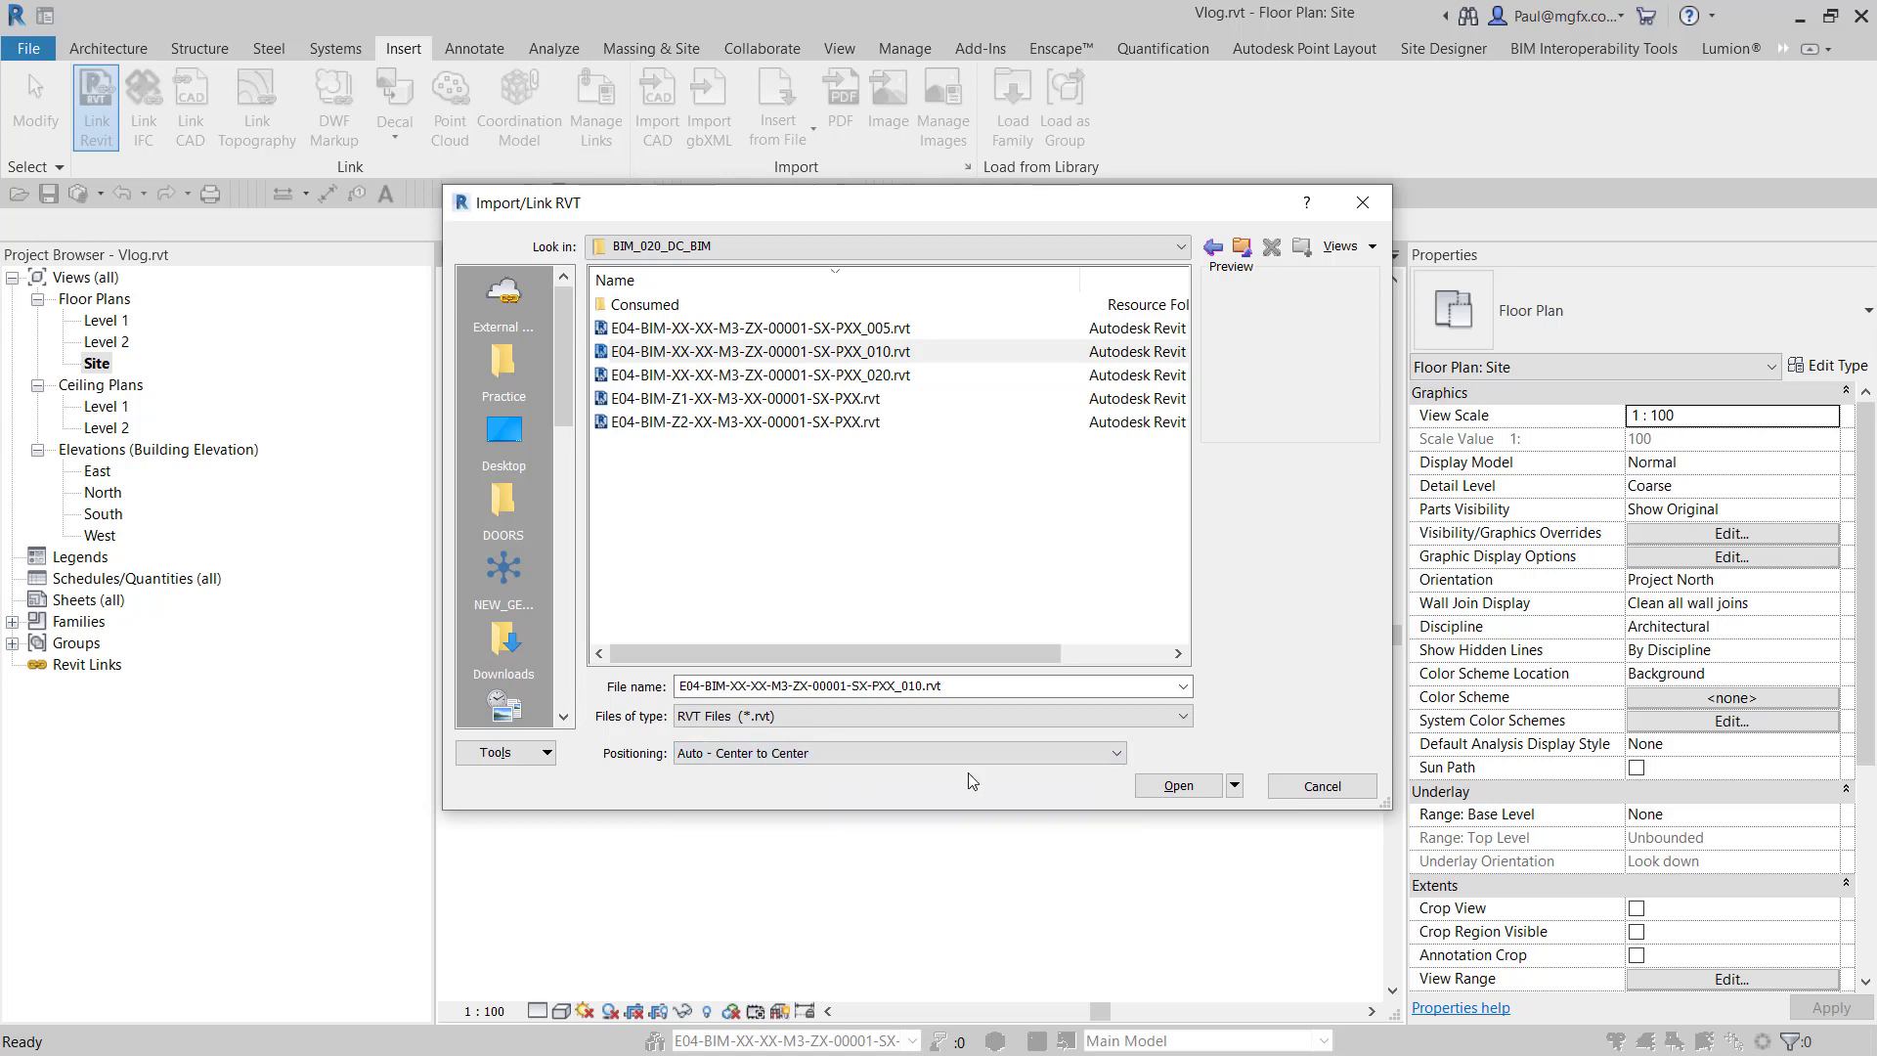
{"action": "left_click", "coordinate": [1175, 785]}
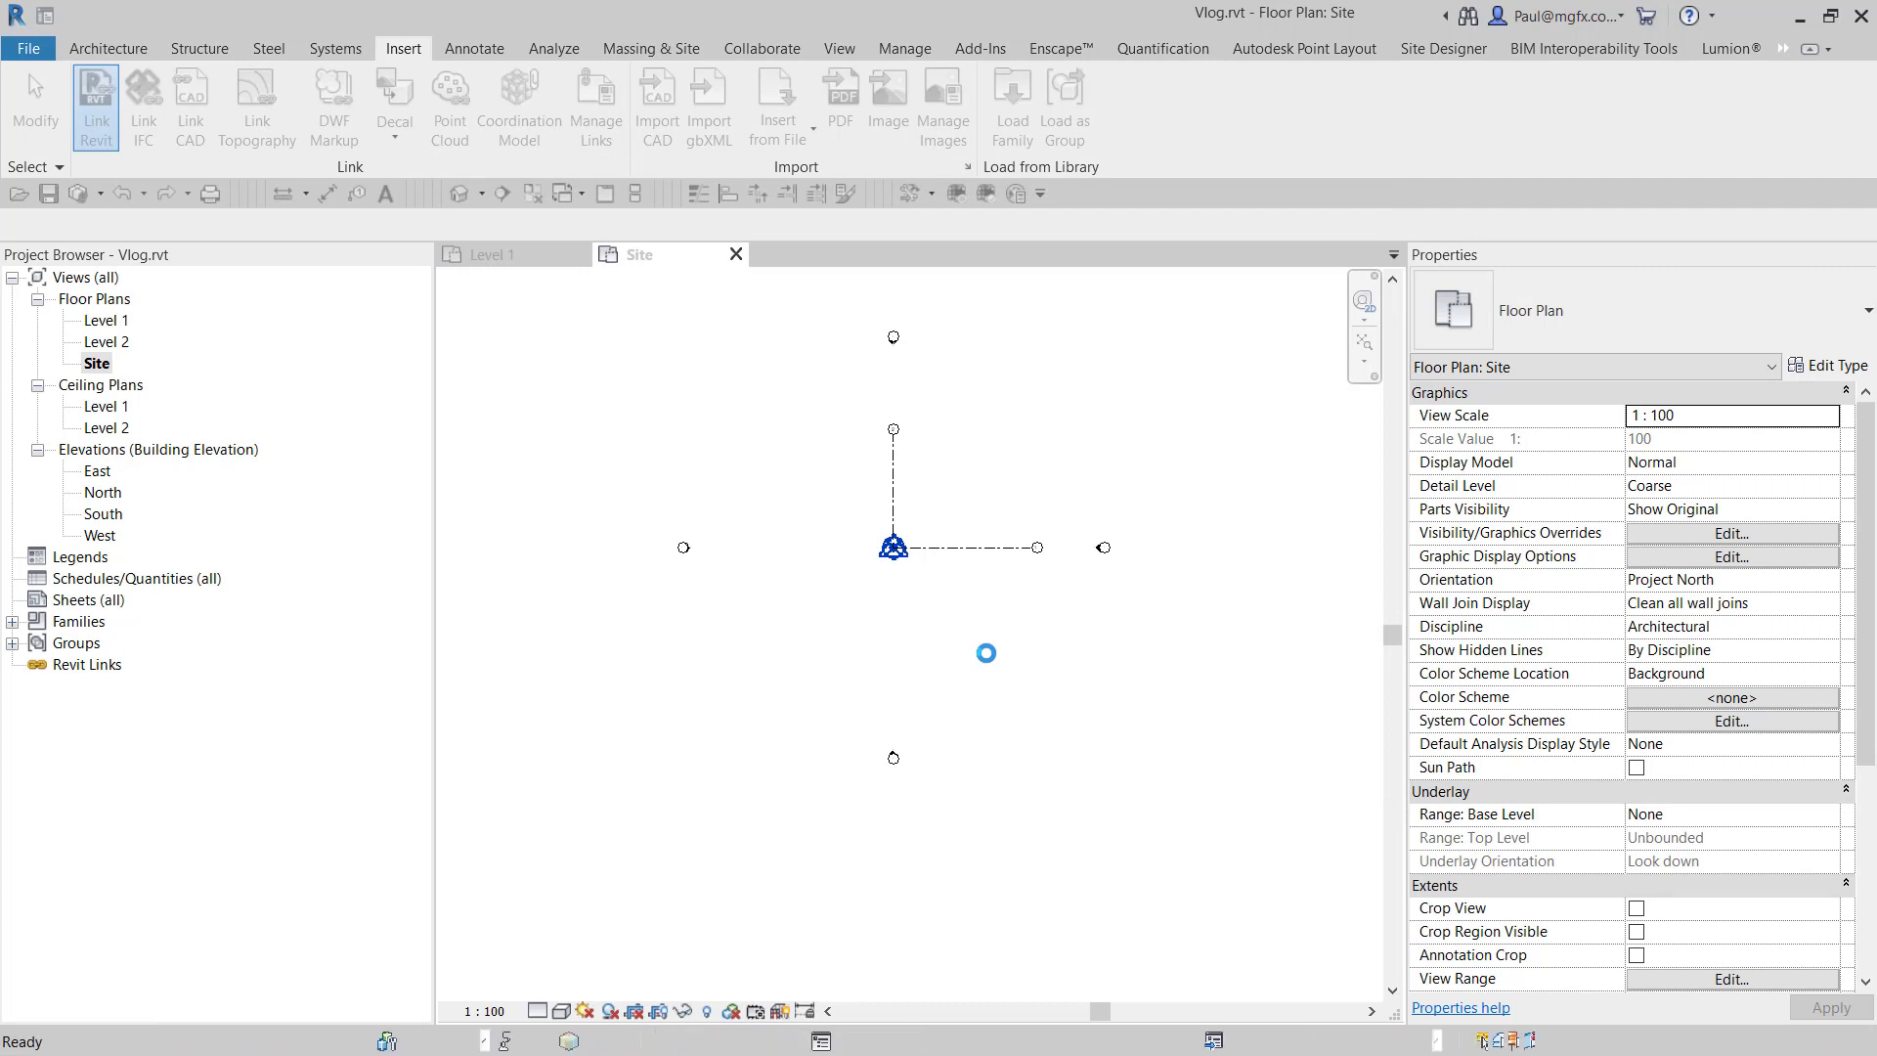
{"action": "left_click", "coordinate": [1140, 704]}
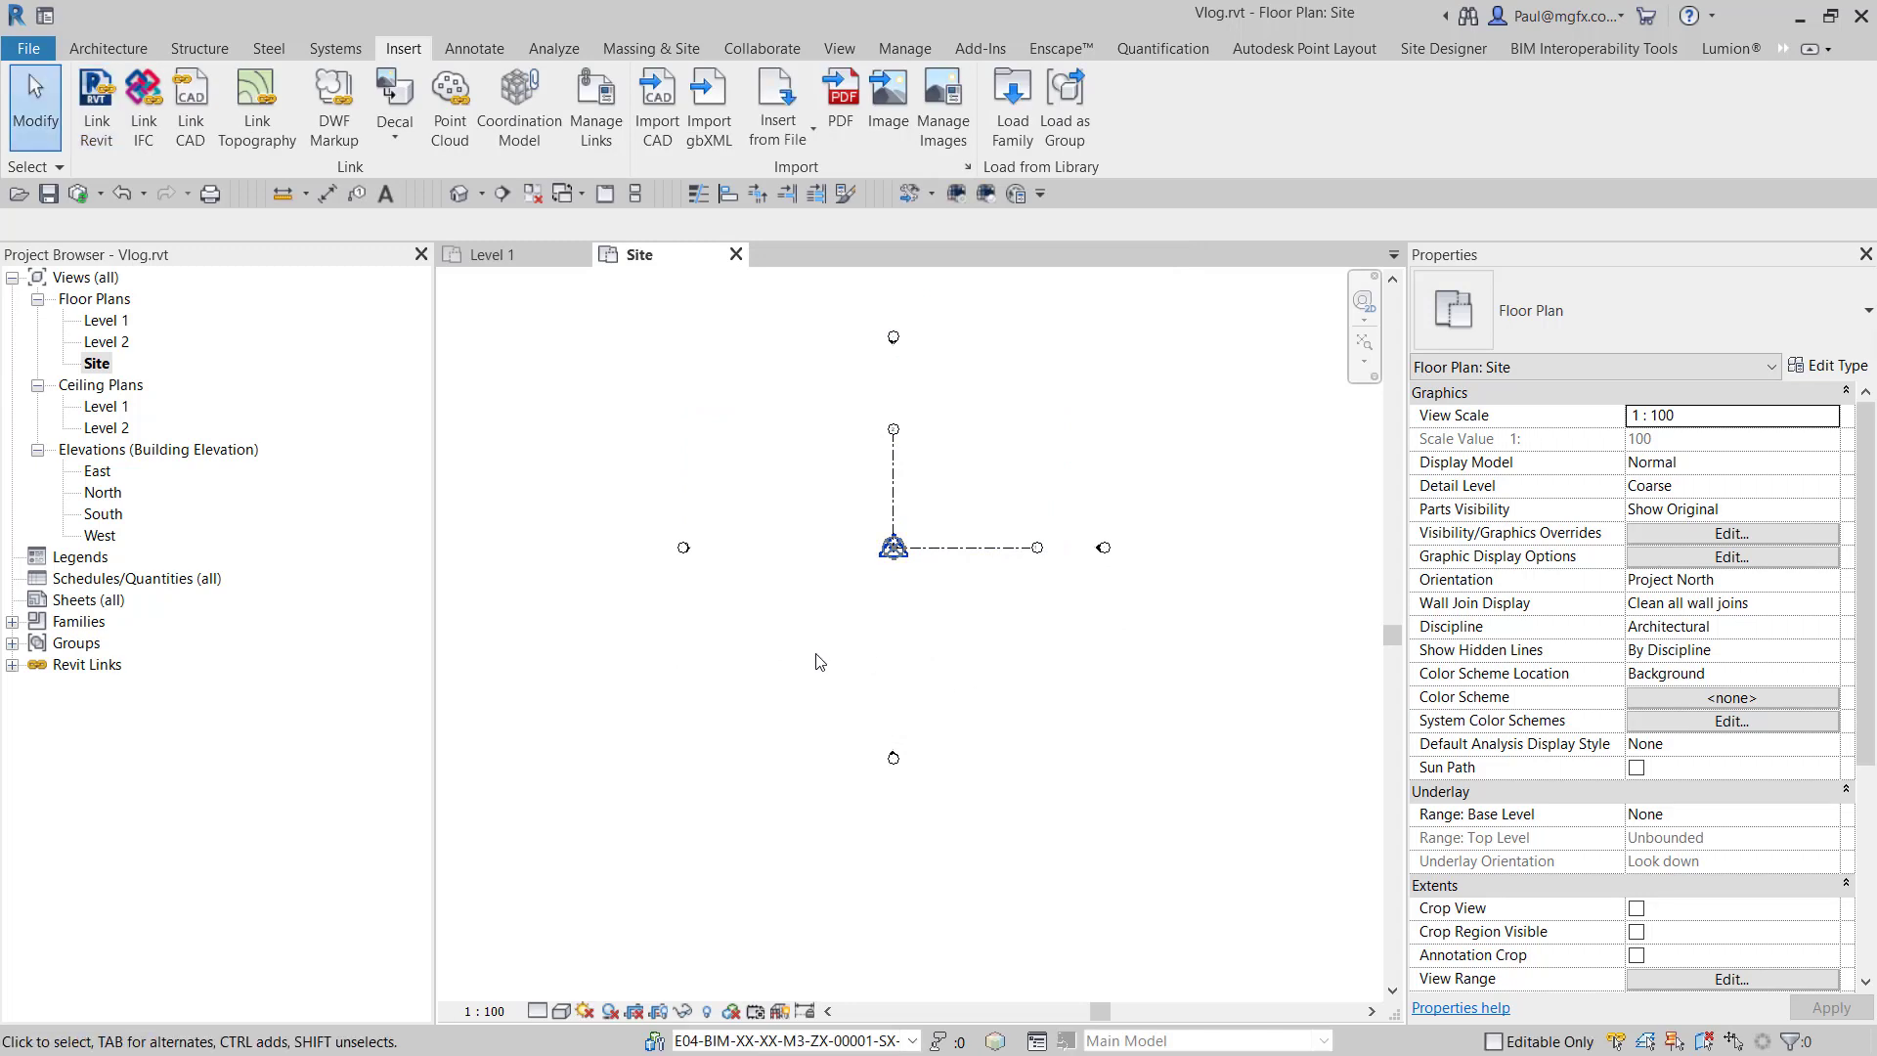
- Move the linked _010 model so its grid intersection lands on the host model's grid intersection at the project base point
{"action": "scroll", "coordinate": [866, 676], "scroll_direction": "up", "scroll_amount": 4}
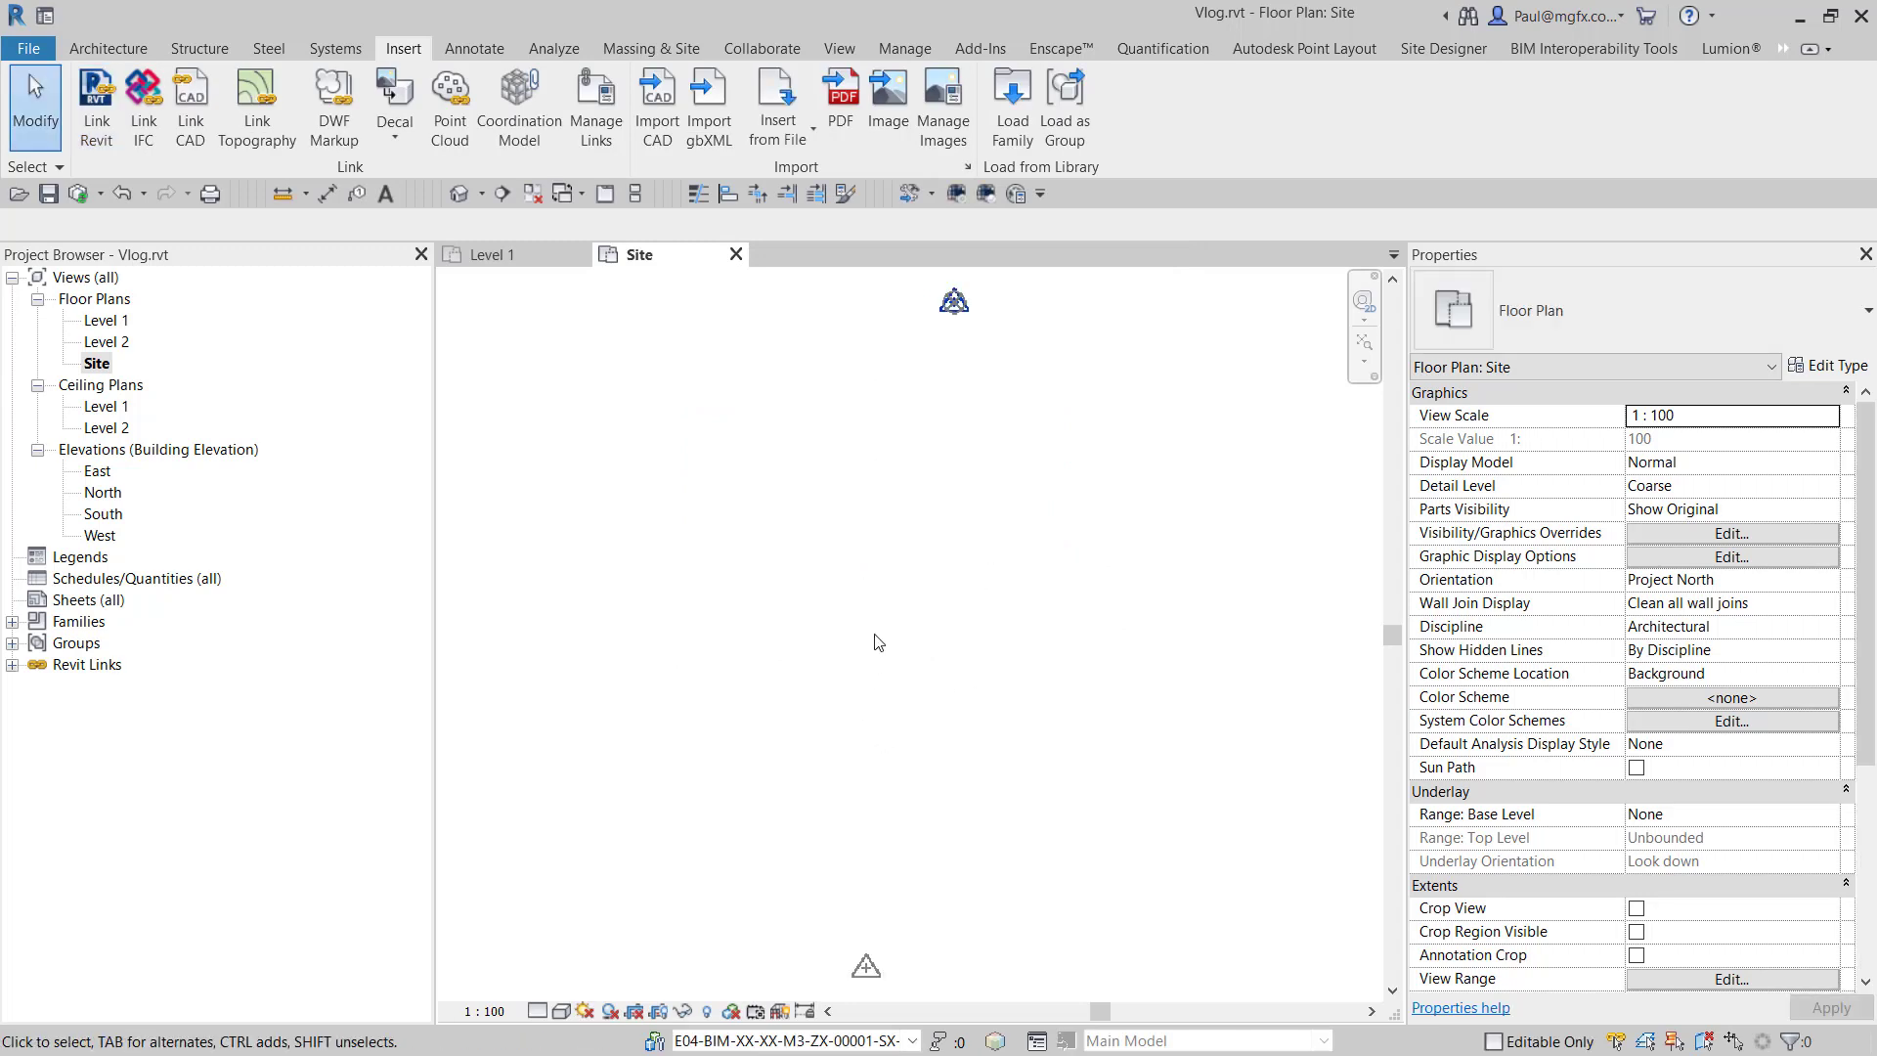
{"action": "scroll", "coordinate": [877, 641], "scroll_direction": "down", "scroll_amount": 3}
{"action": "middle_click_drag", "start_coordinate": [918, 477], "coordinate": [957, 578]}
{"action": "mouse_move", "coordinate": [994, 657]}
{"action": "middle_mouse_down"}
{"action": "mouse_move", "coordinate": [1012, 586]}
{"action": "mouse_move", "coordinate": [963, 548]}
{"action": "mouse_move", "coordinate": [938, 619]}
{"action": "mouse_move", "coordinate": [958, 646]}
{"action": "mouse_move", "coordinate": [920, 689]}
{"action": "mouse_move", "coordinate": [882, 647]}
{"action": "middle_mouse_up"}
{"action": "scroll", "coordinate": [919, 518], "scroll_direction": "down", "scroll_amount": 2}
{"action": "scroll", "coordinate": [923, 513], "scroll_direction": "up", "scroll_amount": 4}
{"action": "scroll", "coordinate": [987, 831], "scroll_direction": "down", "scroll_amount": 2}
{"action": "middle_click_drag", "start_coordinate": [984, 836], "coordinate": [1055, 691]}
{"action": "scroll", "coordinate": [1013, 674], "scroll_direction": "up", "scroll_amount": 3}
{"action": "scroll", "coordinate": [1012, 676], "scroll_direction": "up", "scroll_amount": 1}
{"action": "left_click", "coordinate": [1049, 627]}
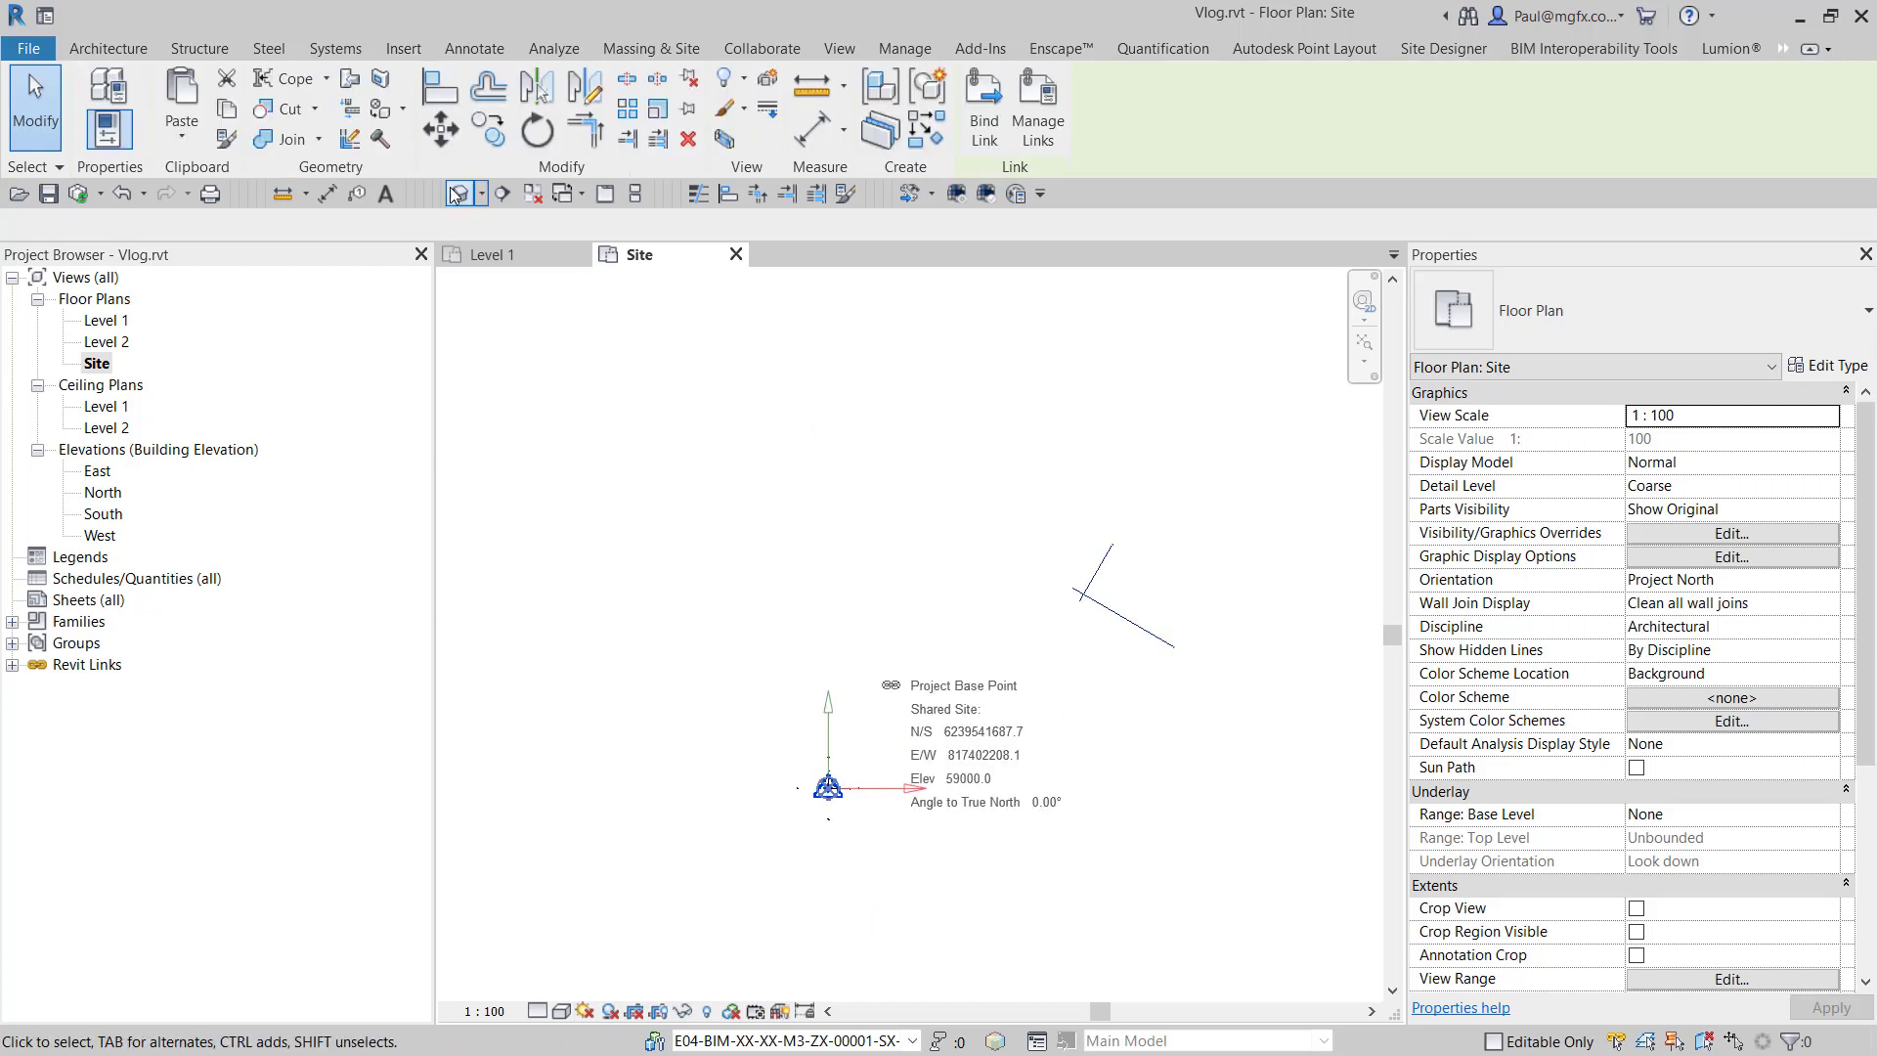
{"action": "left_click", "coordinate": [440, 130]}
{"action": "scroll", "coordinate": [1076, 567], "scroll_direction": "up", "scroll_amount": 5}
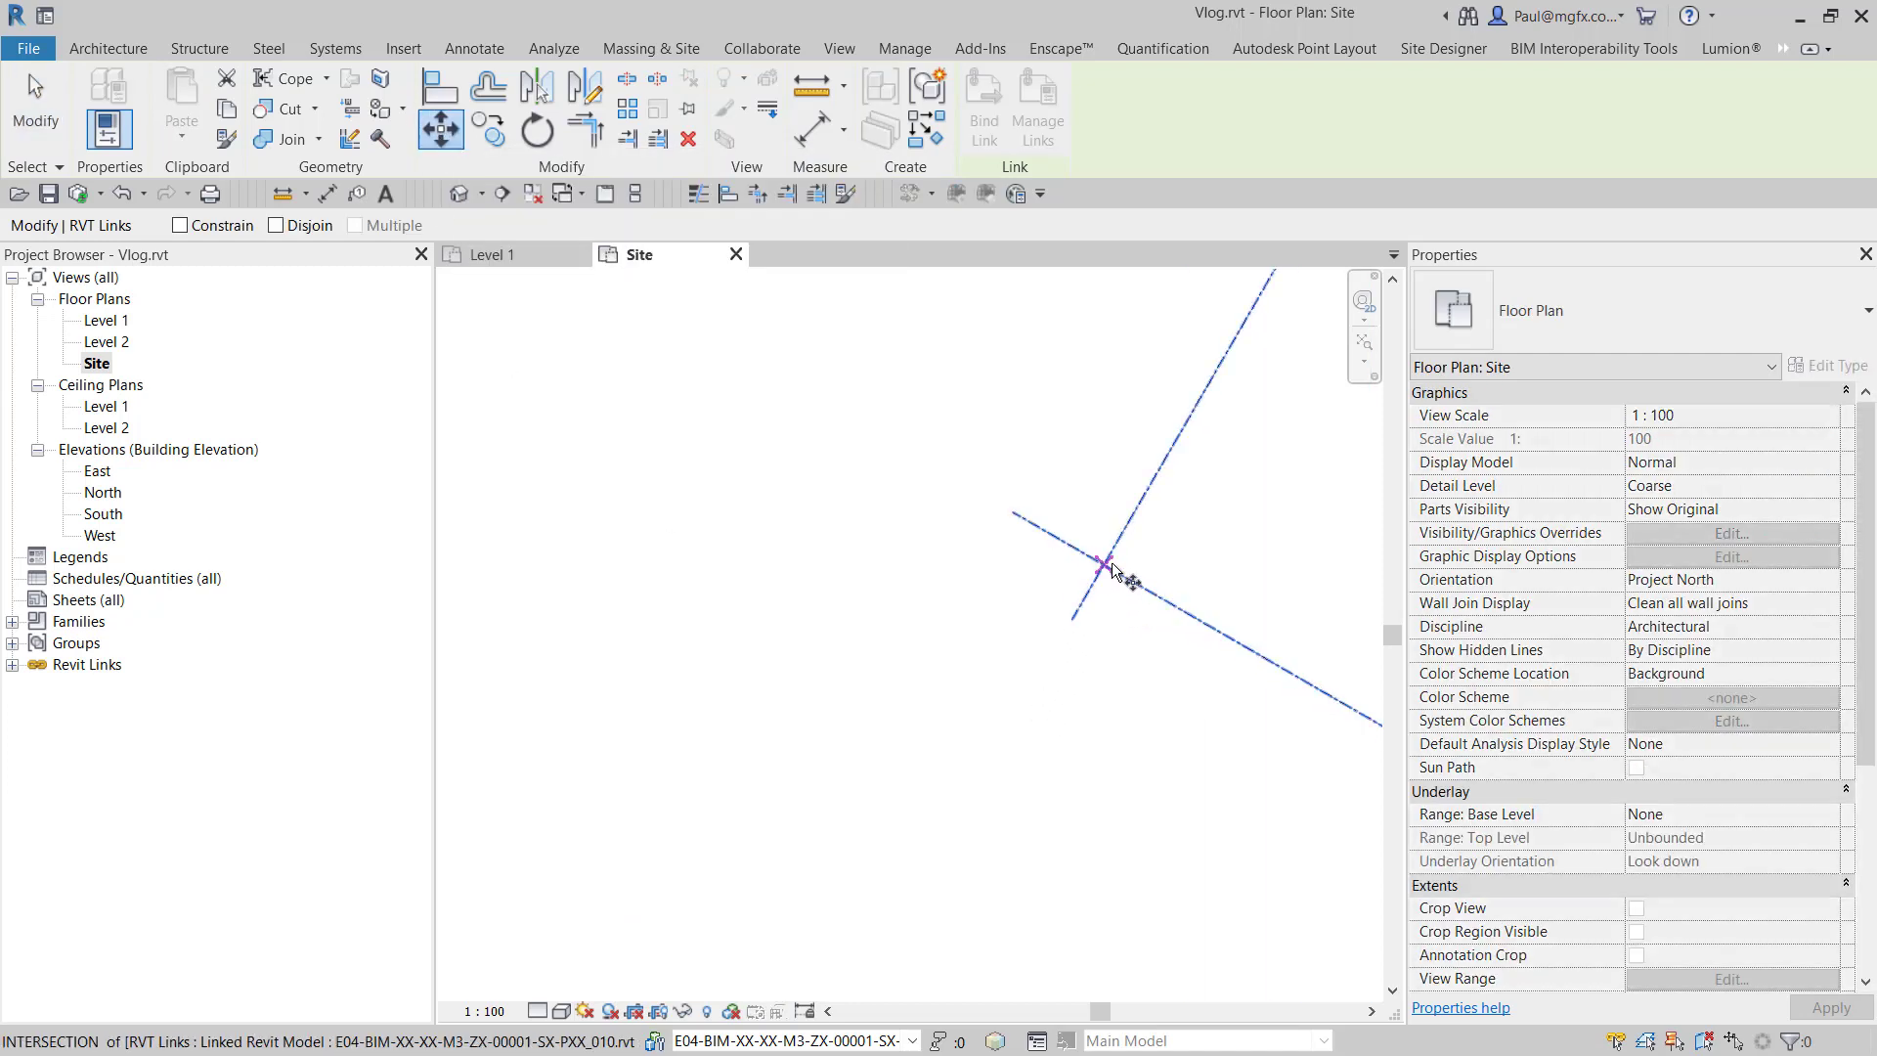
{"action": "left_click", "coordinate": [1105, 565]}
{"action": "scroll", "coordinate": [1060, 565], "scroll_direction": "down", "scroll_amount": 5}
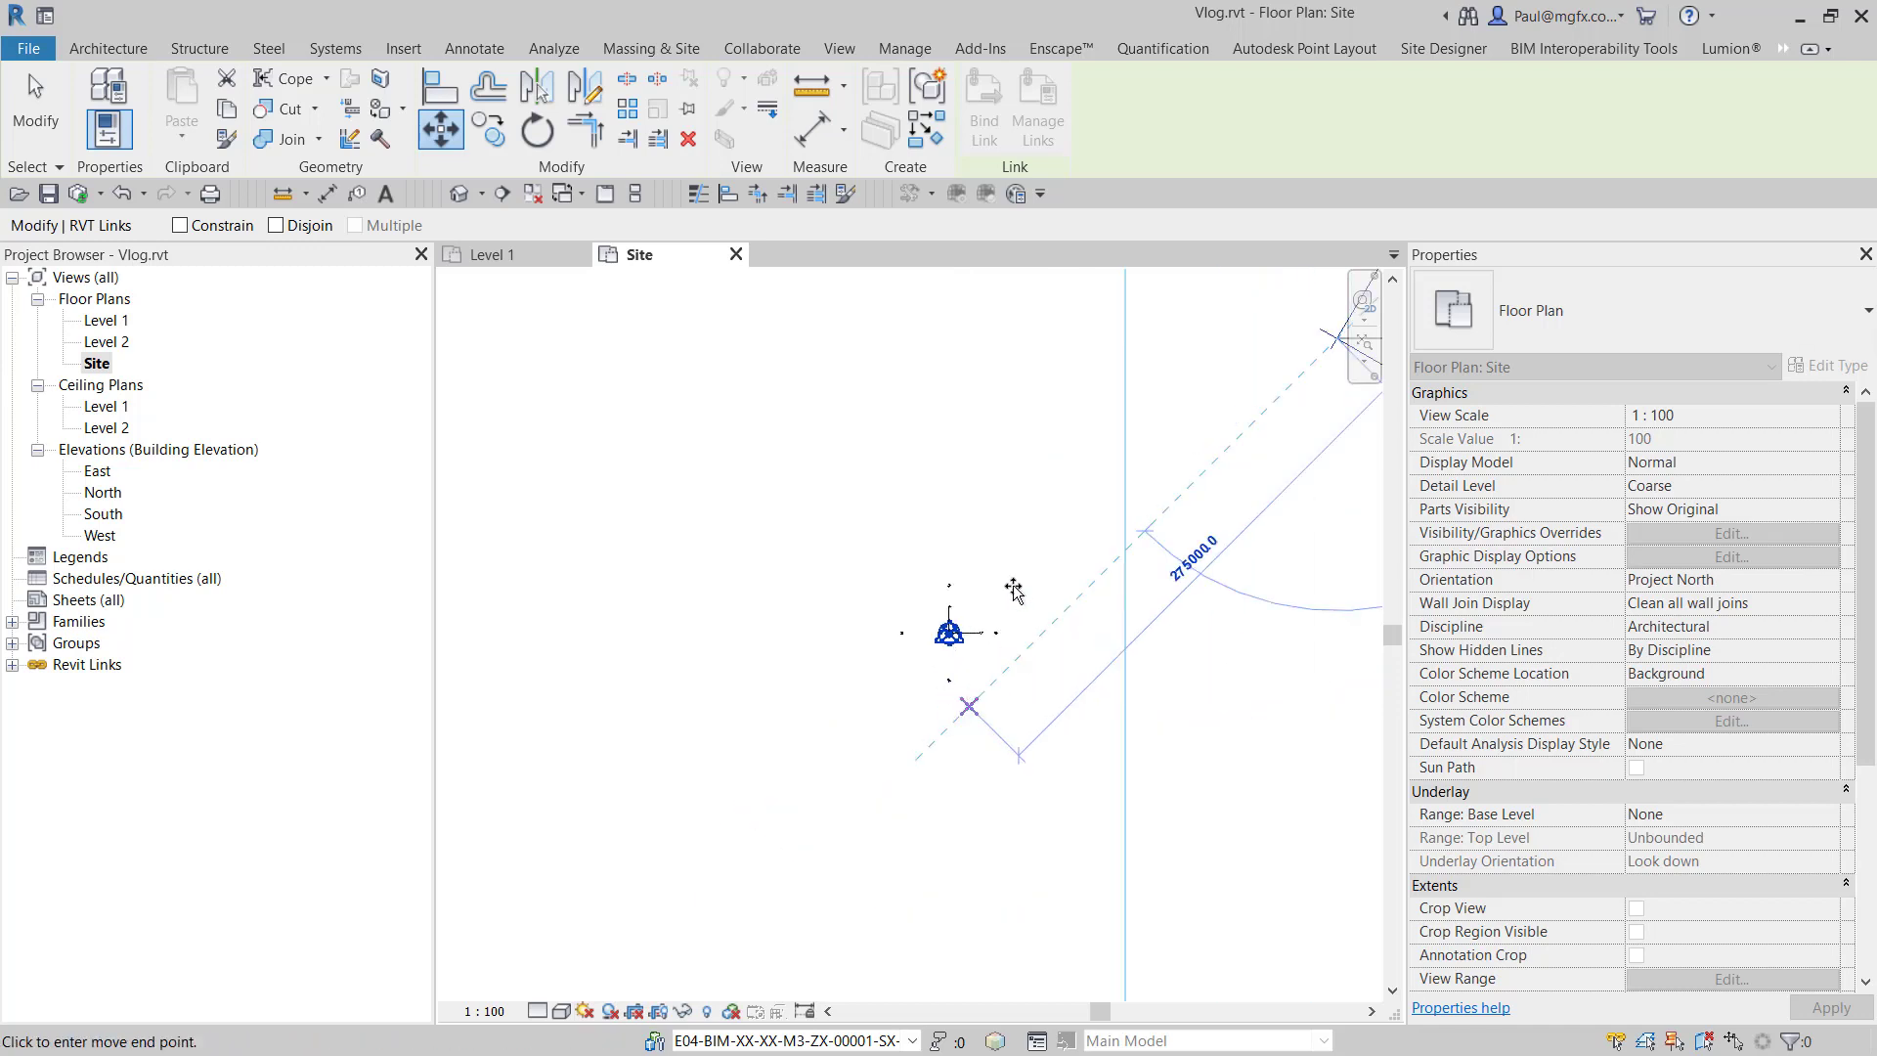
{"action": "scroll", "coordinate": [1013, 590], "scroll_direction": "up", "scroll_amount": 5}
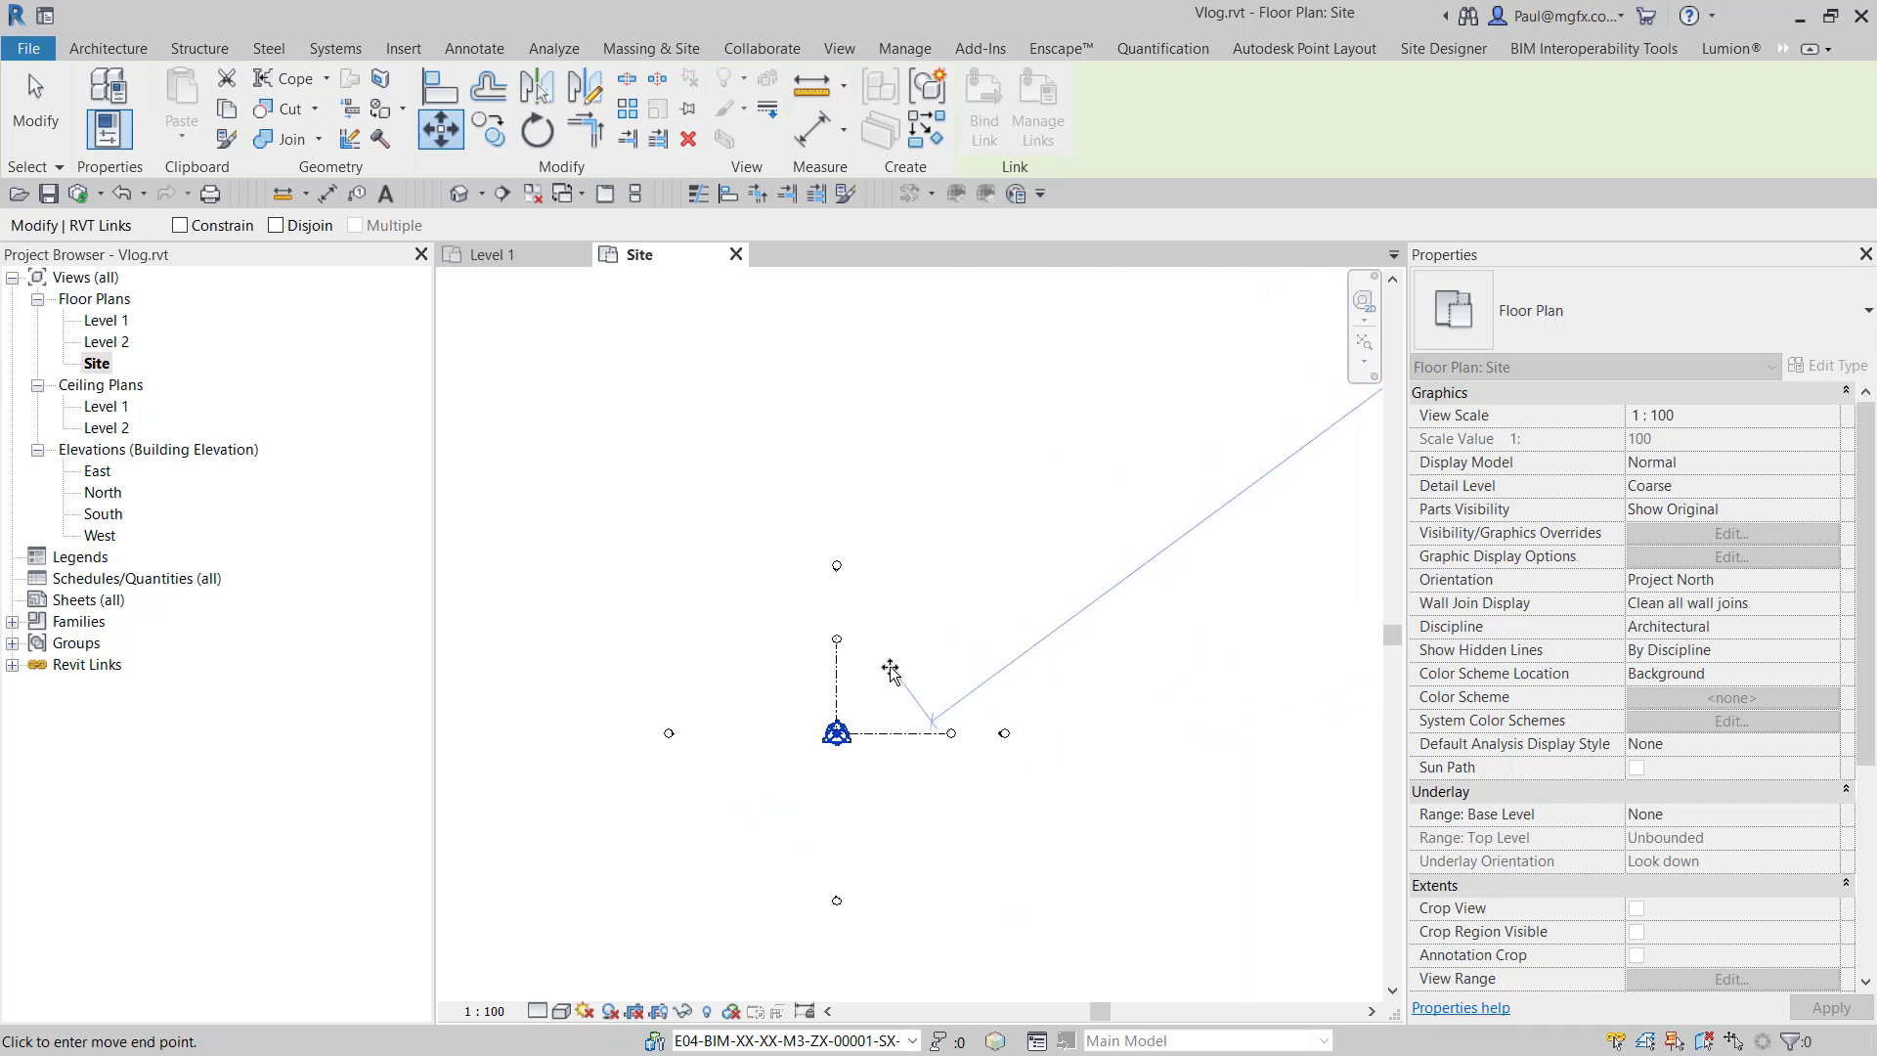
{"action": "left_click", "coordinate": [837, 729]}
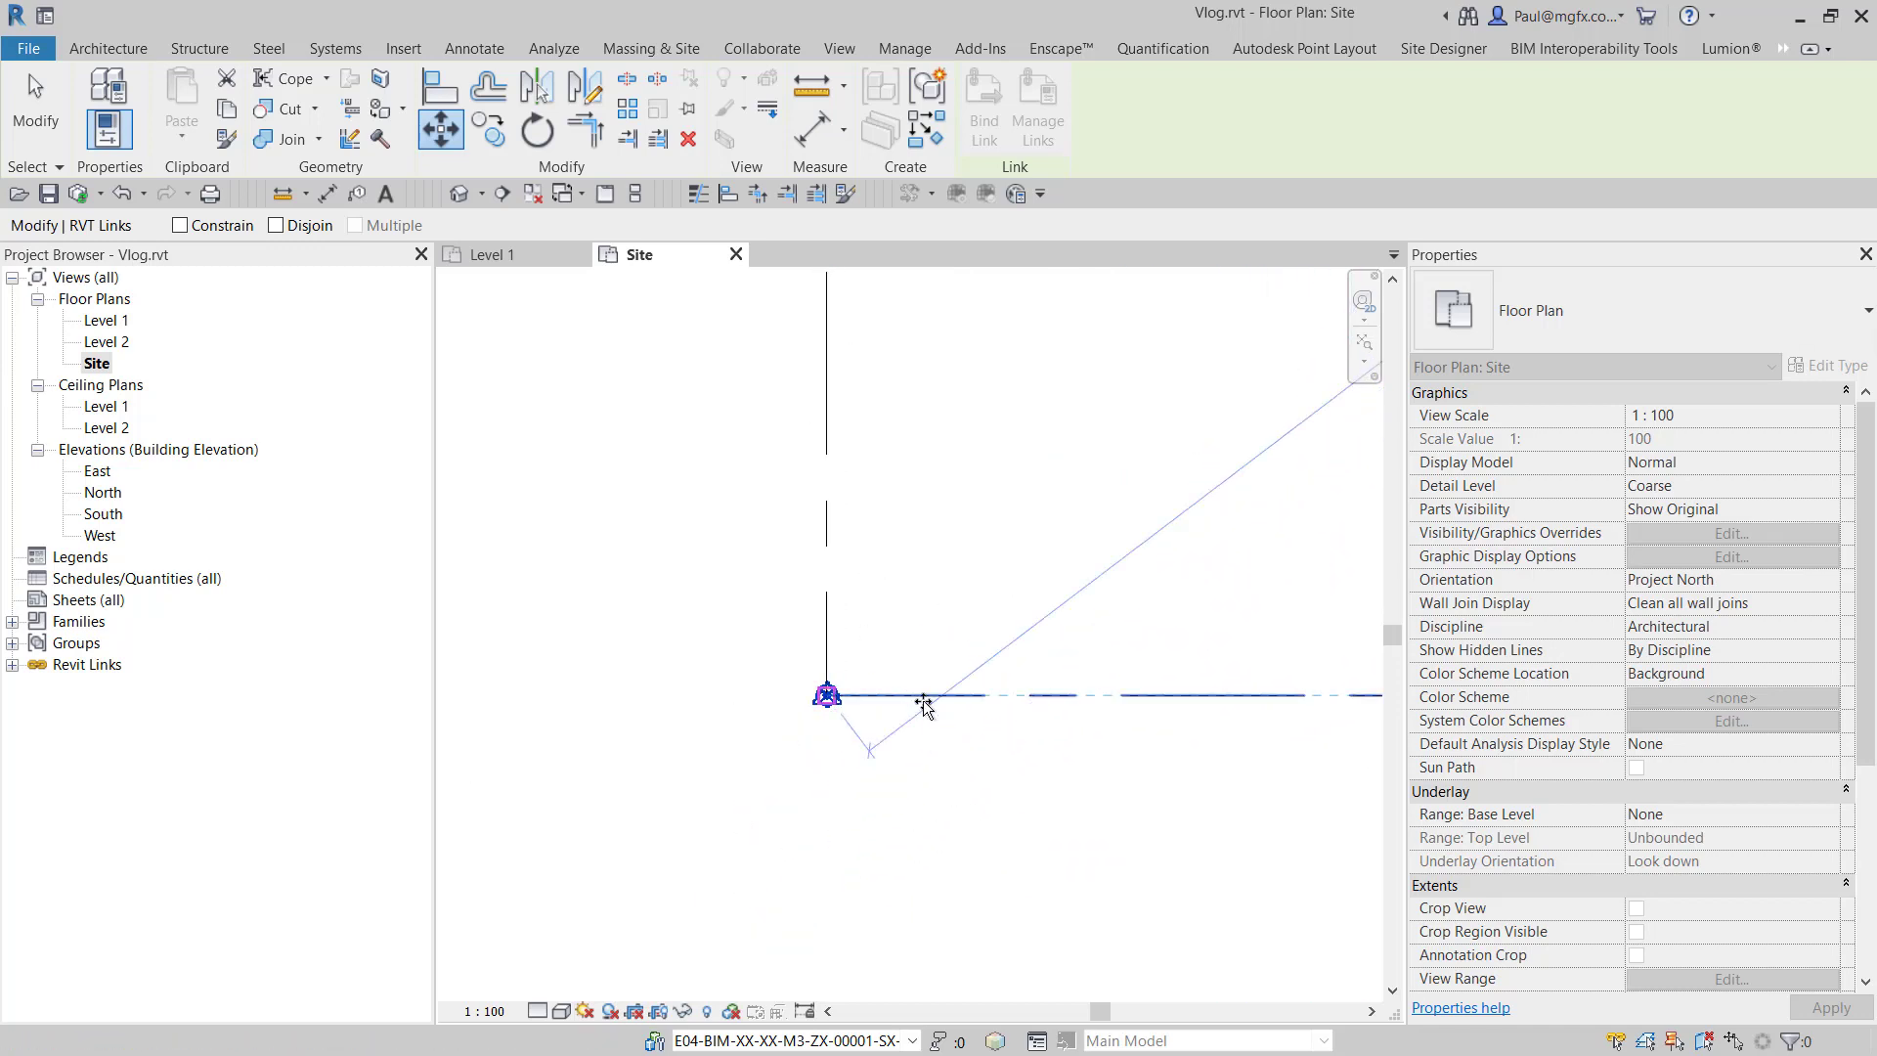
- Rotate the linked _010 model about the host grid intersection so its slanted grid aligns with the host's vertical grid
{"action": "left_click", "coordinate": [549, 135]}
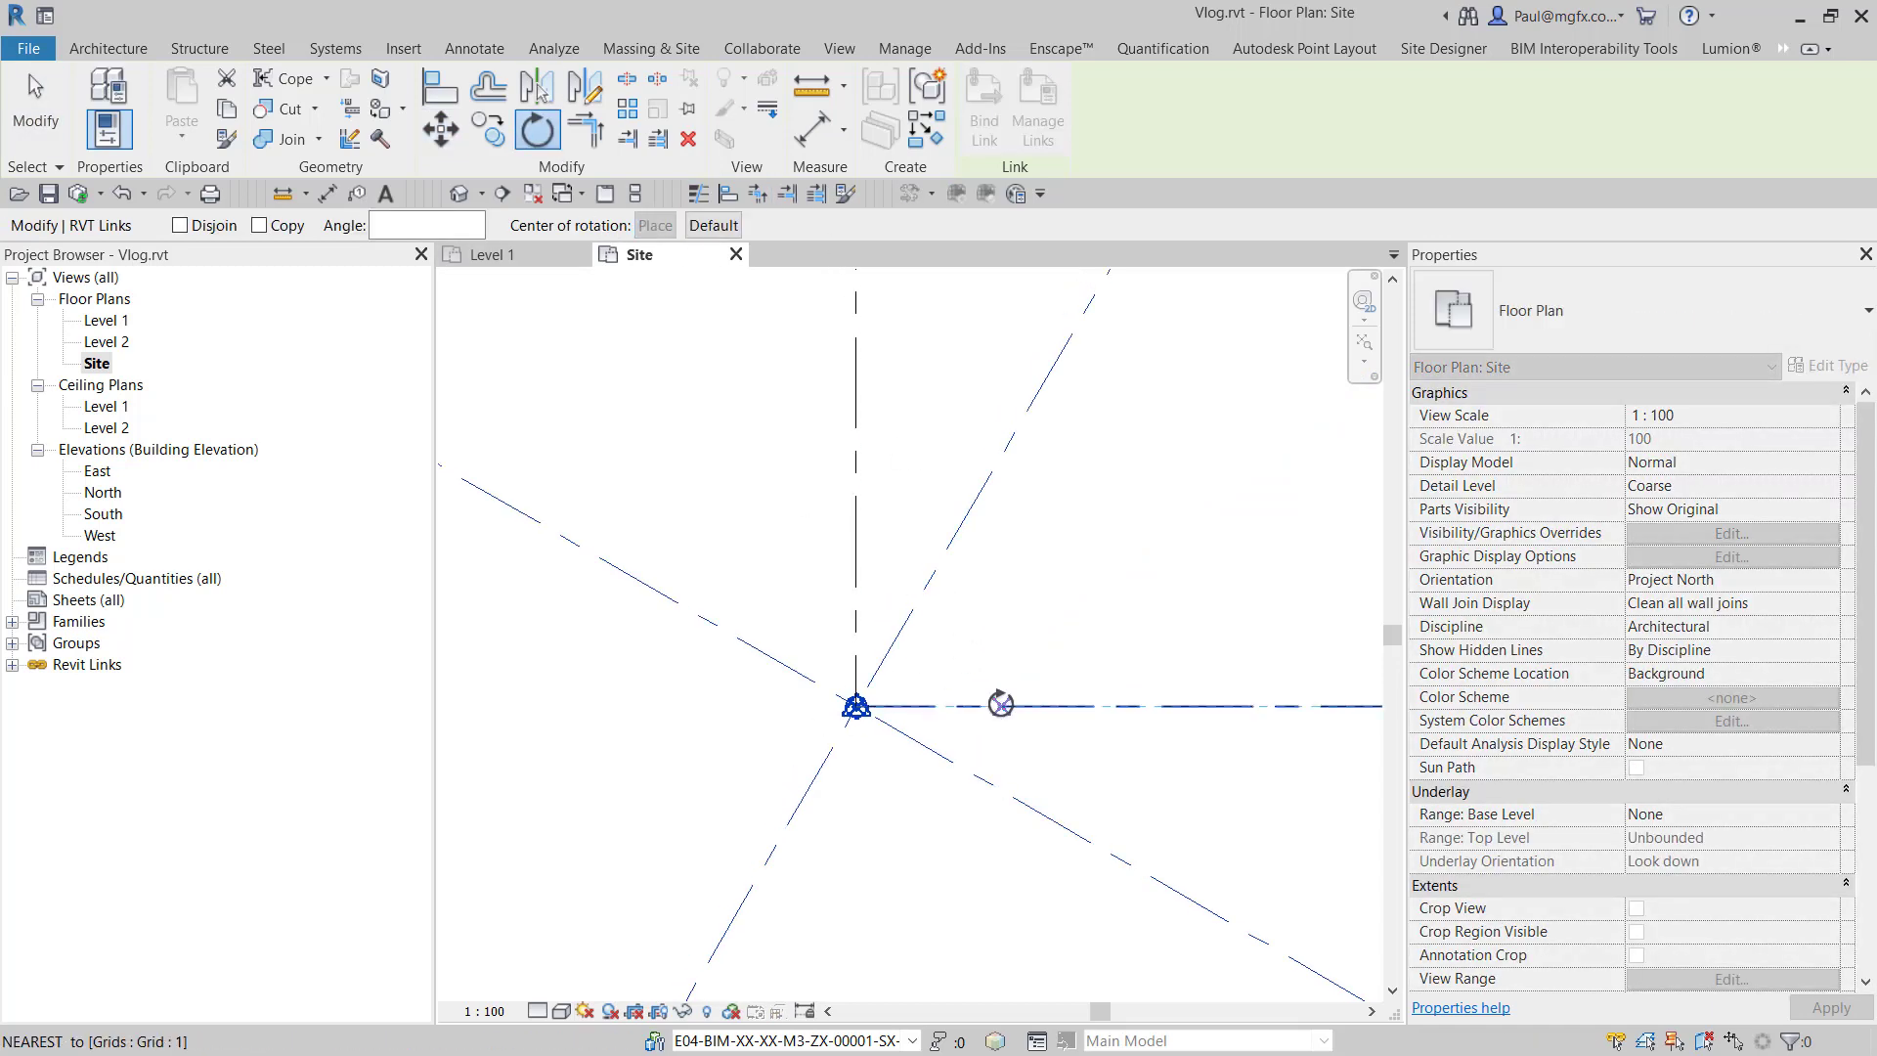
{"action": "left_click_drag", "start_coordinate": [1000, 702], "coordinate": [857, 705]}
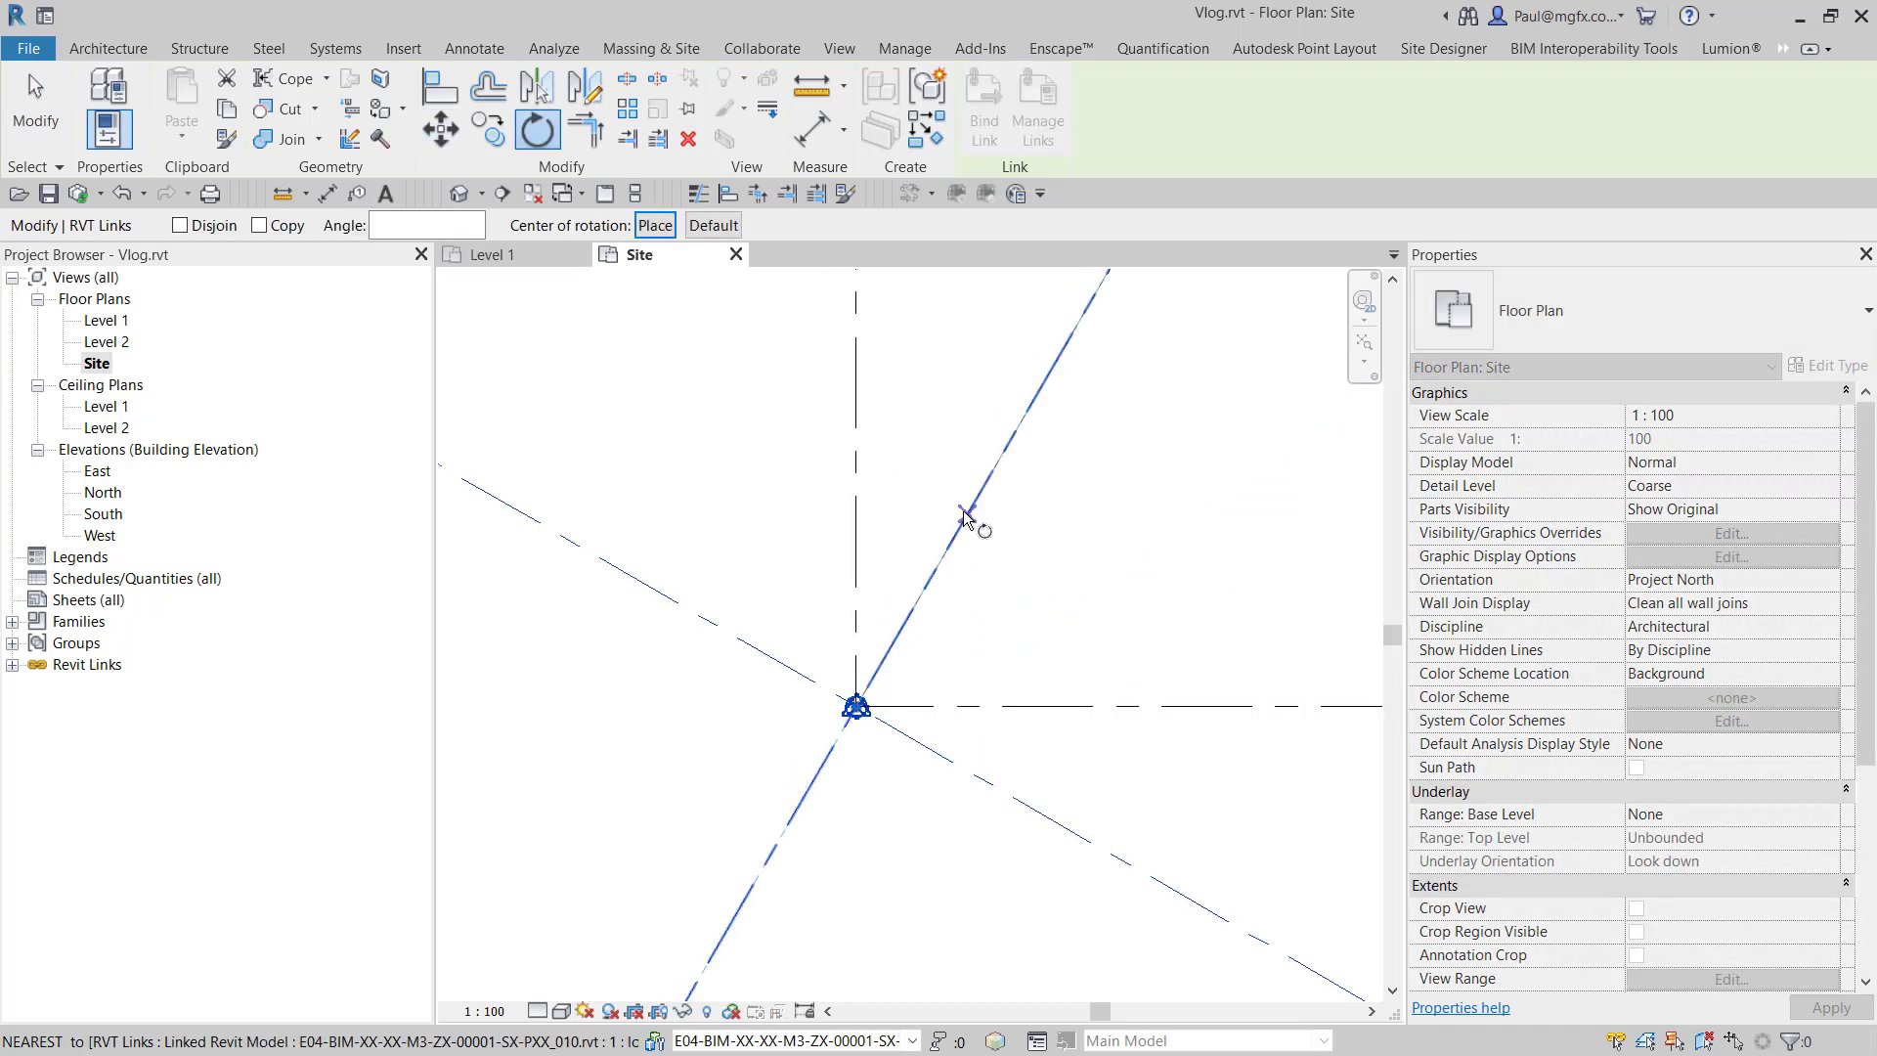
{"action": "left_click", "coordinate": [964, 520]}
{"action": "left_click", "coordinate": [858, 484]}
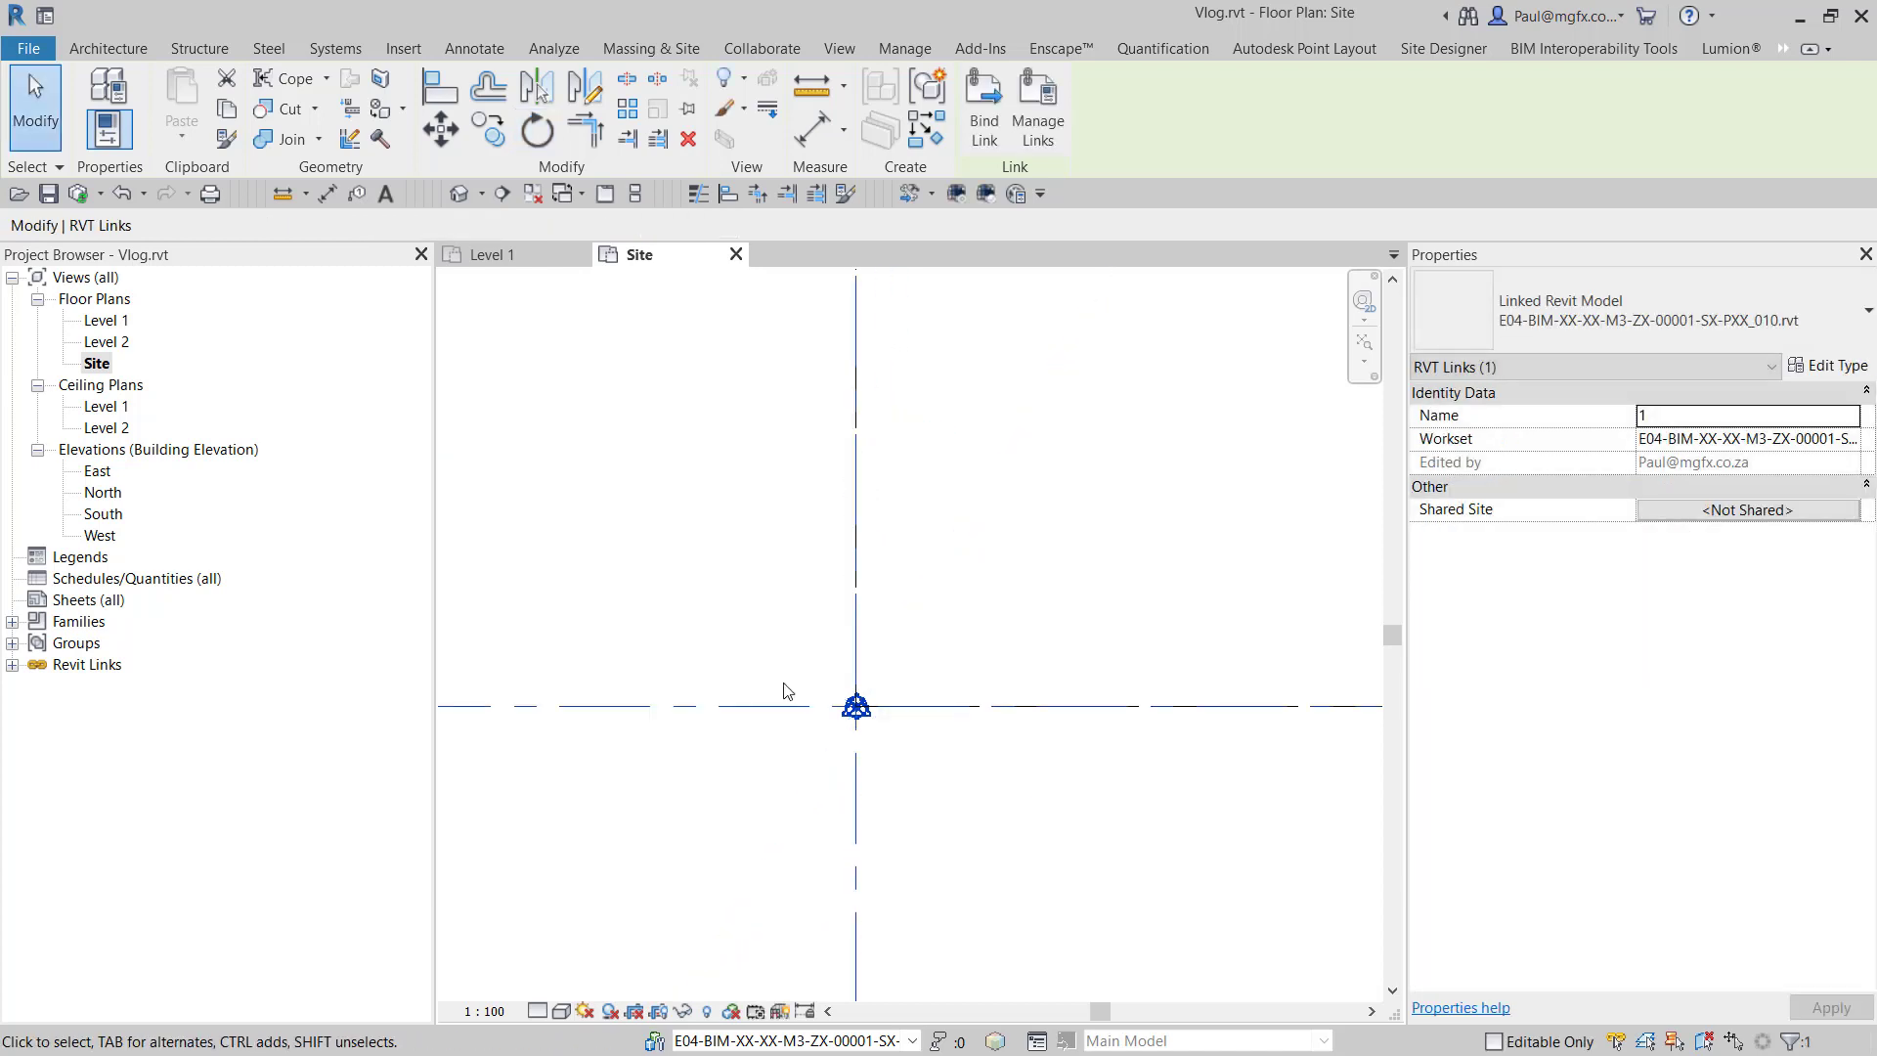
{"action": "left_click_drag", "start_coordinate": [883, 707], "coordinate": [953, 708]}
{"action": "key", "text": "Escape"}
- Open the West elevation and locate the linked model's level line relative to the host's Level 1 and Level 2
{"action": "scroll", "coordinate": [577, 698], "scroll_direction": "up", "scroll_amount": 6}
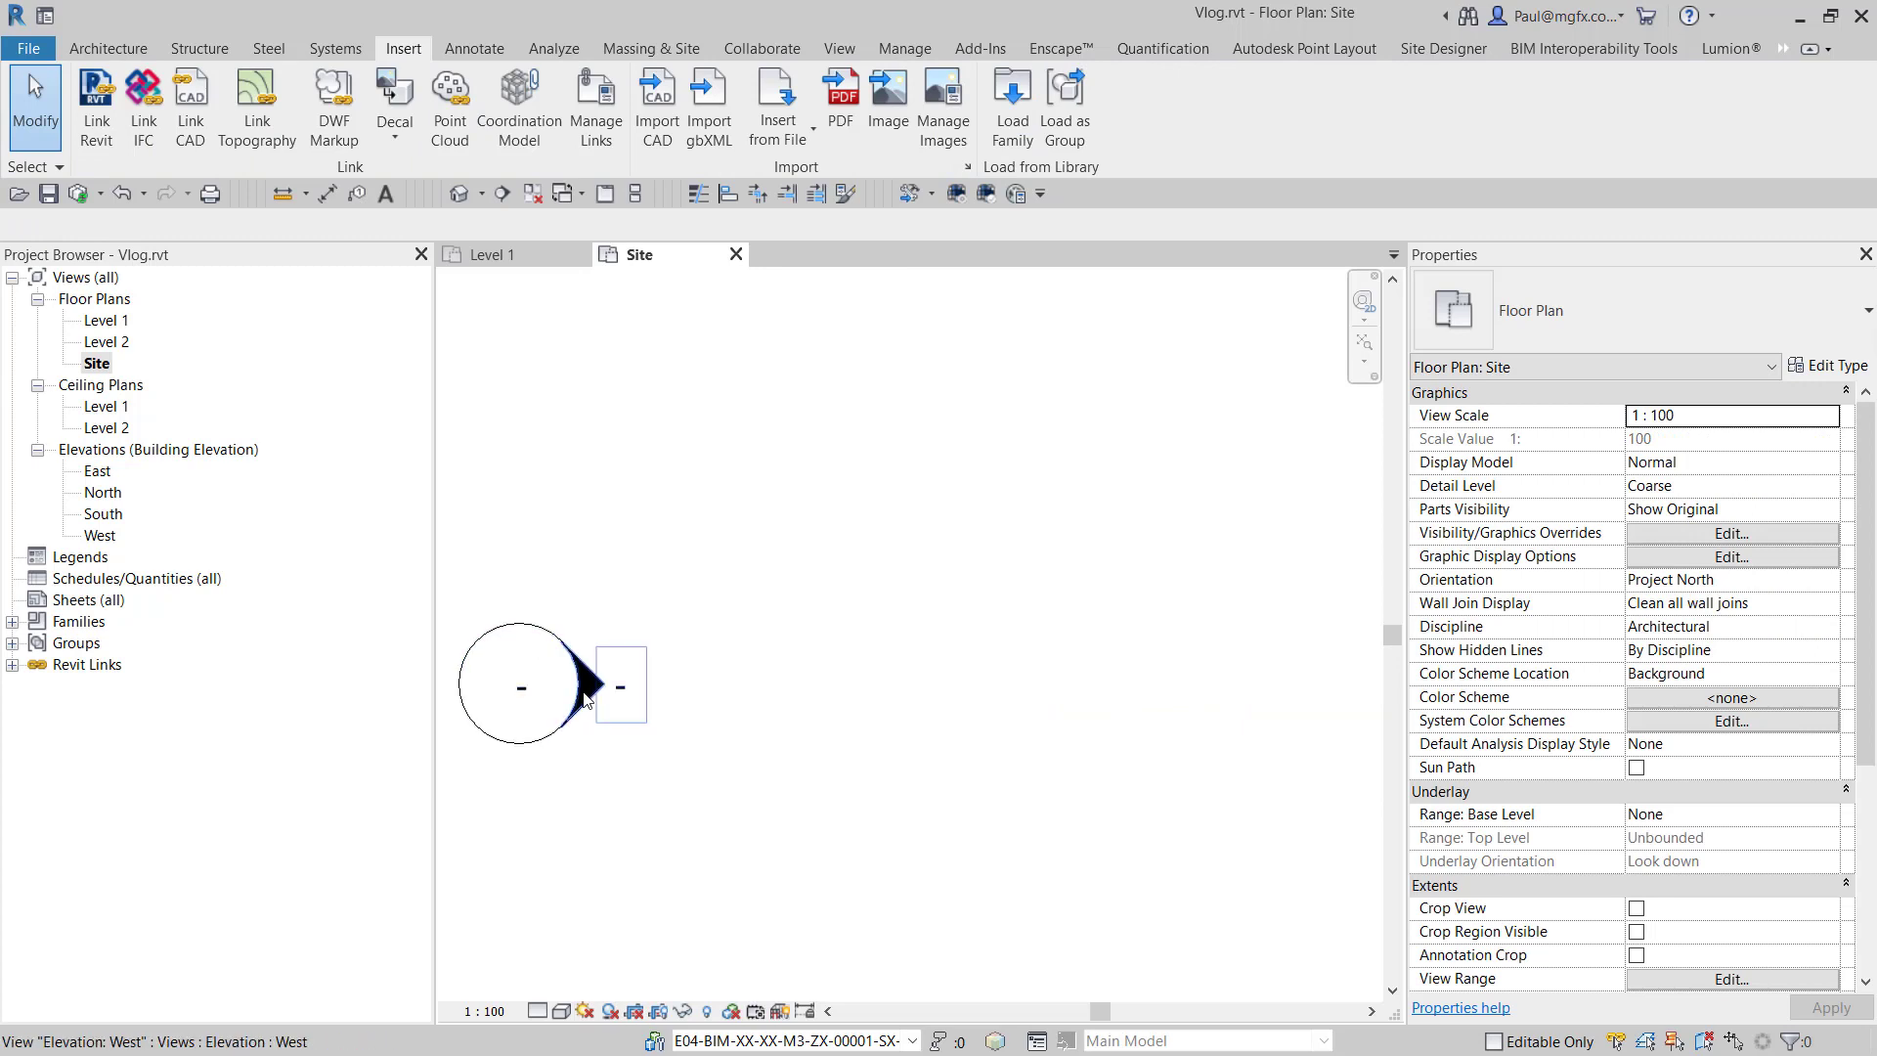
{"action": "double_click", "coordinate": [590, 696]}
{"action": "middle_click_drag", "start_coordinate": [807, 665], "coordinate": [884, 720]}
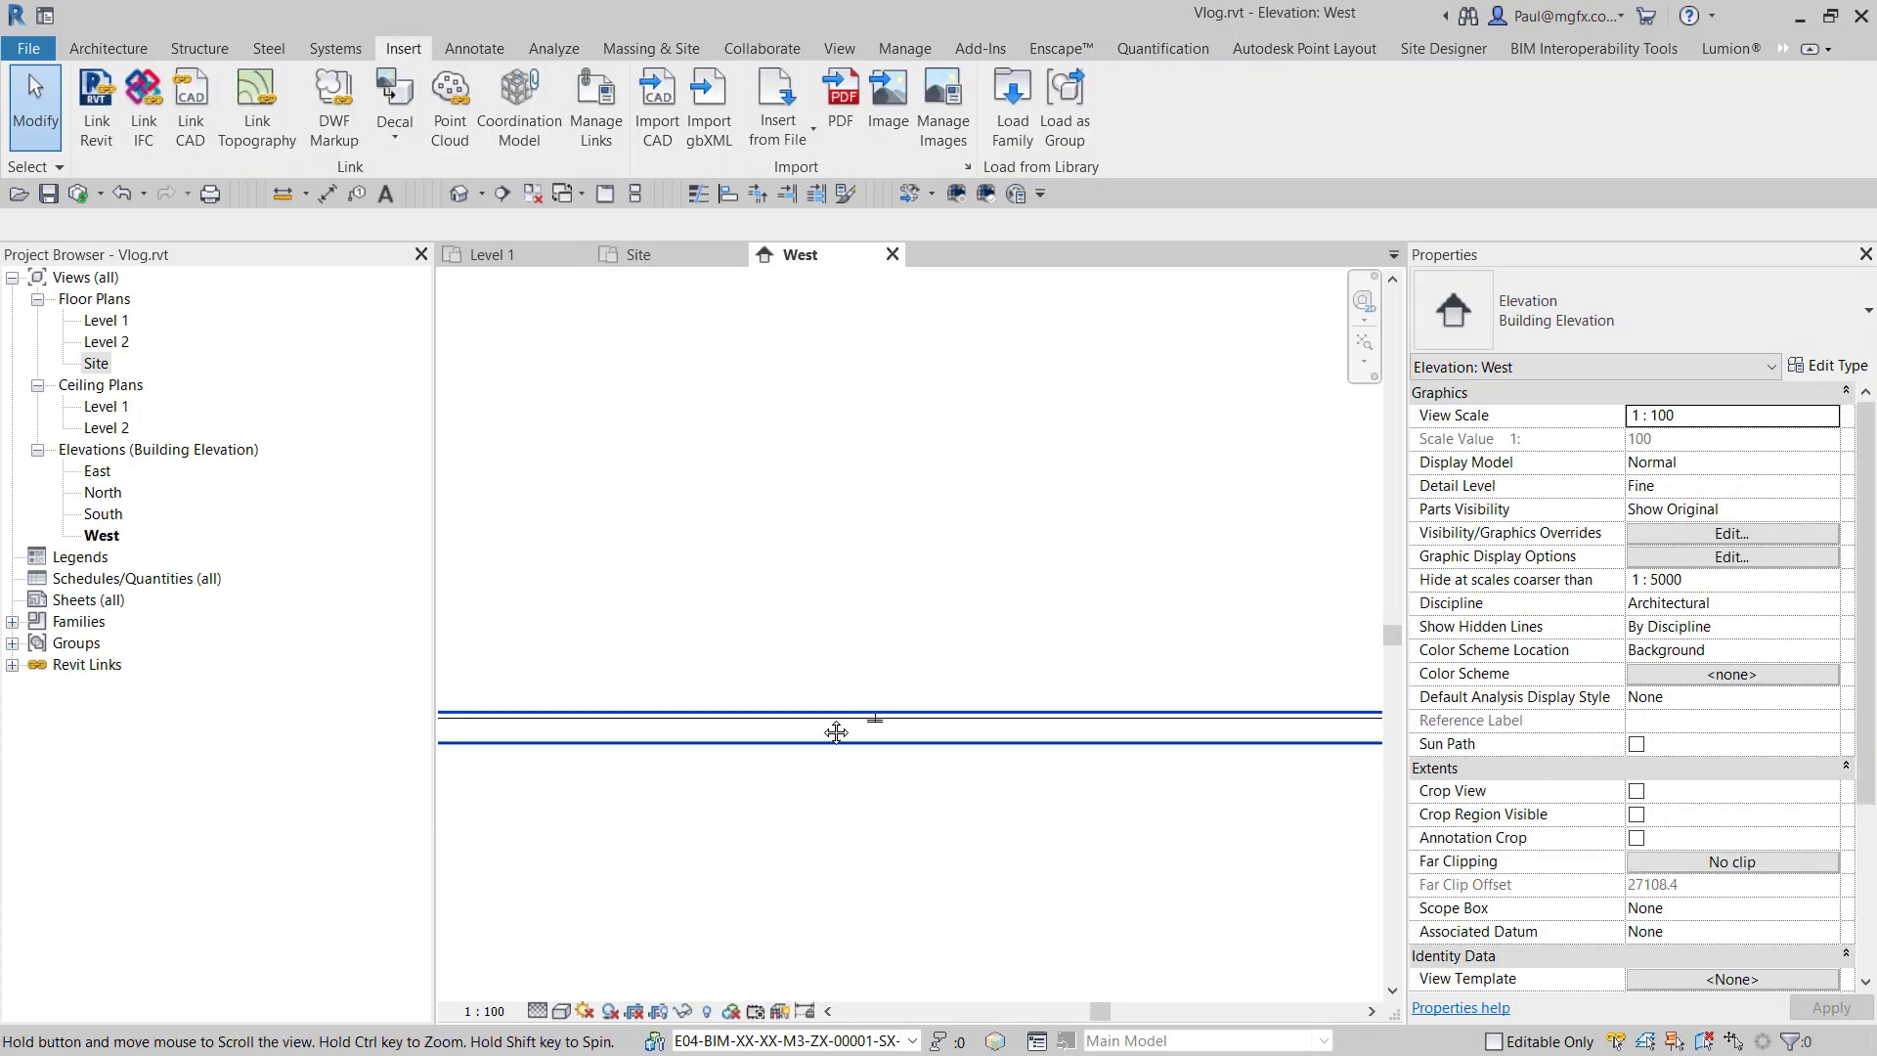
{"action": "scroll", "coordinate": [883, 714], "scroll_direction": "down", "scroll_amount": 2}
{"action": "scroll", "coordinate": [1080, 703], "scroll_direction": "up", "scroll_amount": 5}
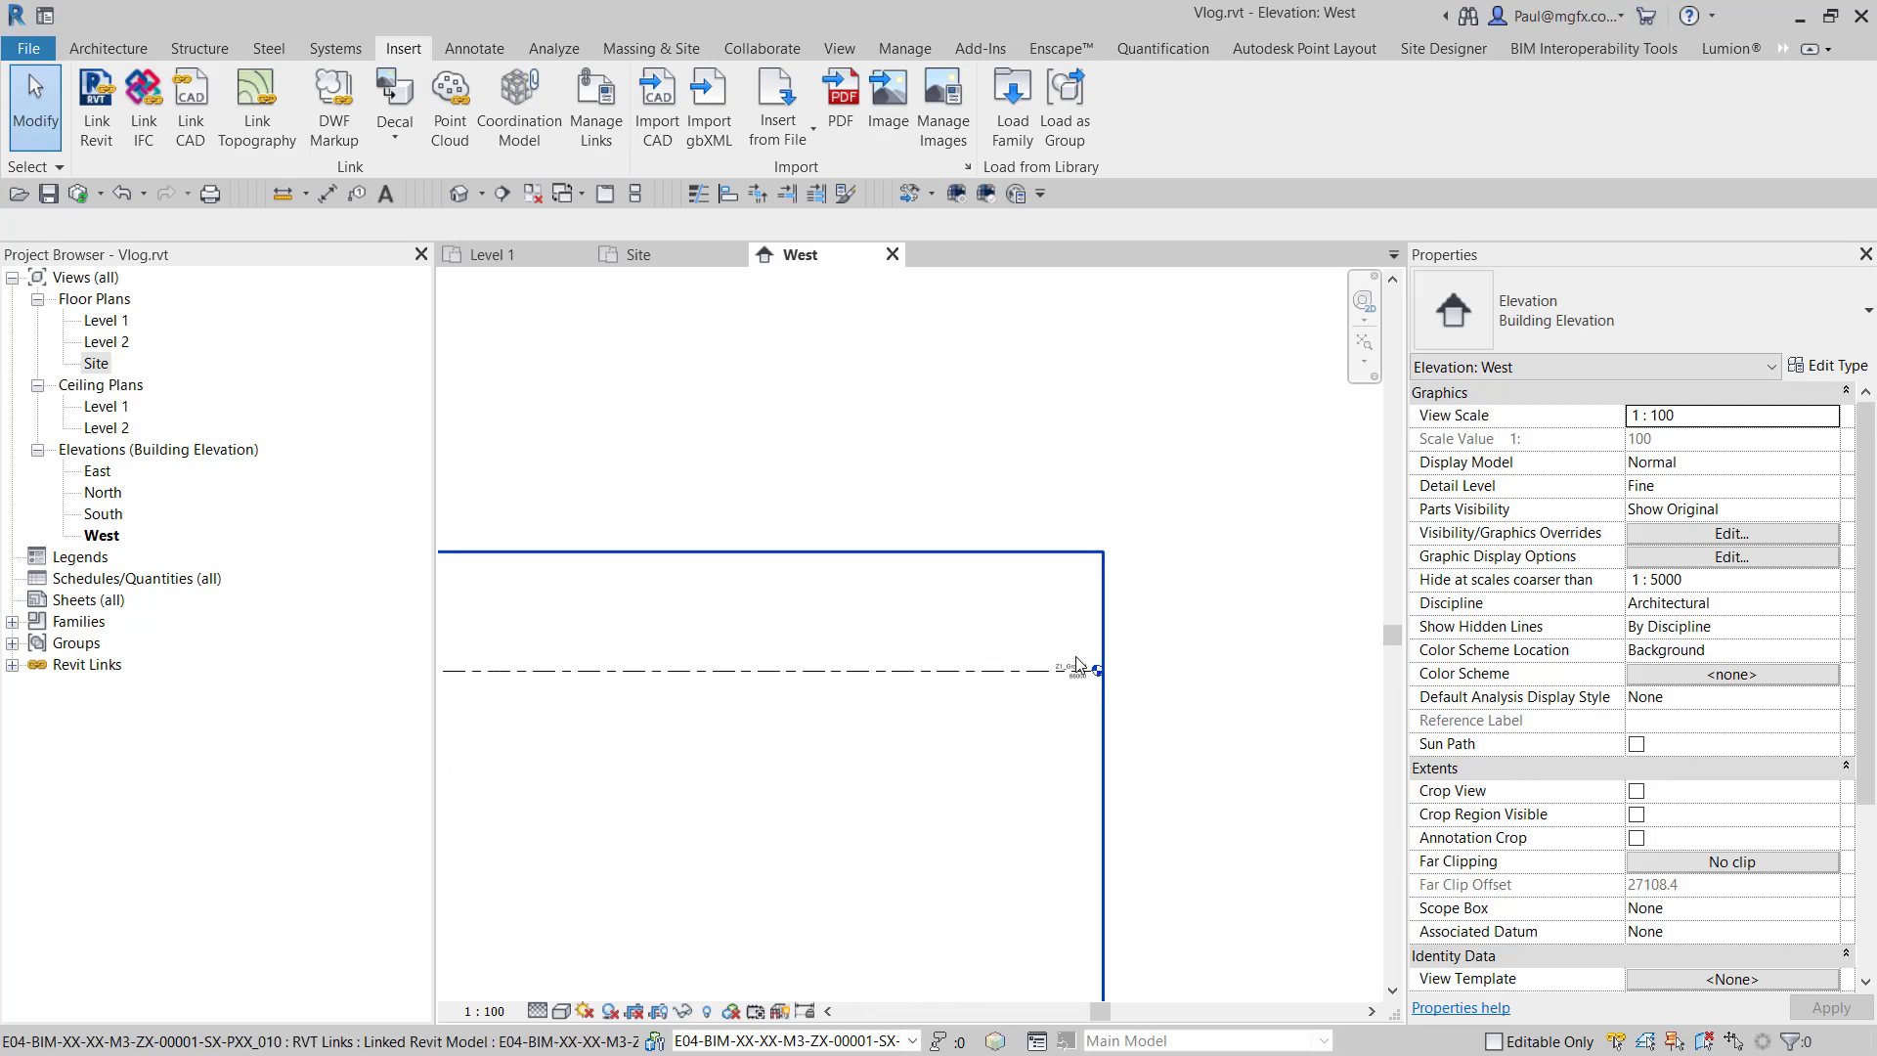
{"action": "scroll", "coordinate": [1092, 696], "scroll_direction": "up", "scroll_amount": 2}
{"action": "scroll", "coordinate": [1124, 689], "scroll_direction": "down", "scroll_amount": 6}
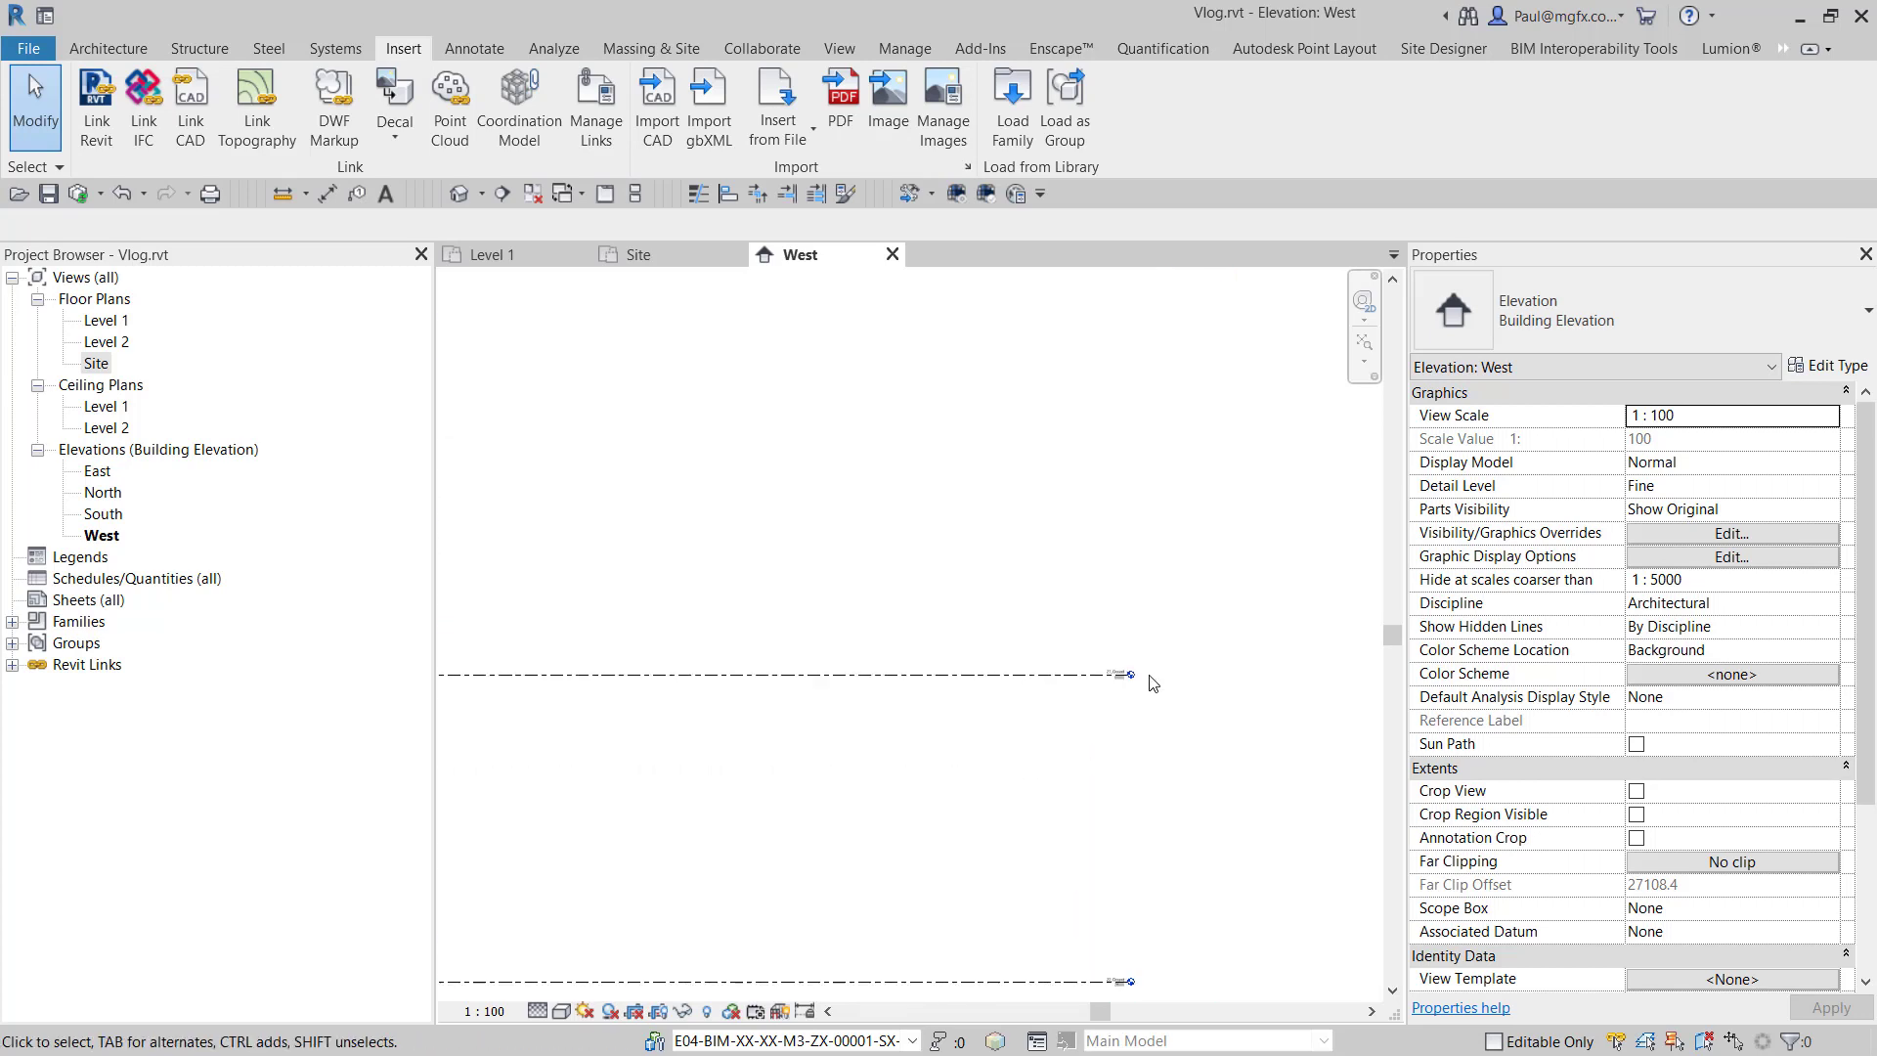
{"action": "scroll", "coordinate": [944, 696], "scroll_direction": "up", "scroll_amount": 5}
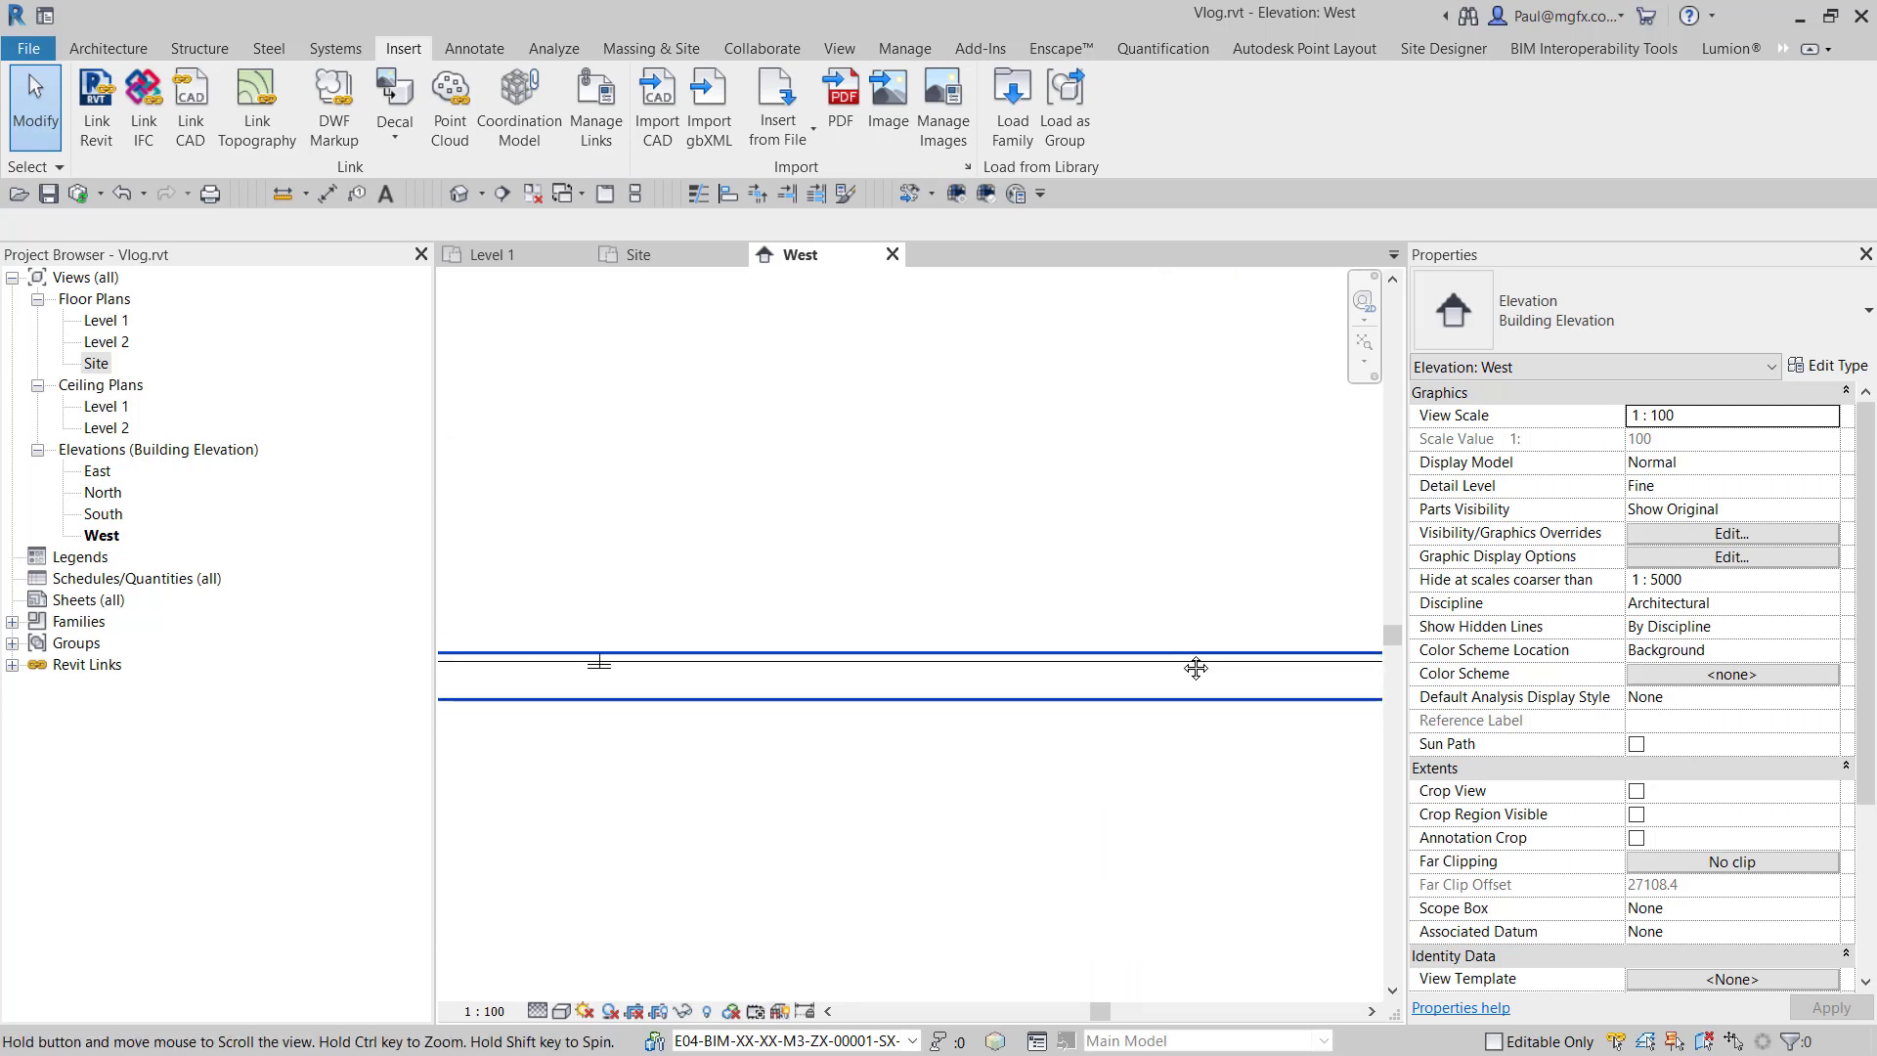
{"action": "scroll", "coordinate": [586, 665], "scroll_direction": "up", "scroll_amount": 5}
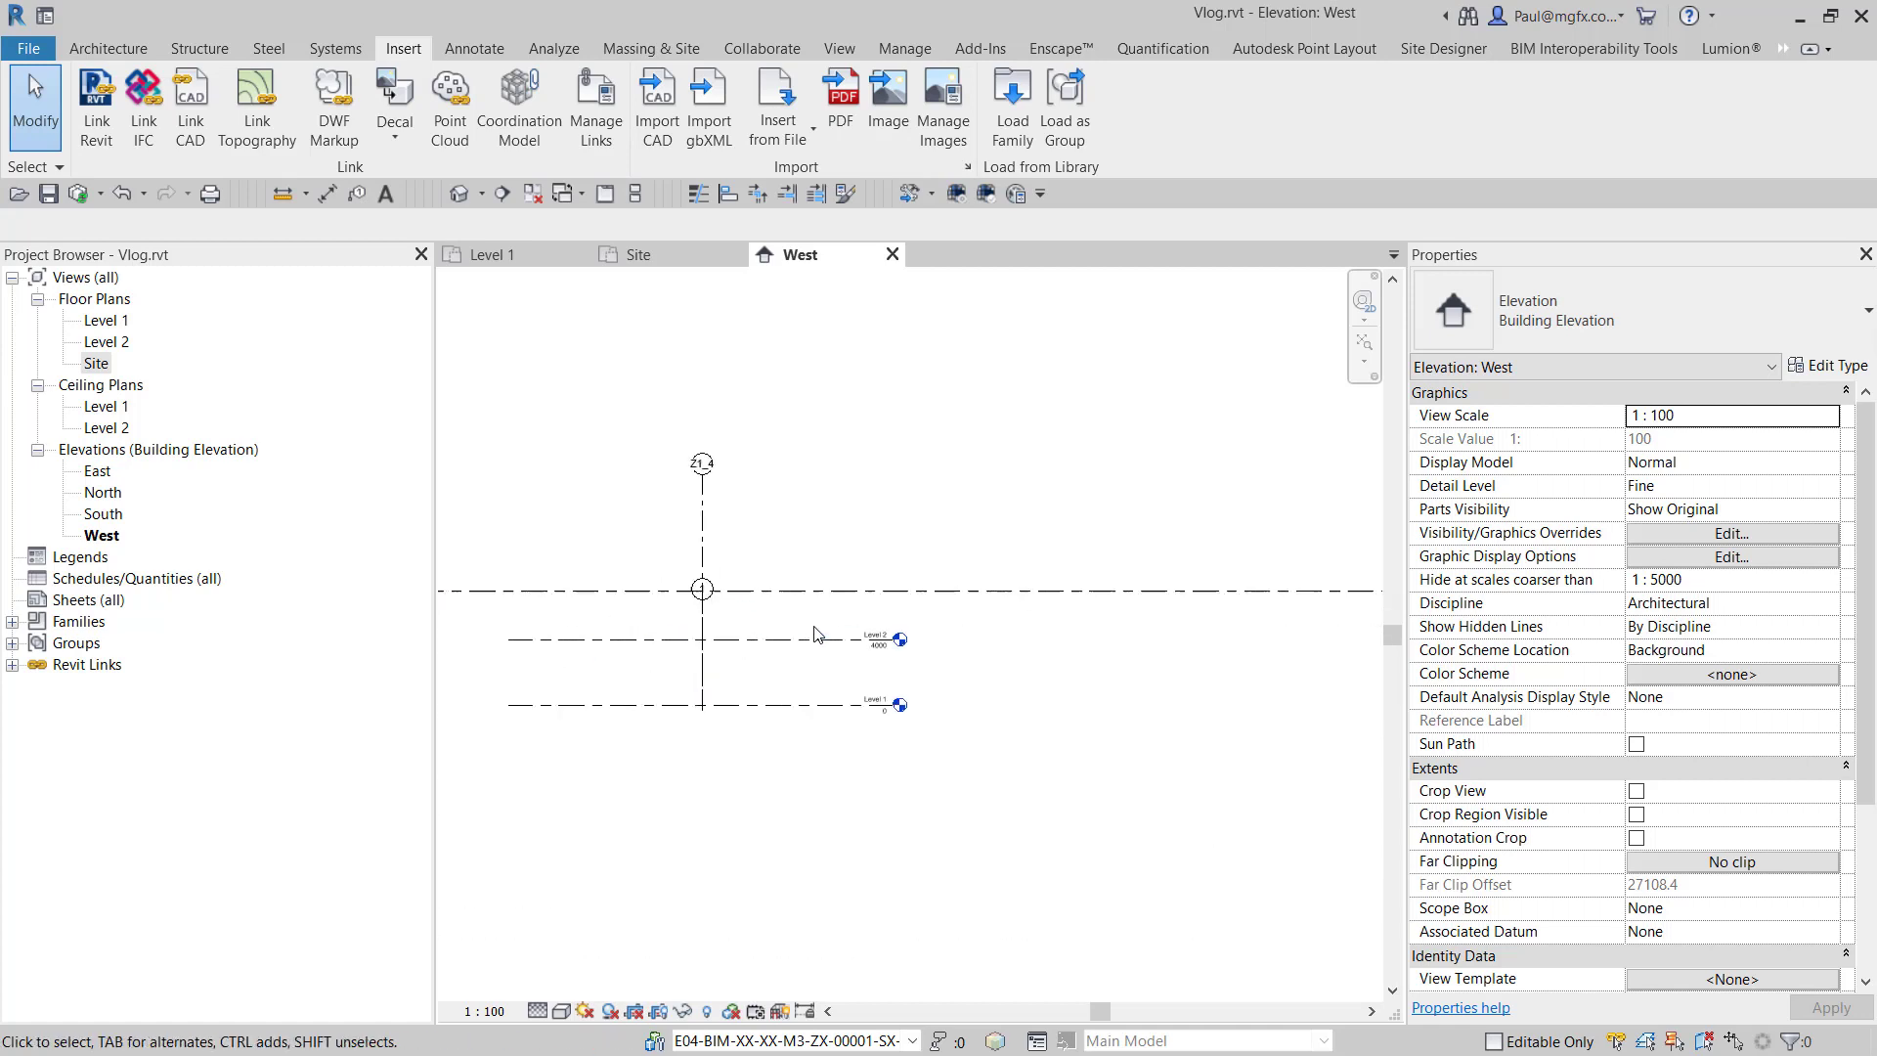
- Move the linked _010 model vertically so its level line lands on the host's Level 1
{"action": "left_click", "coordinate": [766, 579]}
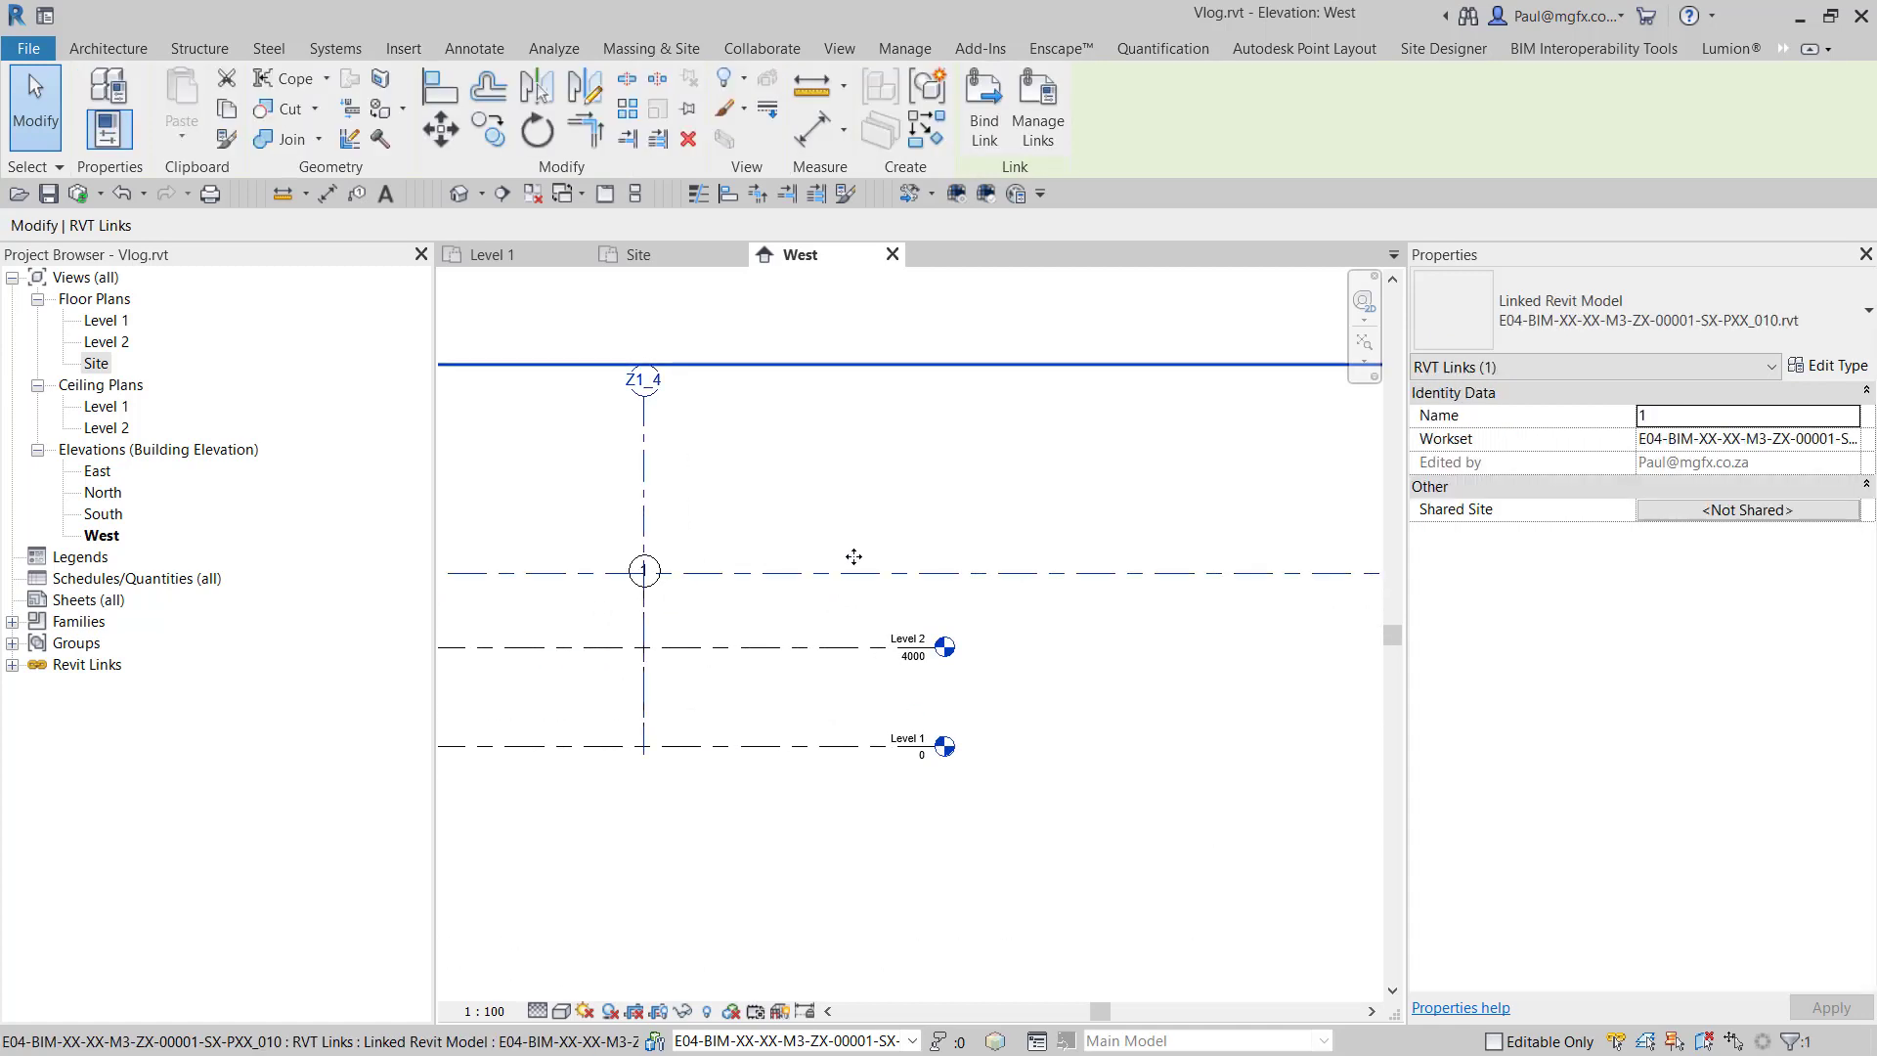
{"action": "left_click", "coordinate": [441, 128]}
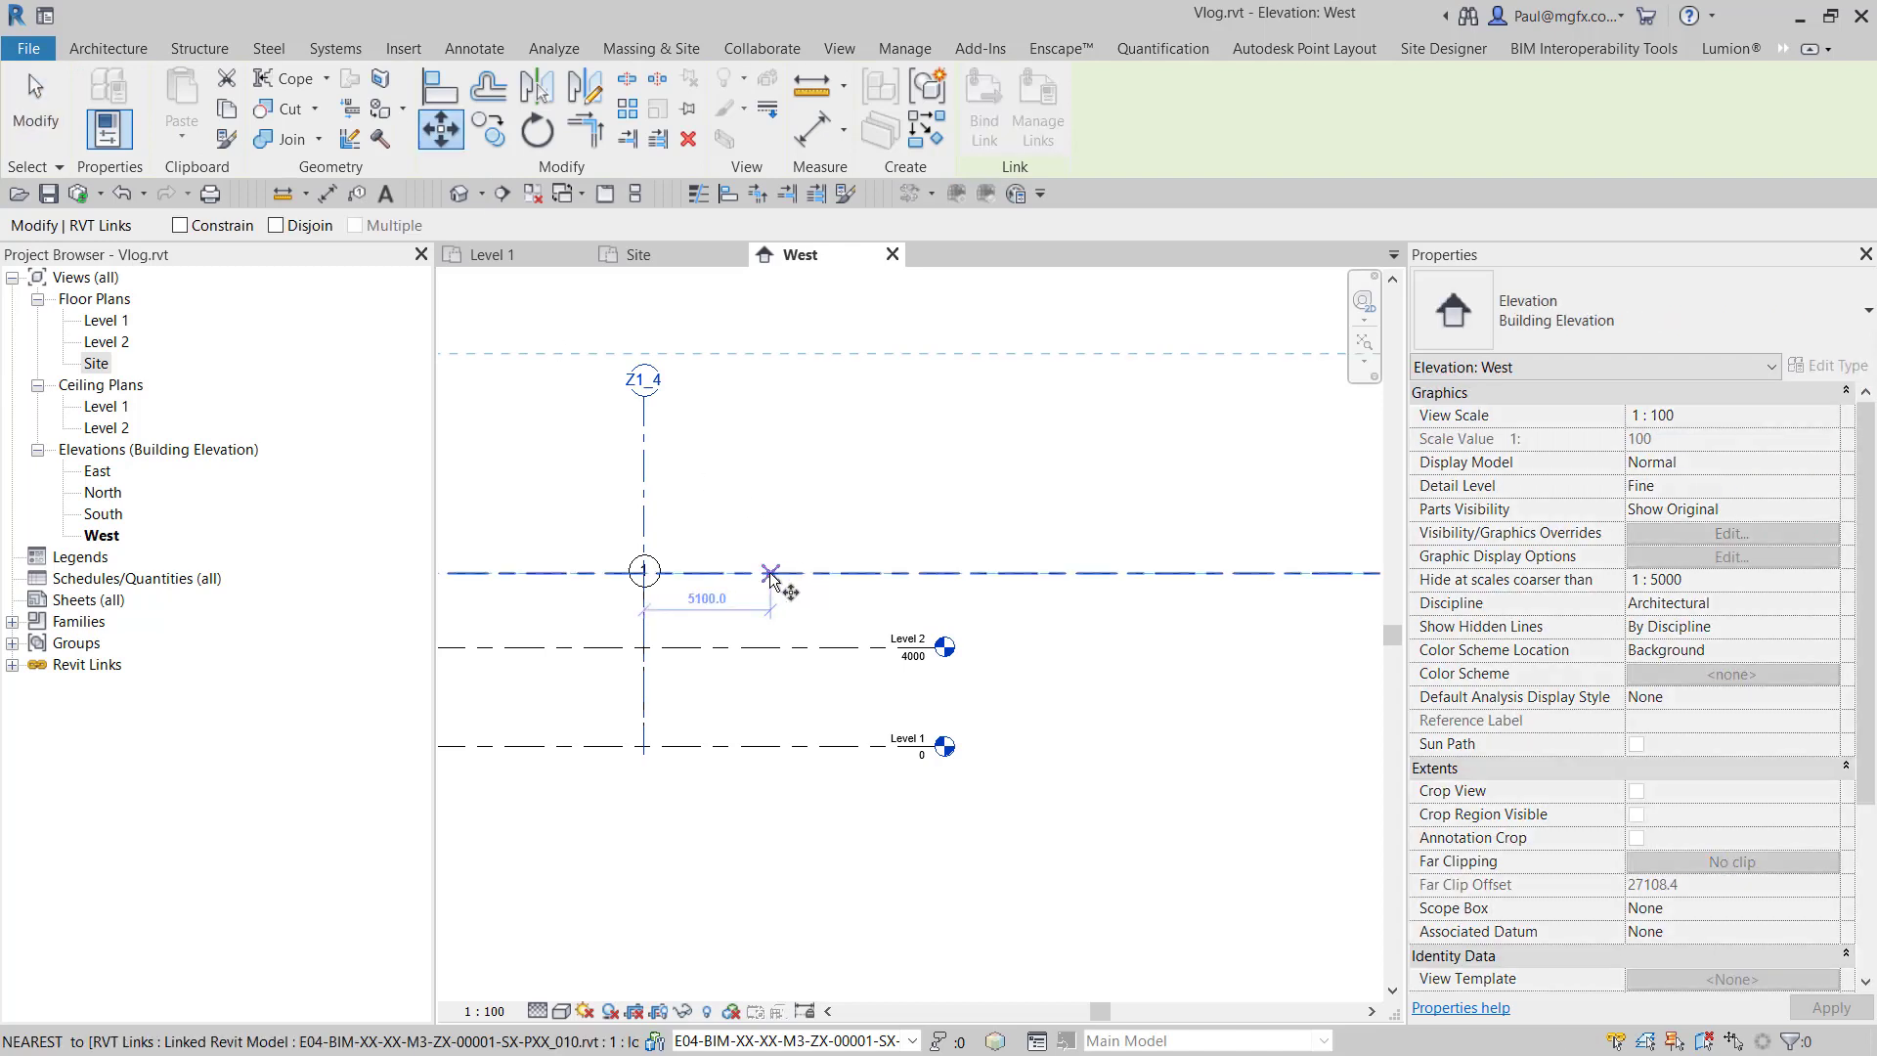
{"action": "left_click", "coordinate": [770, 574]}
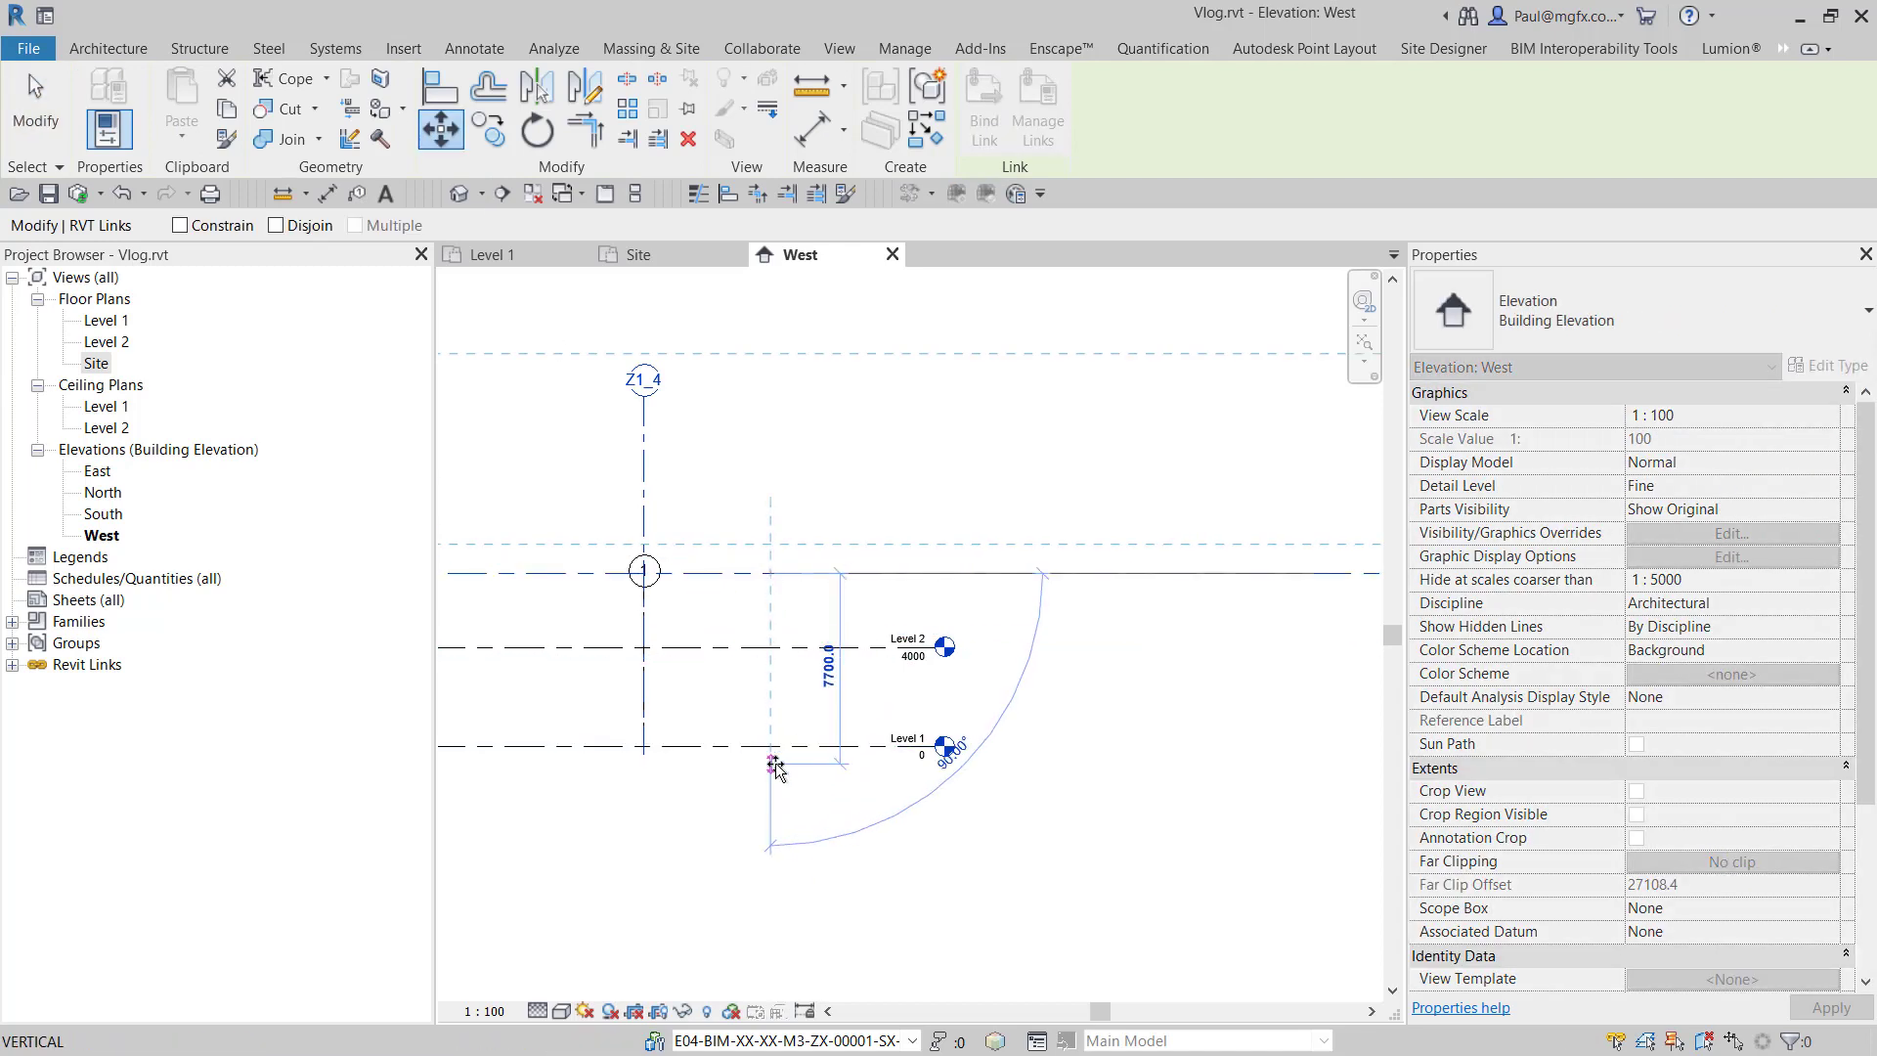
{"action": "left_click", "coordinate": [774, 746]}
{"action": "left_click", "coordinate": [835, 450]}
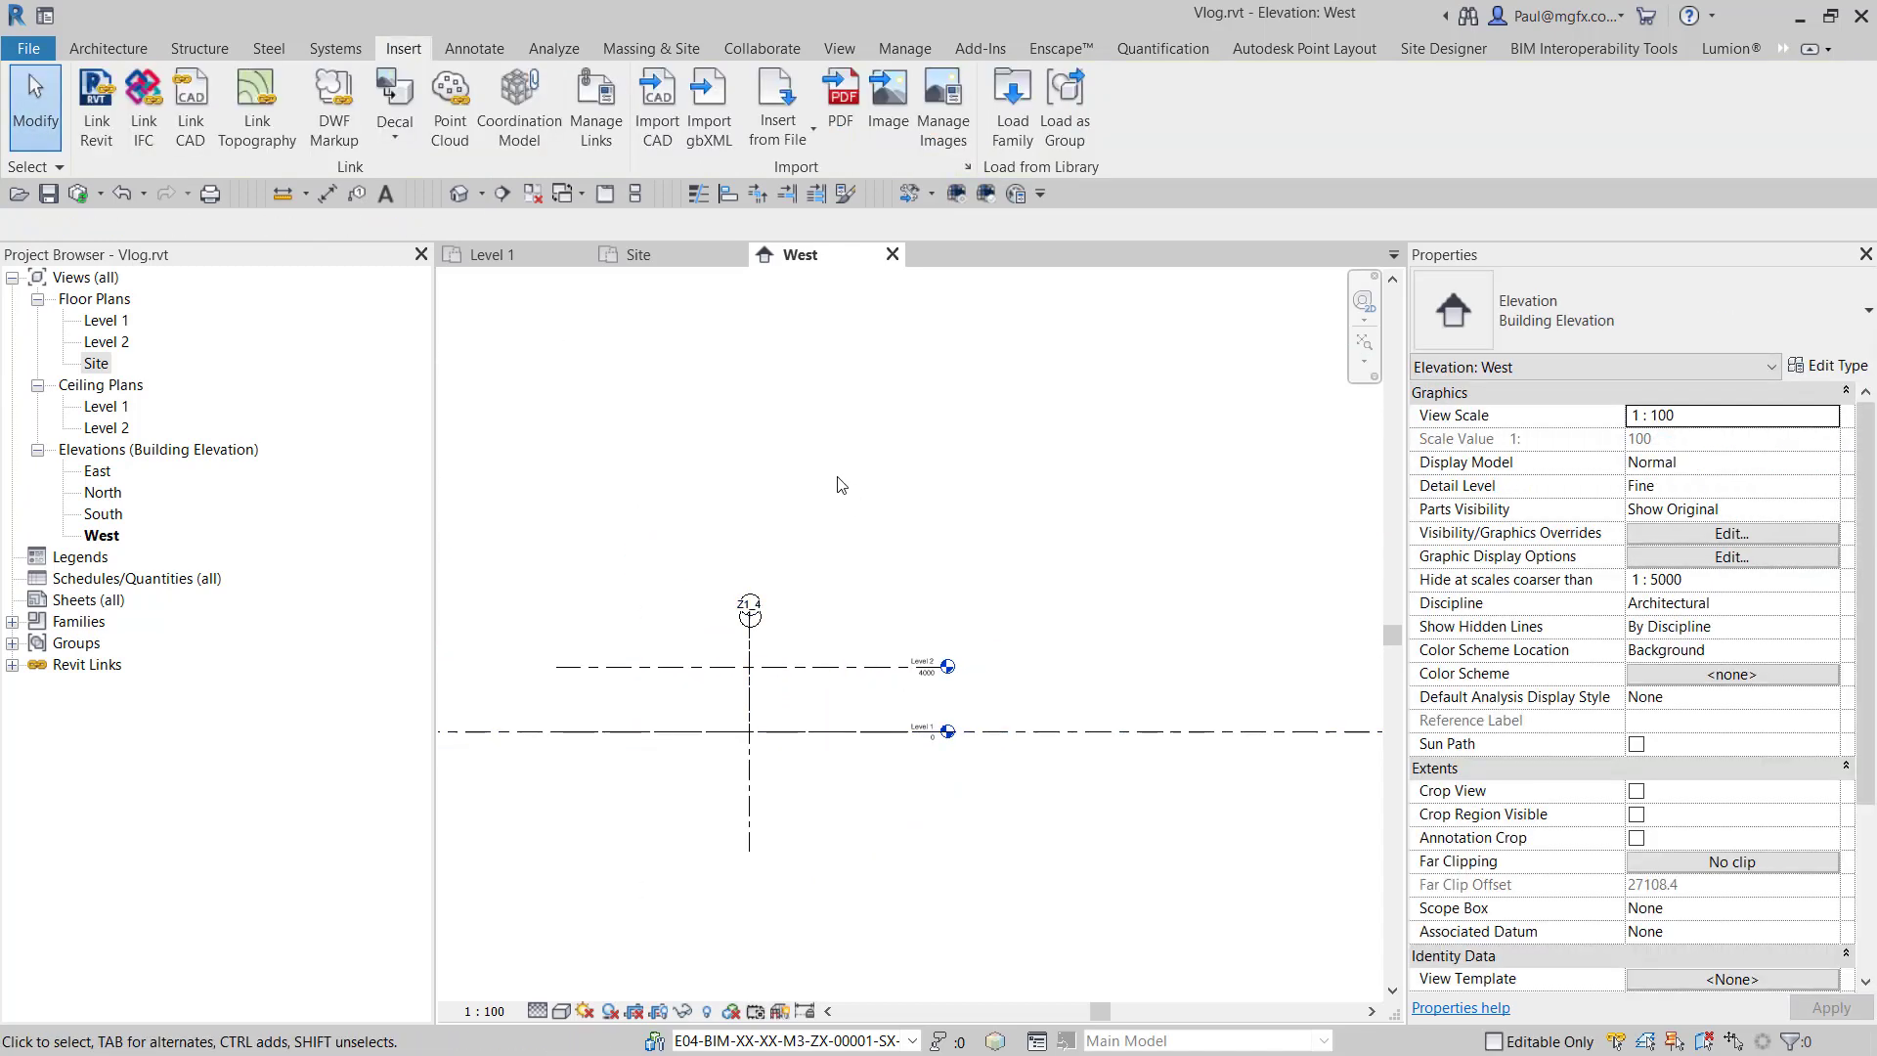
- Return to the Site plan and try to acquire shared coordinates from the linked _010 model
{"action": "left_click", "coordinate": [637, 253]}
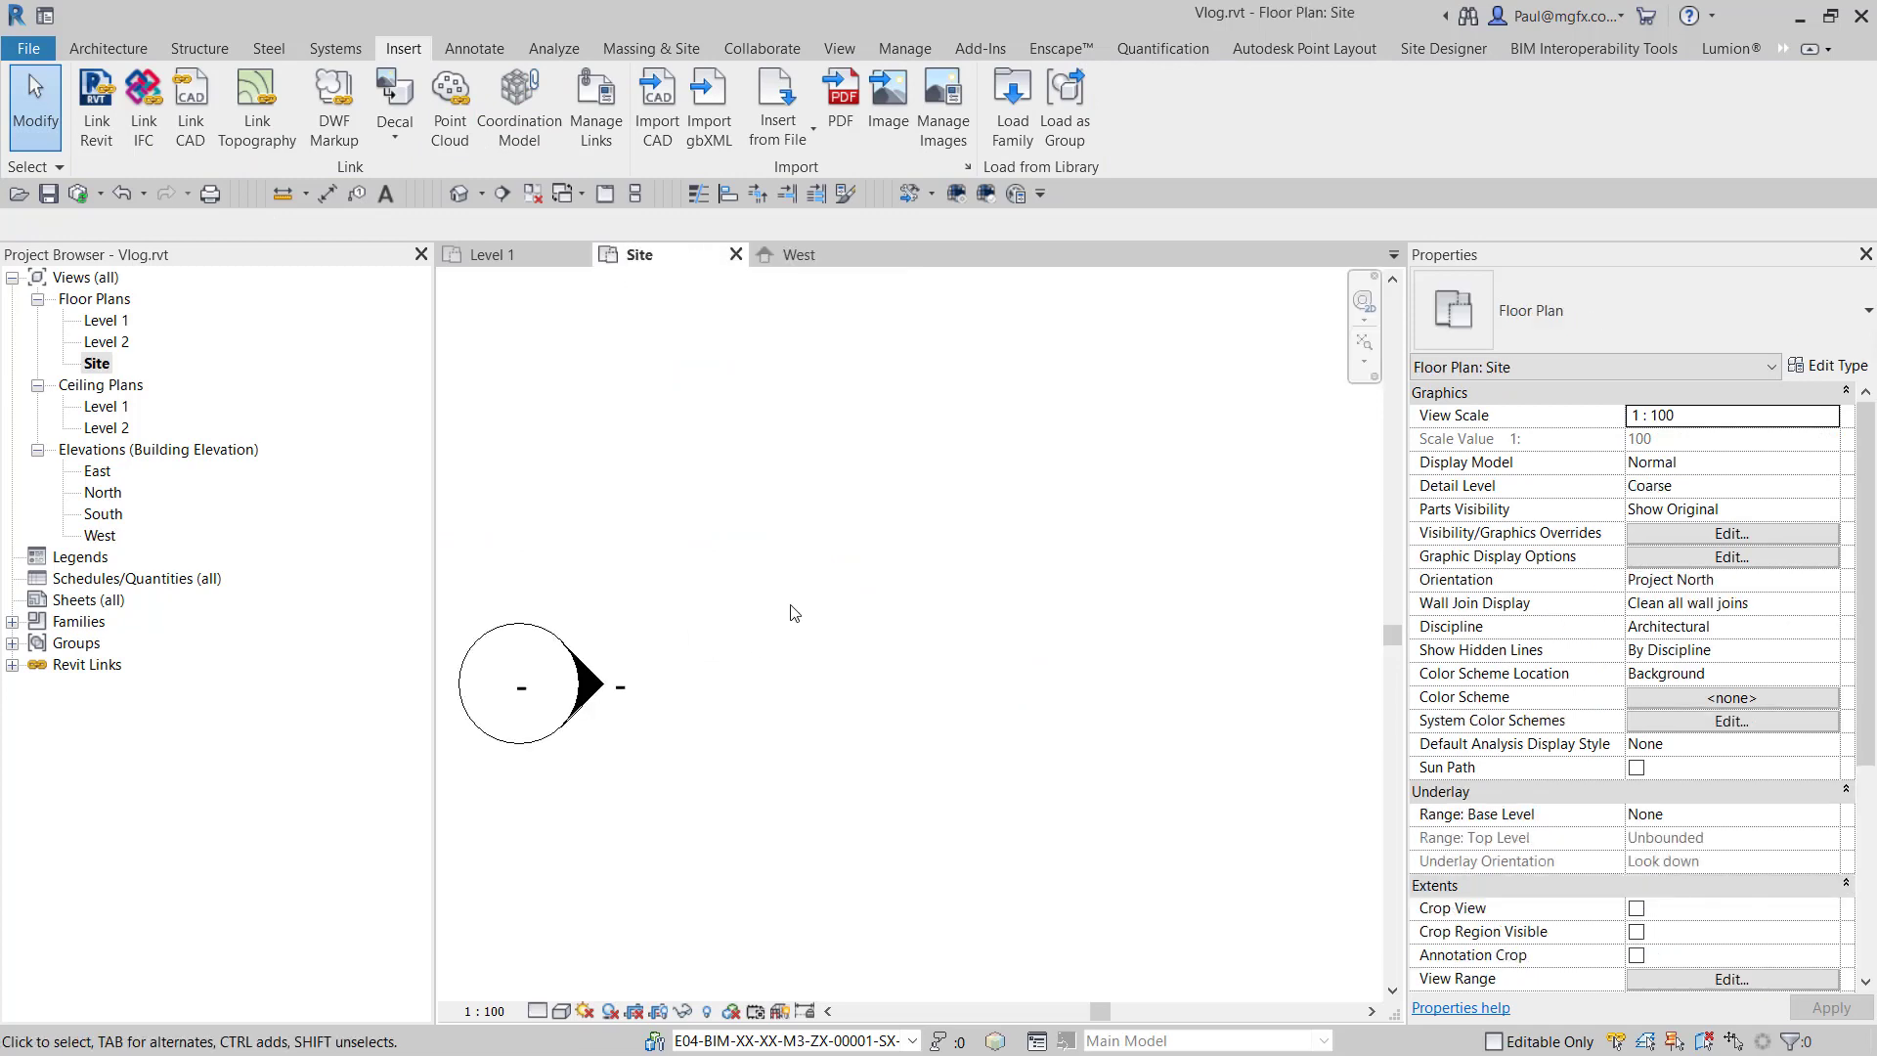
{"action": "scroll", "coordinate": [800, 608], "scroll_direction": "down", "scroll_amount": 3}
{"action": "mouse_move", "coordinate": [967, 752]}
{"action": "middle_mouse_down"}
{"action": "mouse_move", "coordinate": [763, 770]}
{"action": "mouse_move", "coordinate": [738, 718]}
{"action": "mouse_move", "coordinate": [830, 721]}
{"action": "middle_mouse_up"}
{"action": "scroll", "coordinate": [827, 728], "scroll_direction": "down", "scroll_amount": 2}
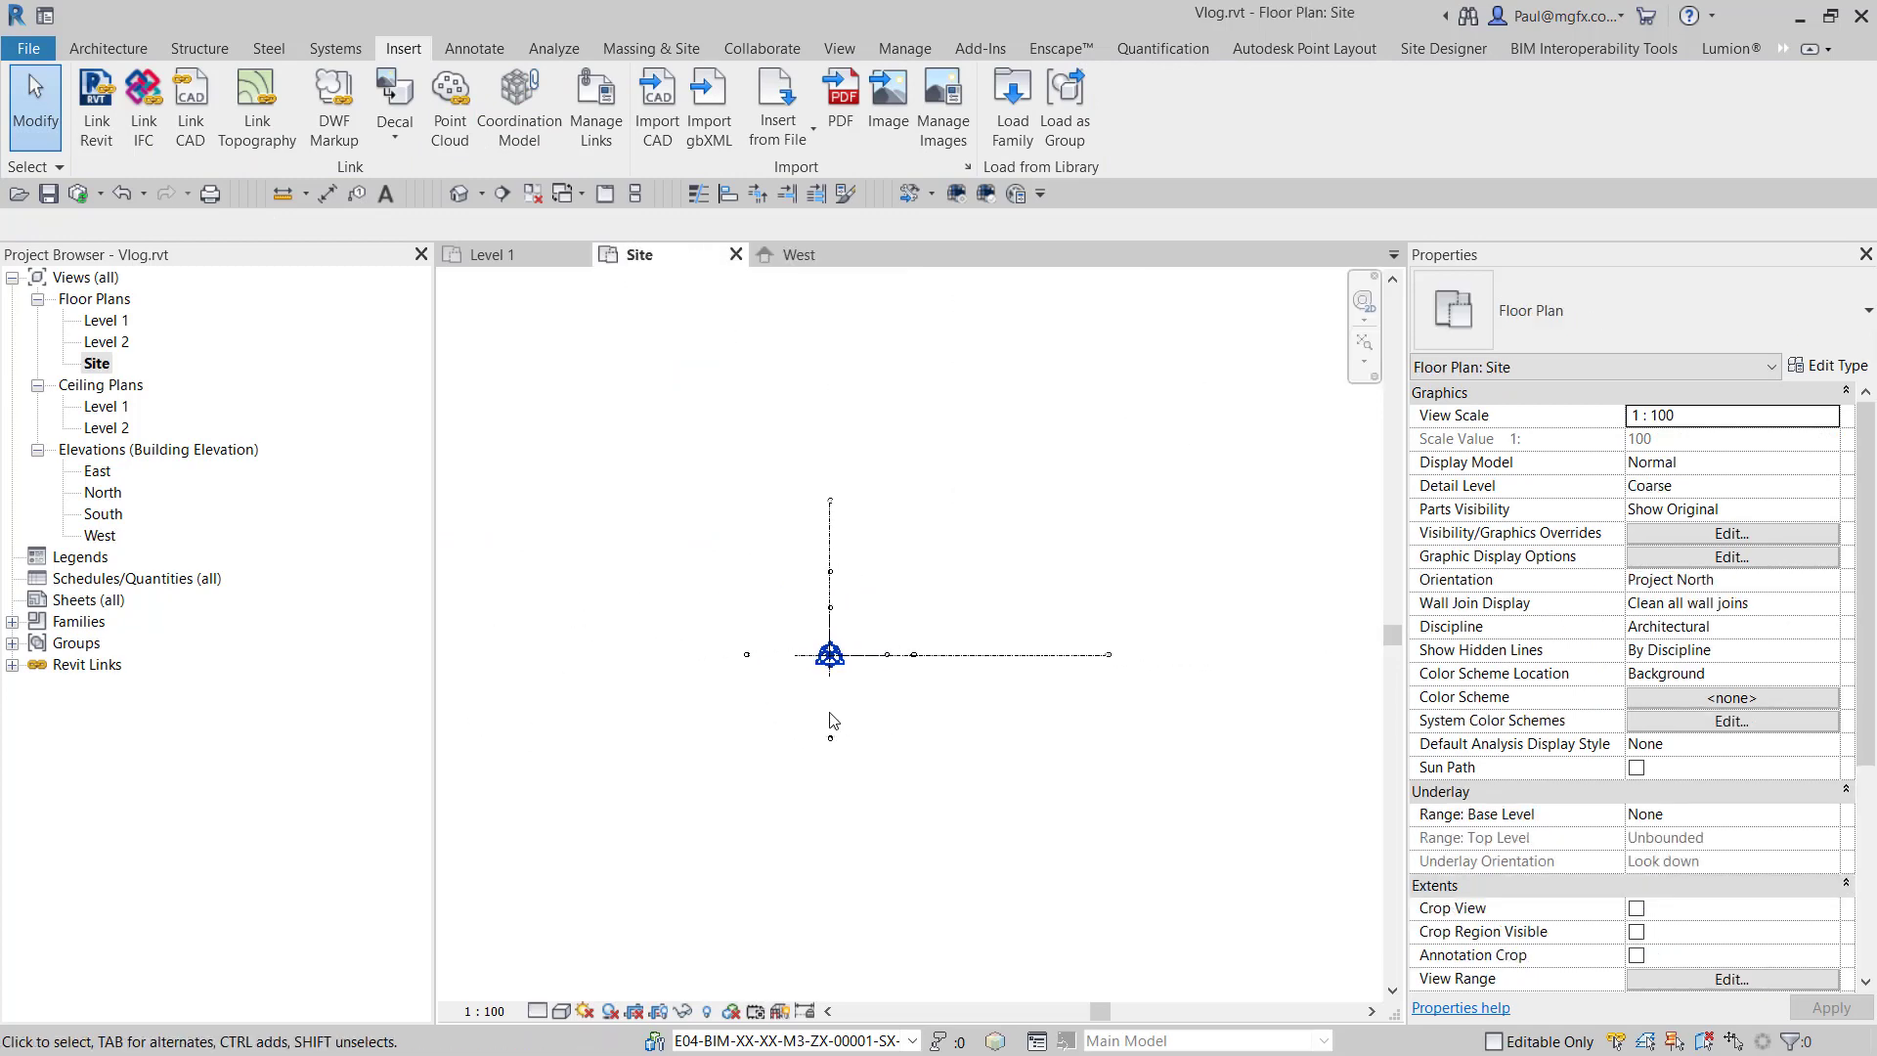
{"action": "scroll", "coordinate": [829, 718], "scroll_direction": "down", "scroll_amount": 4}
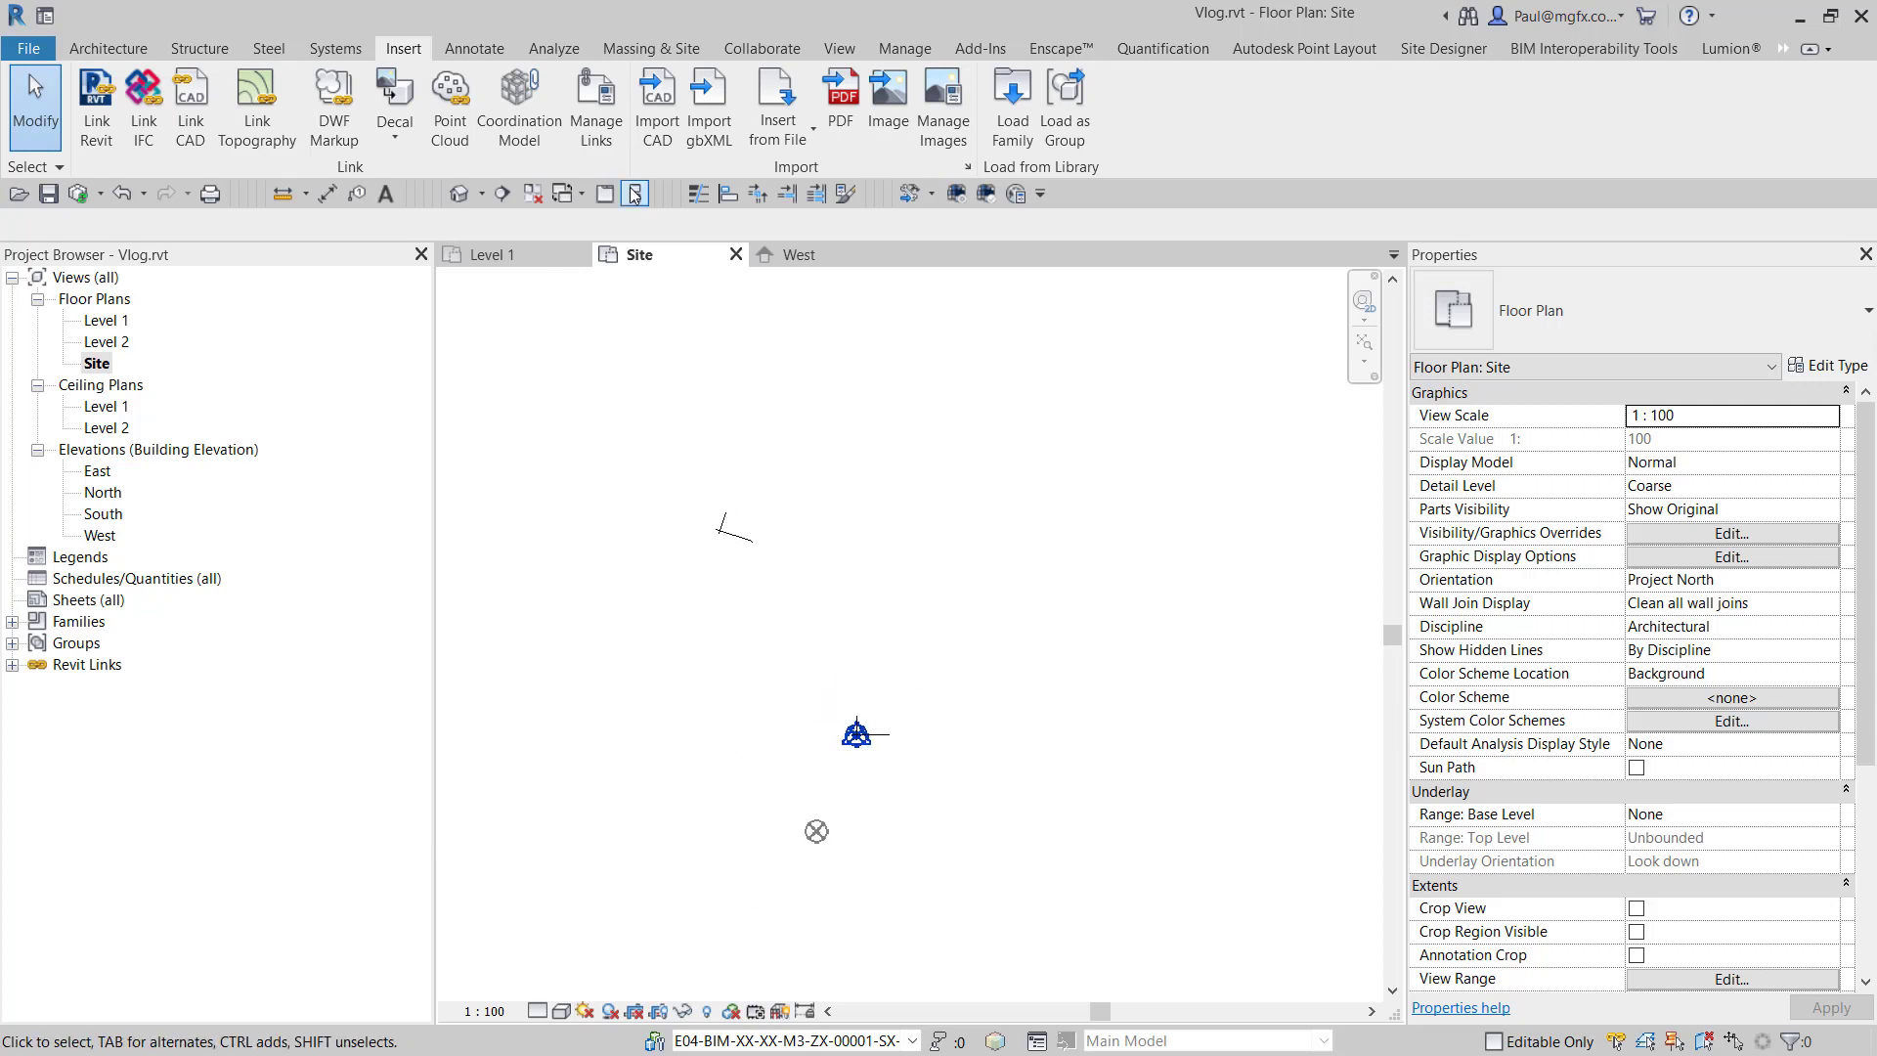
{"action": "left_click", "coordinate": [905, 49]}
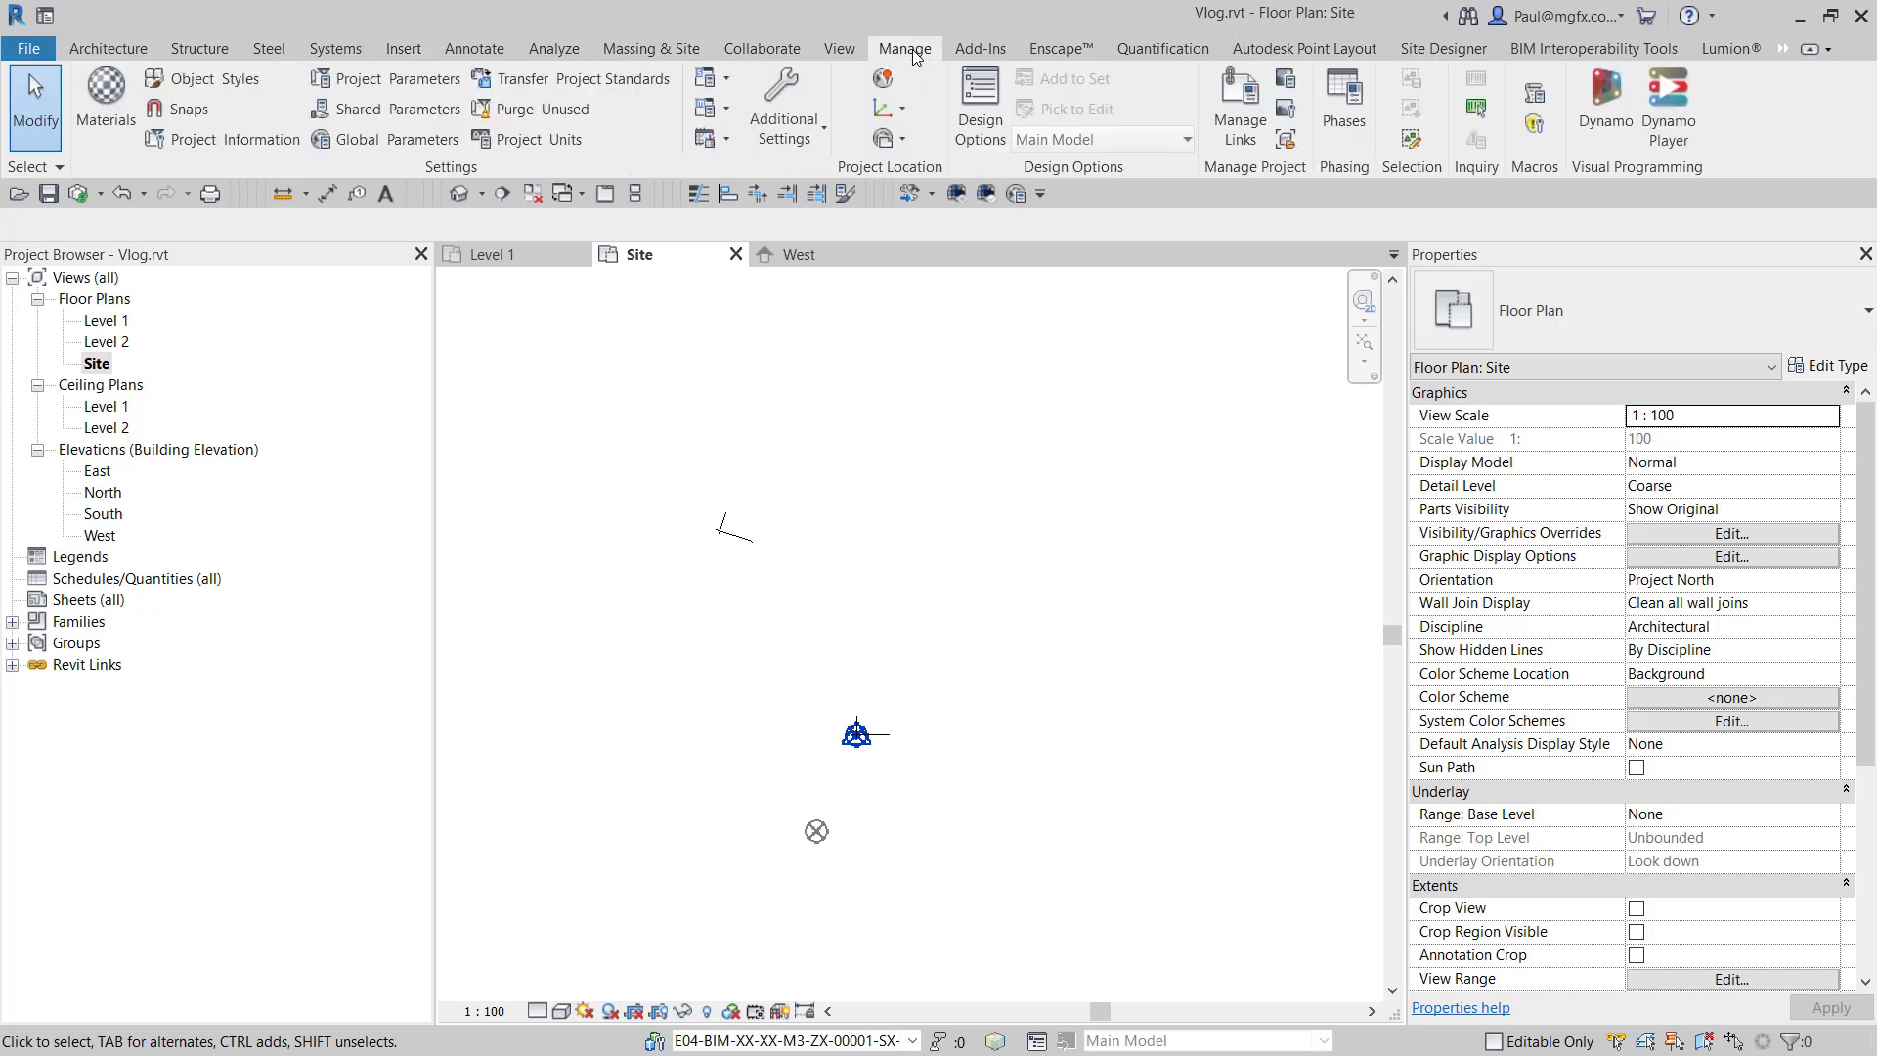
{"action": "left_click", "coordinate": [890, 108]}
{"action": "left_click", "coordinate": [933, 149]}
{"action": "left_click", "coordinate": [728, 541]}
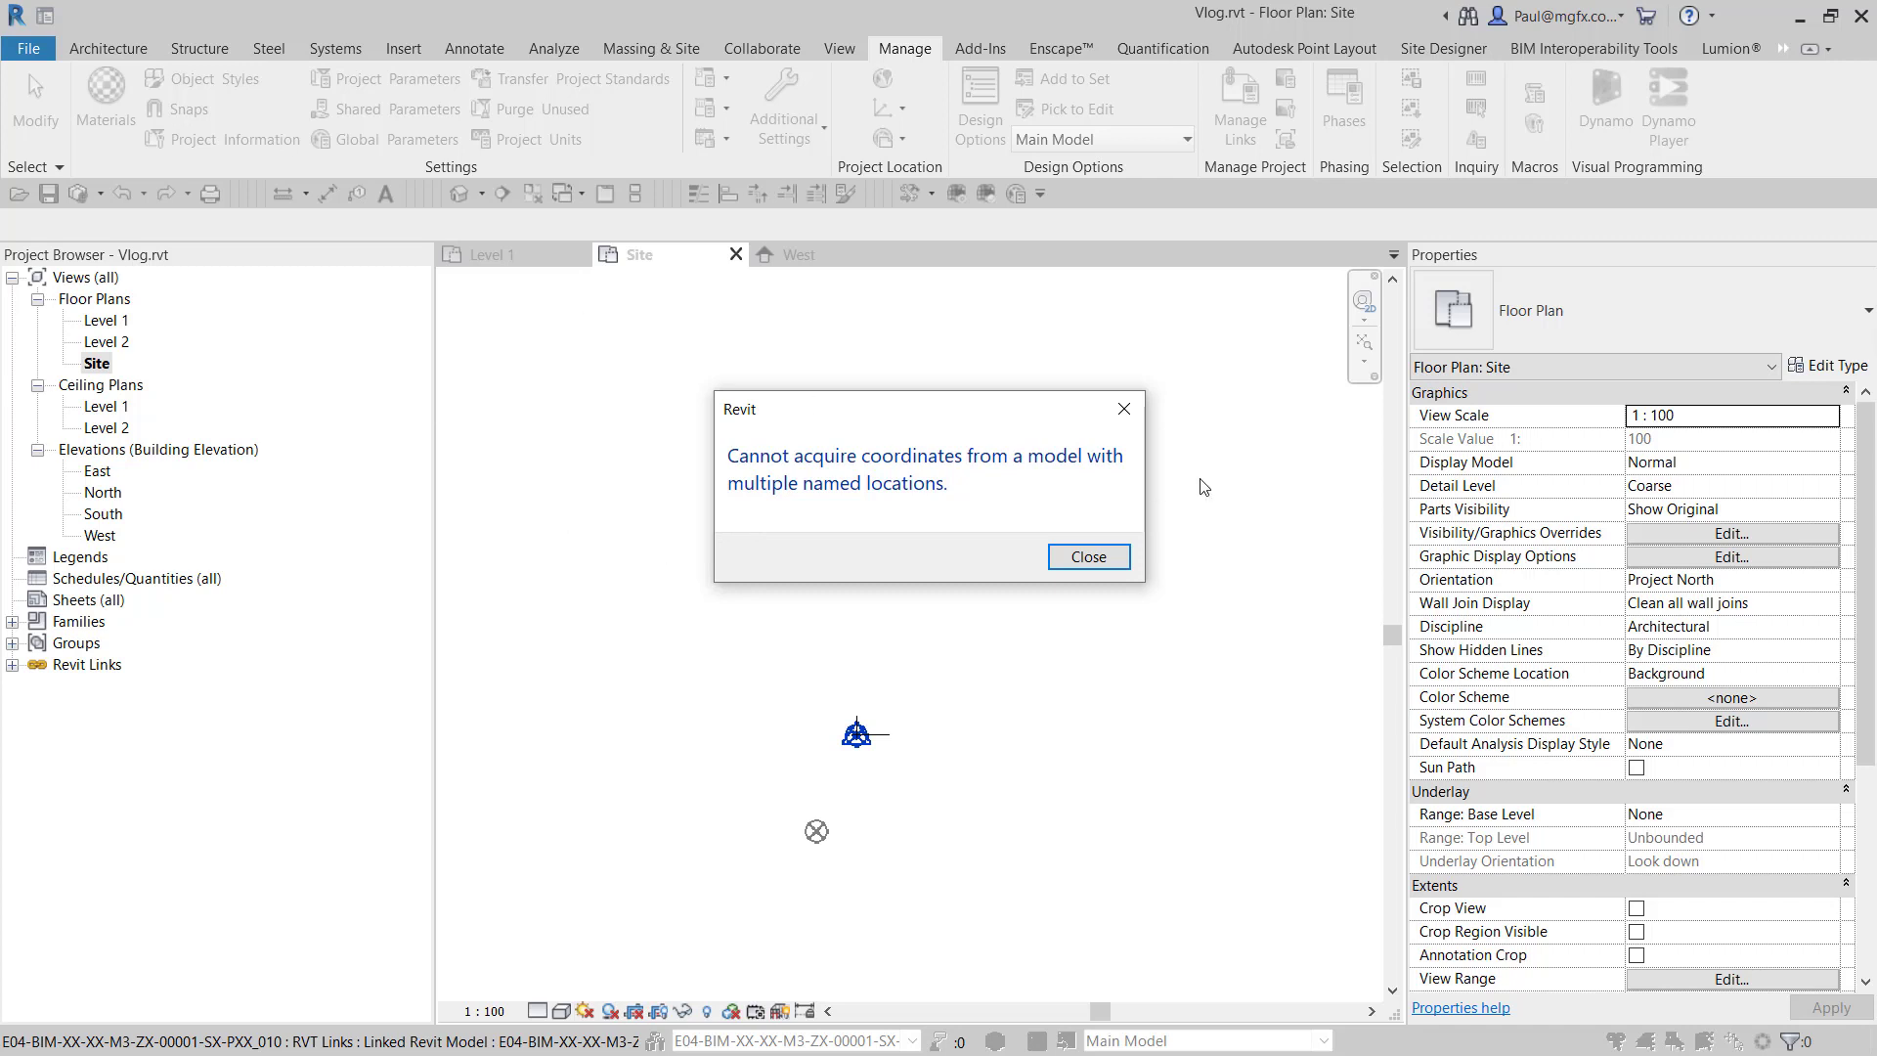
{"action": "left_click", "coordinate": [1088, 559]}
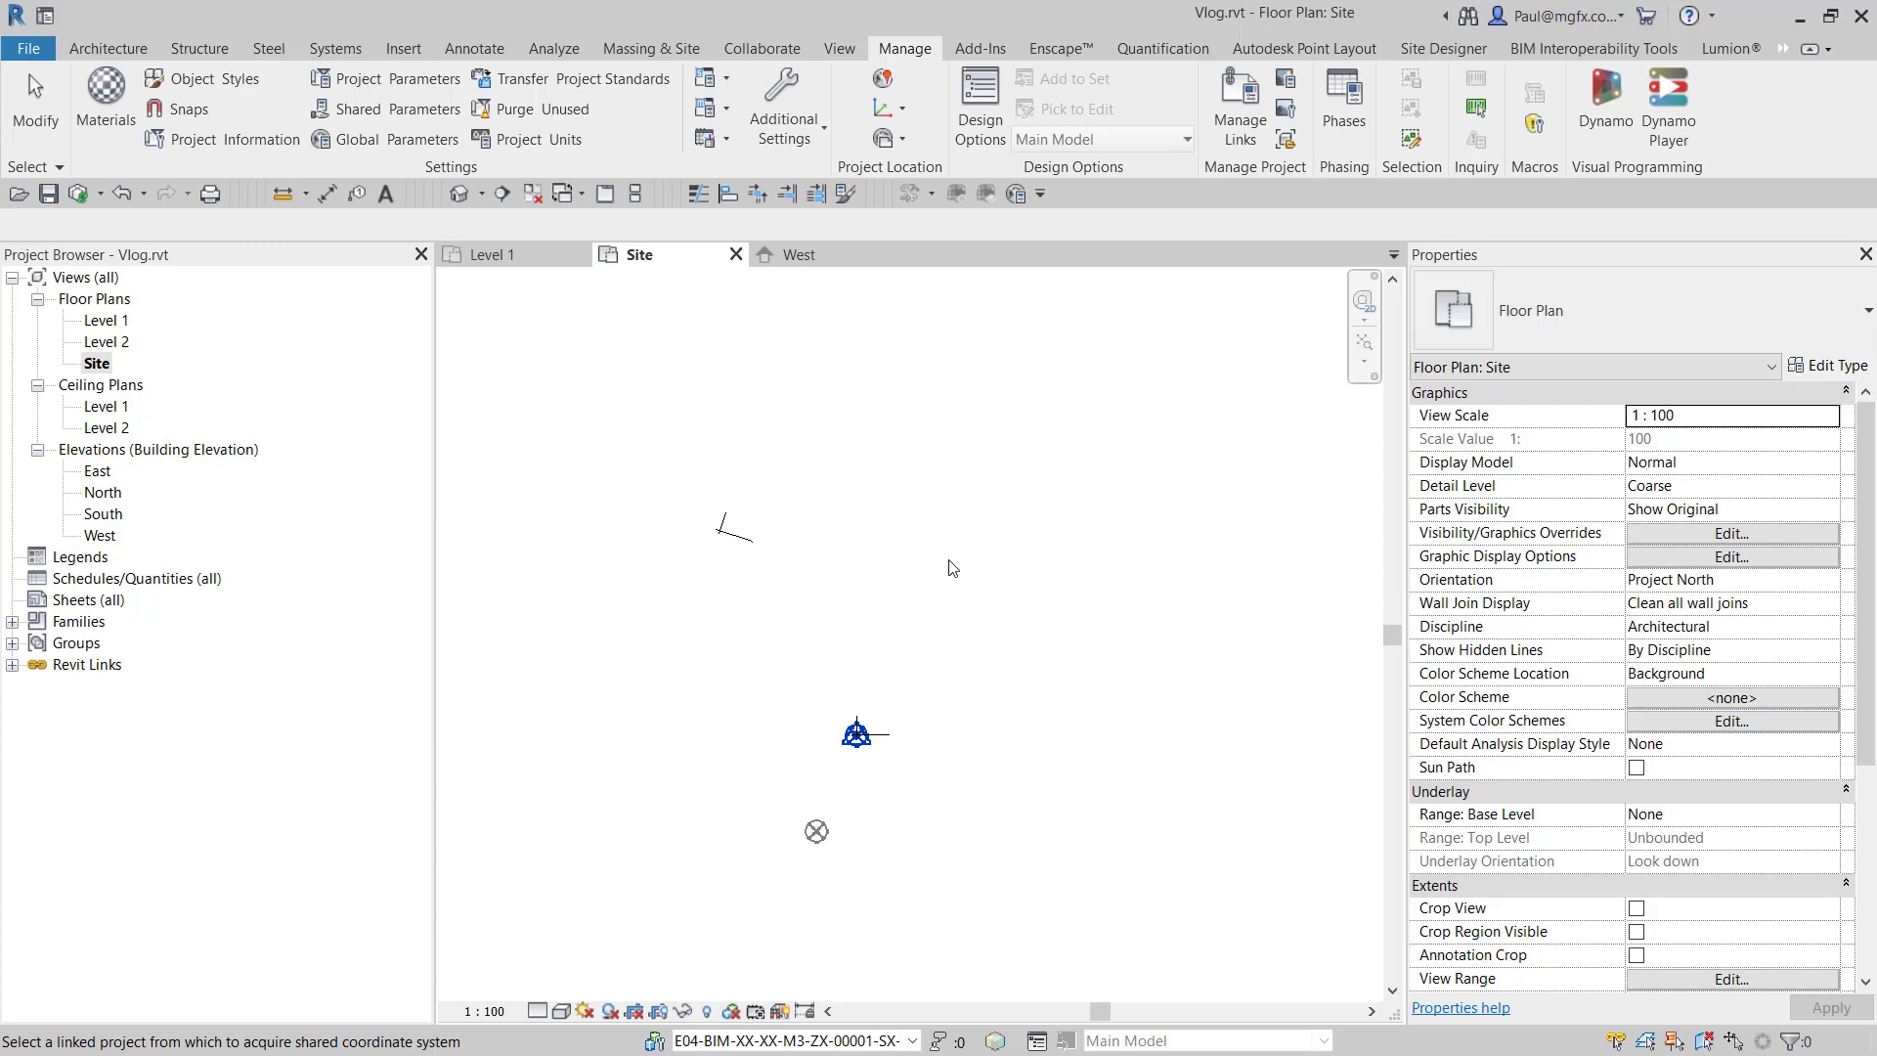
{"action": "key", "text": "v"}
{"action": "key", "text": "g"}
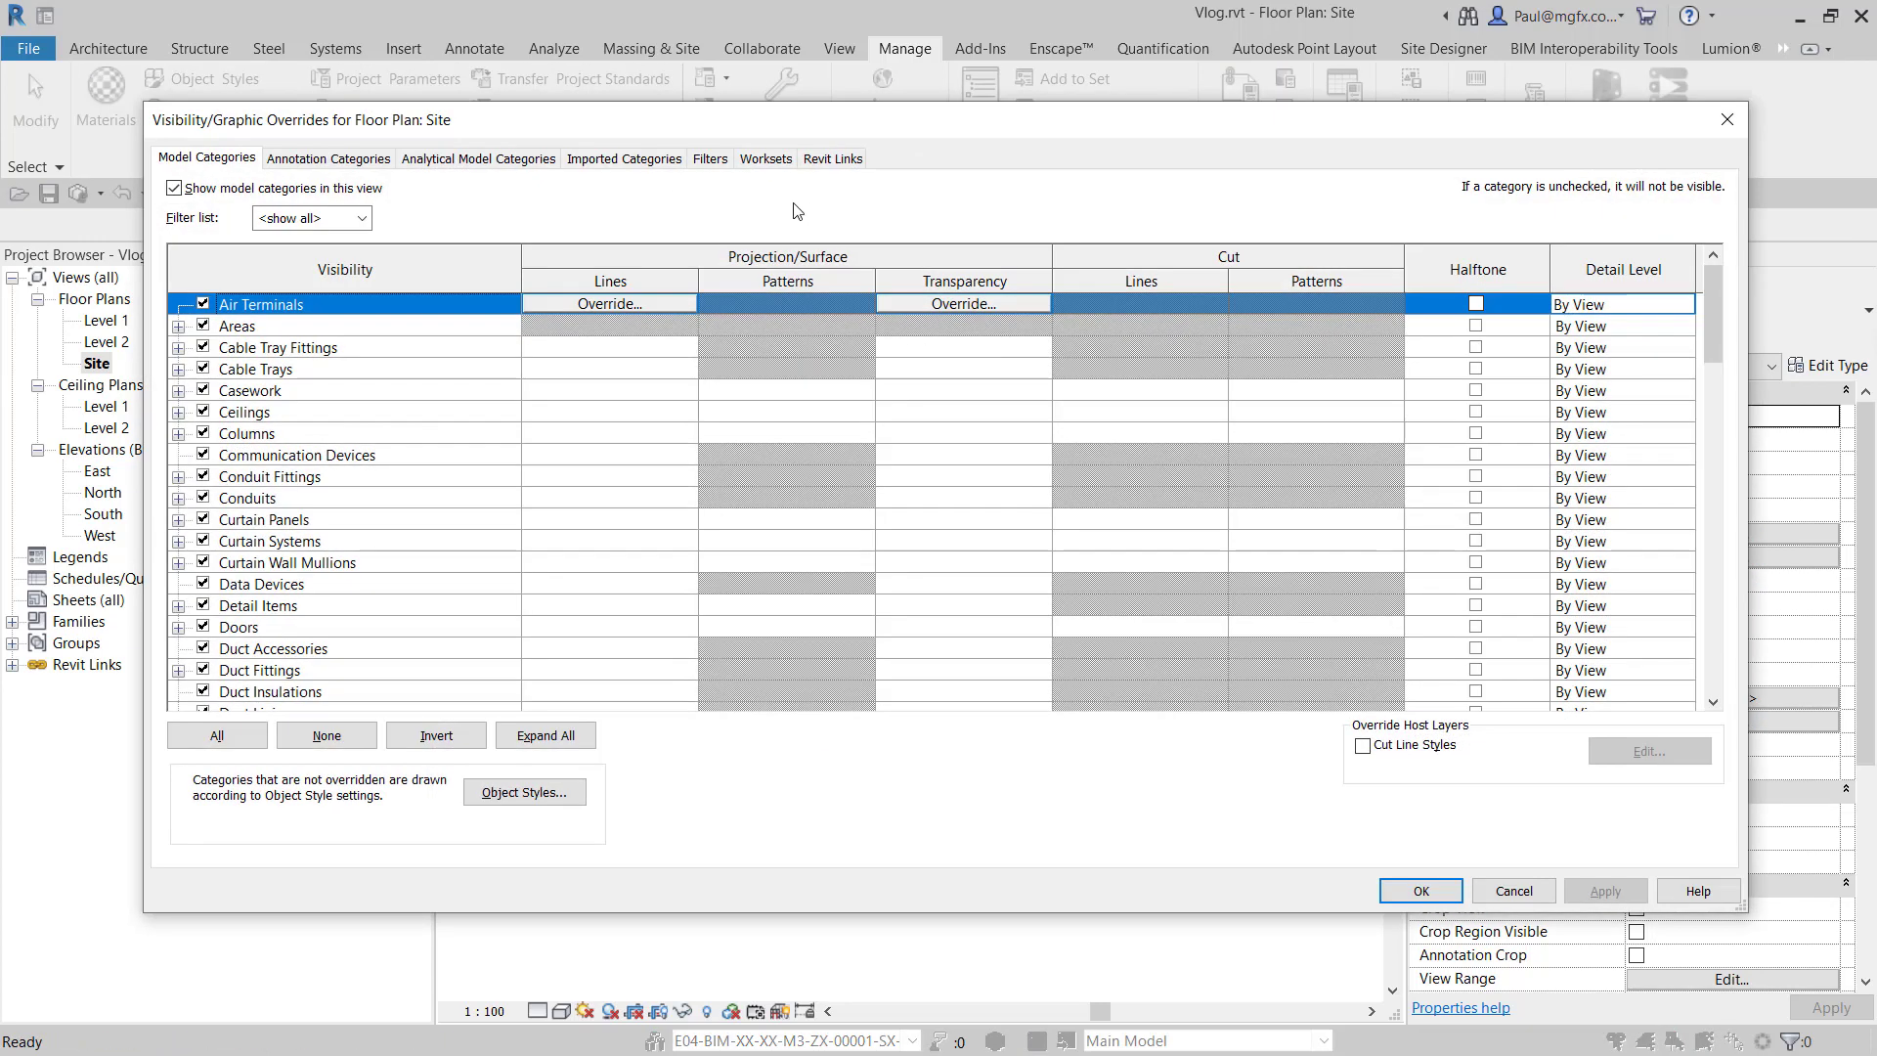
{"action": "key", "text": "Escape"}
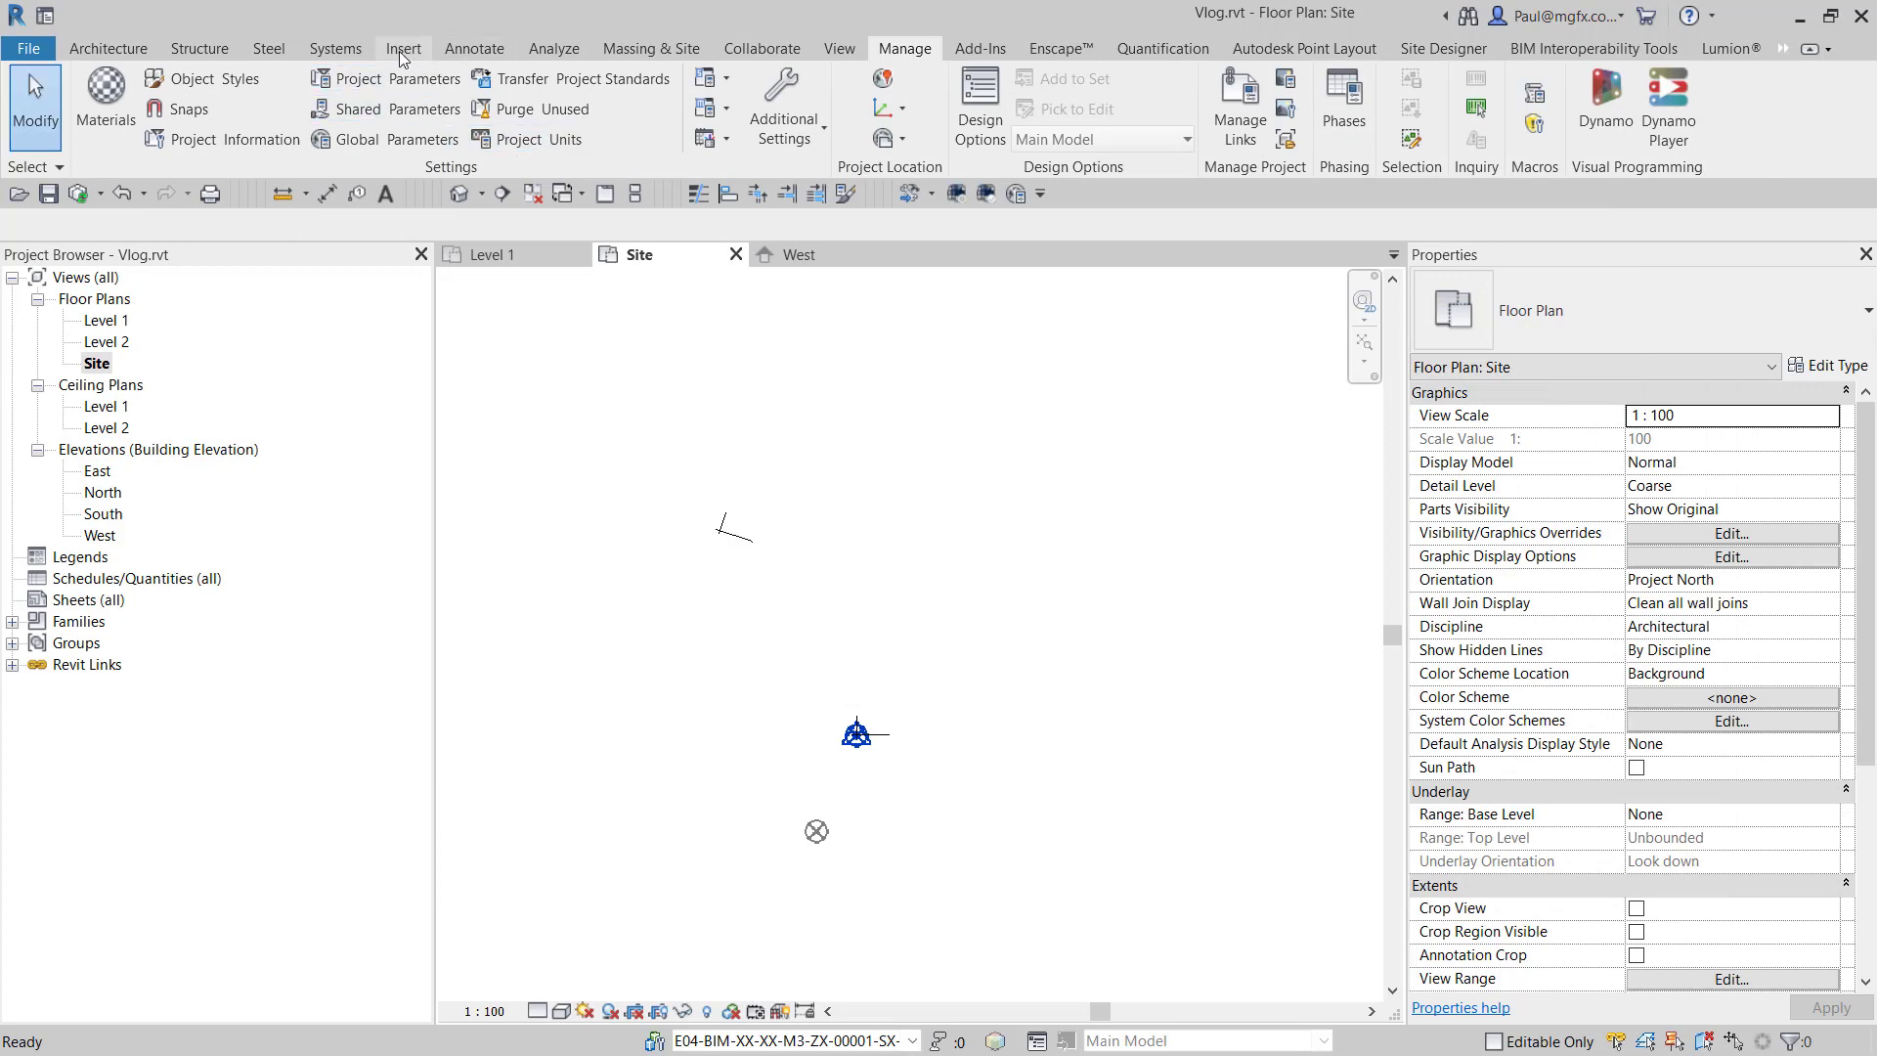
- Unload the E04-BIM-XX-XX-M3-ZX-00001-SX-PXX_010.rvt link for all users
{"action": "left_click", "coordinate": [402, 49]}
{"action": "left_click", "coordinate": [596, 107]}
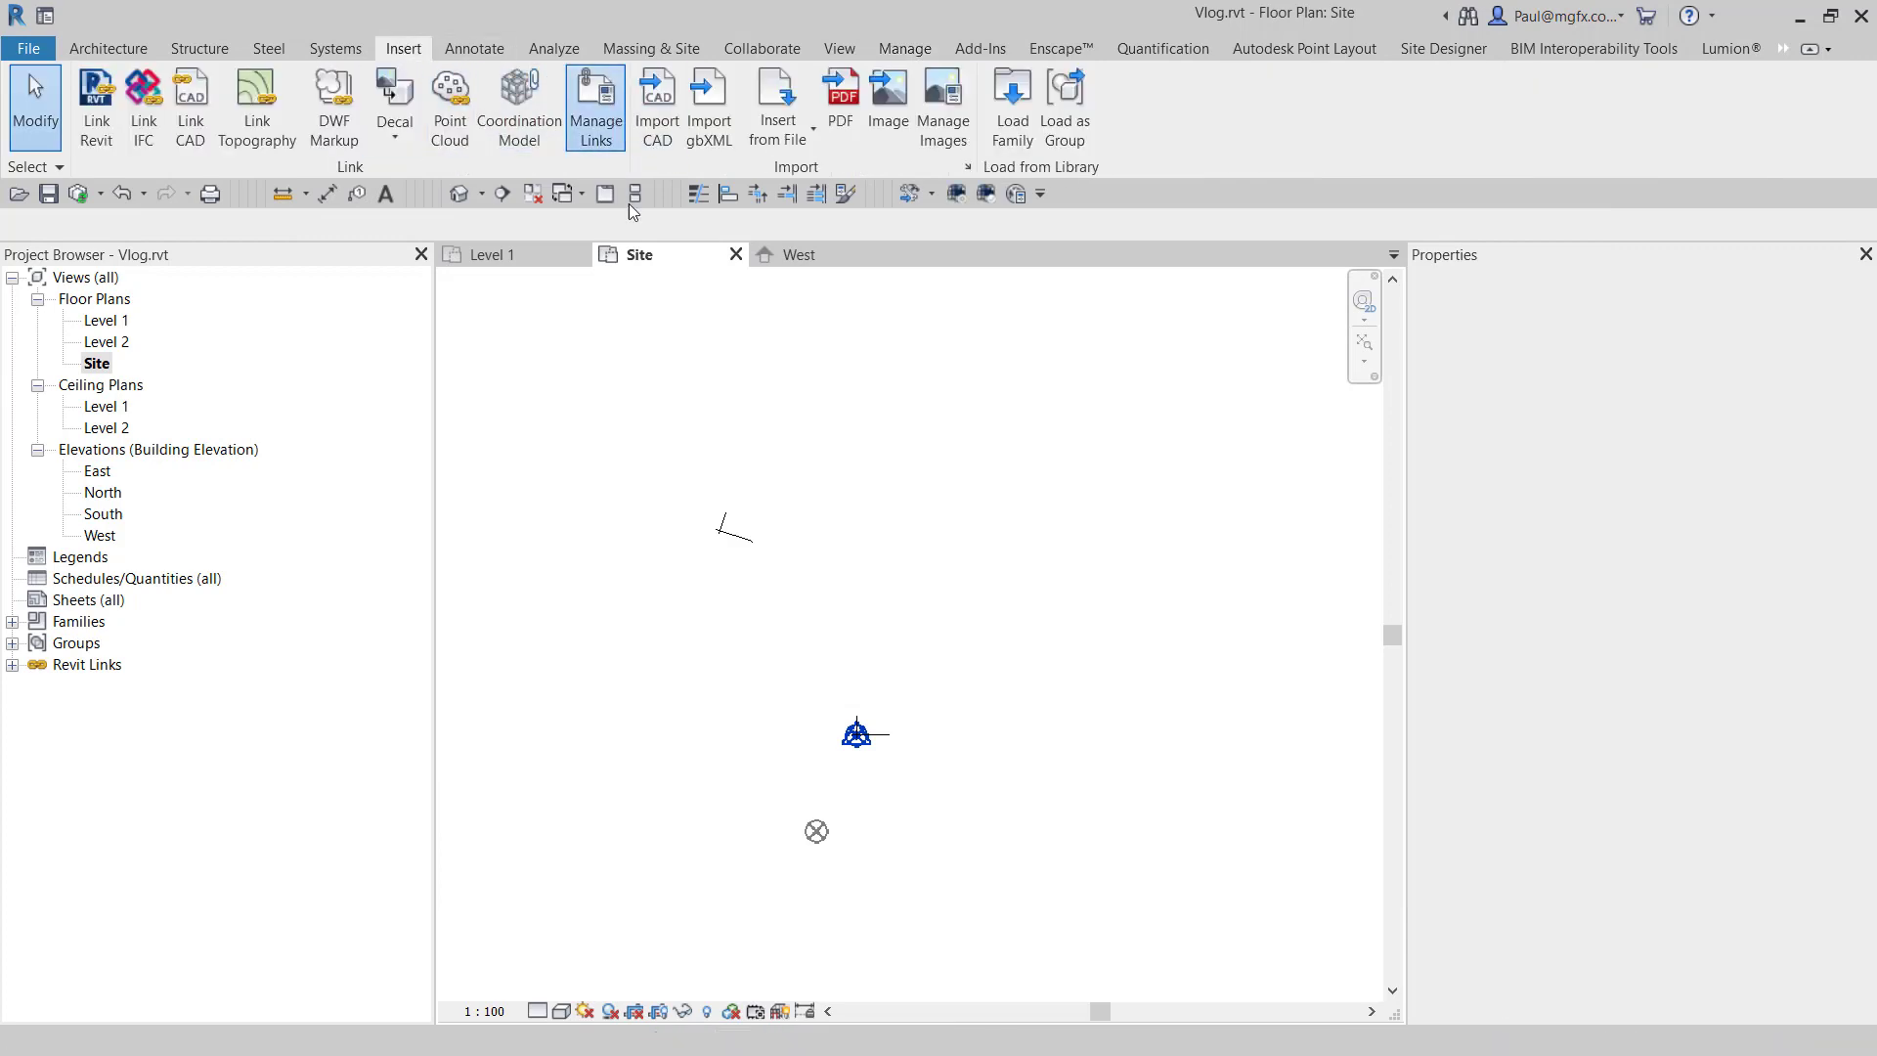
{"action": "left_click", "coordinate": [357, 219]}
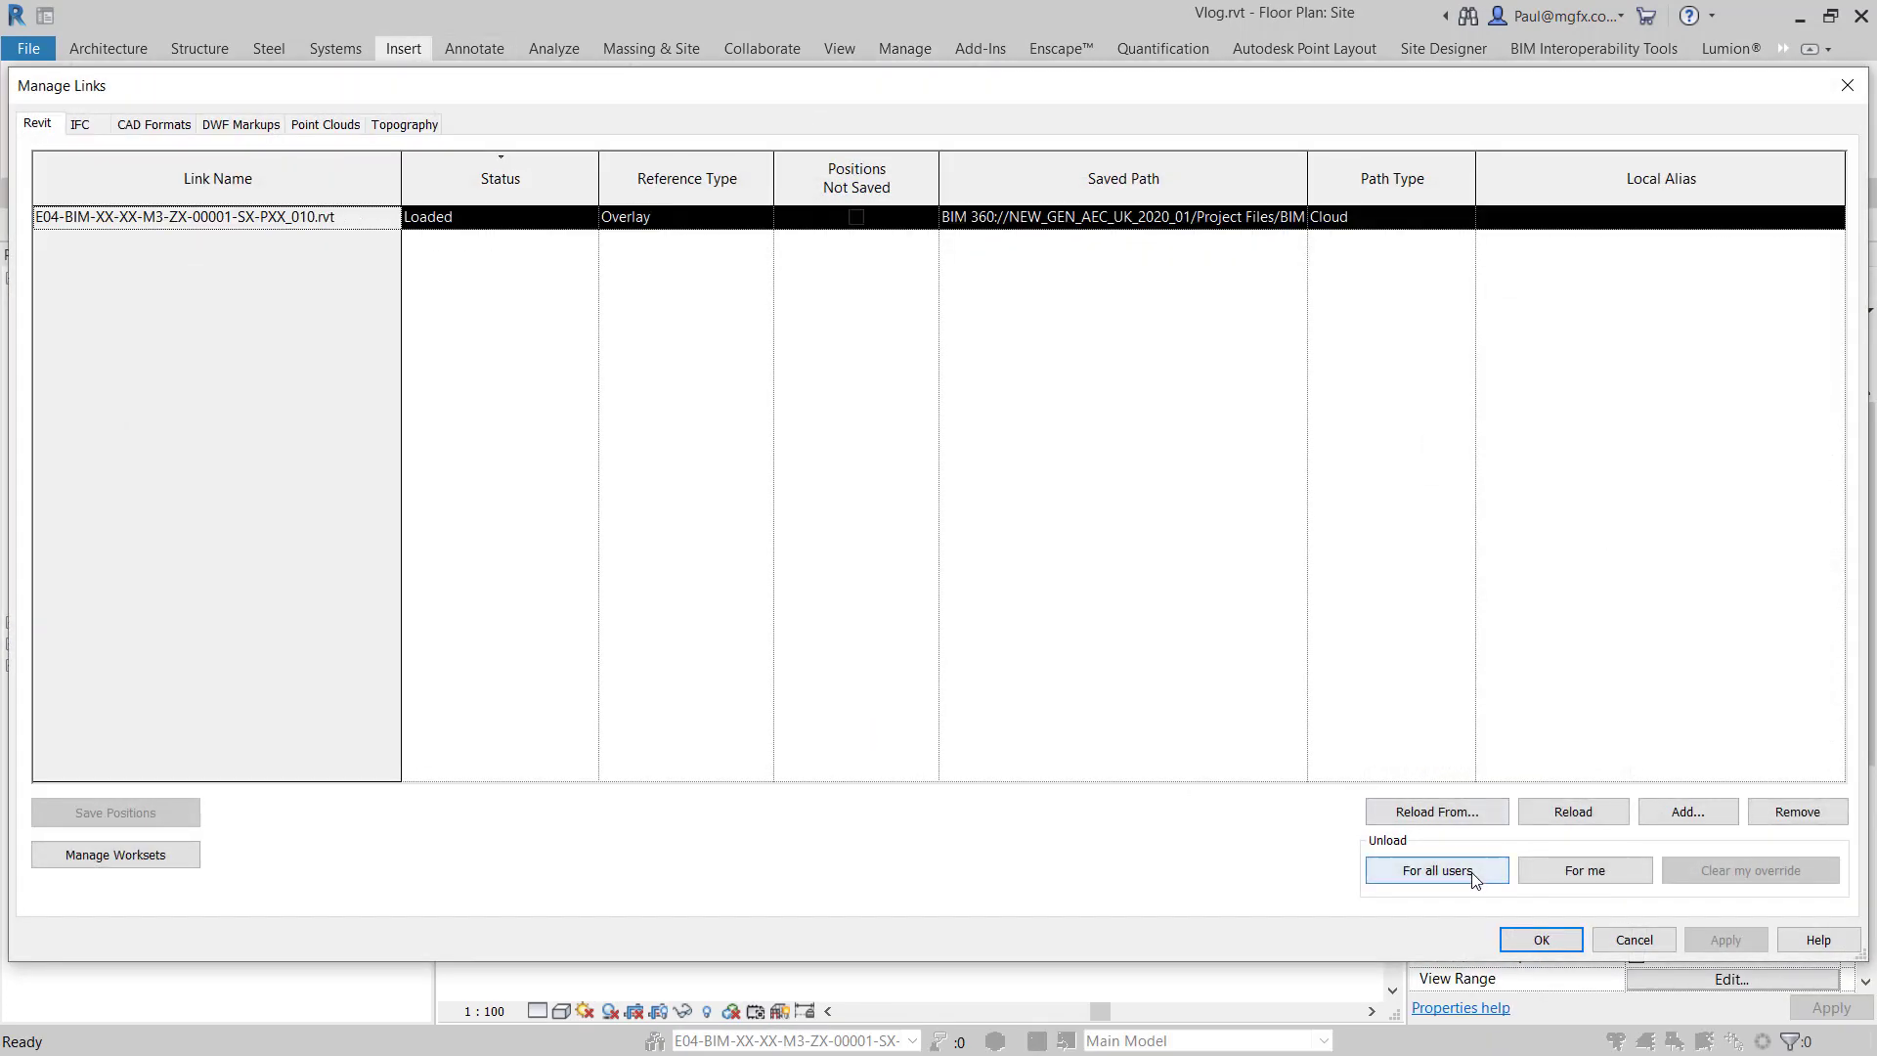
{"action": "left_click", "coordinate": [1475, 871]}
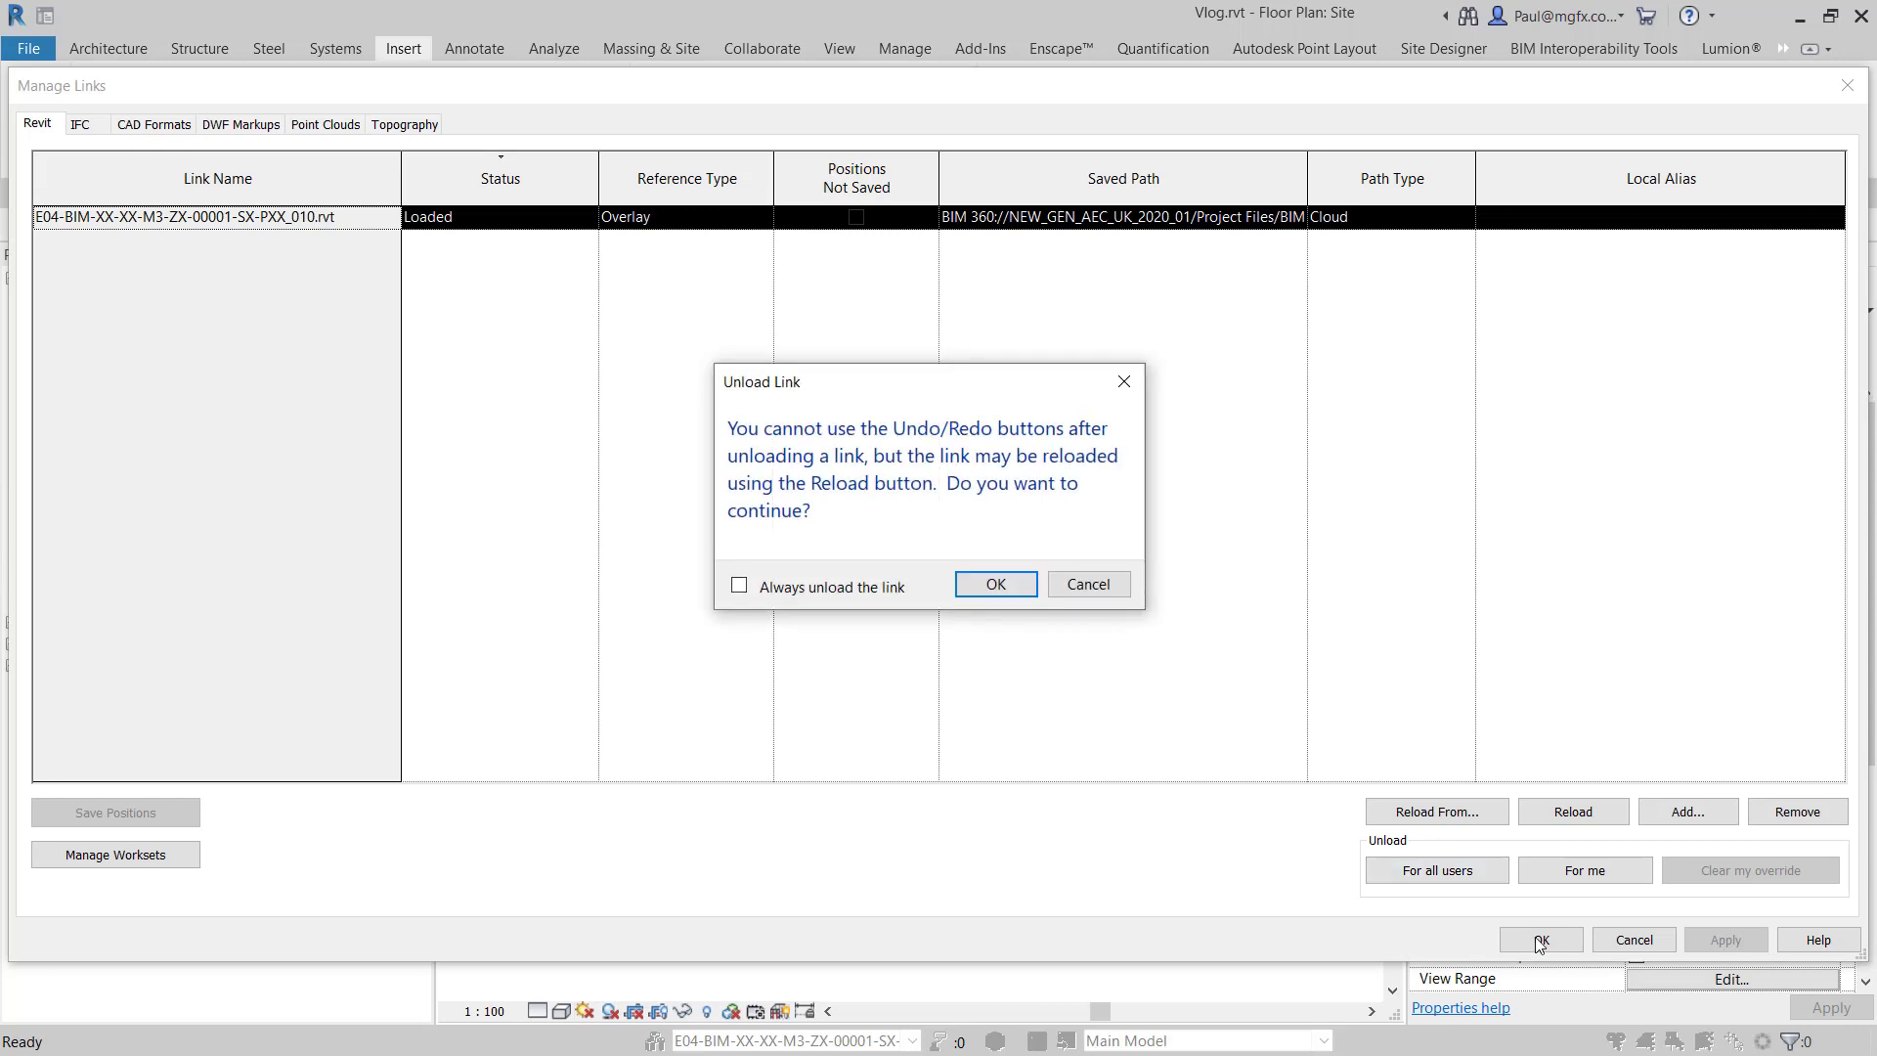
{"action": "left_click", "coordinate": [995, 585]}
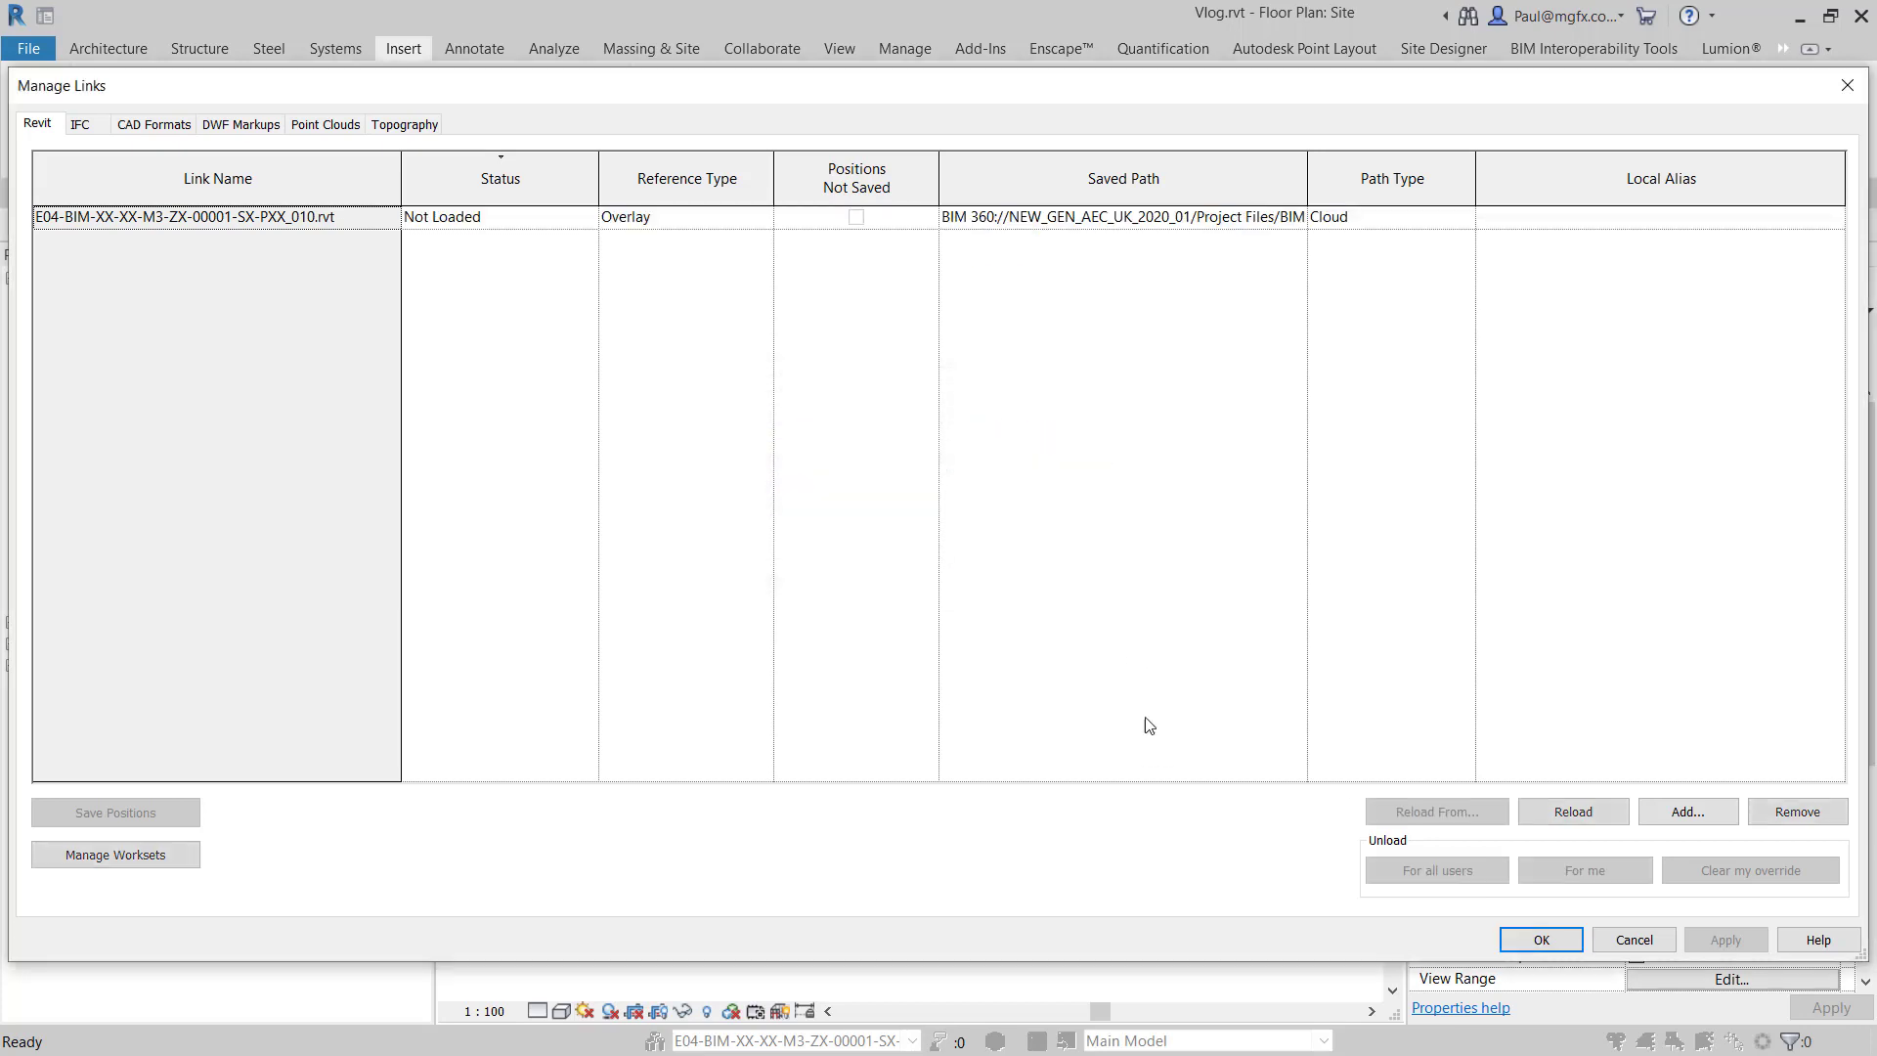
{"action": "left_click", "coordinate": [1540, 940]}
- Link E04-BIM-XX-XX-M3-ZX-00001-SX-PXX_020.rvt from the BIM_020_DC_BIM folder of NEW_GEN_AEC_UK_2020_01 using Auto - Center to Center positioning
{"action": "left_click", "coordinate": [819, 1040]}
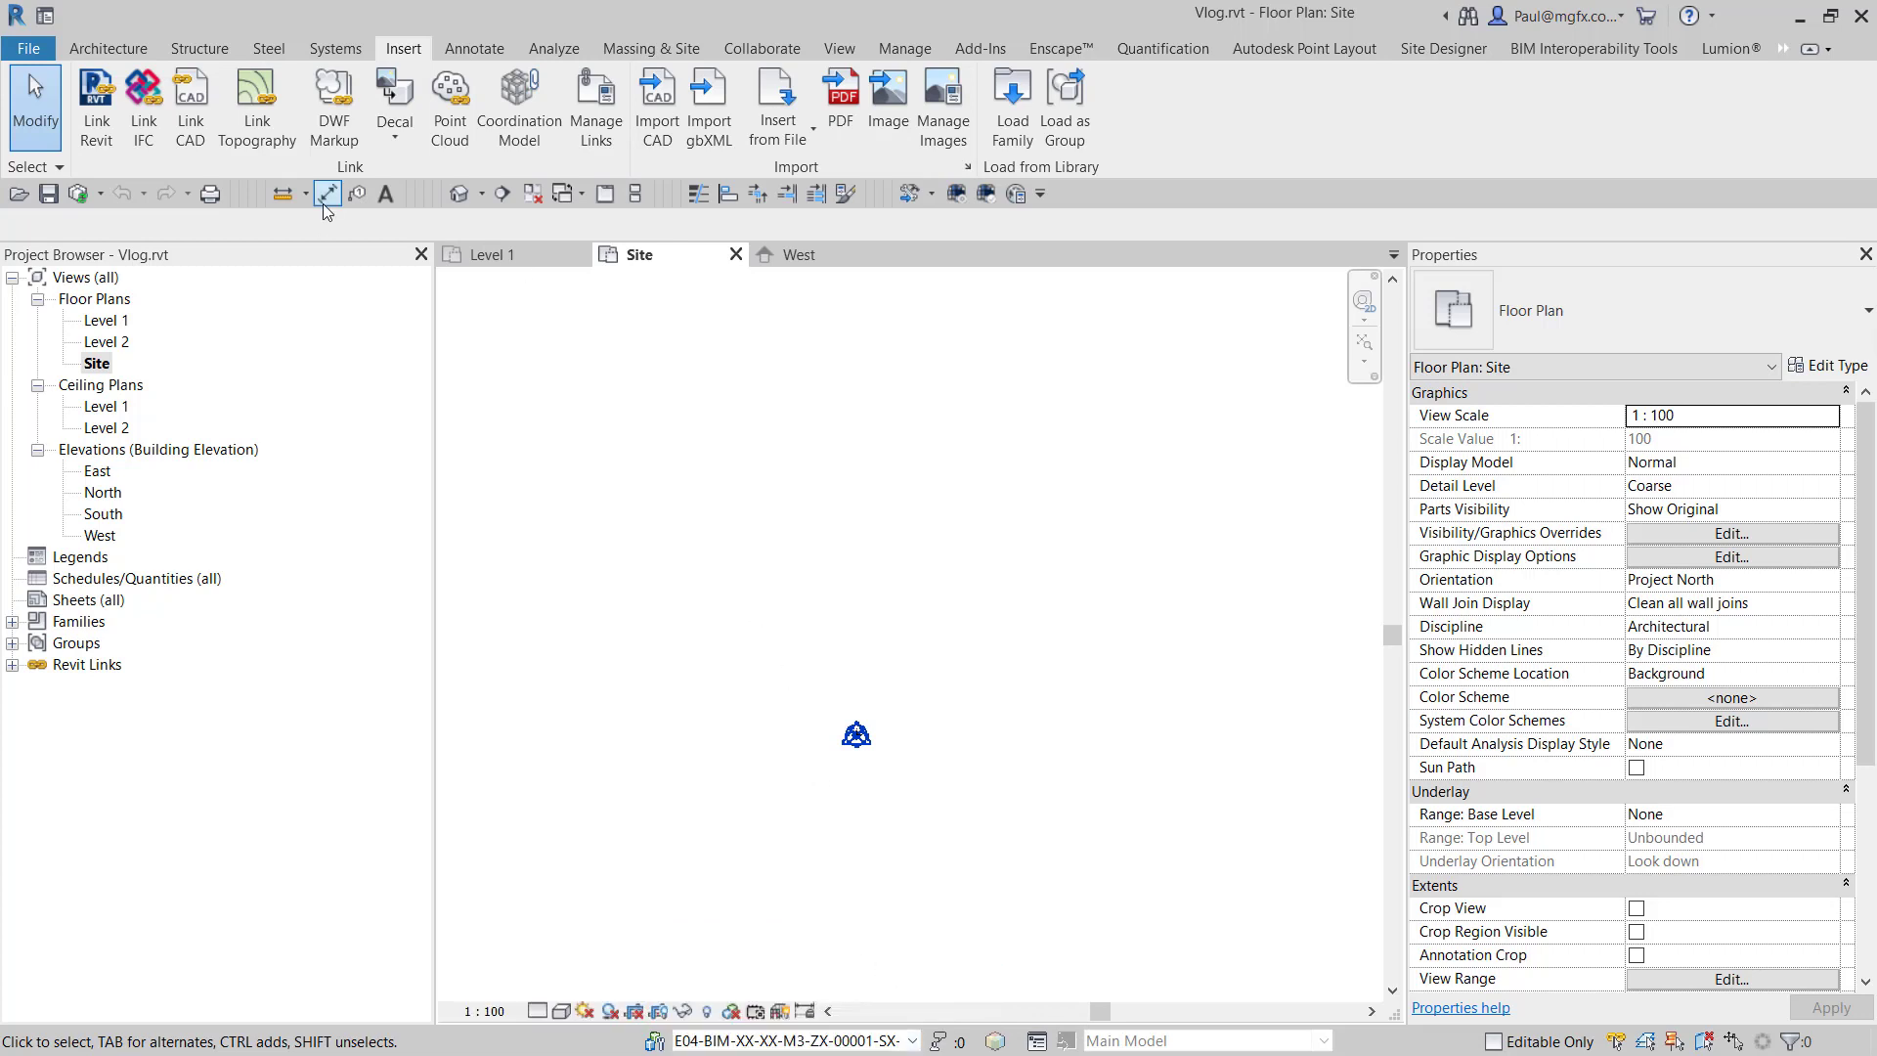
{"action": "left_click", "coordinate": [96, 106]}
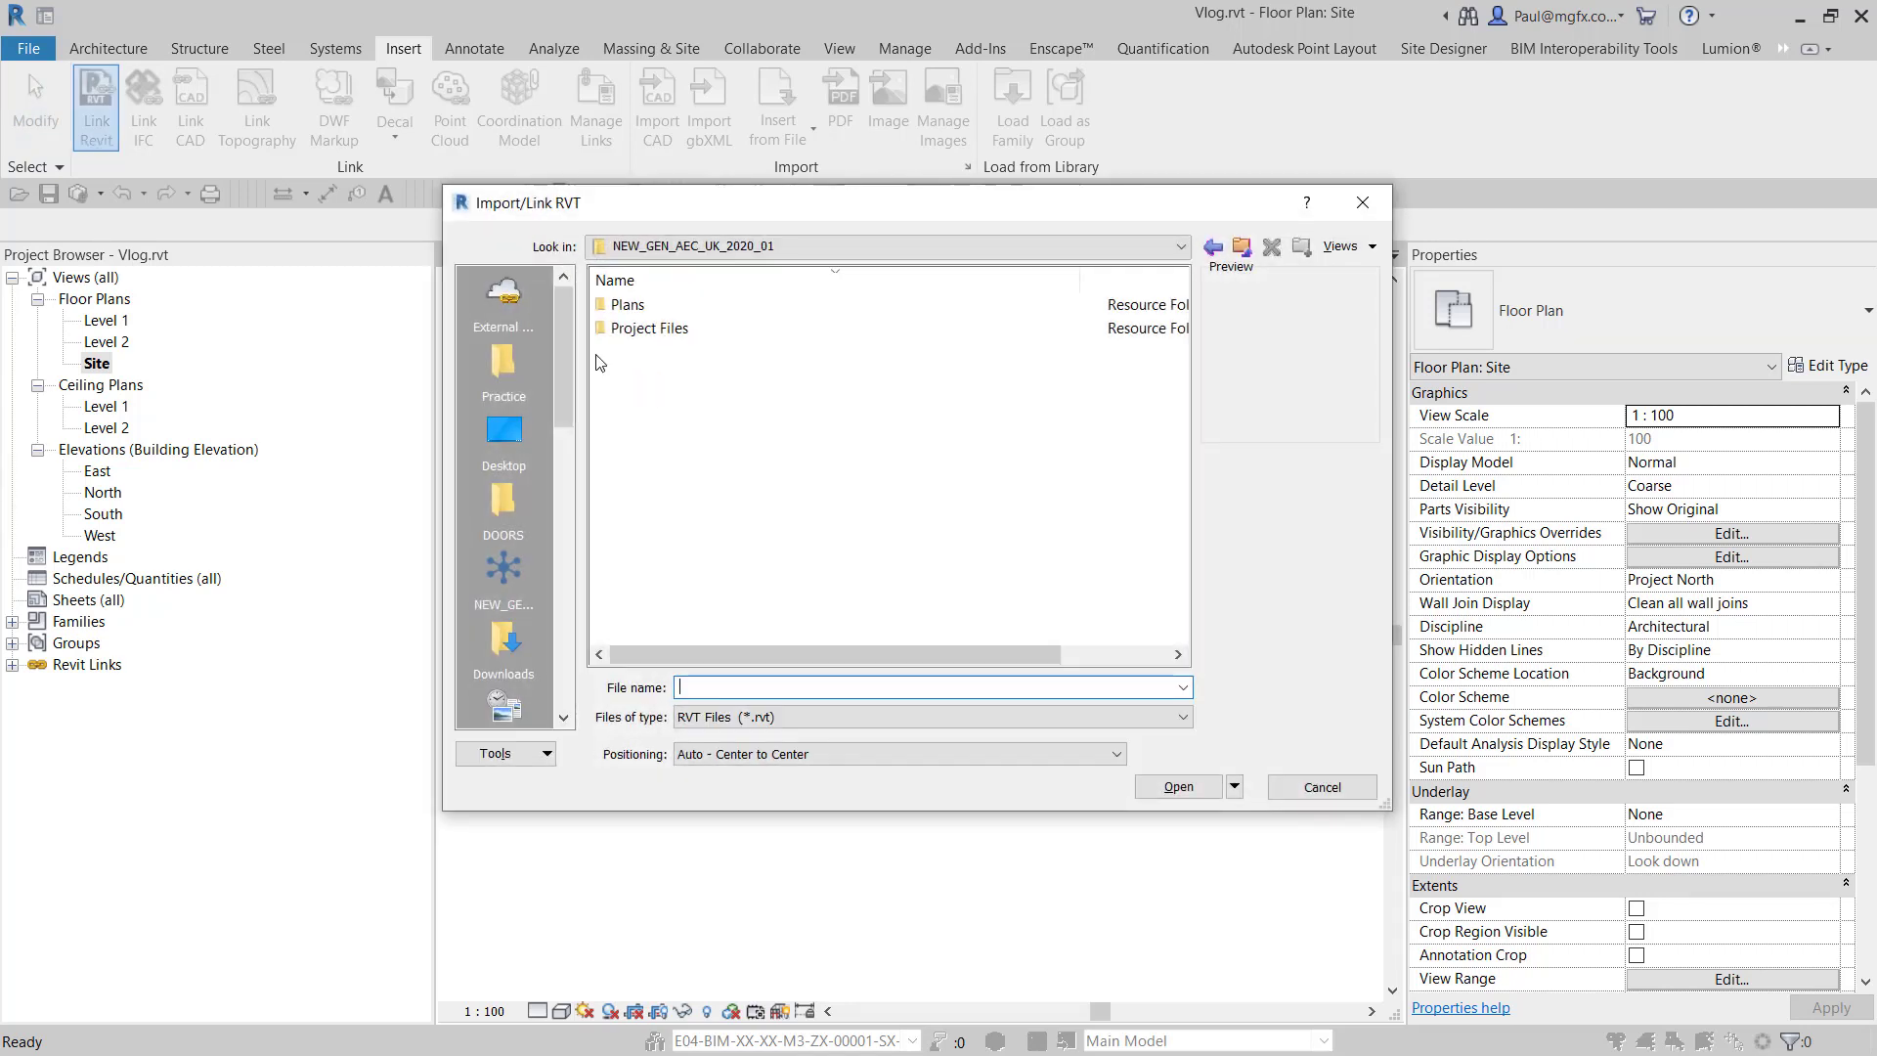
{"action": "left_click", "coordinate": [503, 298]}
{"action": "left_click", "coordinate": [654, 310]}
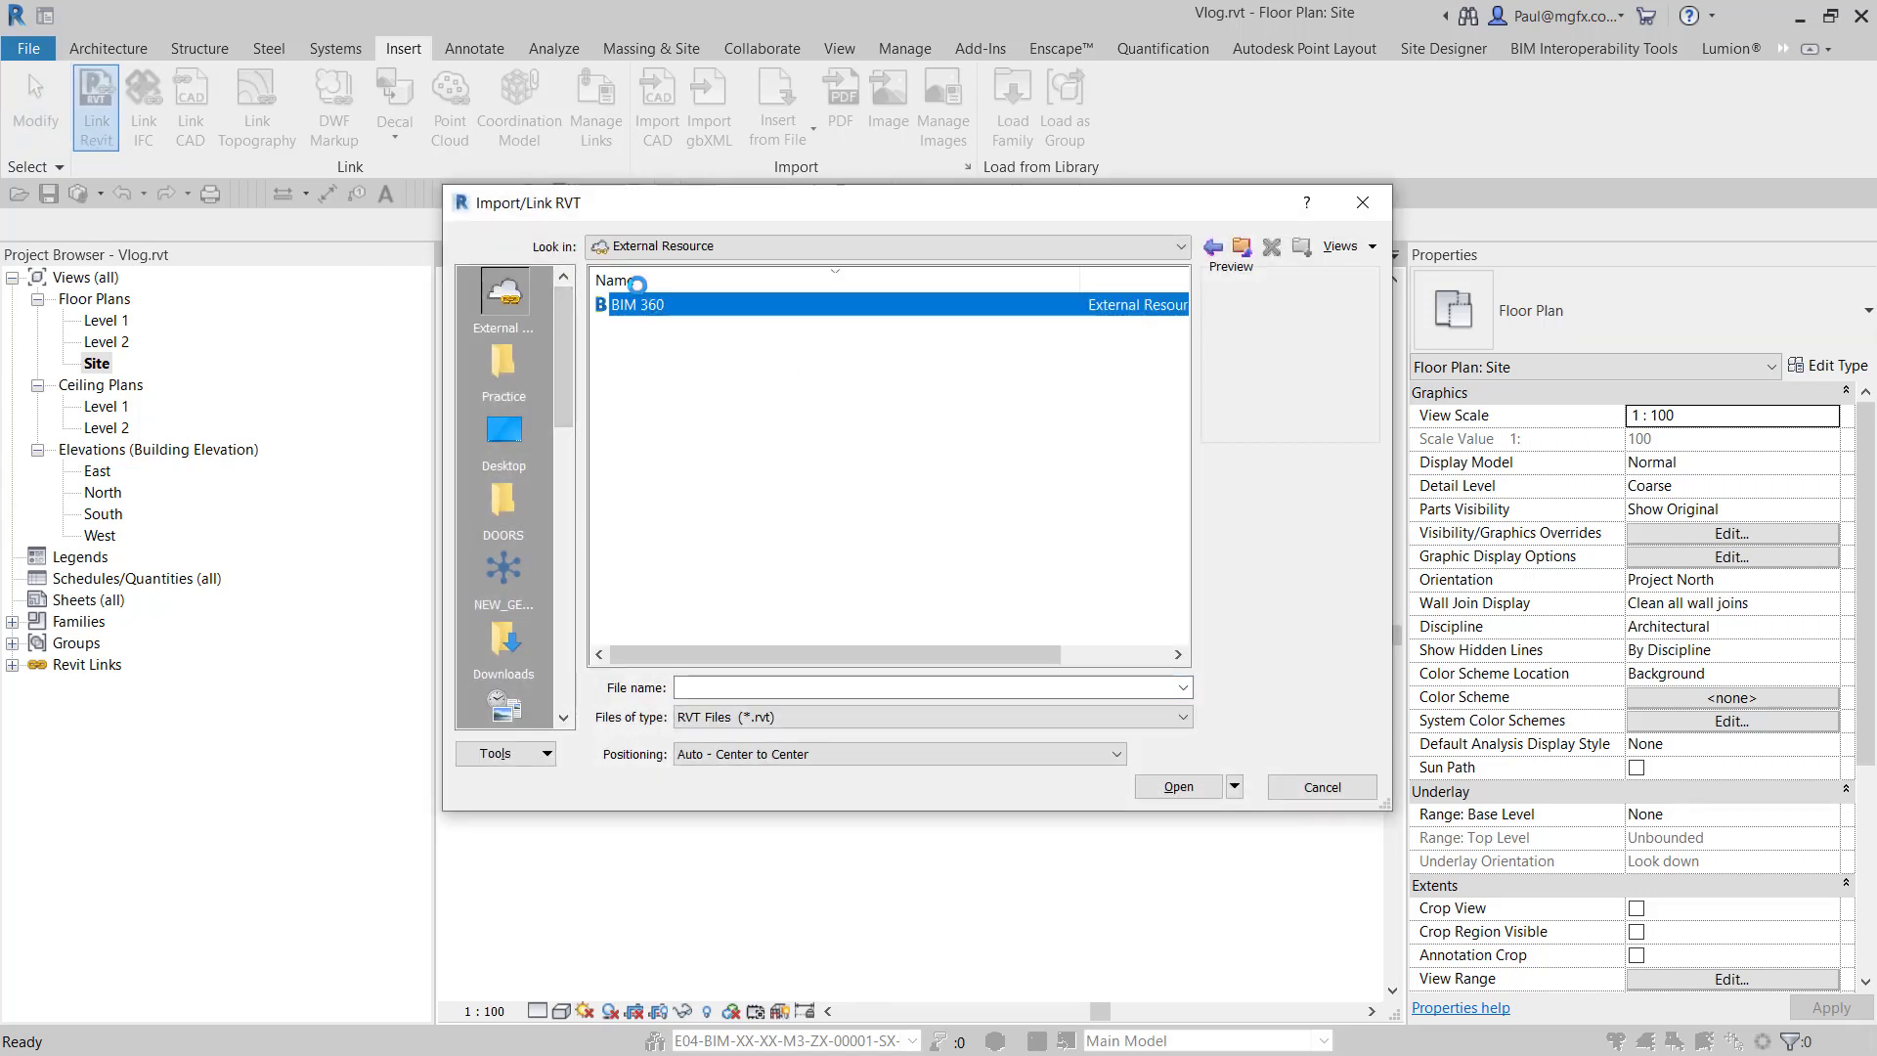
{"action": "double_click", "coordinate": [700, 311]}
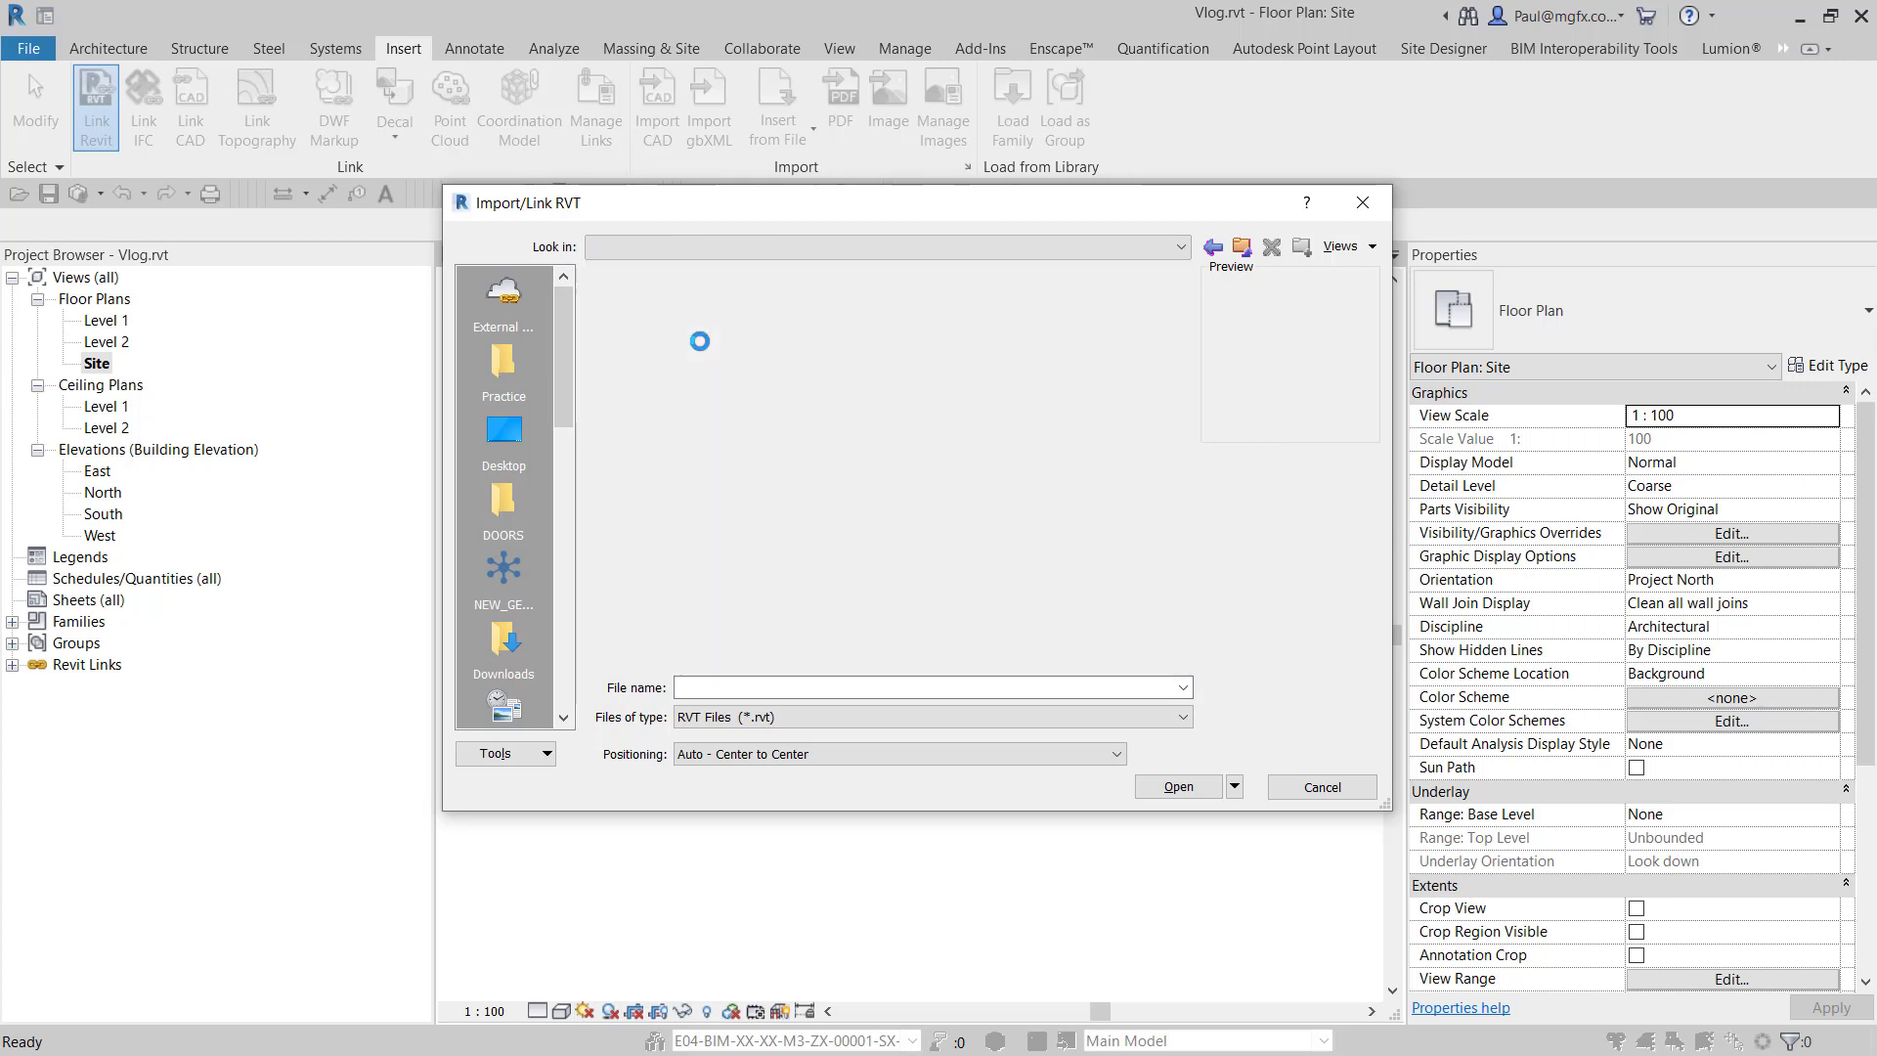
{"action": "left_click", "coordinate": [664, 332]}
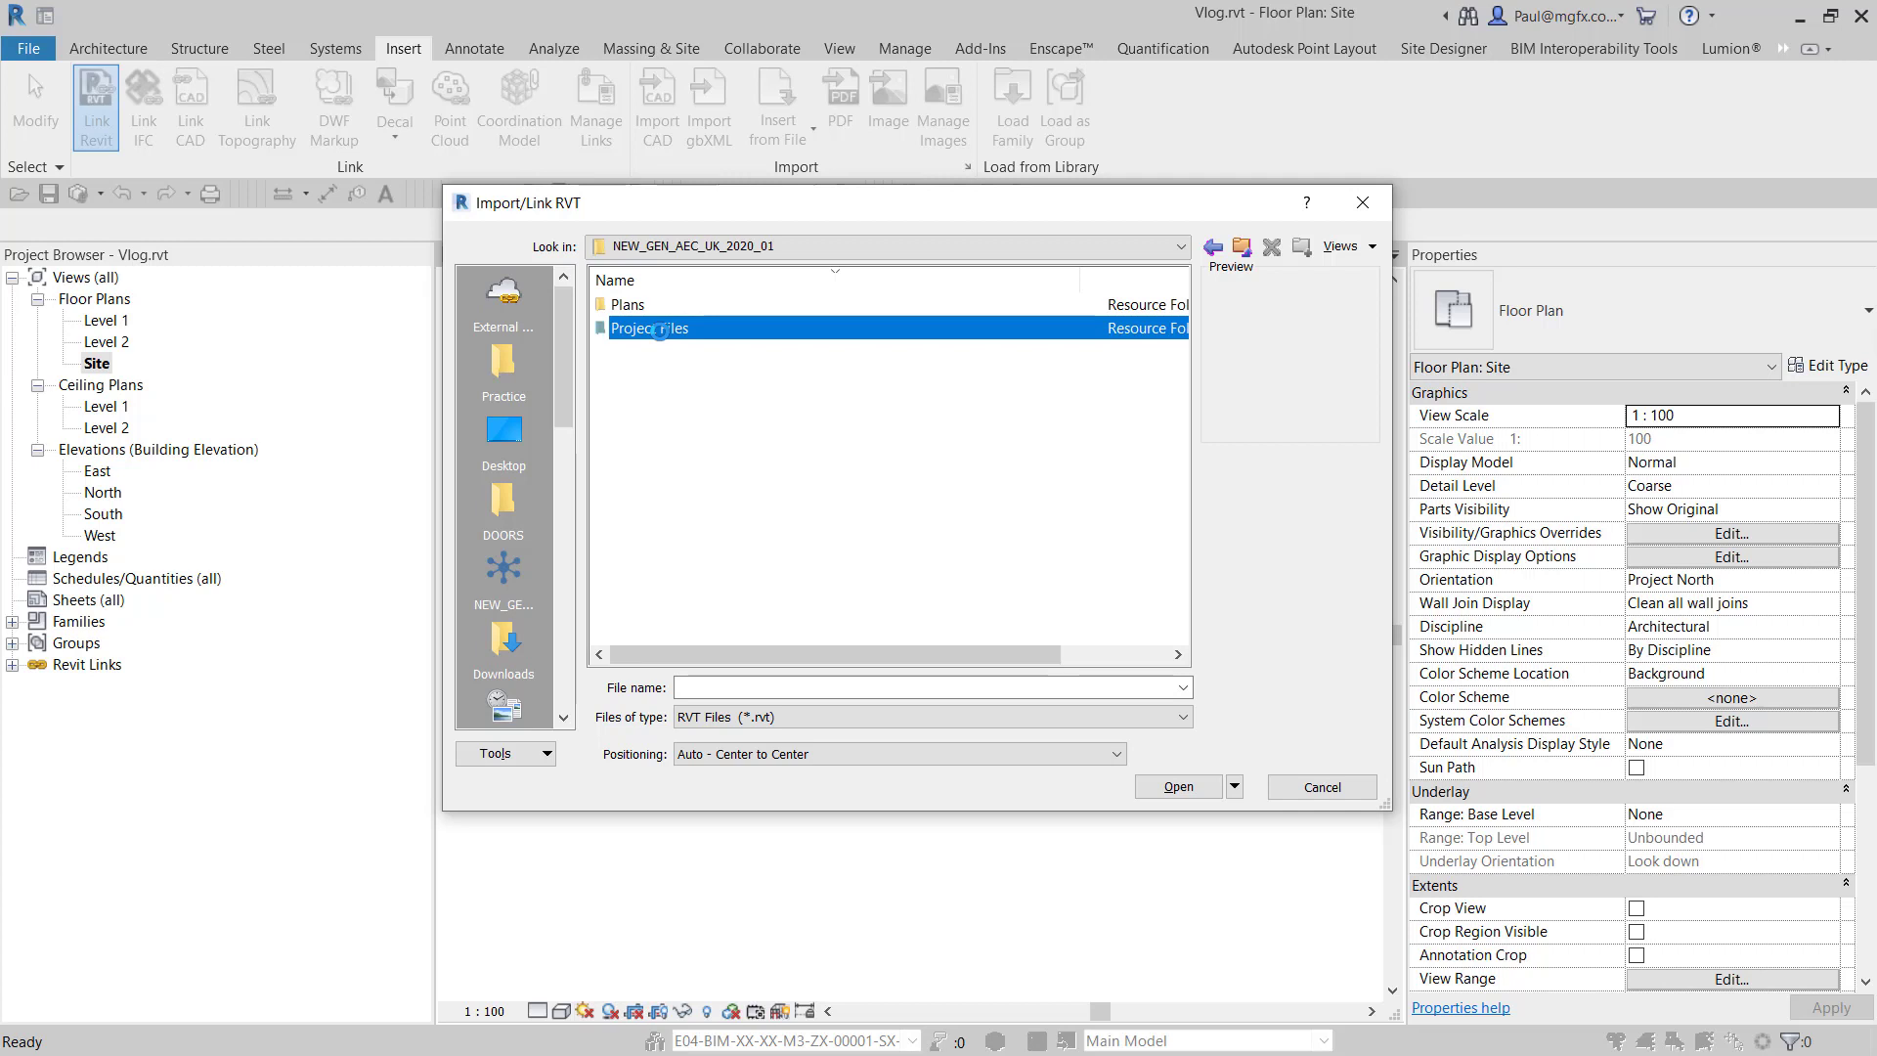
{"action": "double_click", "coordinate": [700, 357]}
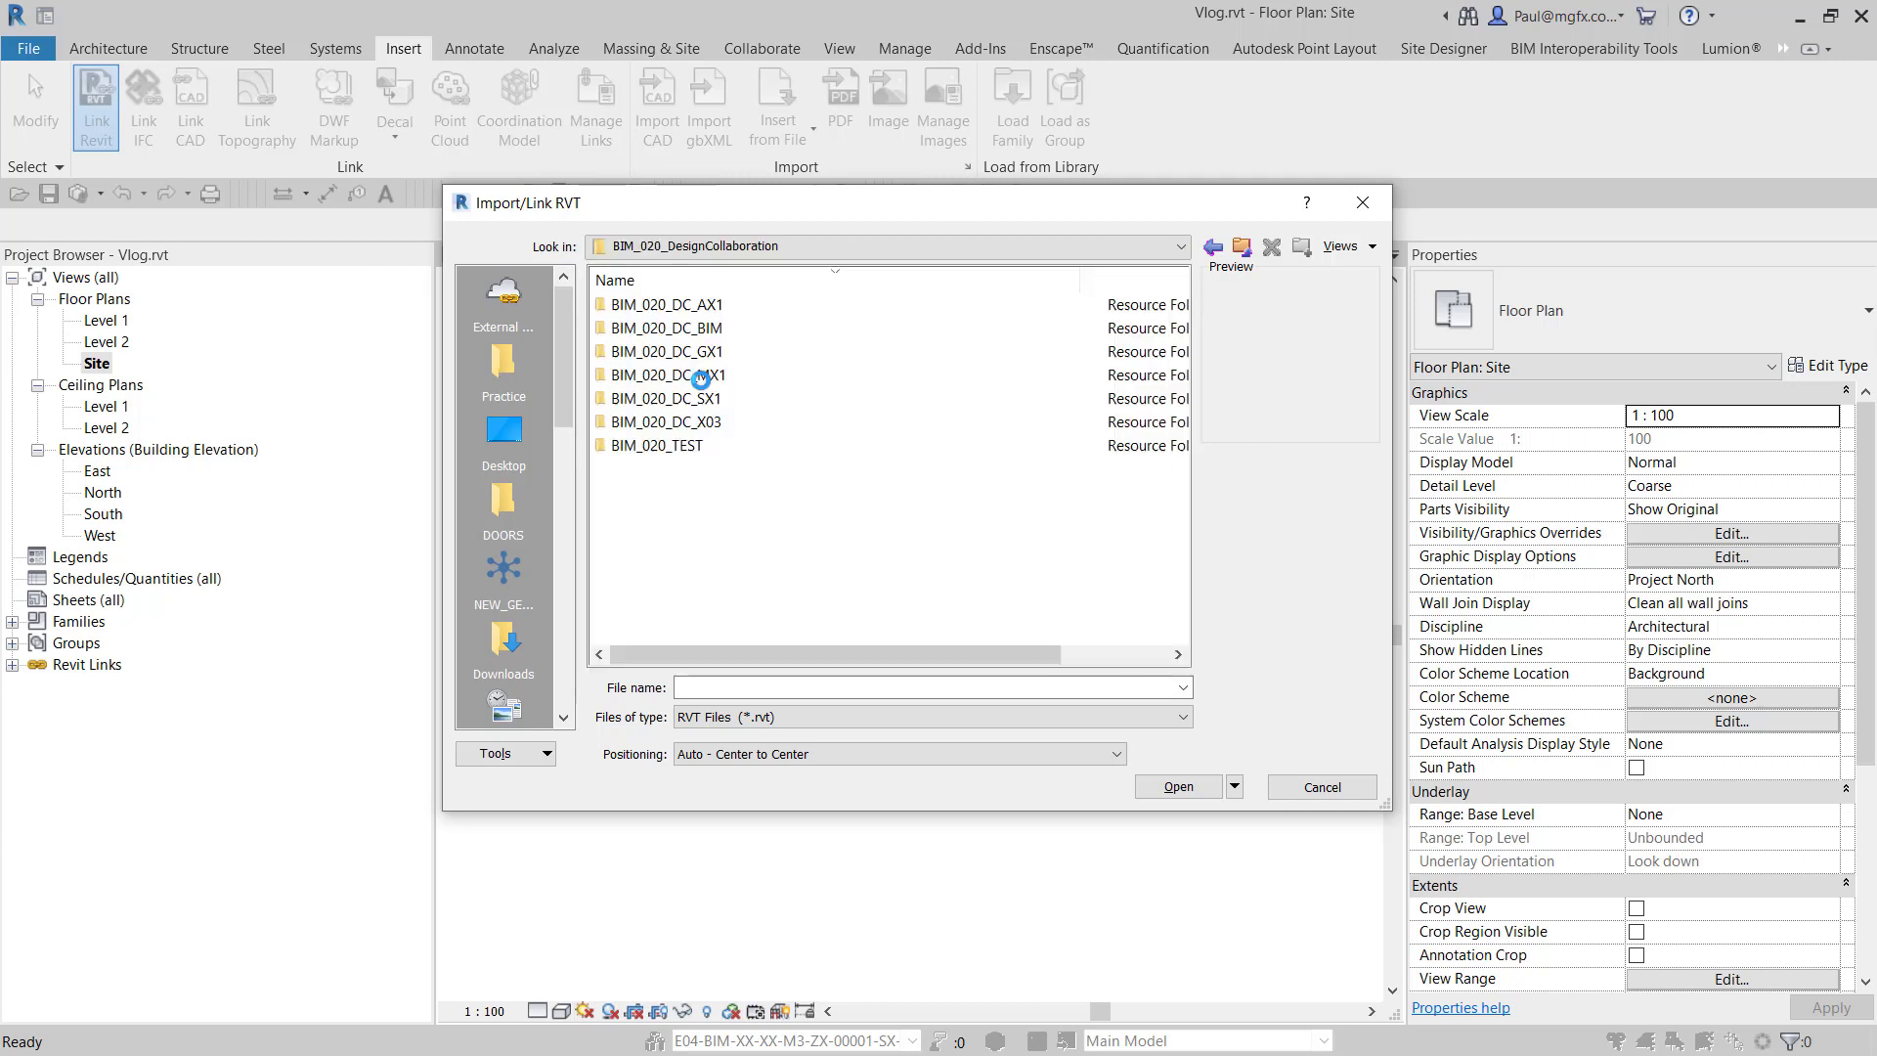
{"action": "double_click", "coordinate": [703, 329]}
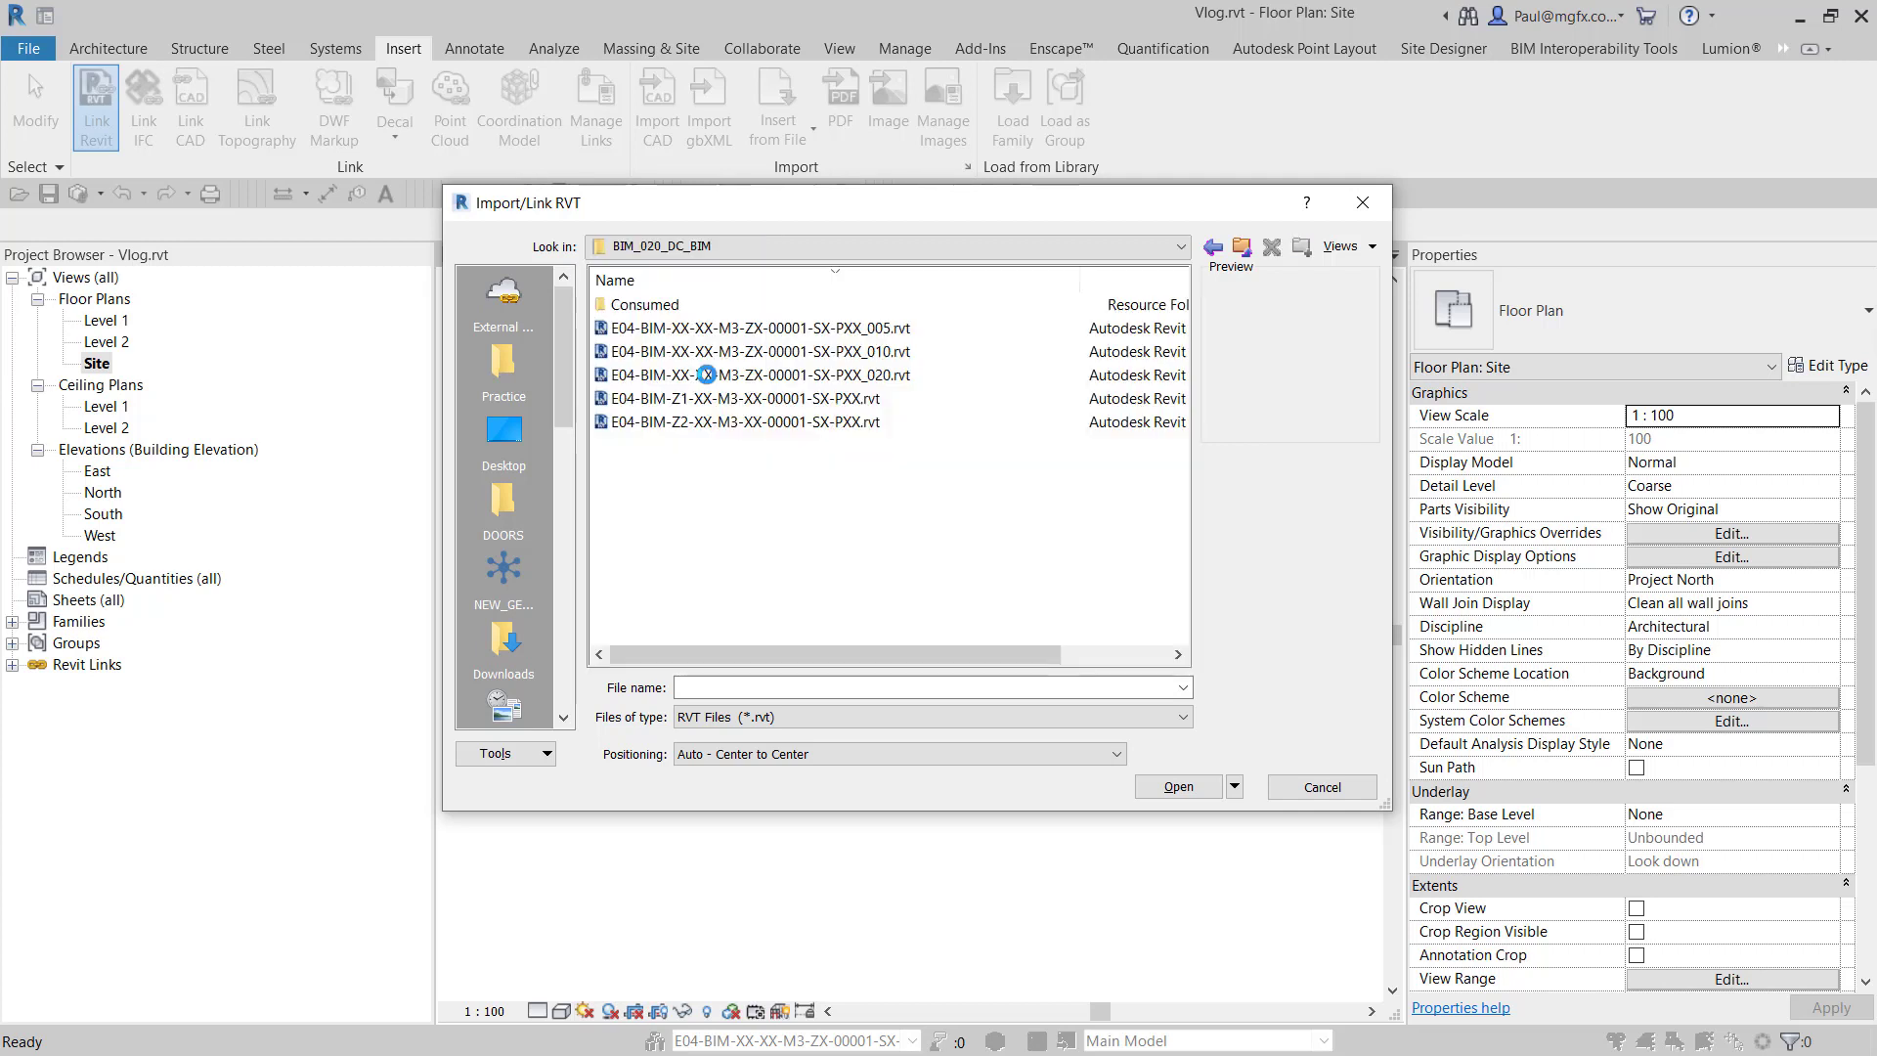
{"action": "double_click", "coordinate": [833, 380]}
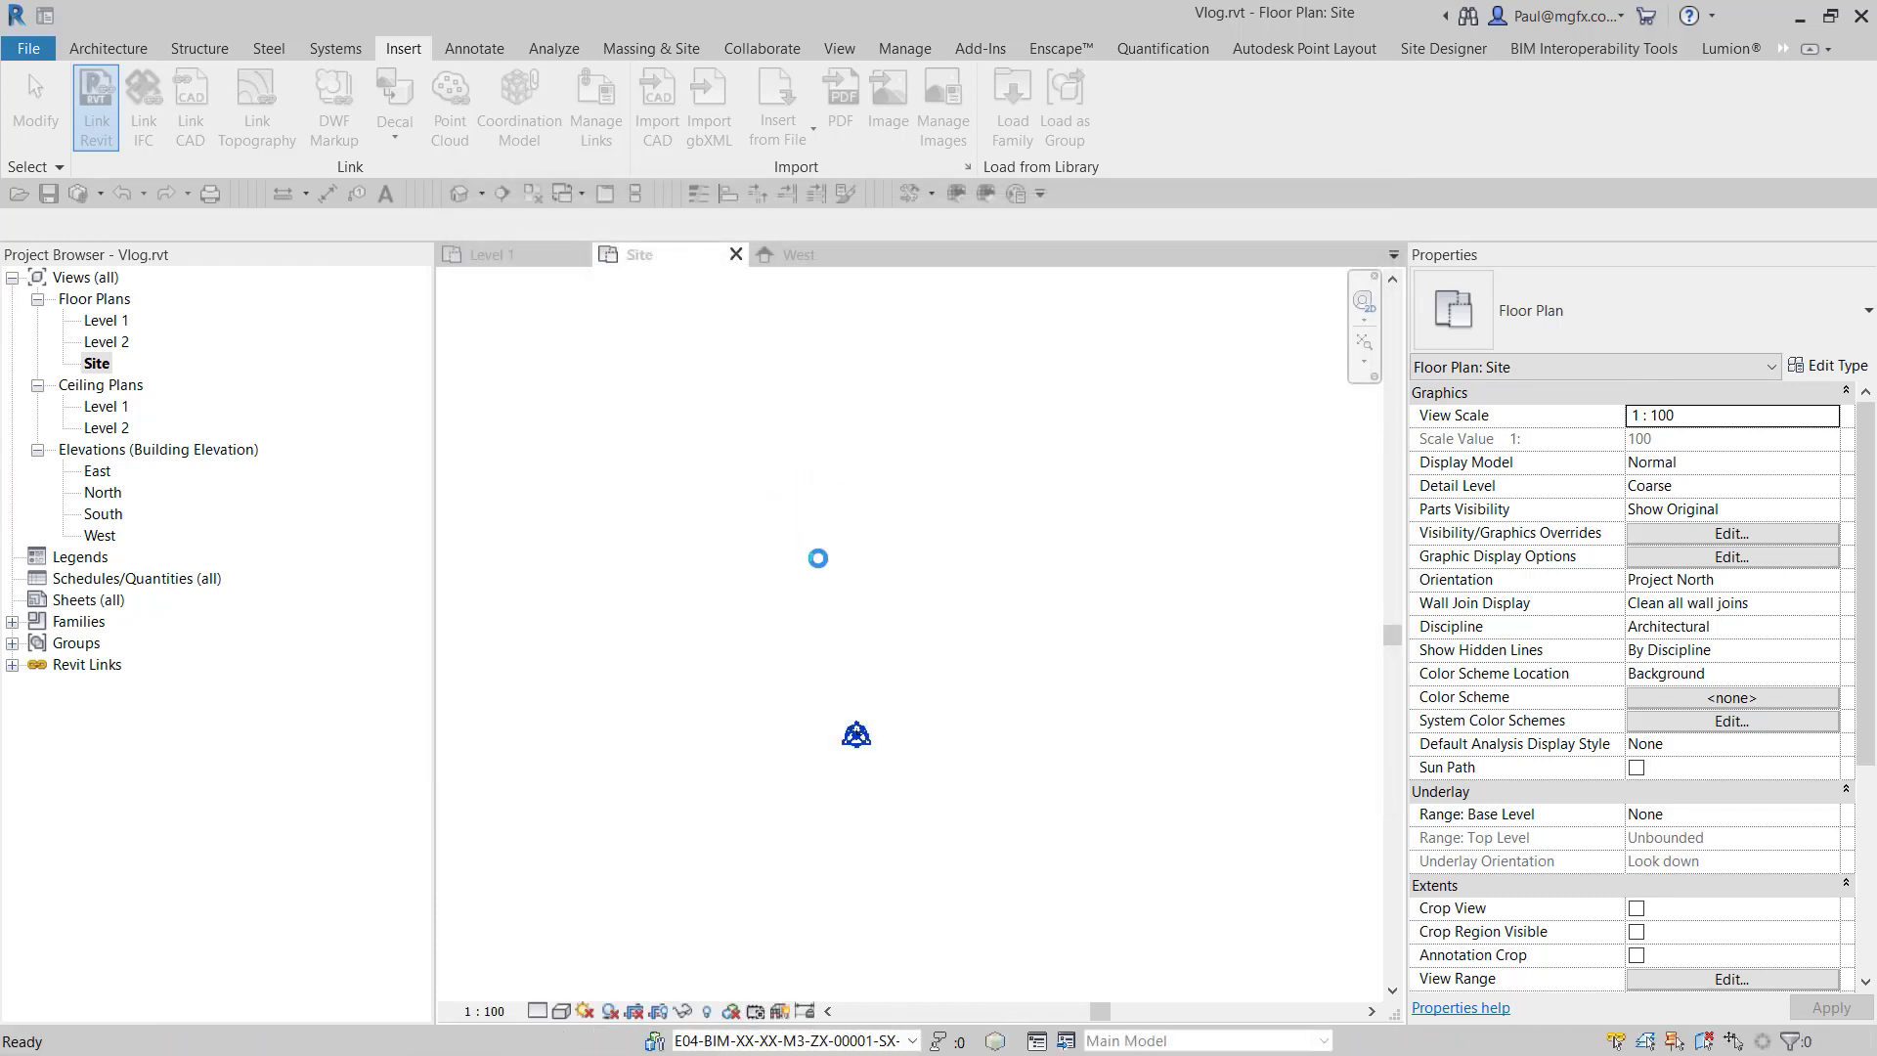
- Move the linked _020 model so its grid intersection lands on the host's grid intersection at the project base point
{"action": "left_click", "coordinate": [965, 585]}
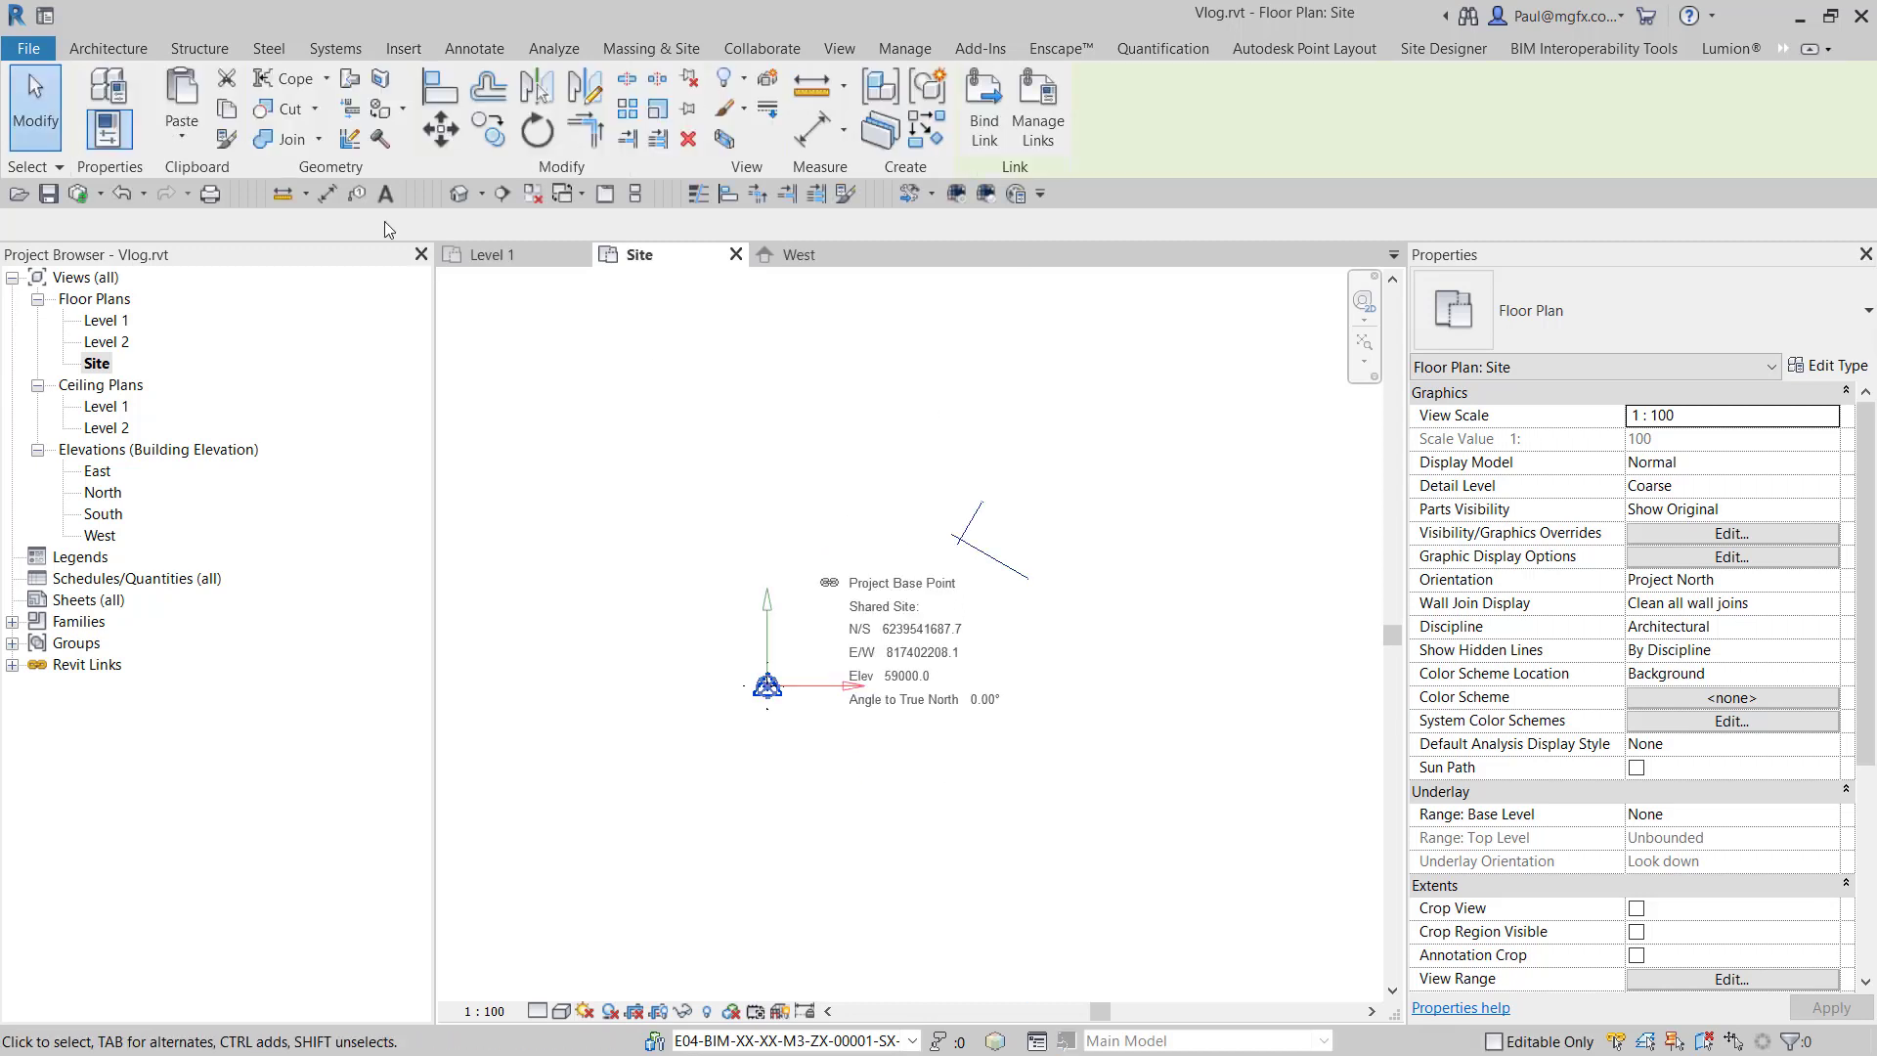
{"action": "left_click", "coordinate": [442, 132]}
{"action": "scroll", "coordinate": [1027, 518], "scroll_direction": "up", "scroll_amount": 5}
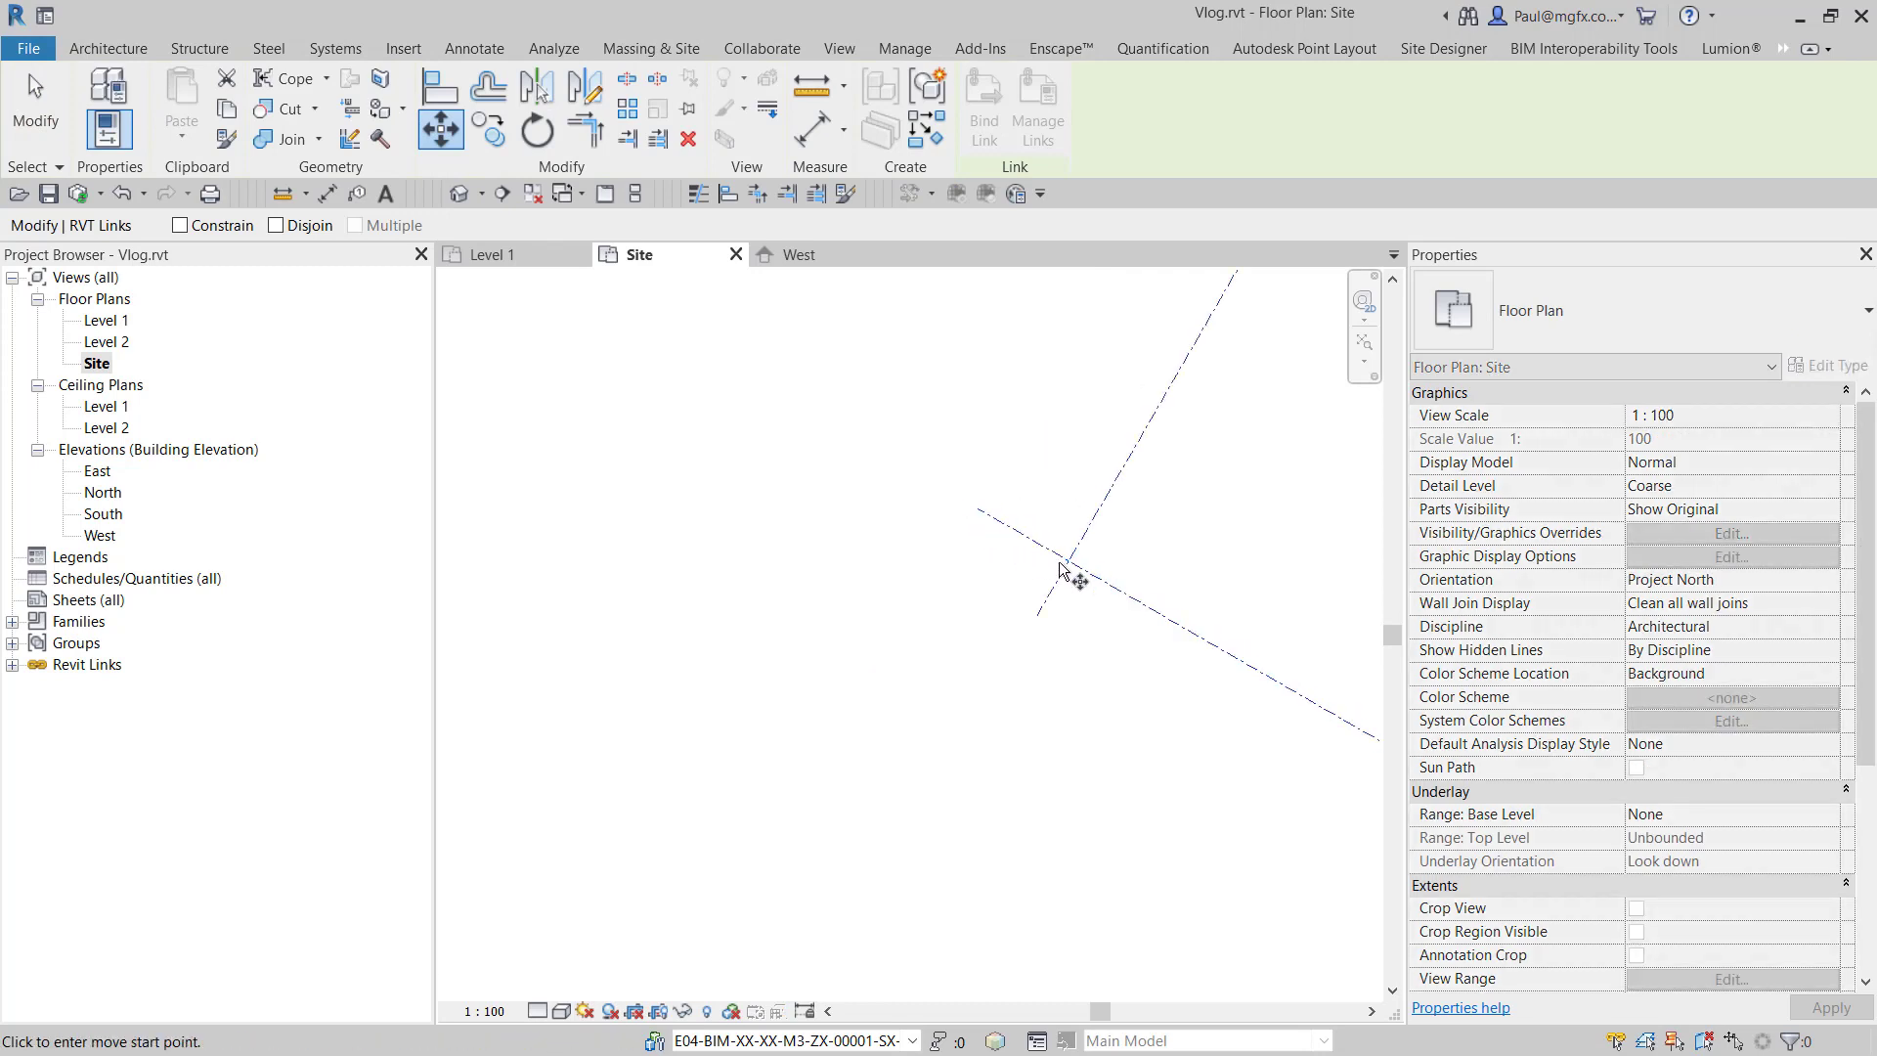
{"action": "left_click", "coordinate": [1132, 586]}
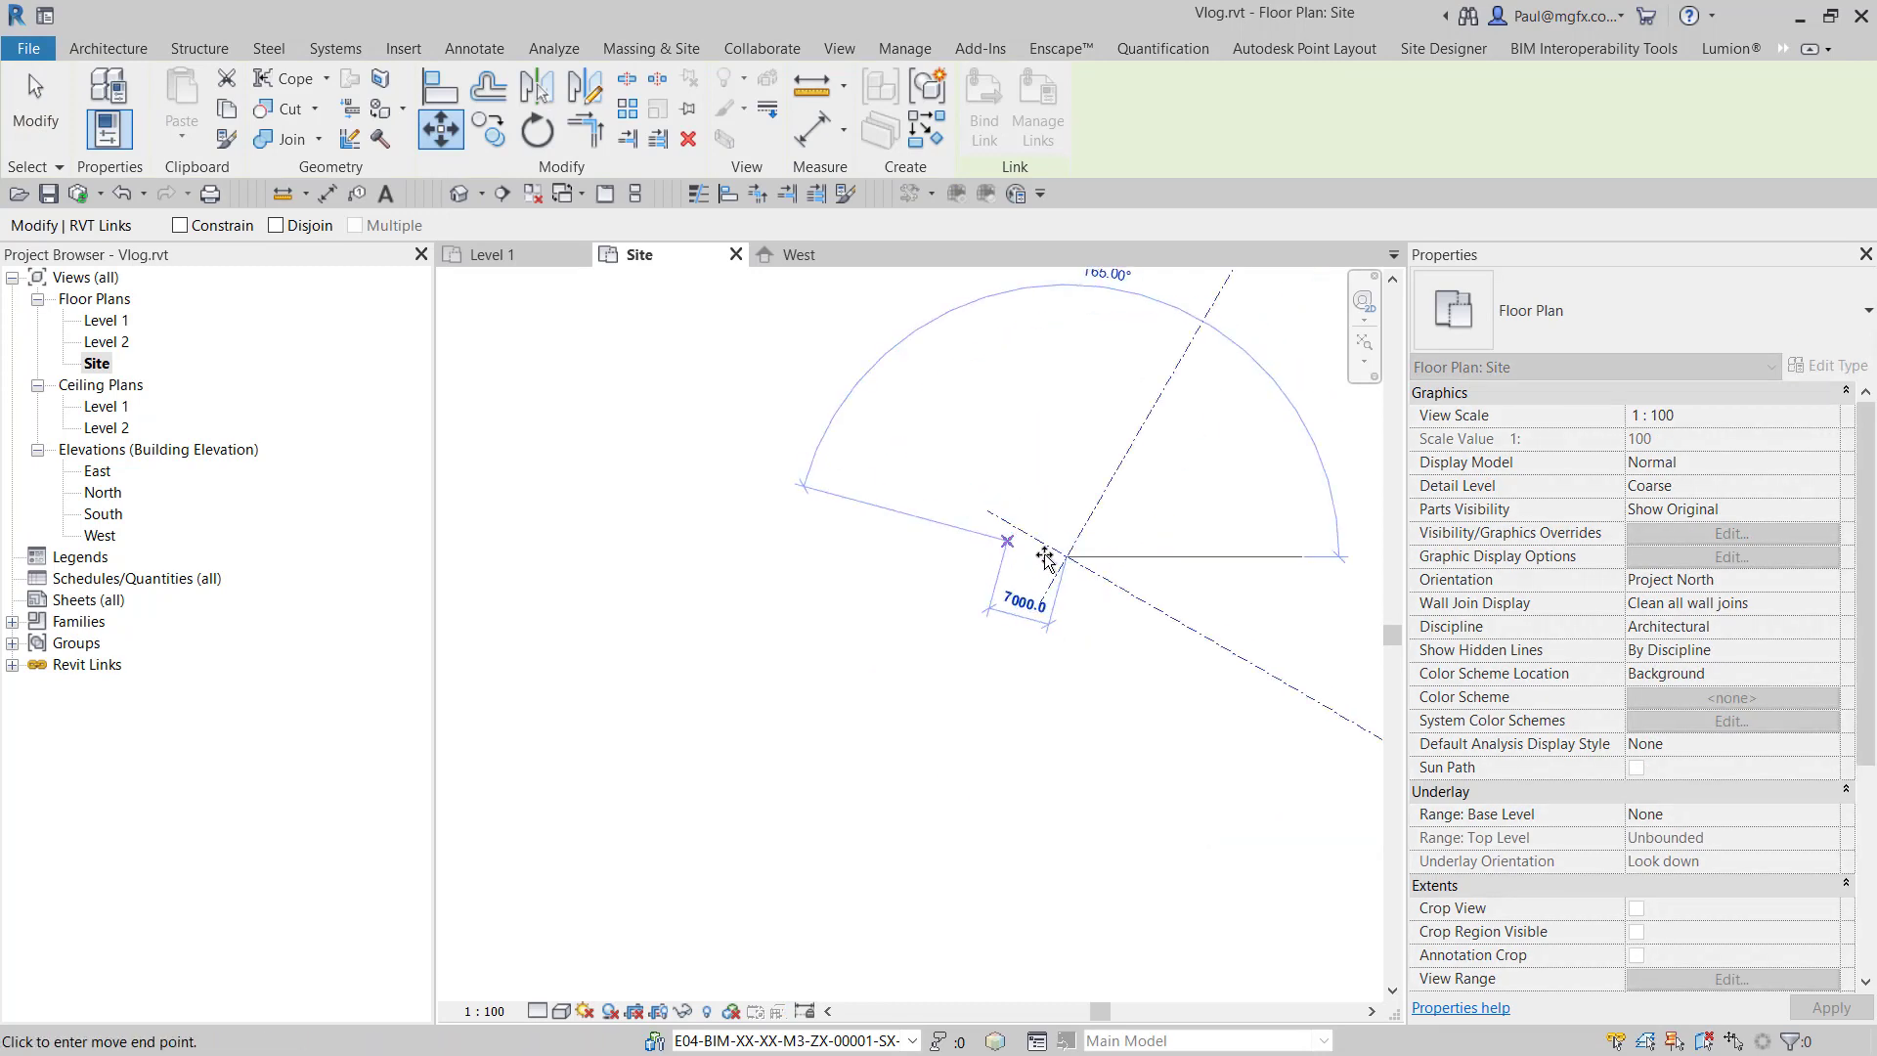
{"action": "left_click", "coordinate": [1240, 544]}
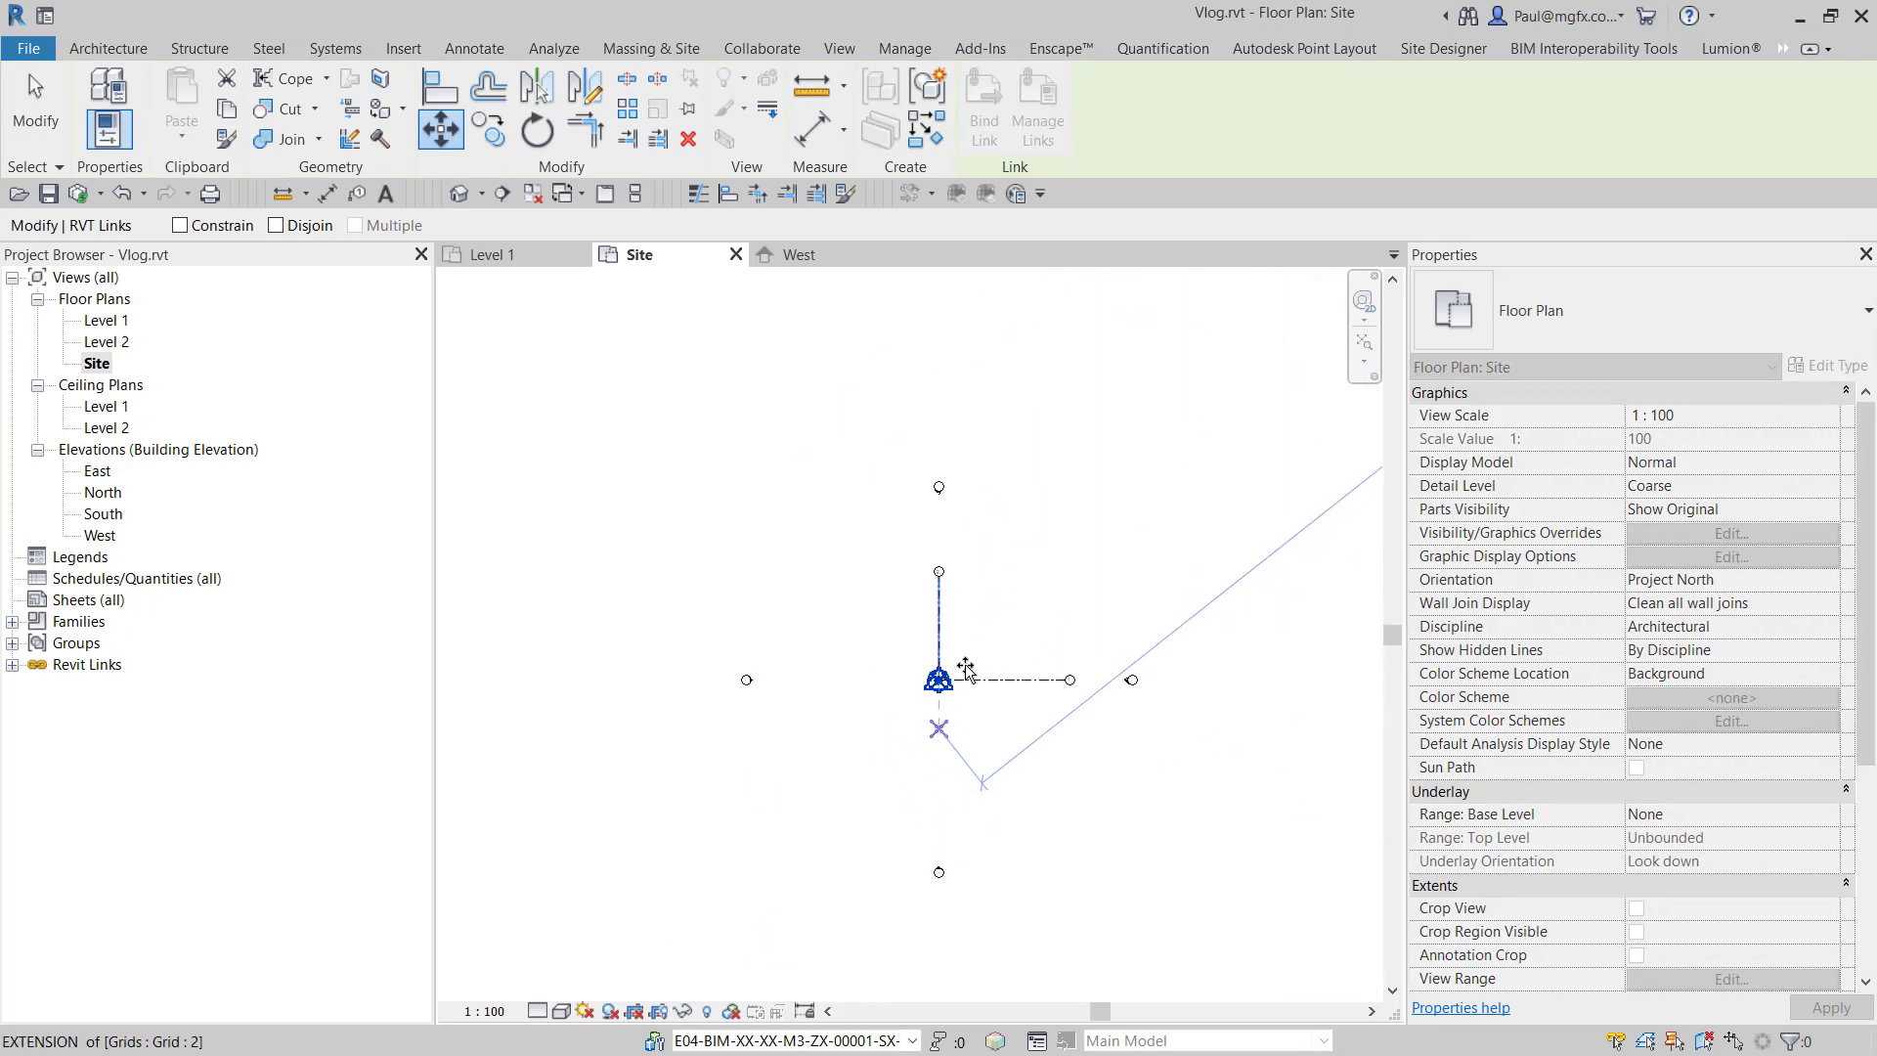
{"action": "left_click", "coordinate": [937, 729]}
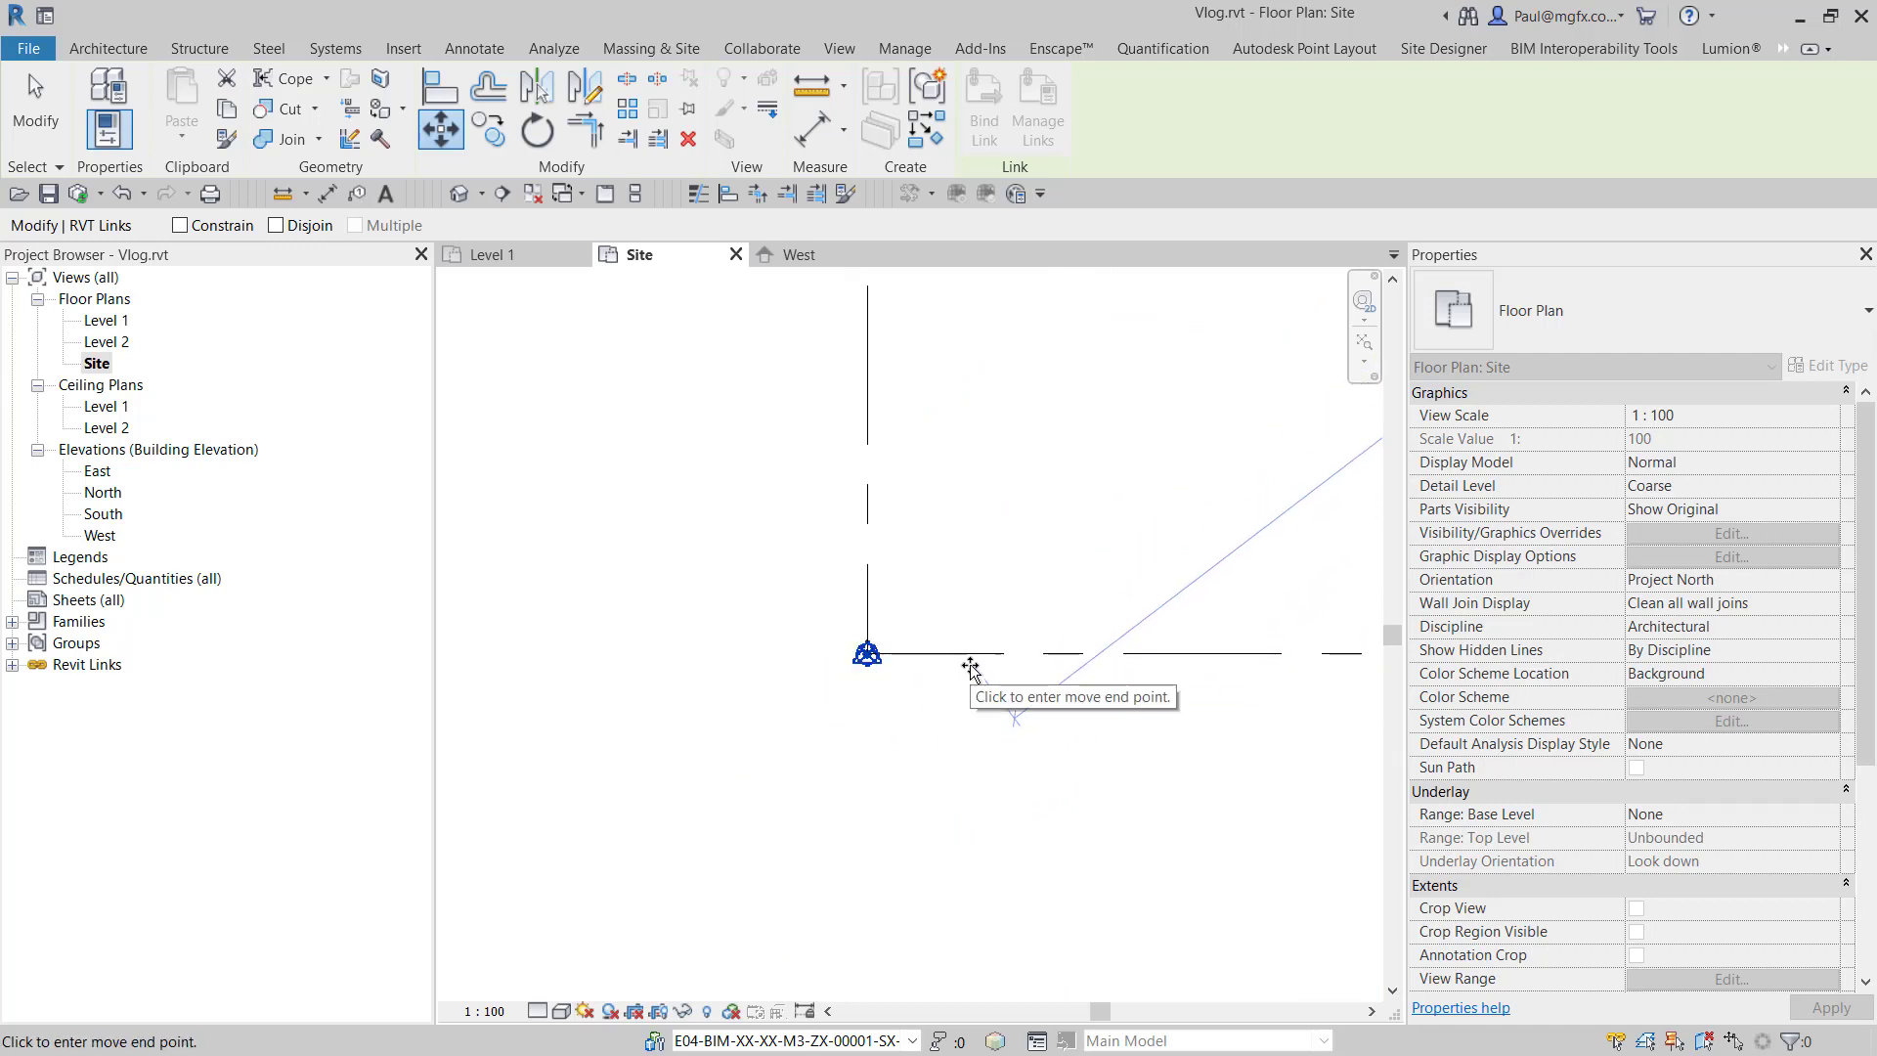
{"action": "left_click", "coordinate": [973, 653]}
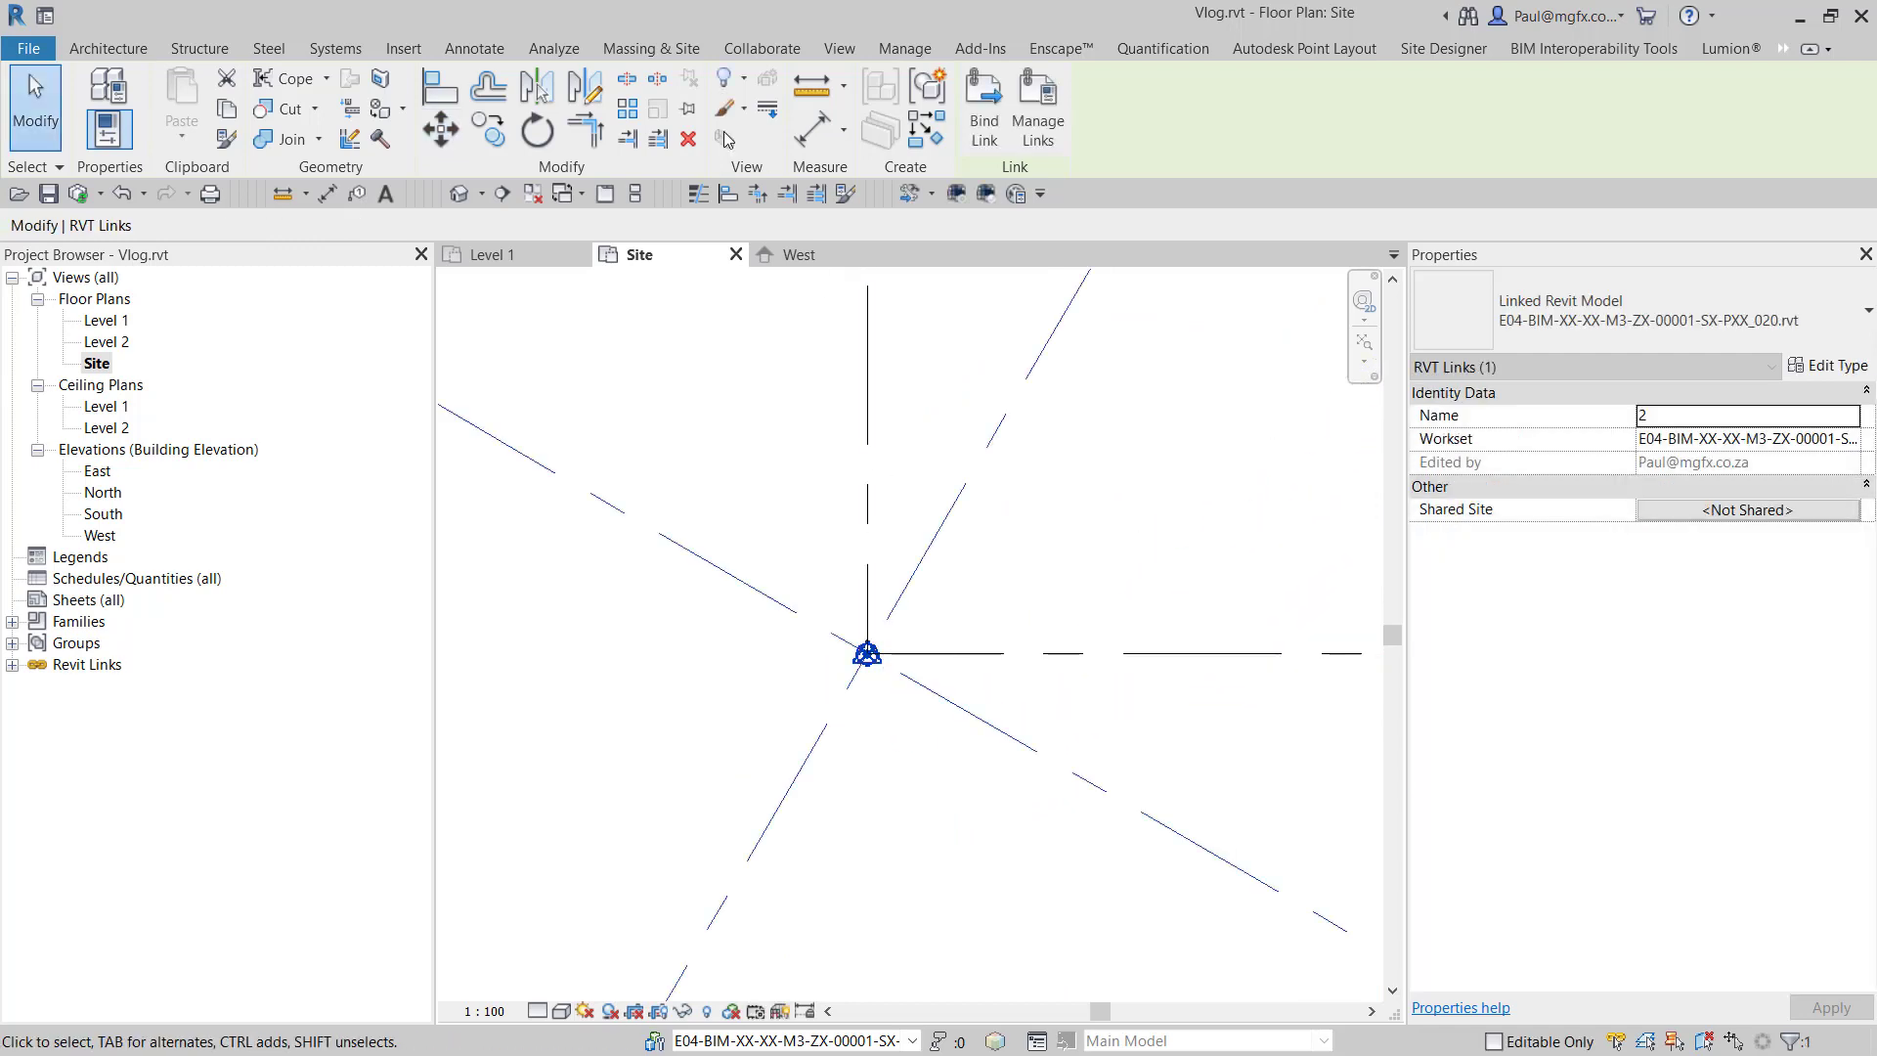
- Try to rotate the linked _020 model about its default centre to match the host grids, and undo the rotation
{"action": "left_click", "coordinate": [535, 143]}
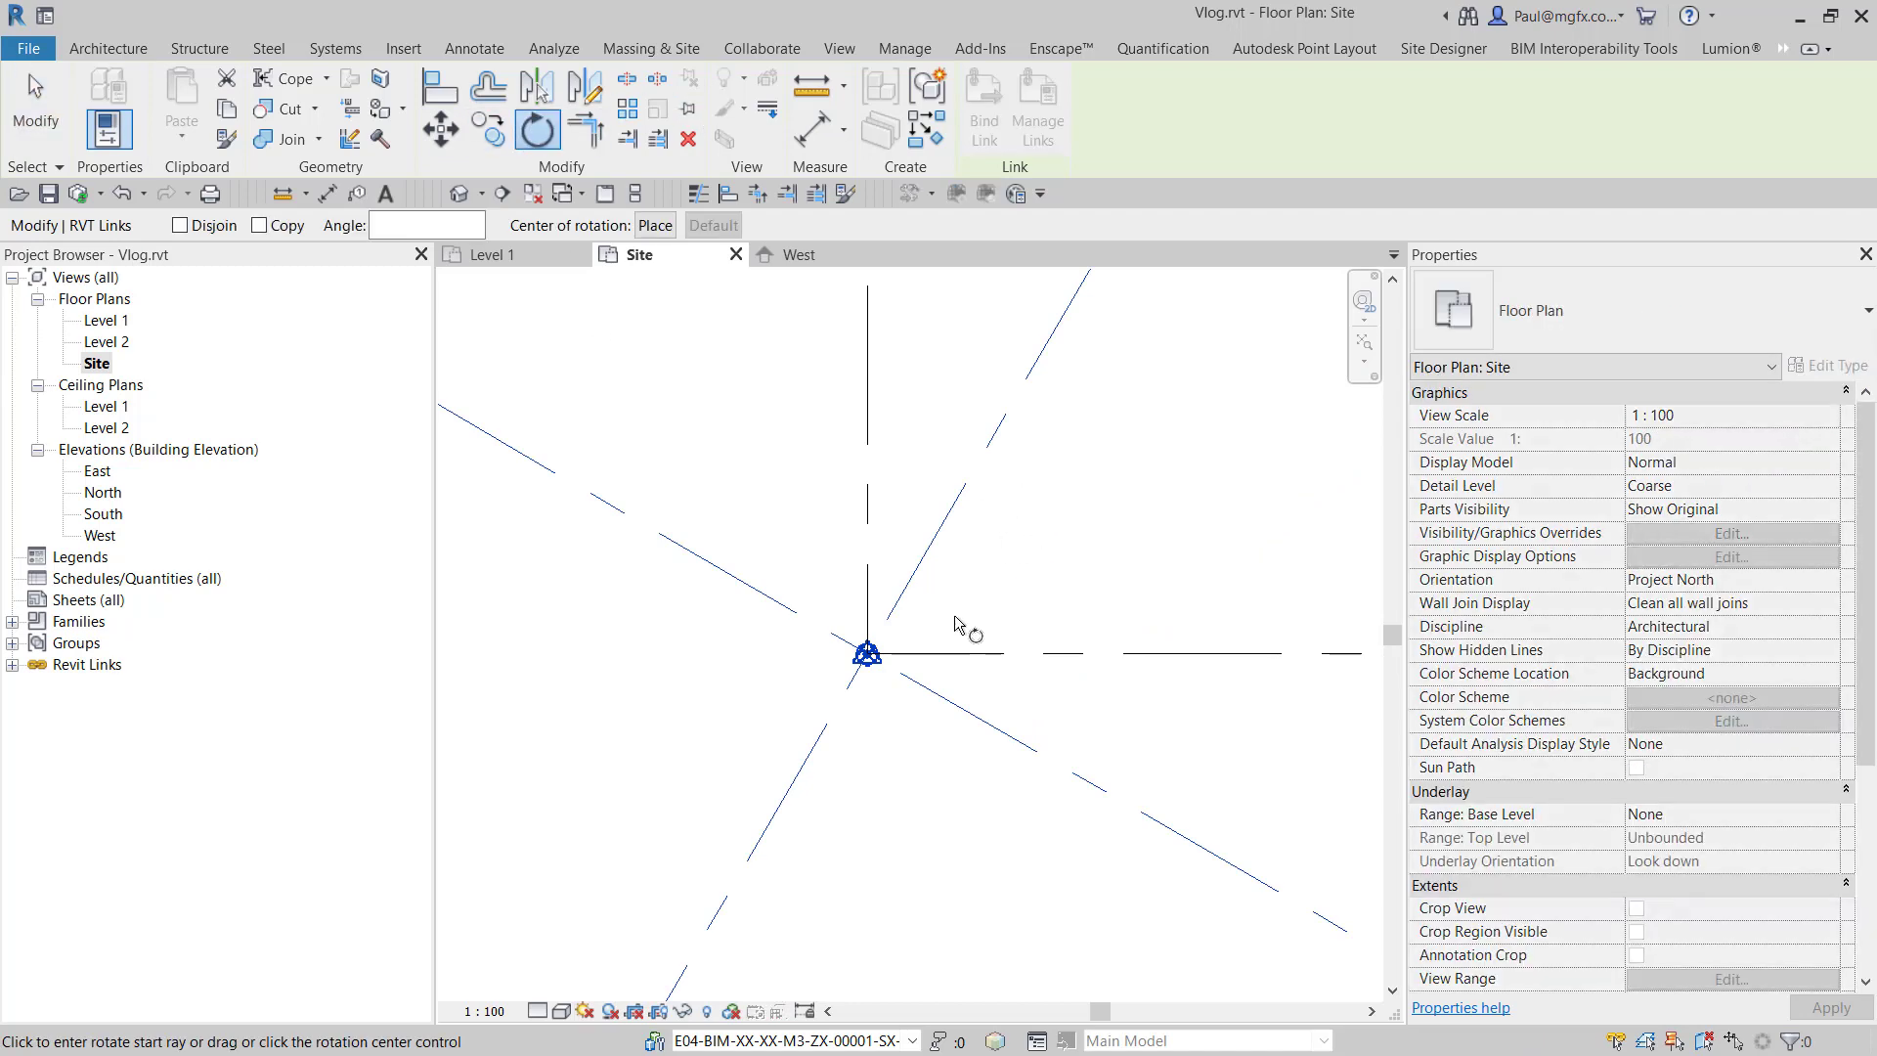
{"action": "left_click", "coordinate": [997, 657]}
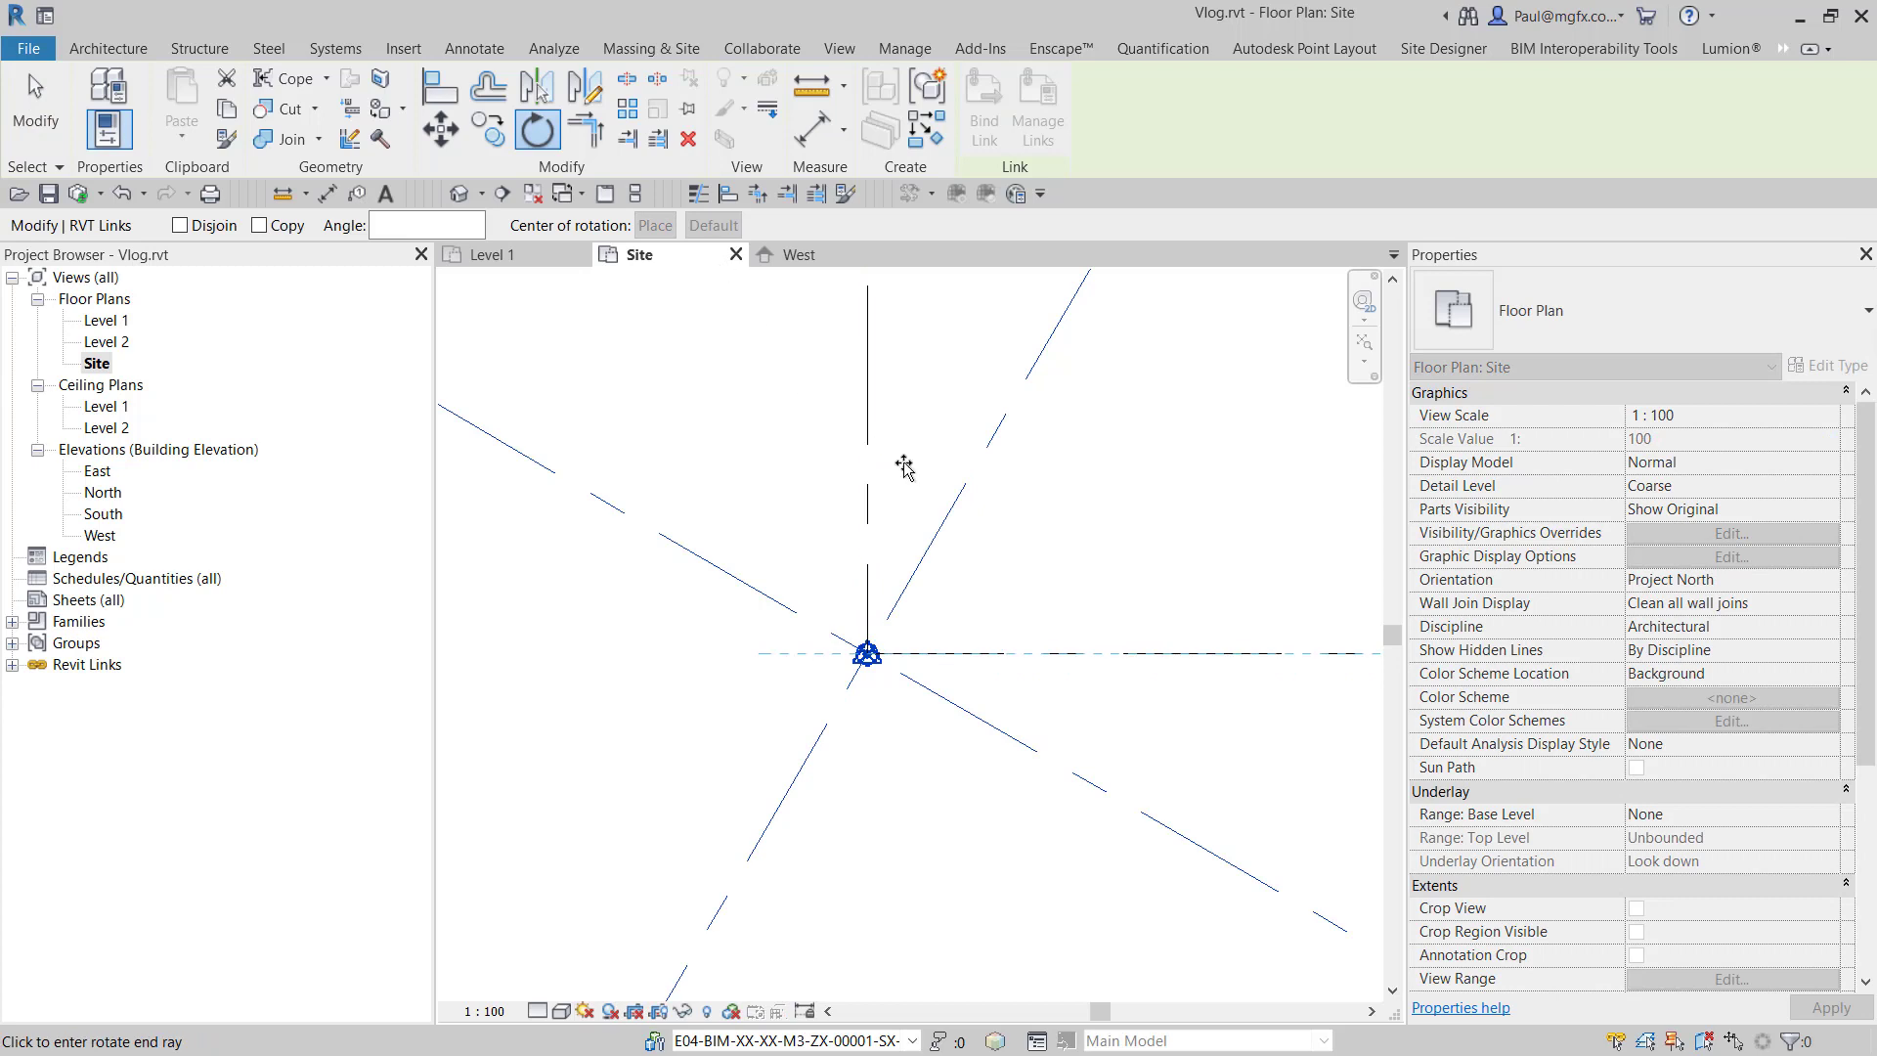
{"action": "left_click", "coordinate": [955, 504]}
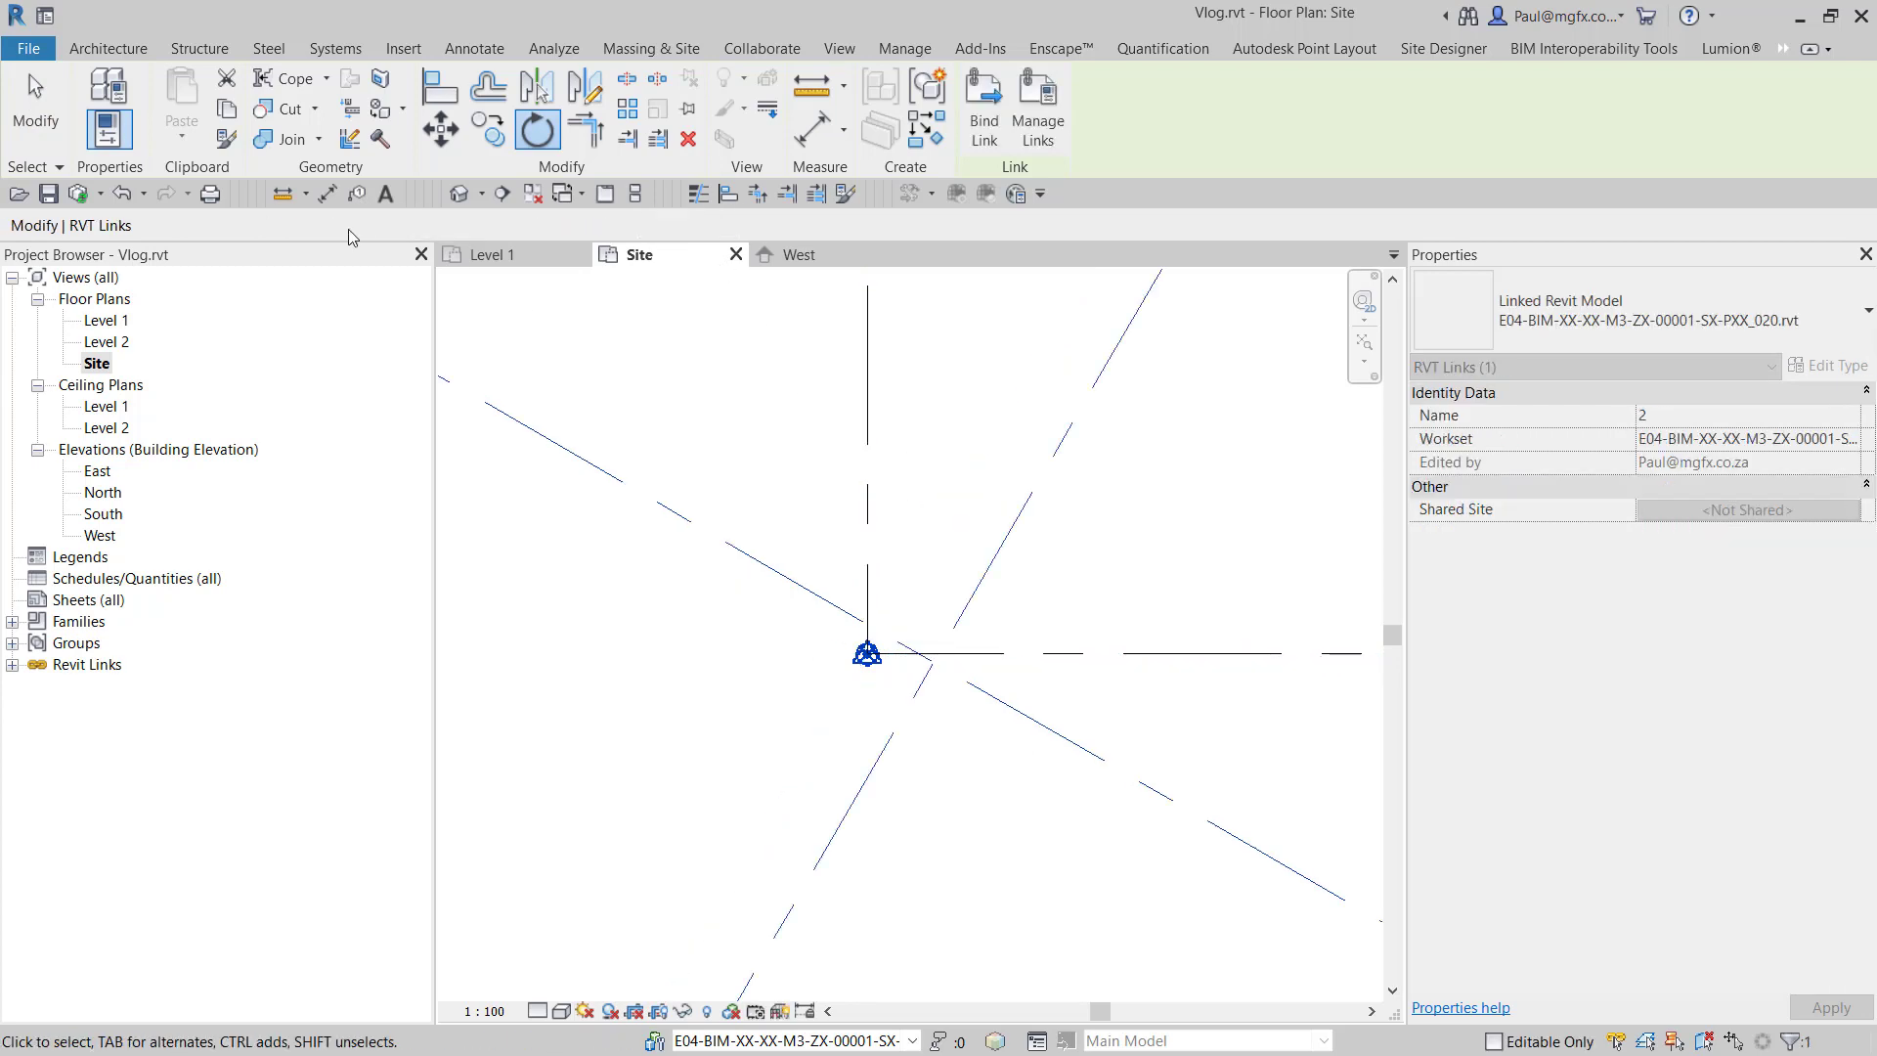
{"action": "left_click", "coordinate": [101, 194]}
{"action": "left_click", "coordinate": [147, 233]}
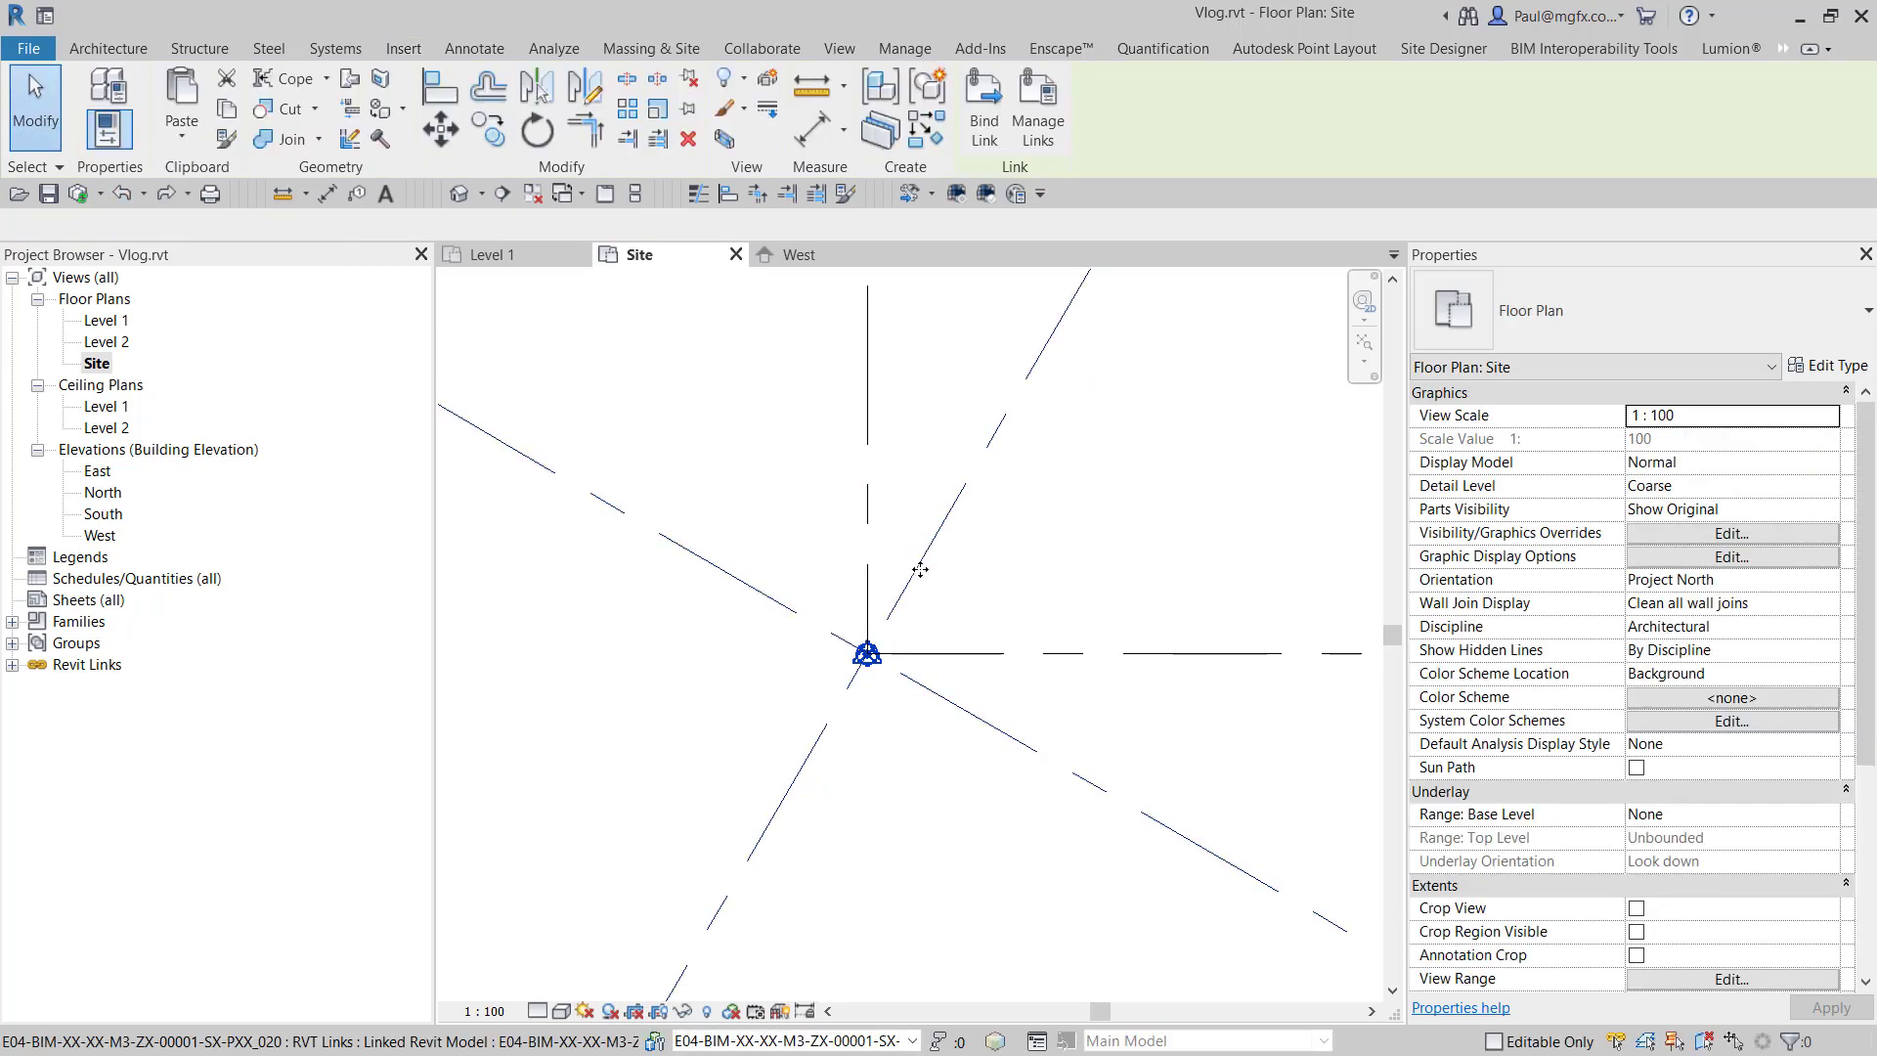
- Rotate the linked _020 model about the host grid intersection so its grids align with the host grids
{"action": "left_click", "coordinate": [536, 143]}
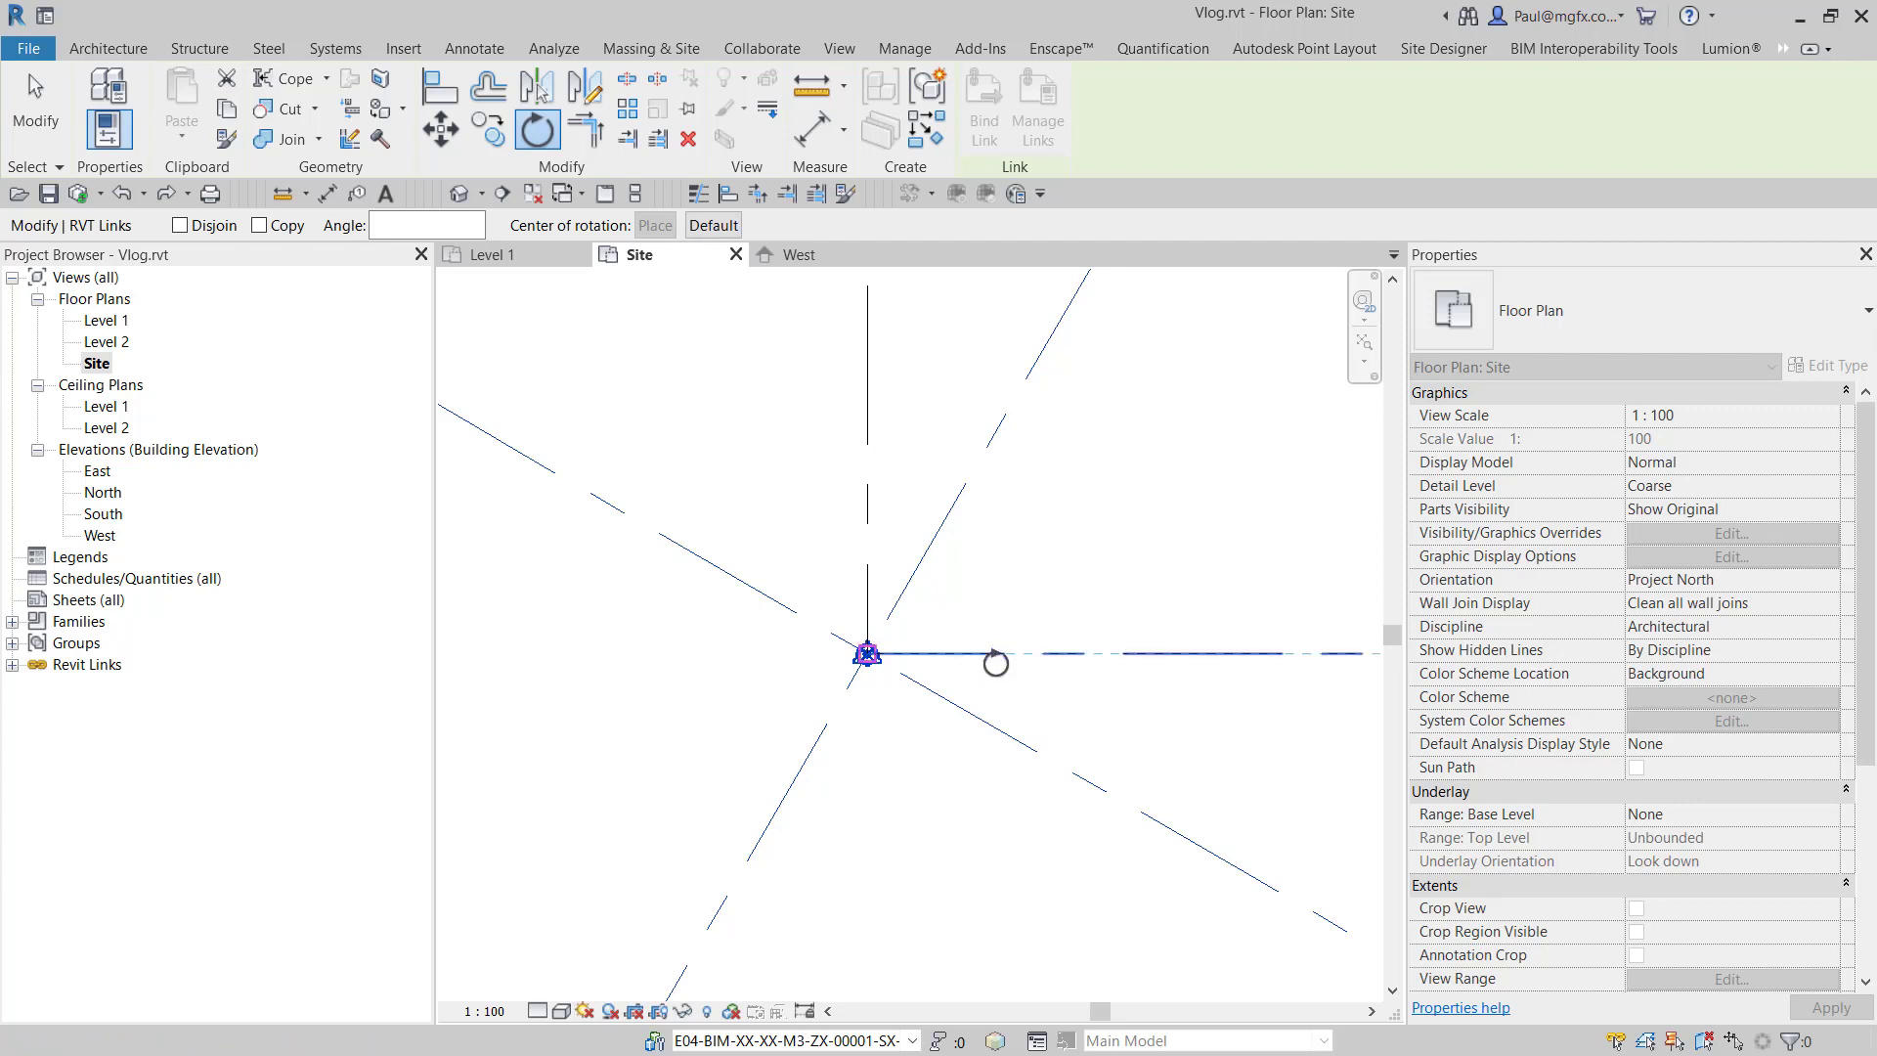
{"action": "left_click", "coordinate": [953, 516]}
{"action": "left_click", "coordinate": [864, 436]}
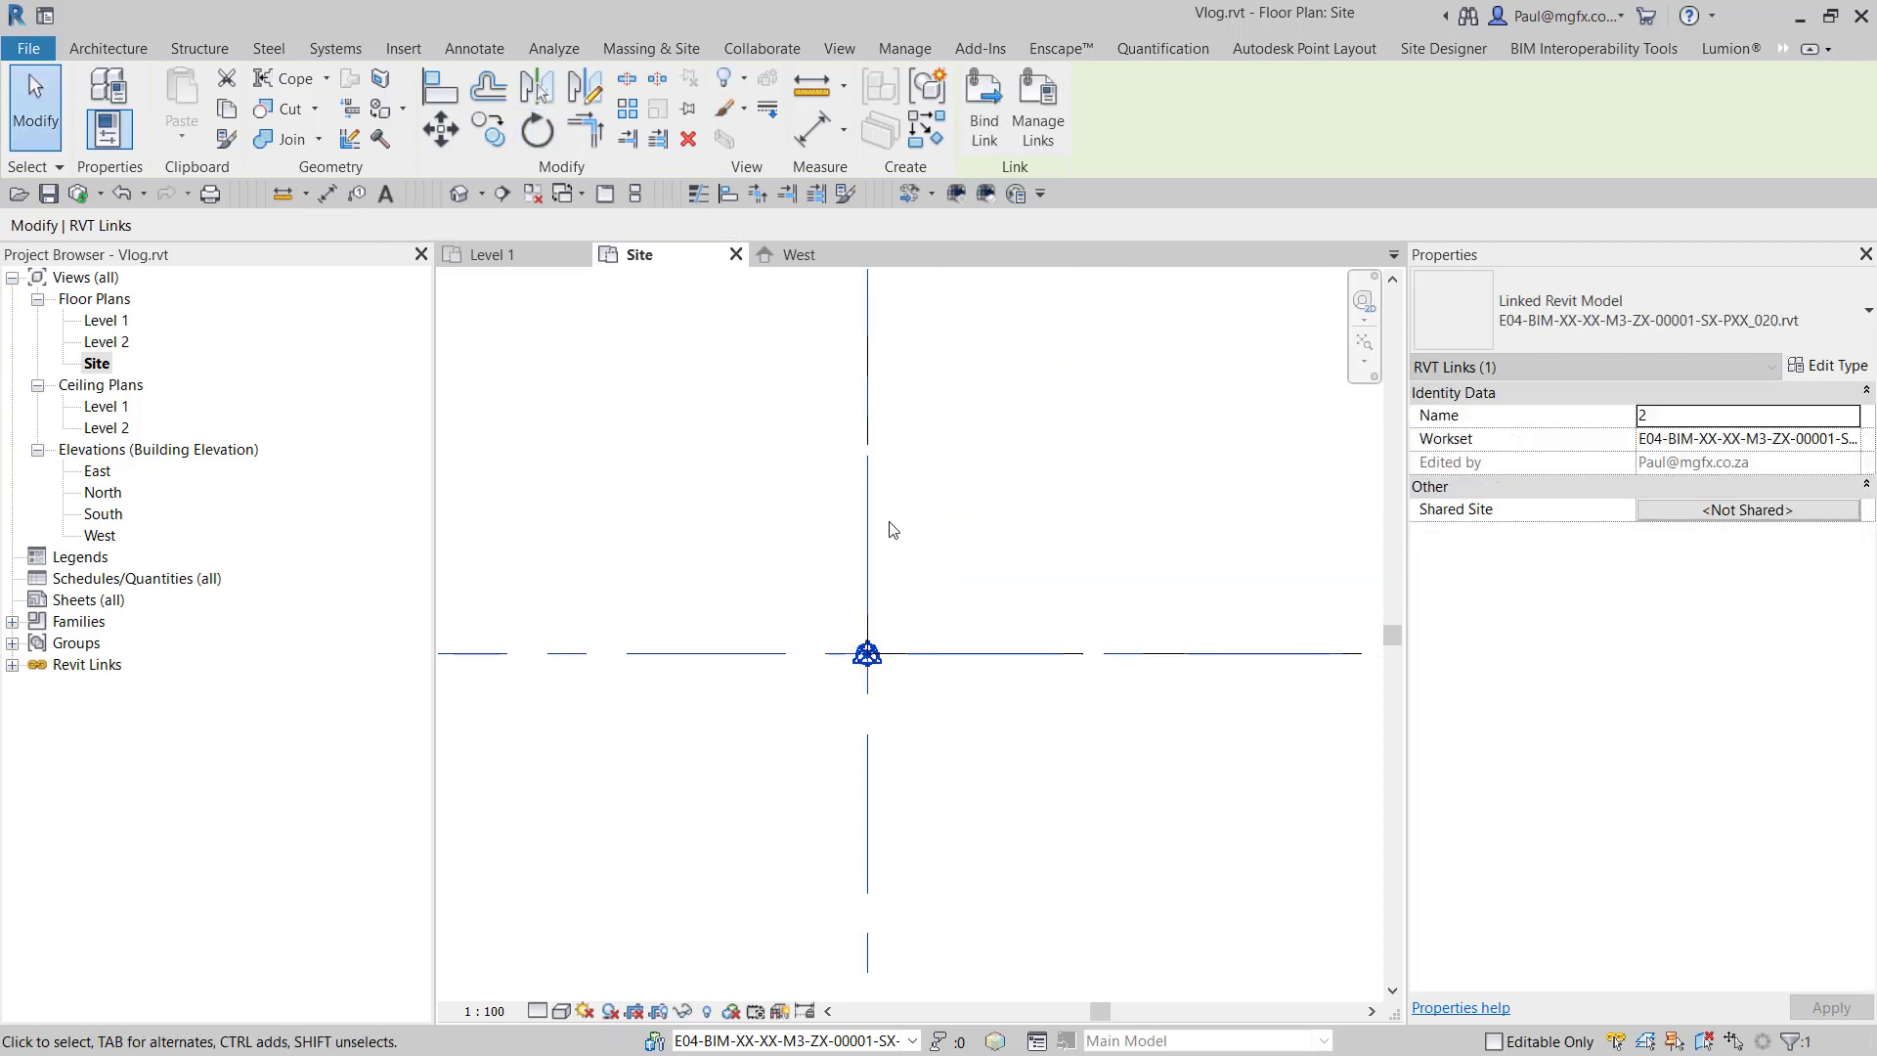
{"action": "middle_click_drag", "start_coordinate": [942, 636], "coordinate": [1169, 678]}
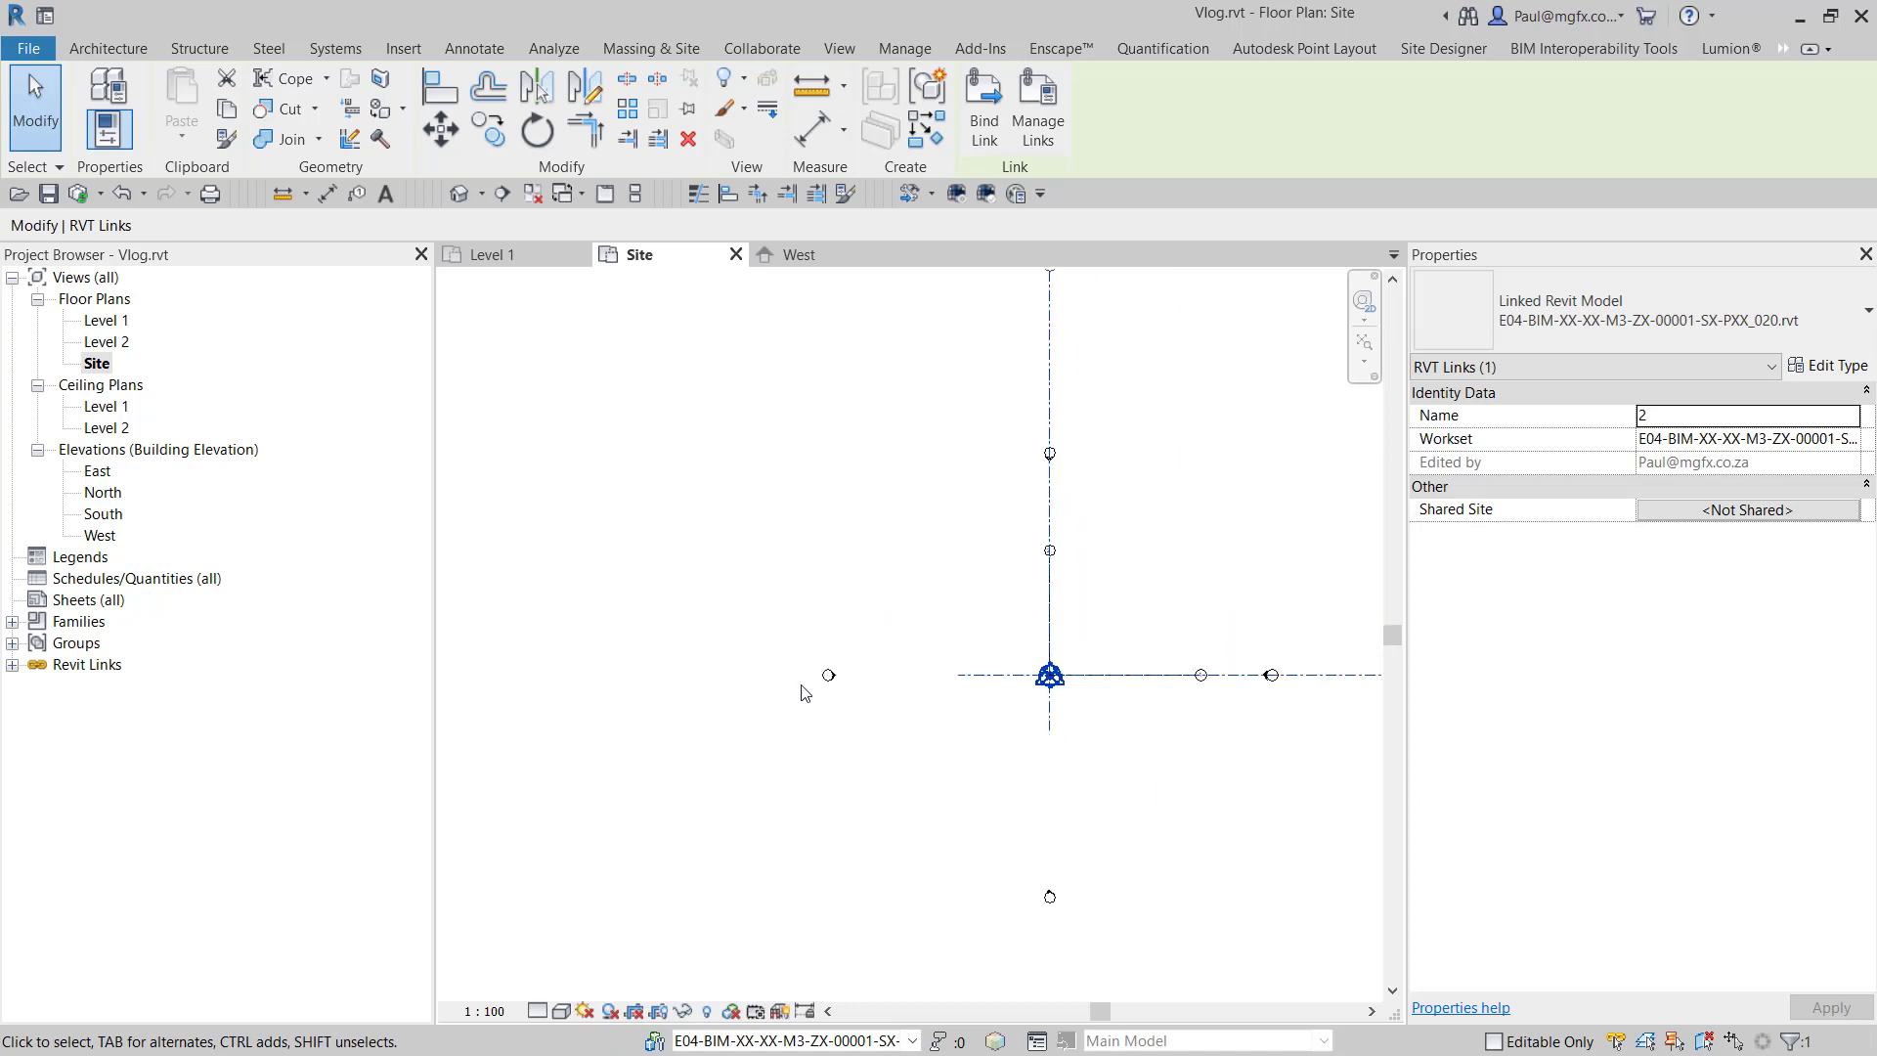
{"action": "key", "text": "Escape"}
- In the West elevation, move the linked _020 model vertically so its level line lands on the host's Level 1
{"action": "double_click", "coordinate": [860, 654]}
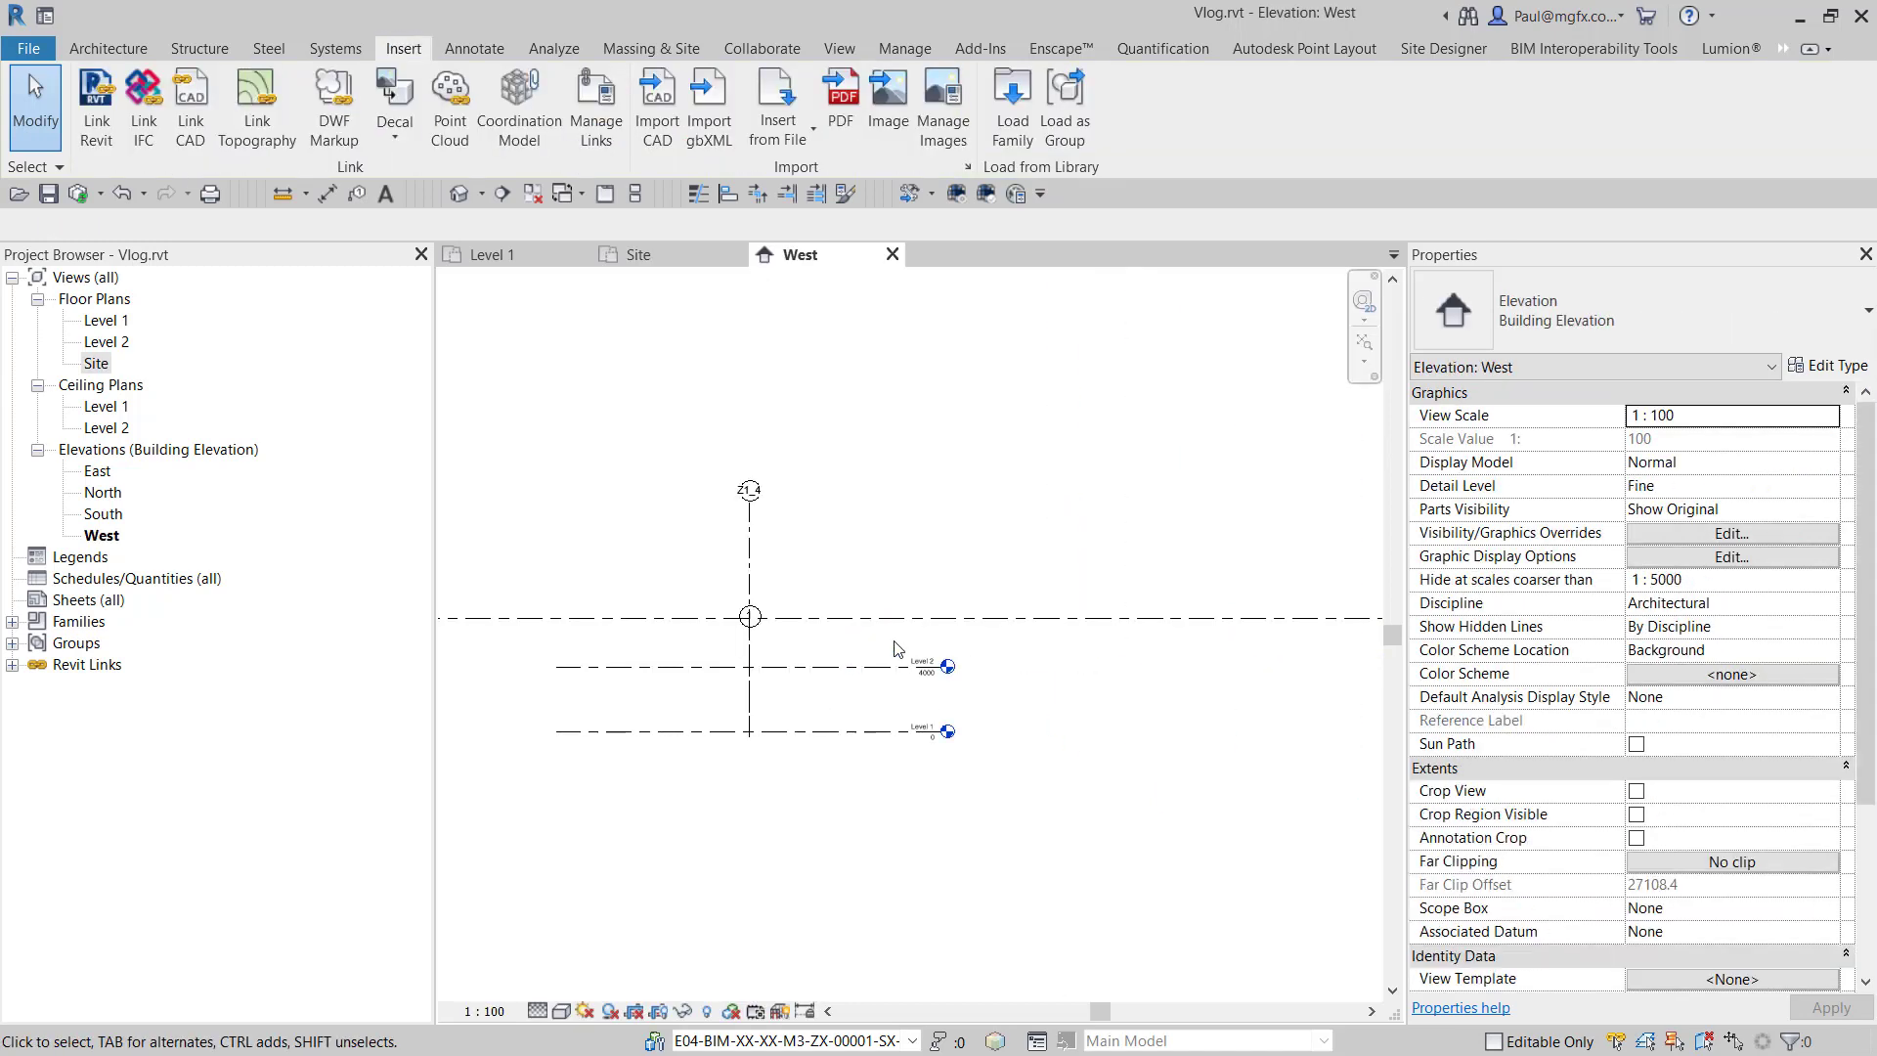
{"action": "scroll", "coordinate": [852, 653], "scroll_direction": "up", "scroll_amount": 4}
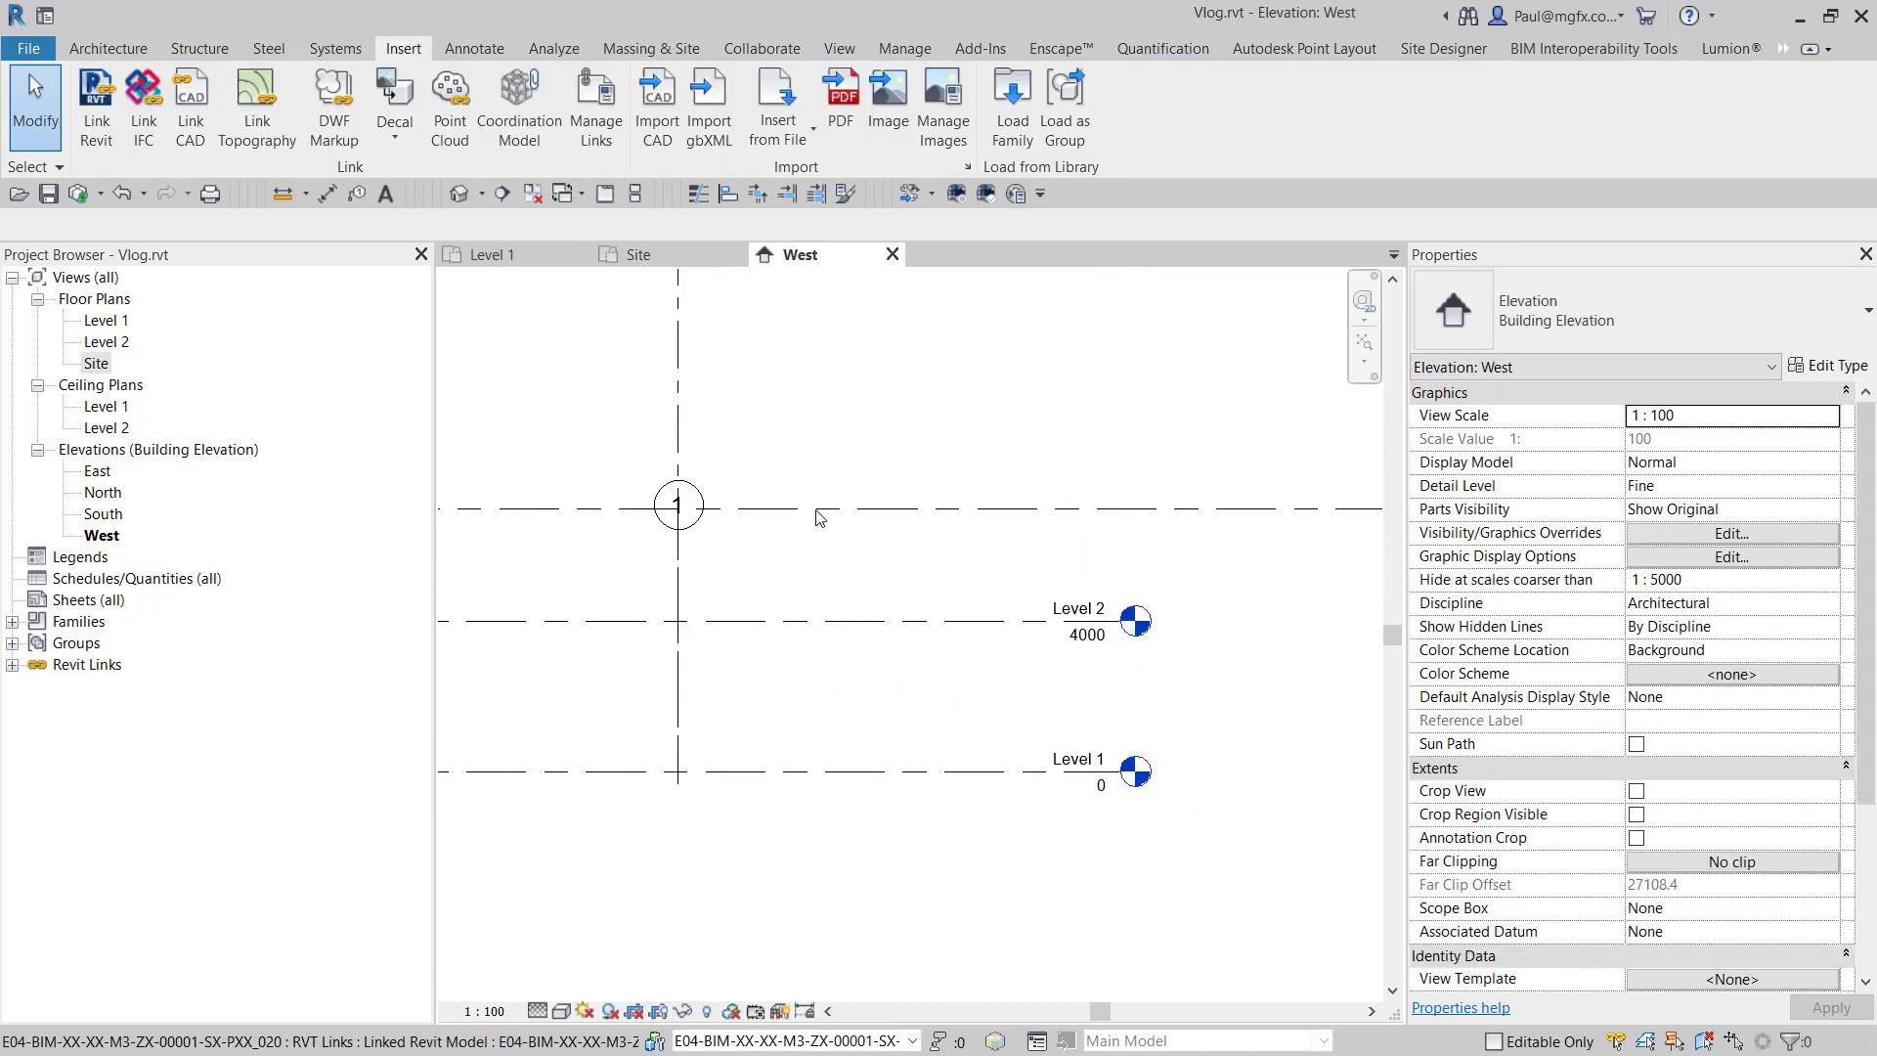
{"action": "left_click", "coordinate": [819, 511]}
{"action": "left_click", "coordinate": [443, 133]}
{"action": "scroll", "coordinate": [779, 537], "scroll_direction": "down", "scroll_amount": 5}
{"action": "scroll", "coordinate": [804, 534], "scroll_direction": "up", "scroll_amount": 4}
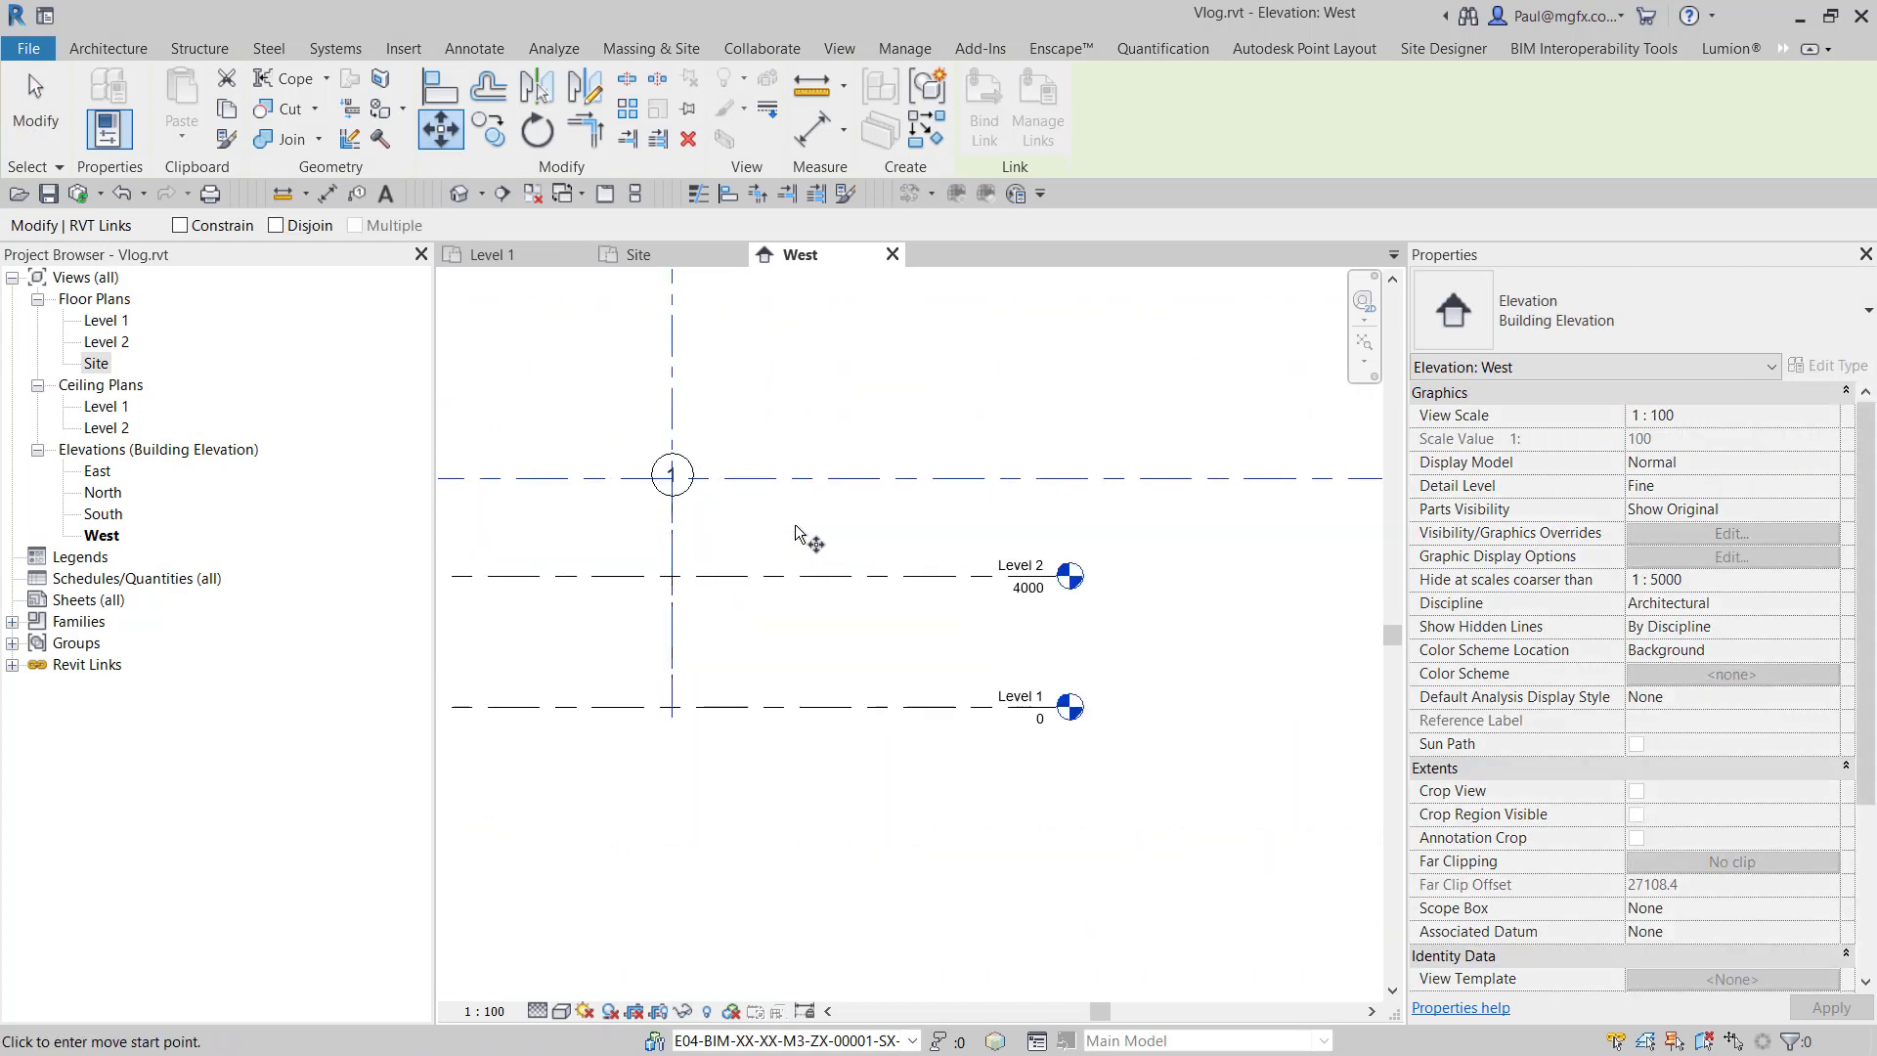
{"action": "left_click", "coordinate": [804, 462]}
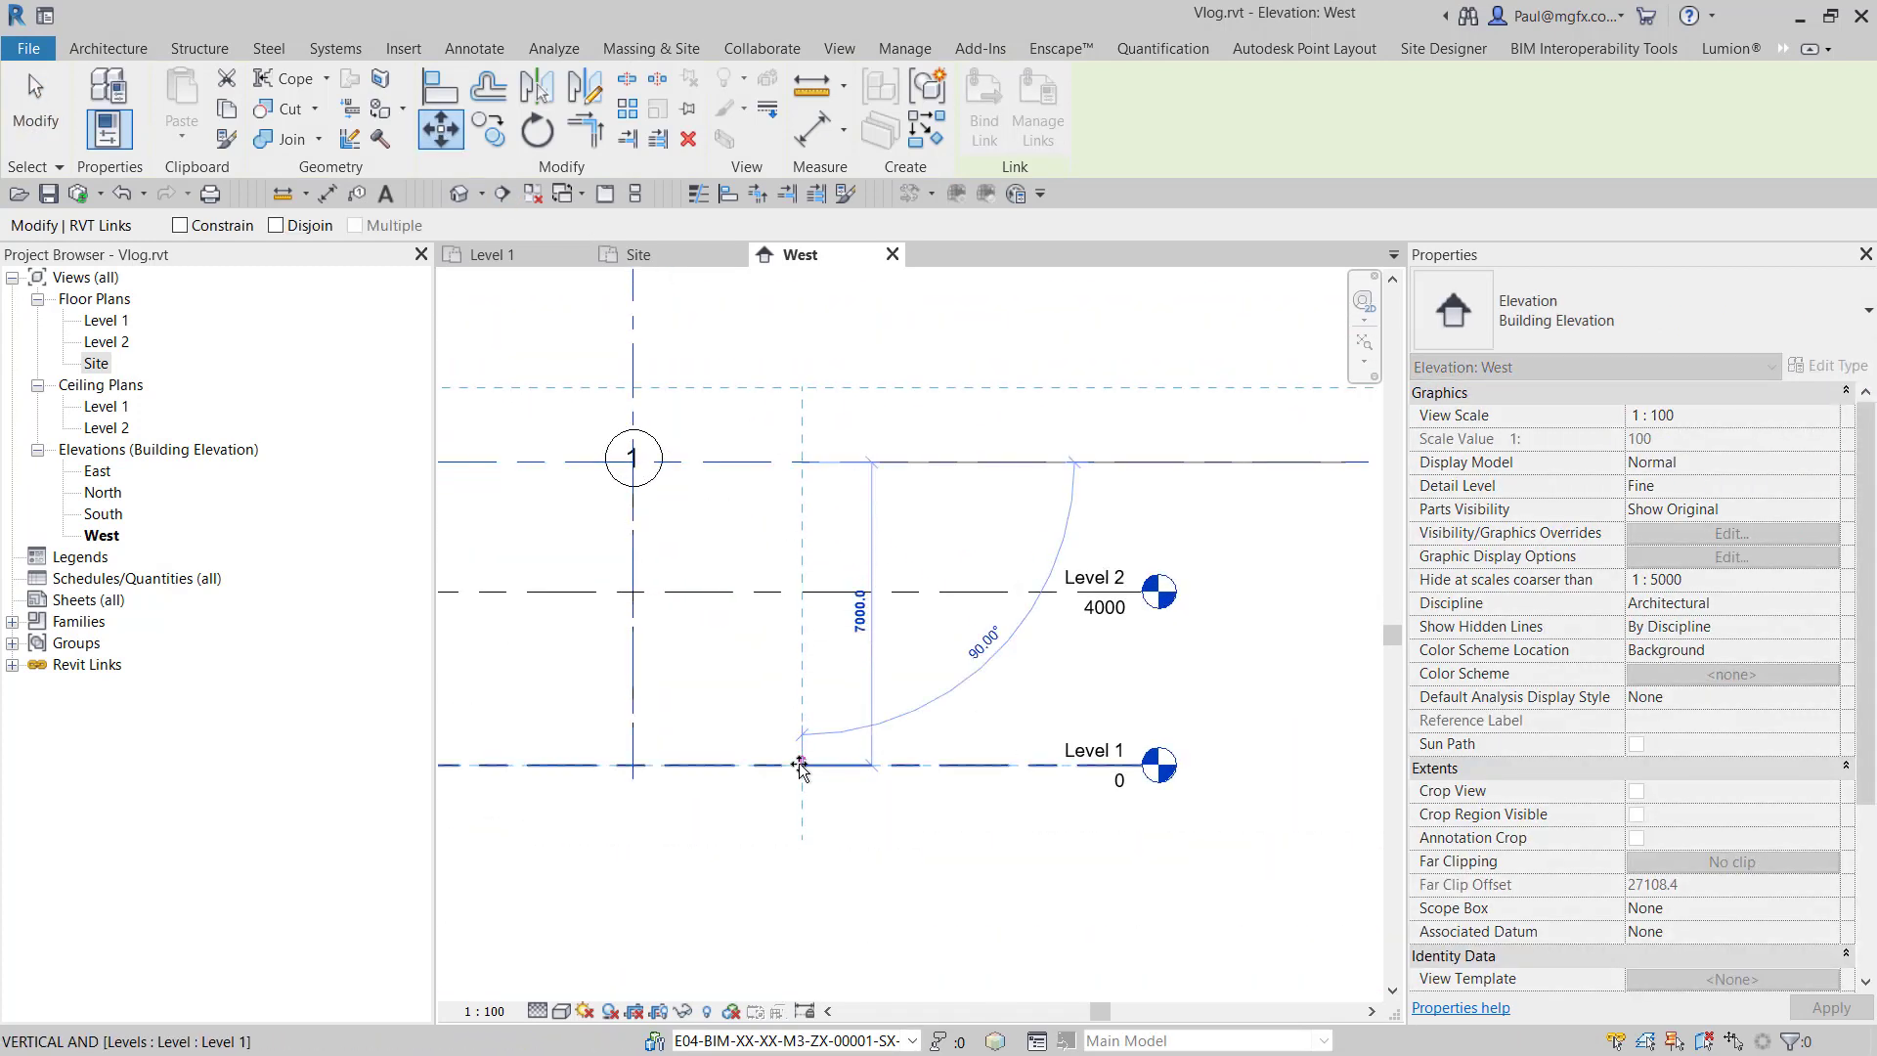
{"action": "left_click", "coordinate": [800, 761]}
{"action": "scroll", "coordinate": [959, 649], "scroll_direction": "down", "scroll_amount": 4}
{"action": "key", "text": "Escape"}
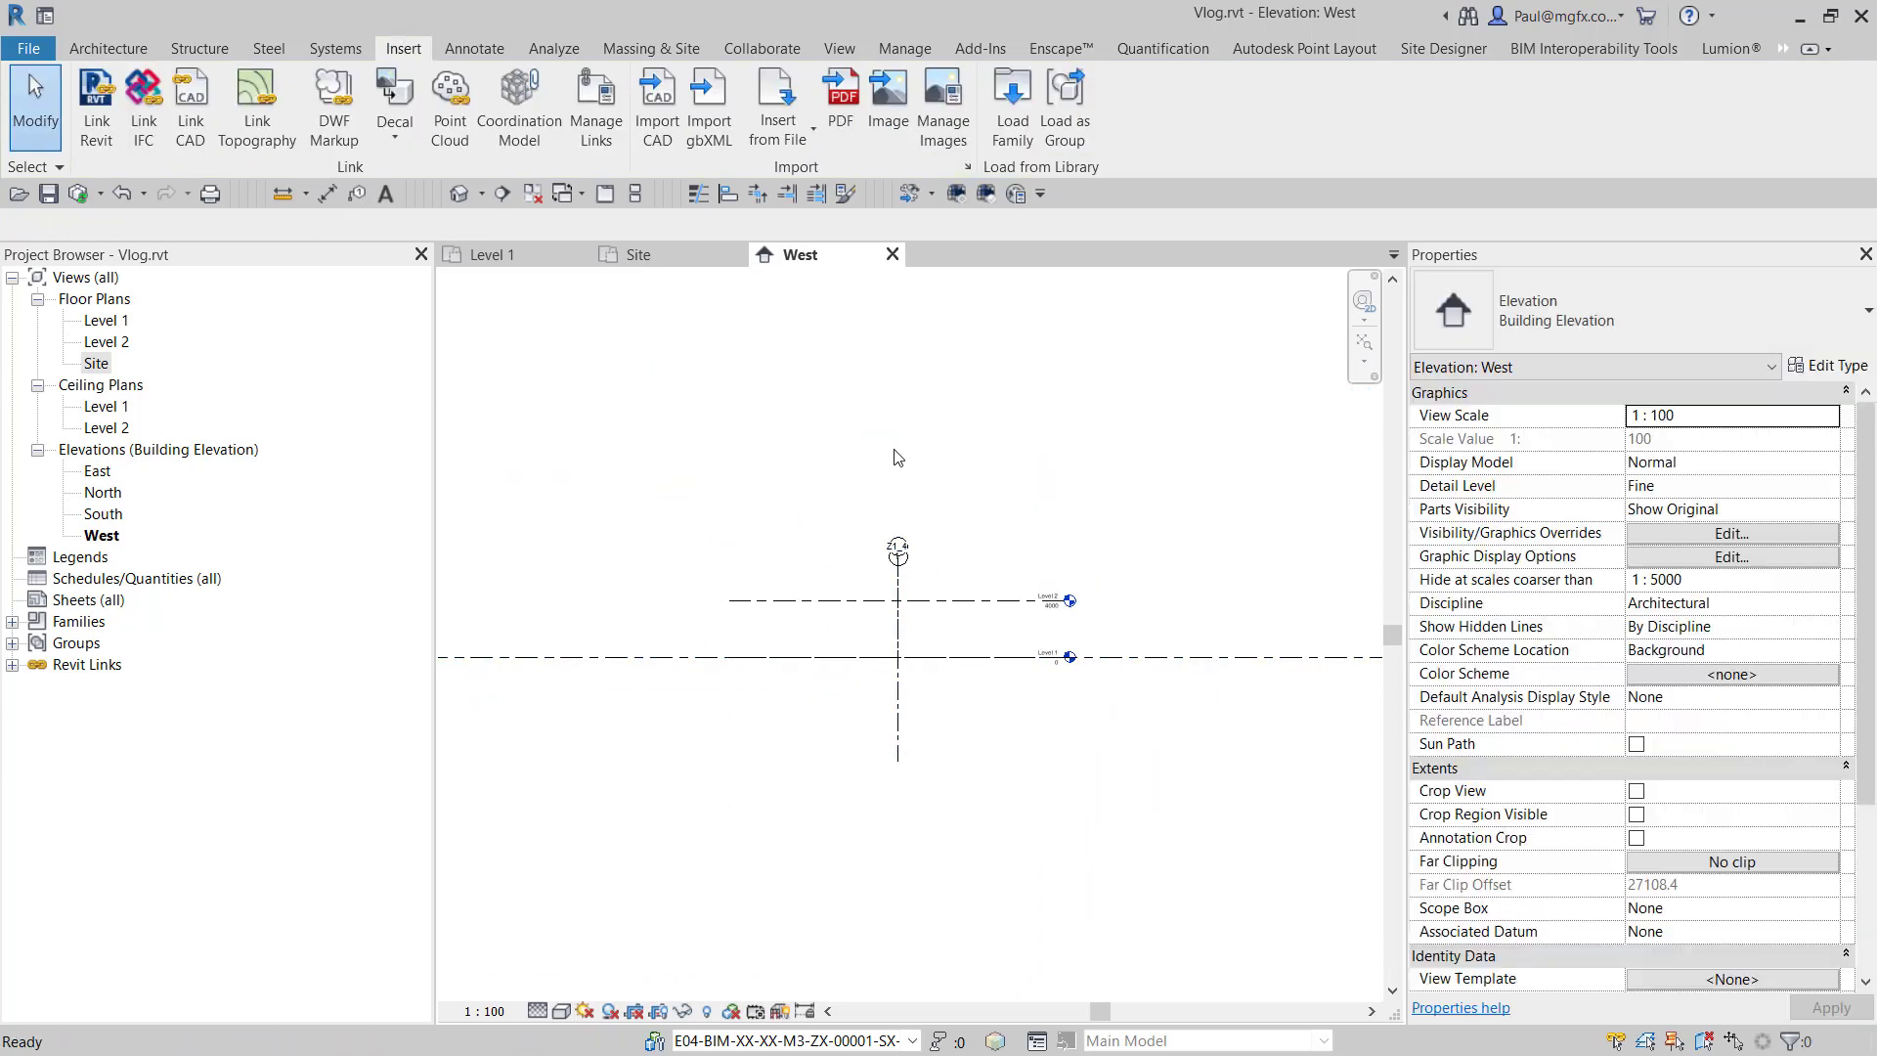
- Return to the Site plan and acquire shared coordinates from the linked _020 model
{"action": "left_click", "coordinate": [689, 255]}
{"action": "scroll", "coordinate": [837, 702], "scroll_direction": "down", "scroll_amount": 3}
{"action": "scroll", "coordinate": [972, 700], "scroll_direction": "down", "scroll_amount": 5}
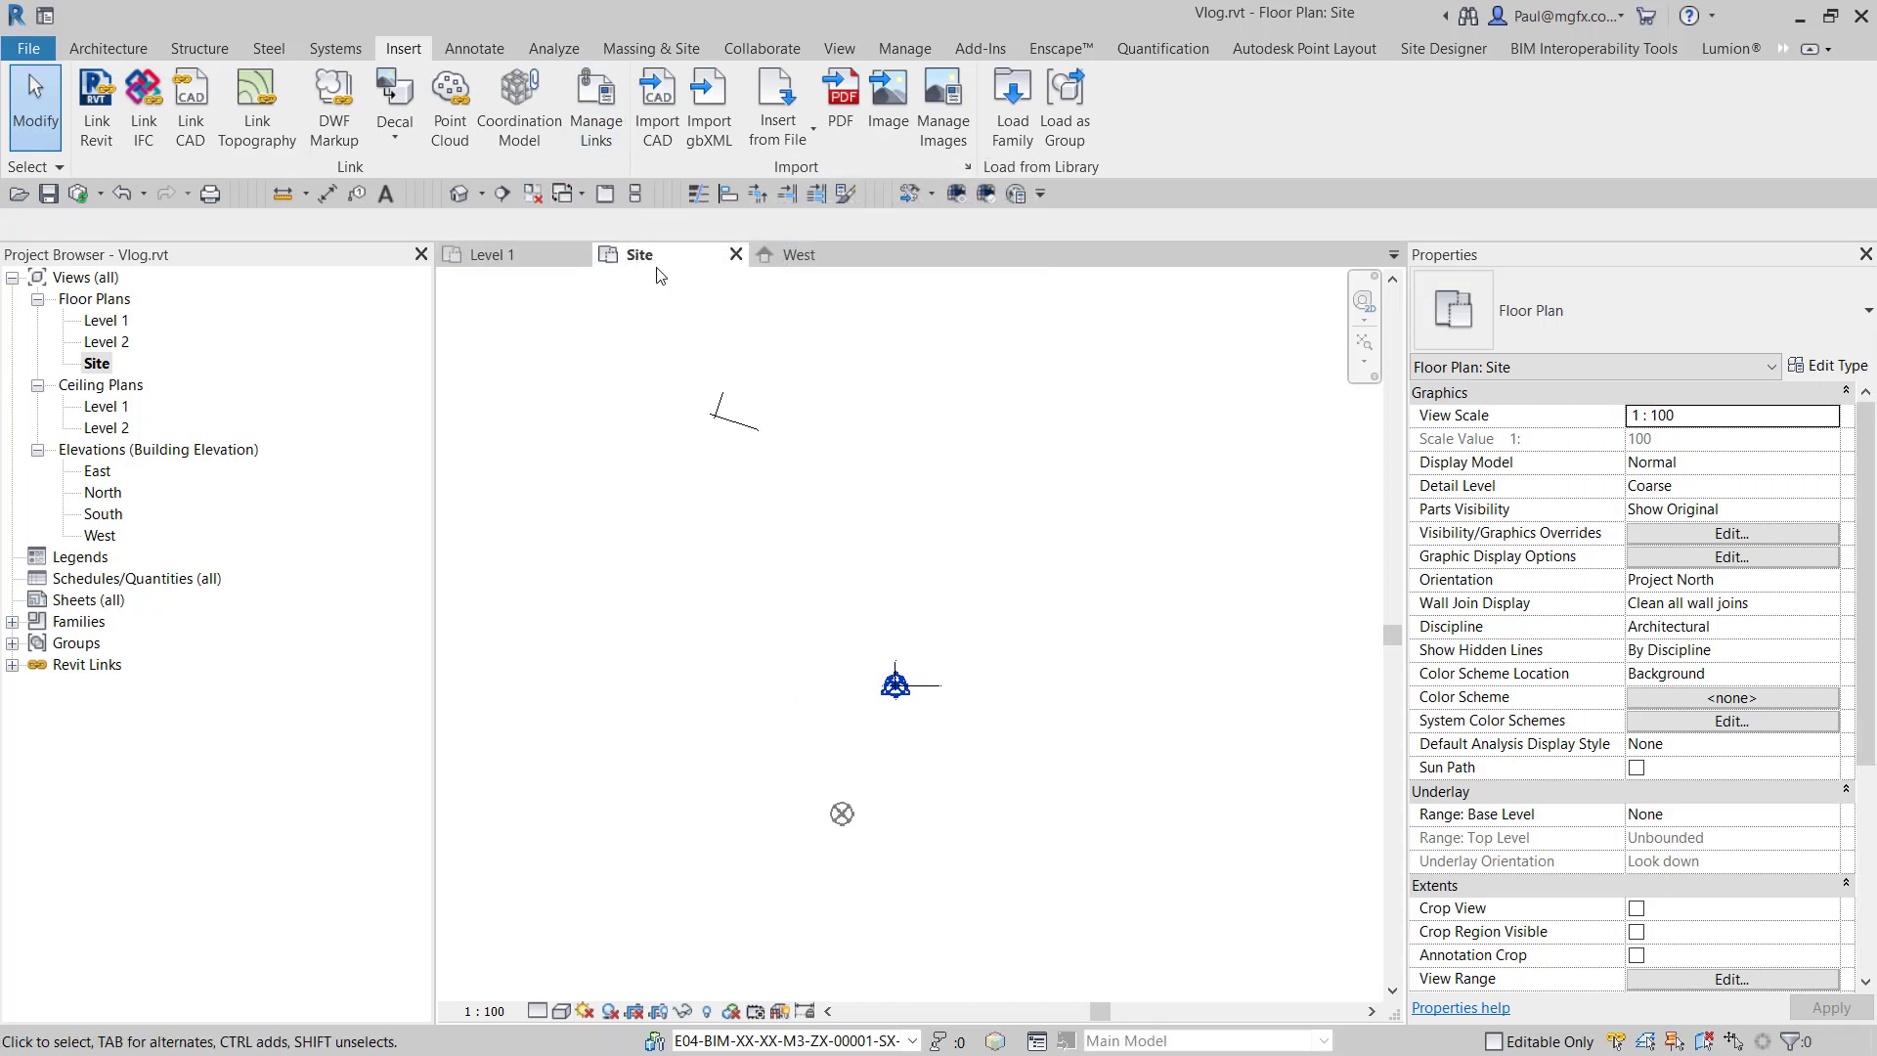
{"action": "left_click", "coordinate": [904, 49]}
{"action": "left_click", "coordinate": [885, 109]}
{"action": "left_click", "coordinate": [963, 147]}
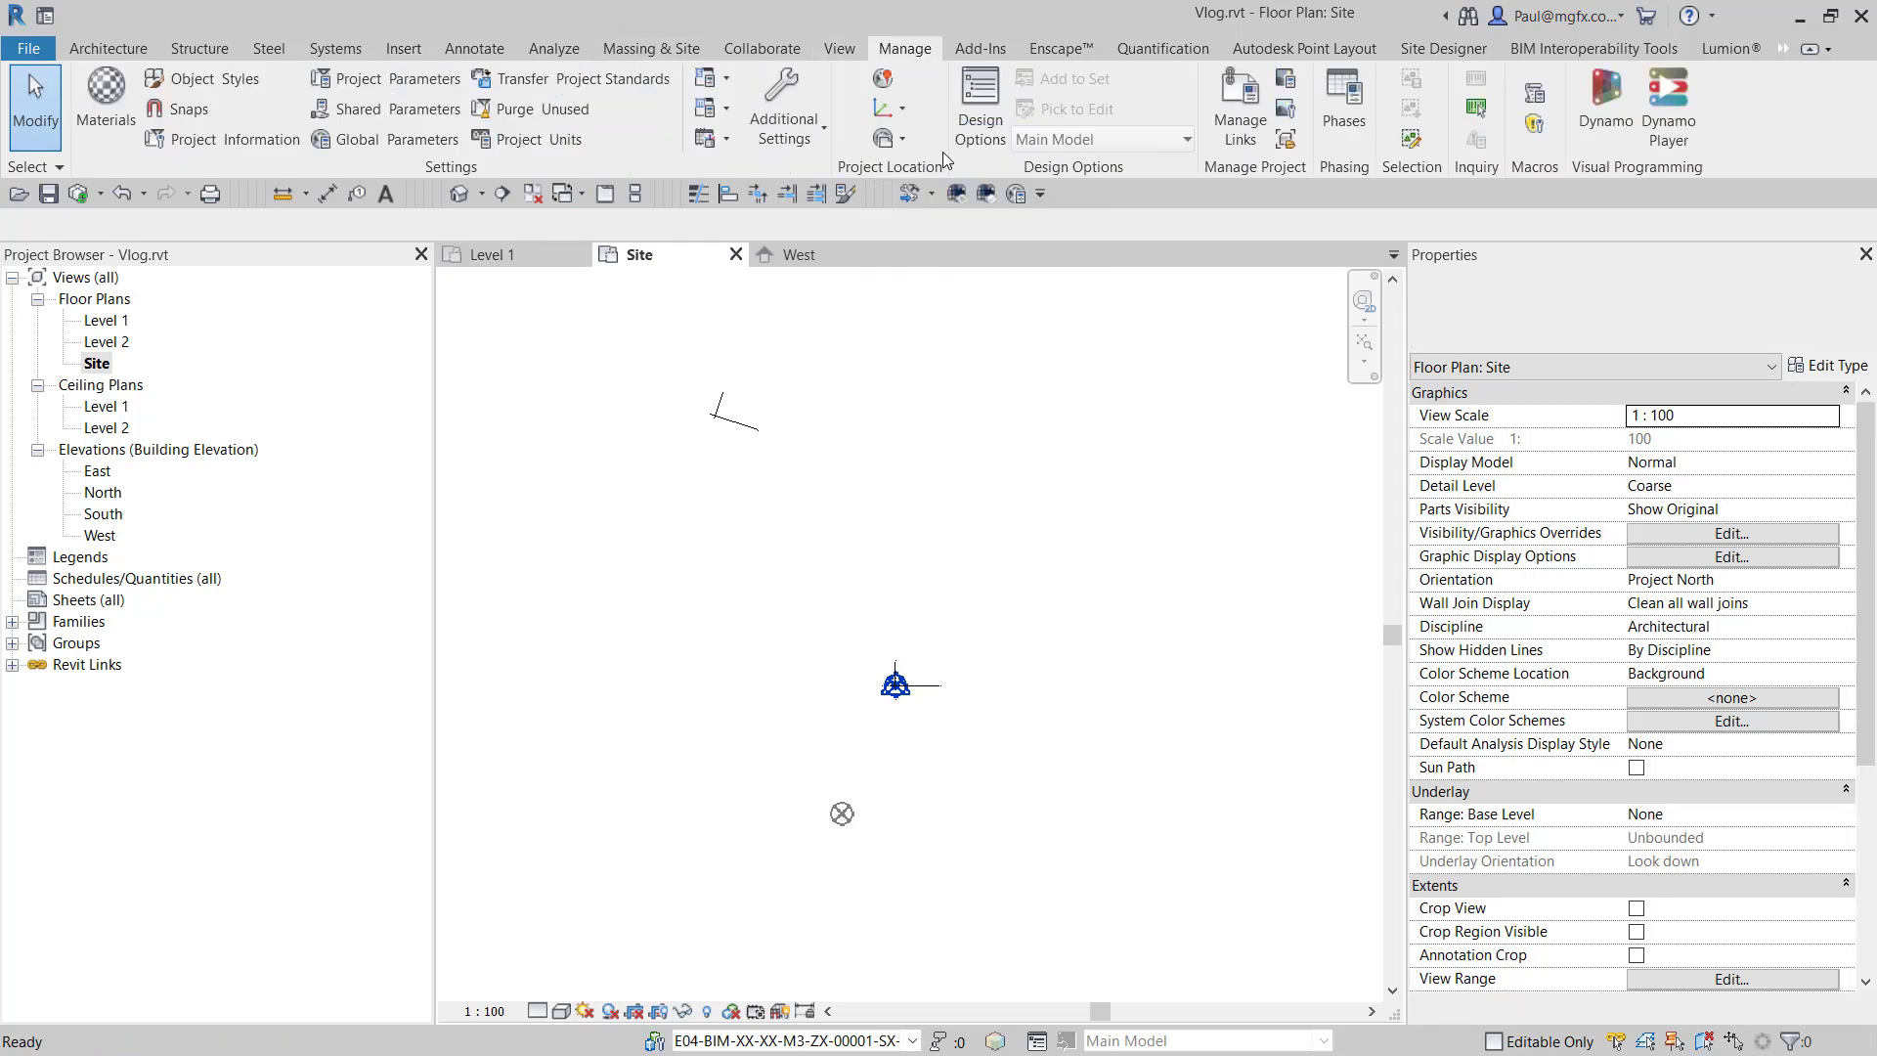
{"action": "left_click", "coordinate": [725, 423]}
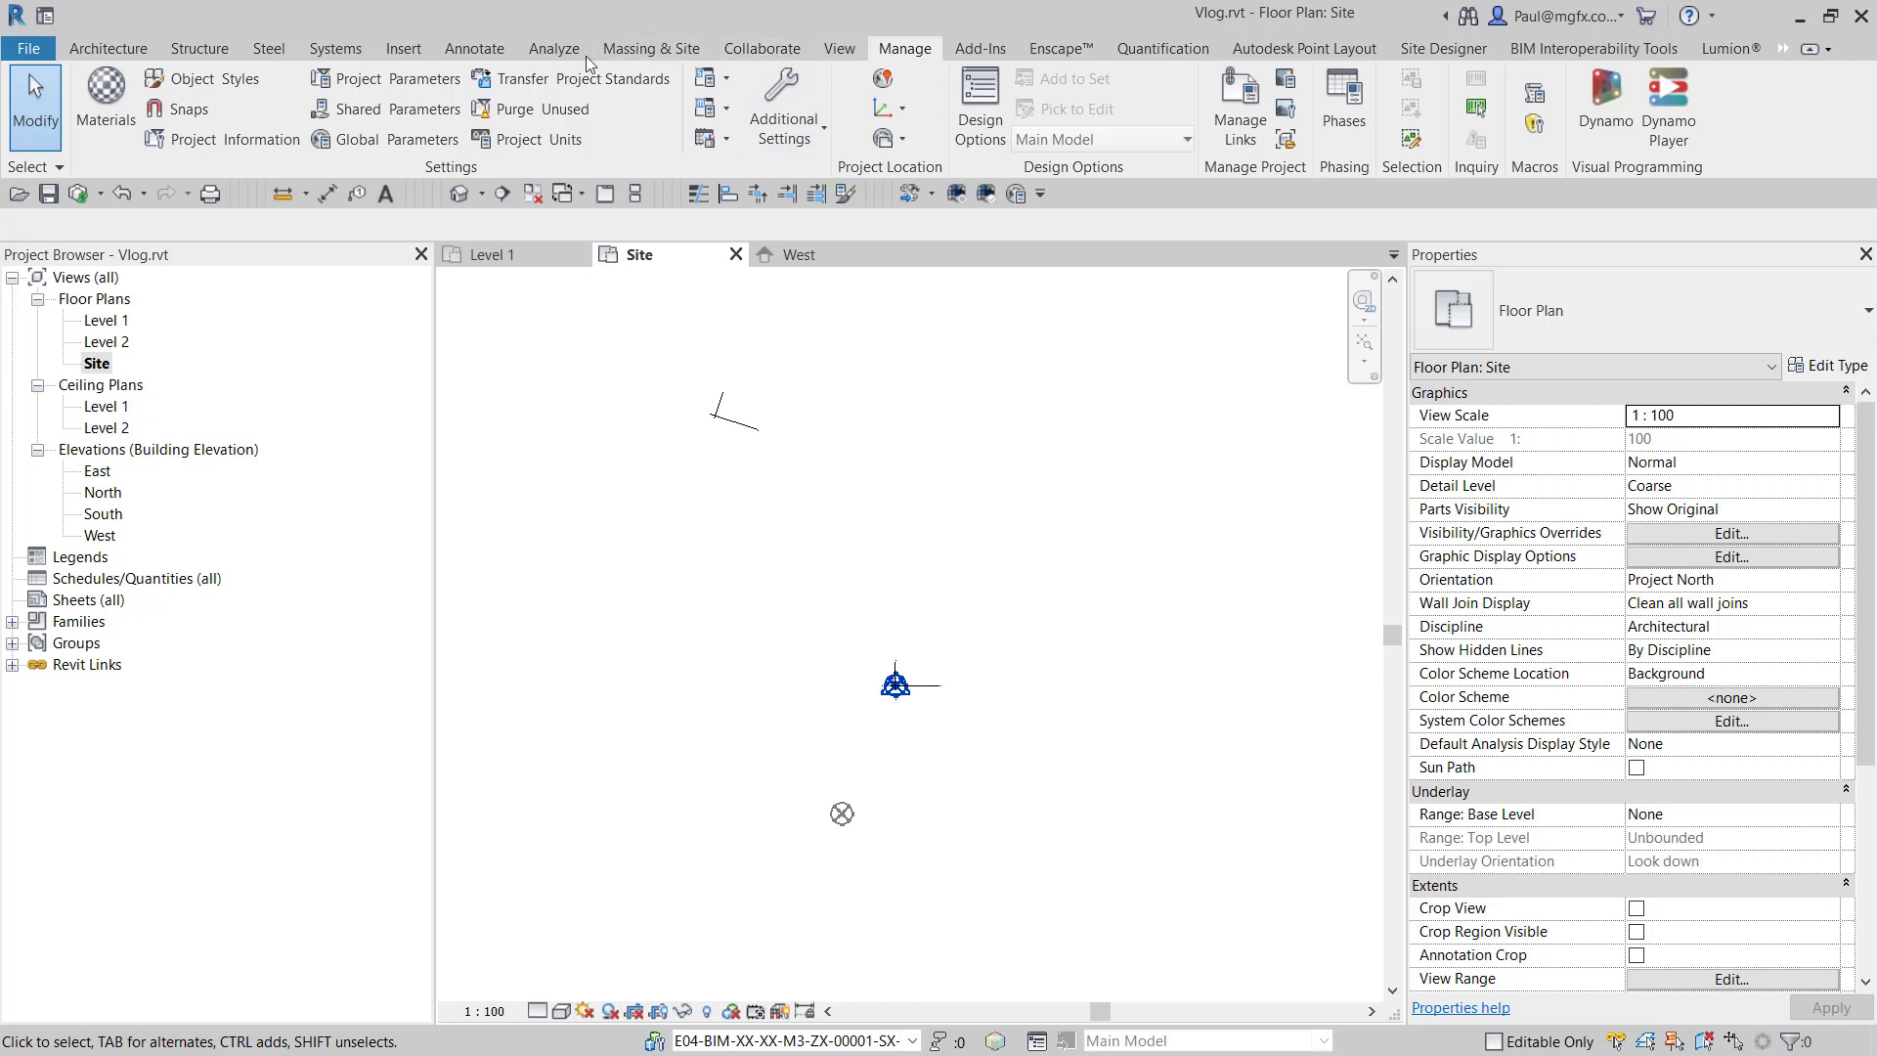
- Reload the E04-BIM-XX-XX-M3-ZX-00001-SX-PXX_020.rvt link
{"action": "left_click", "coordinate": [409, 48]}
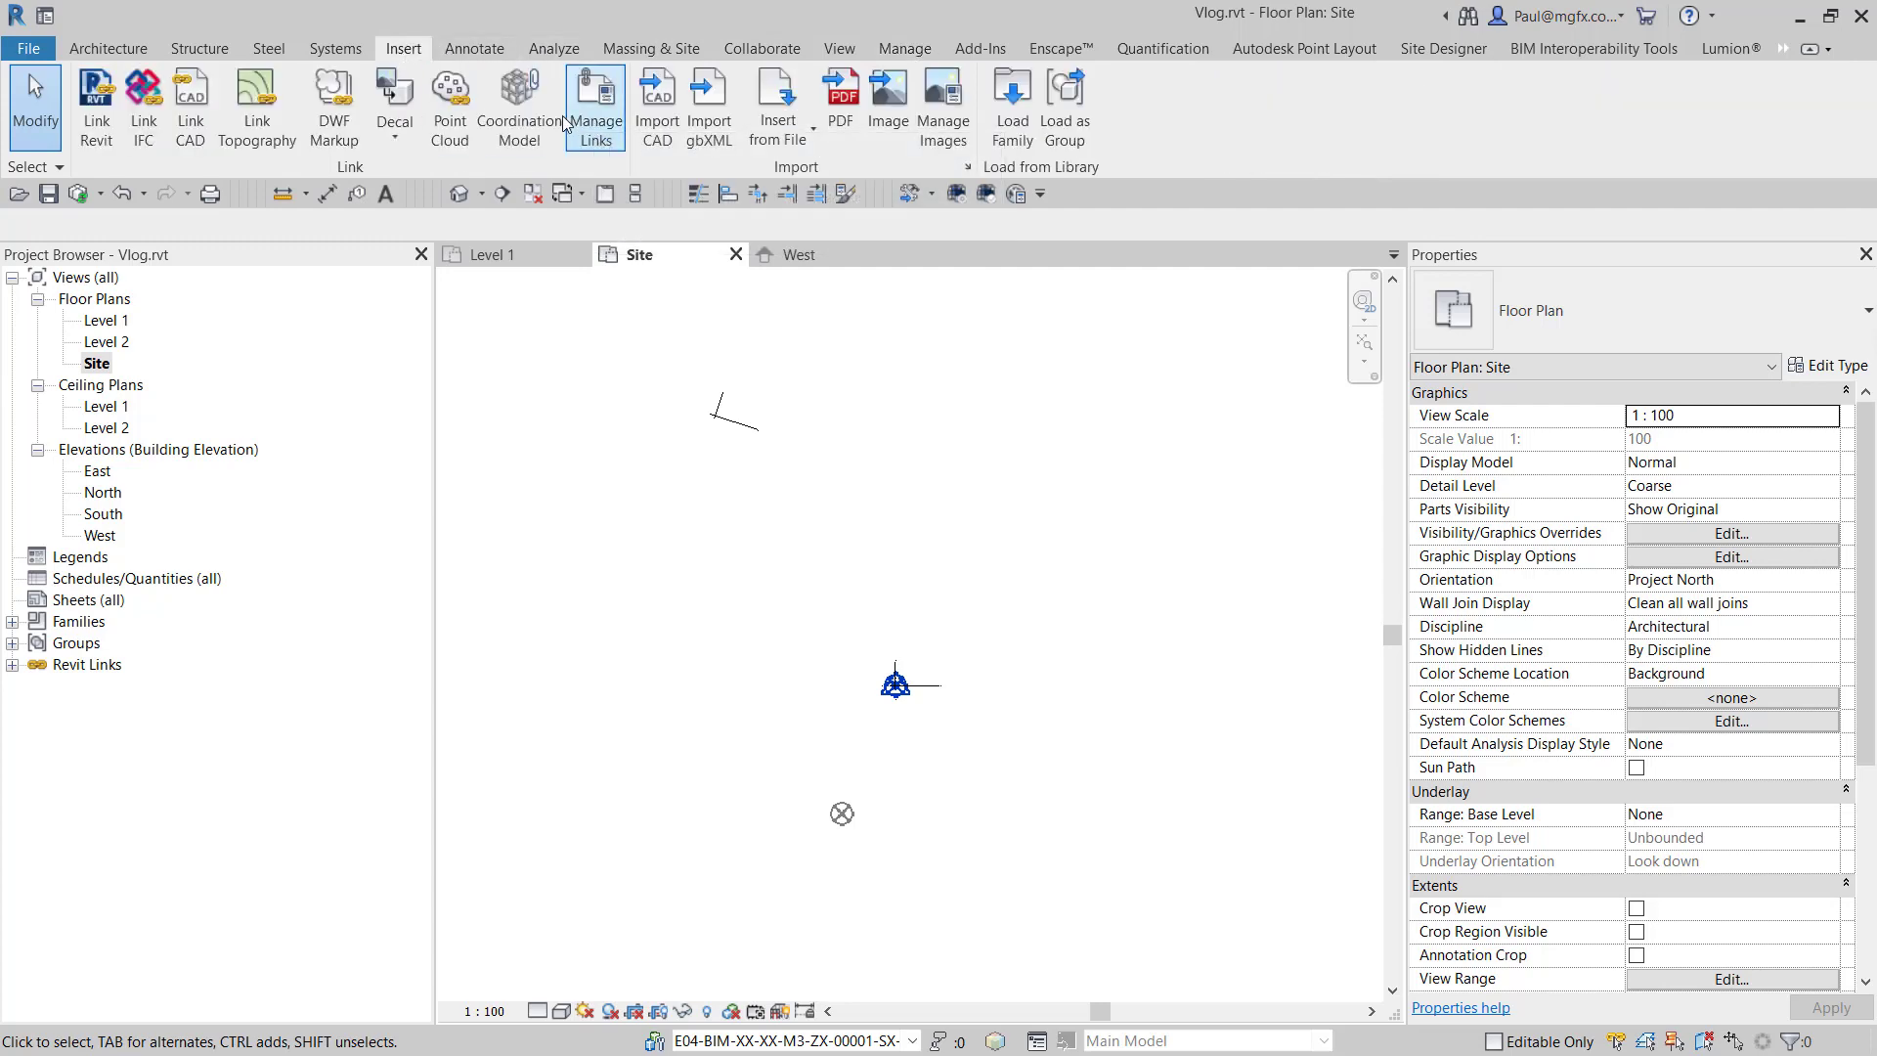
{"action": "left_click", "coordinate": [594, 142]}
{"action": "left_click", "coordinate": [350, 219]}
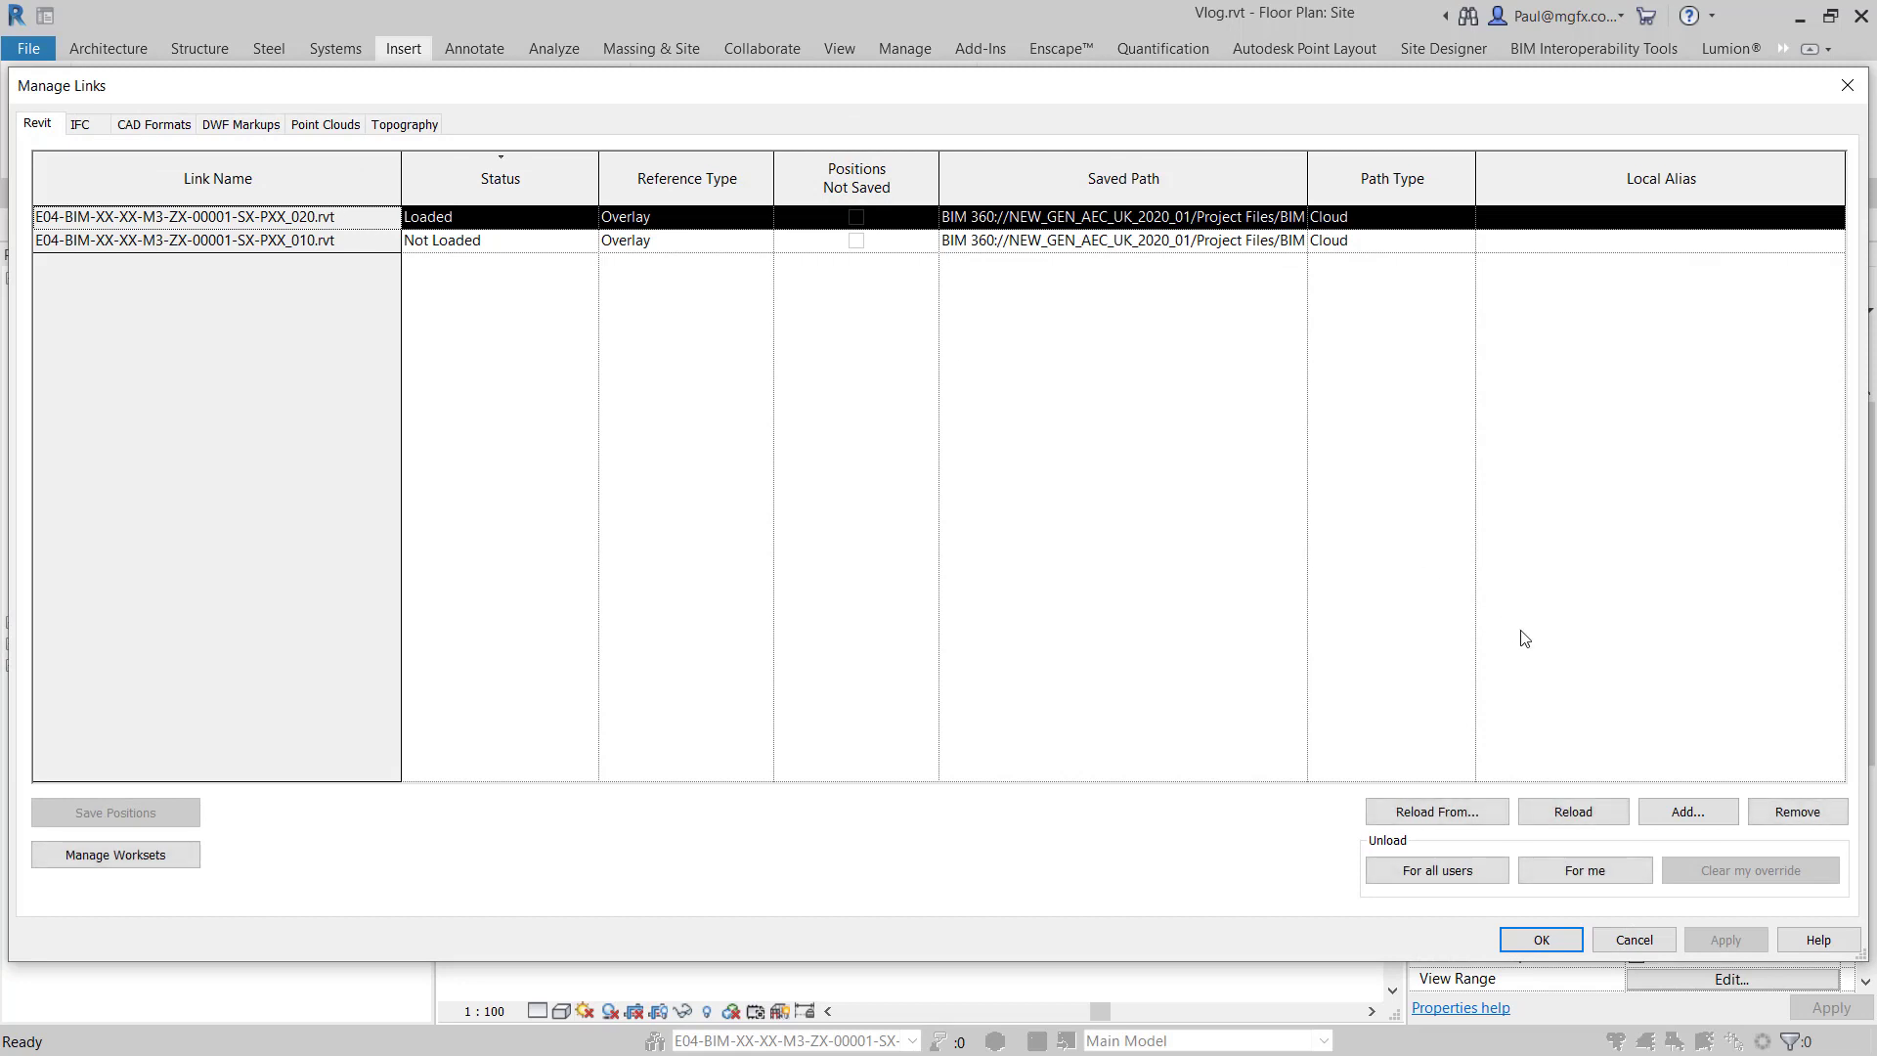
{"action": "left_click", "coordinate": [1564, 812]}
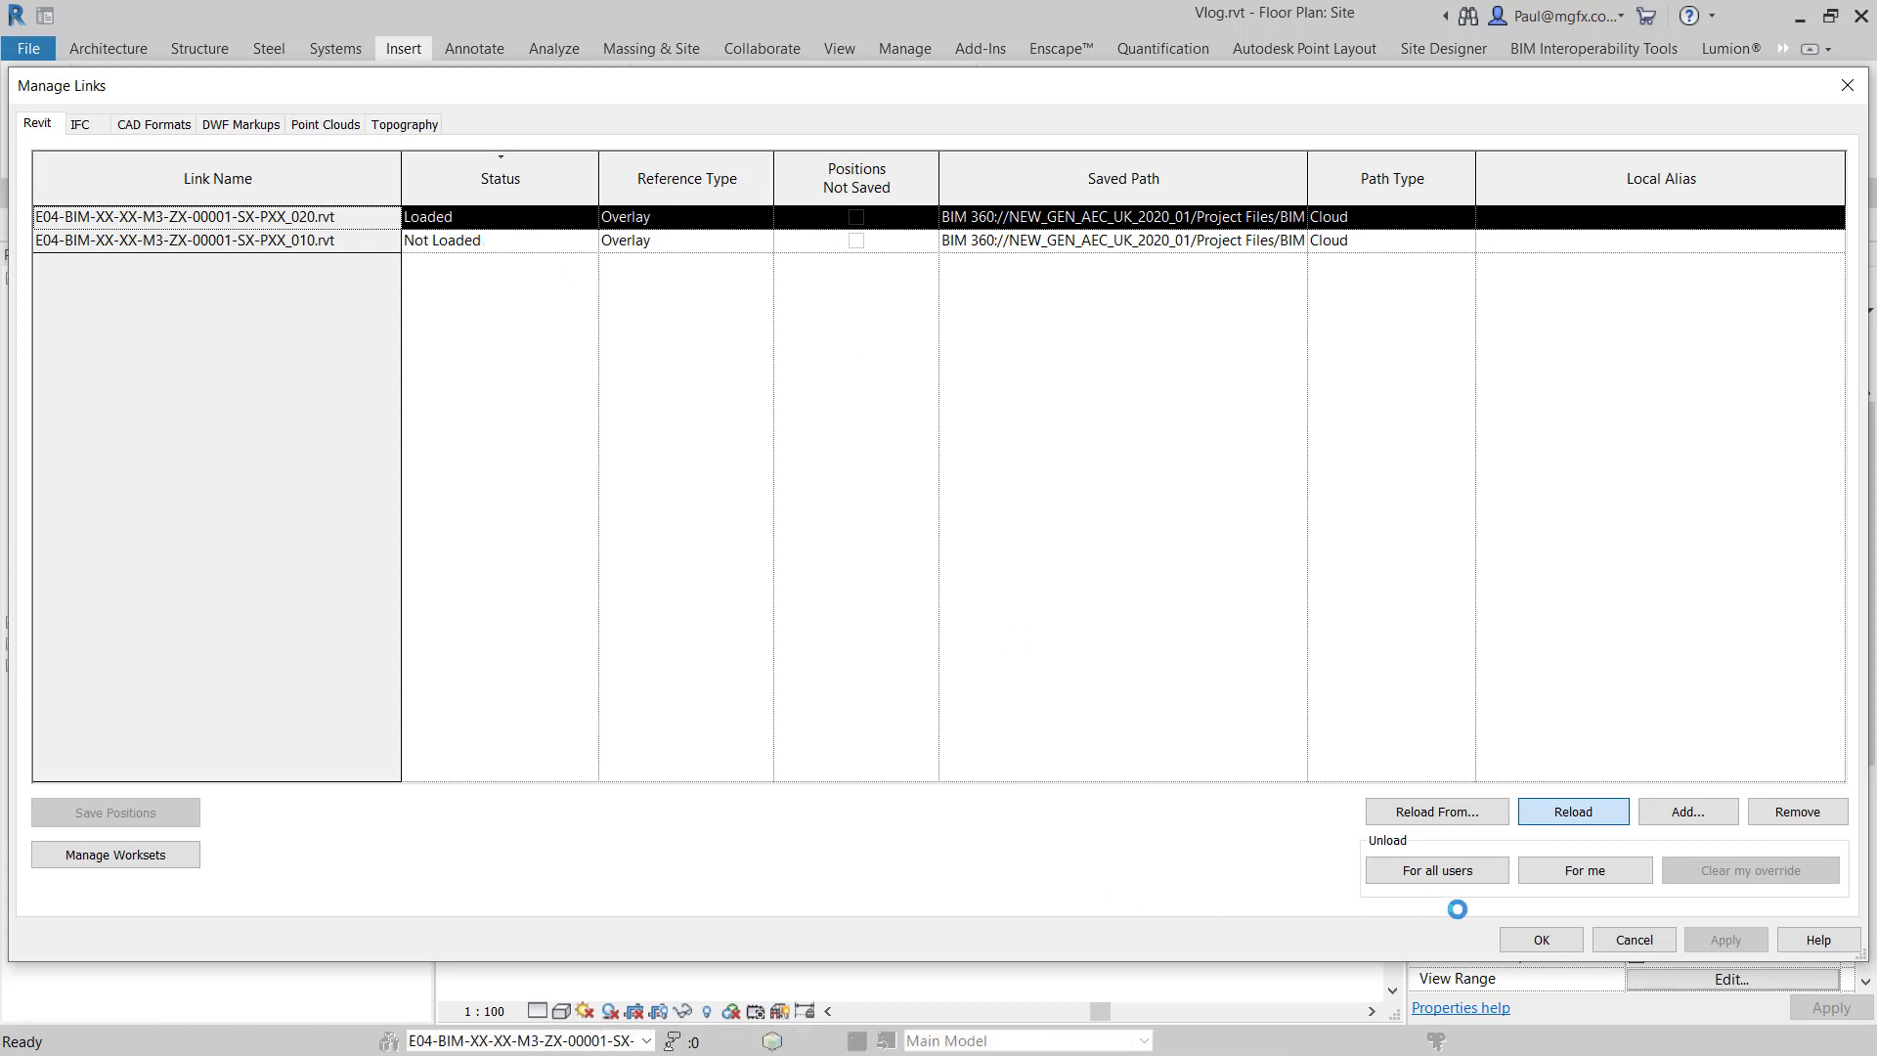
{"action": "left_click", "coordinate": [1541, 939]}
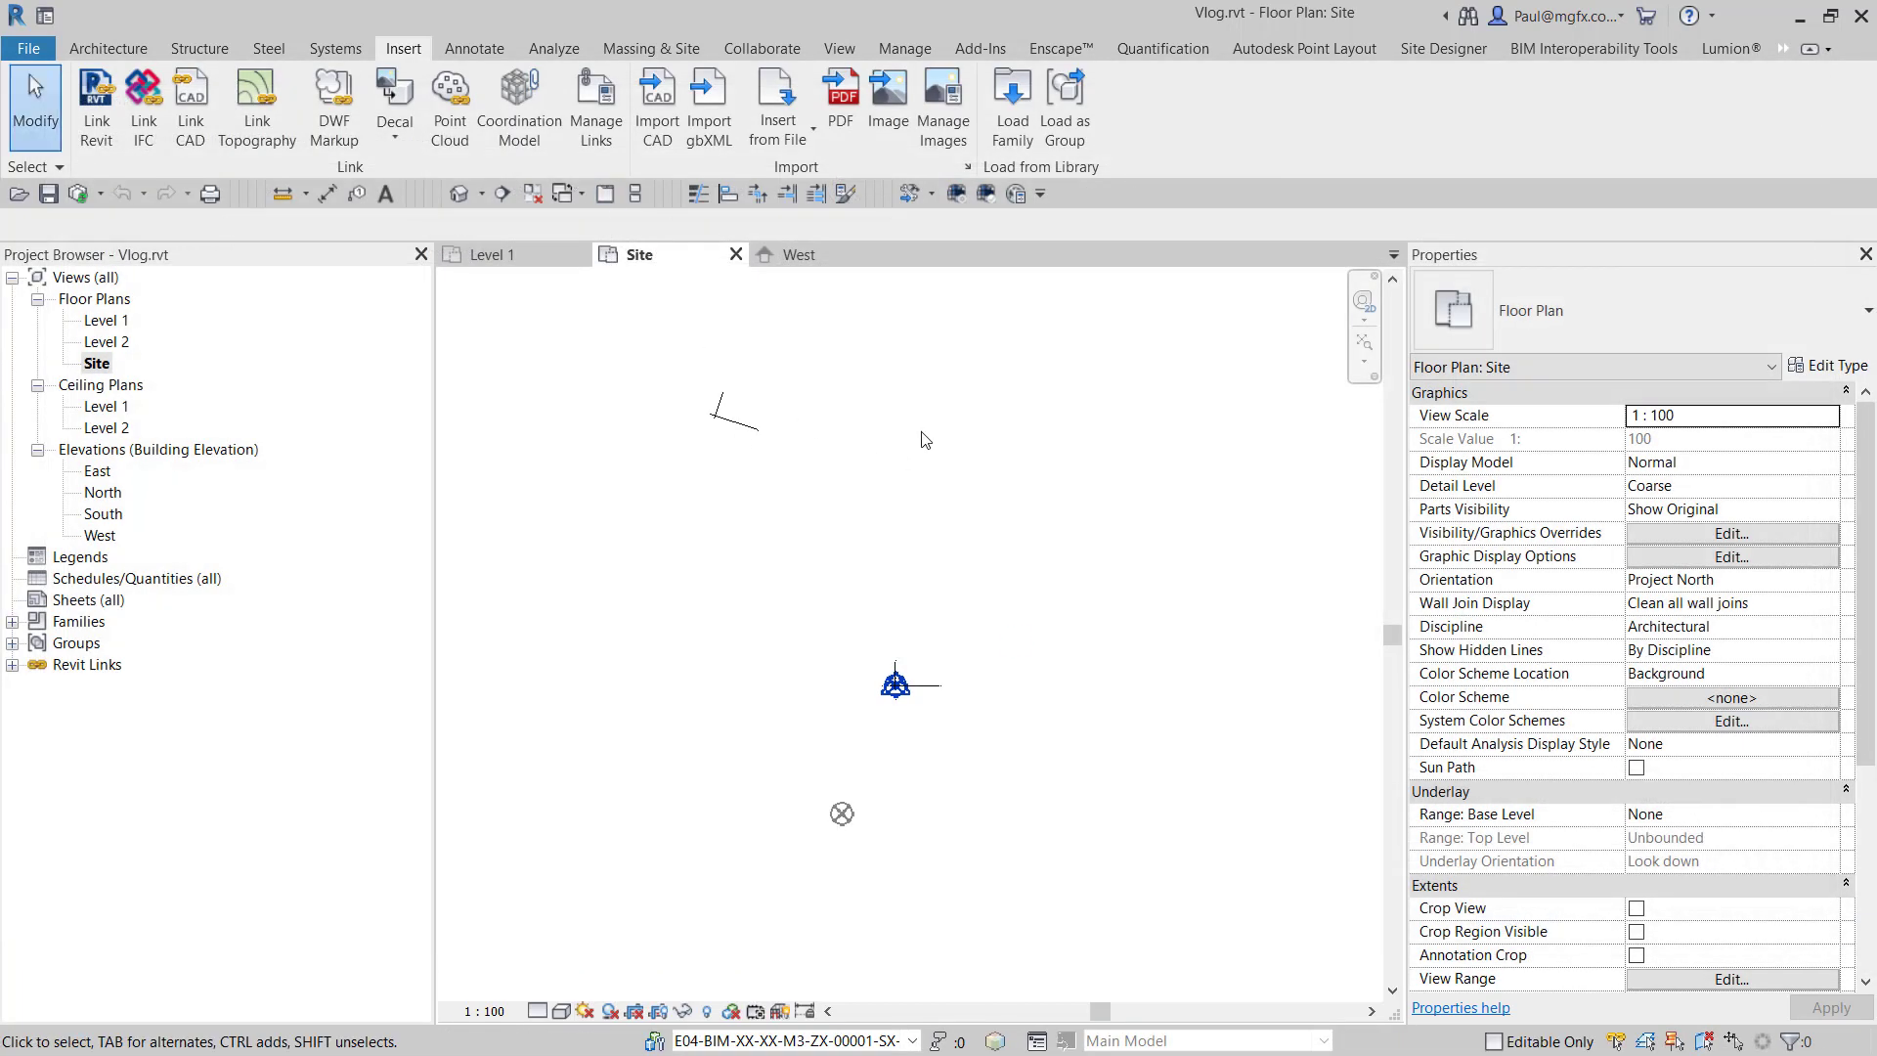
{"action": "left_click", "coordinate": [906, 49]}
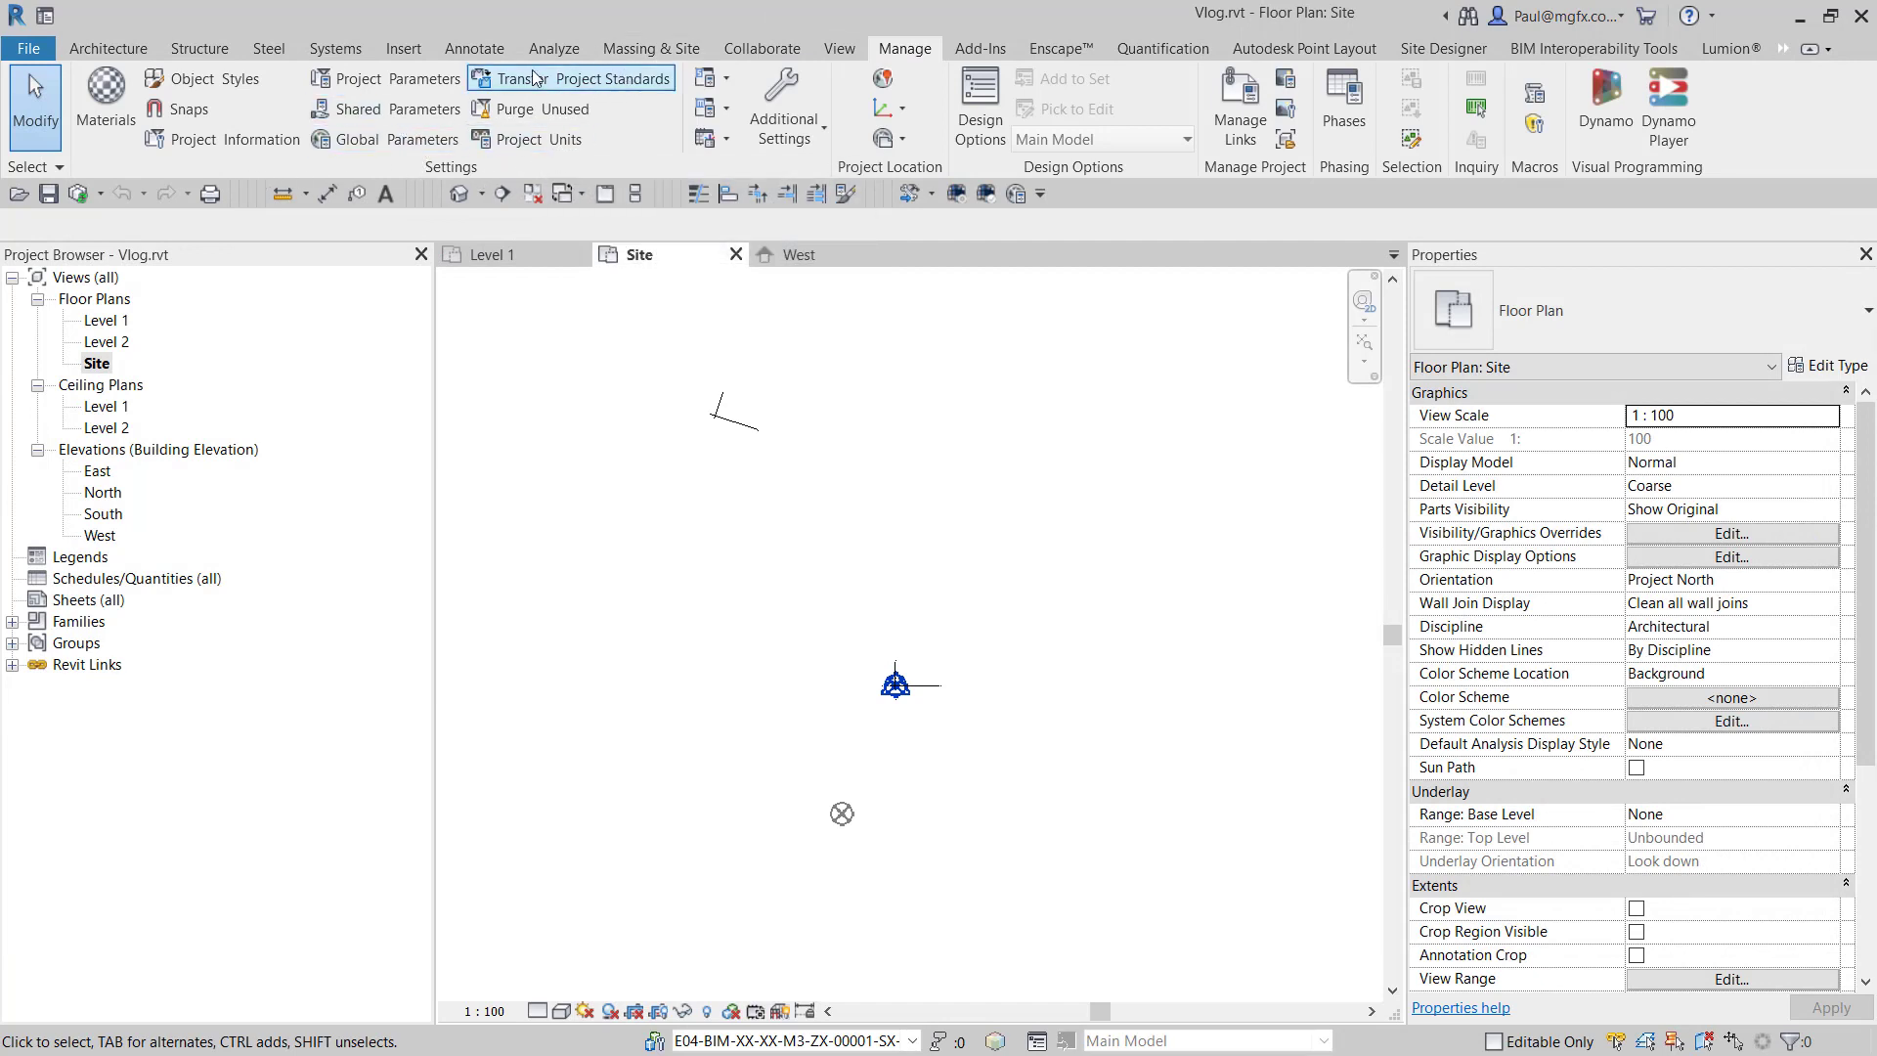
{"action": "left_click", "coordinate": [591, 85]}
{"action": "left_click", "coordinate": [915, 213]}
{"action": "left_click", "coordinate": [946, 213]}
{"action": "left_click", "coordinate": [950, 213]}
{"action": "left_click", "coordinate": [1036, 213]}
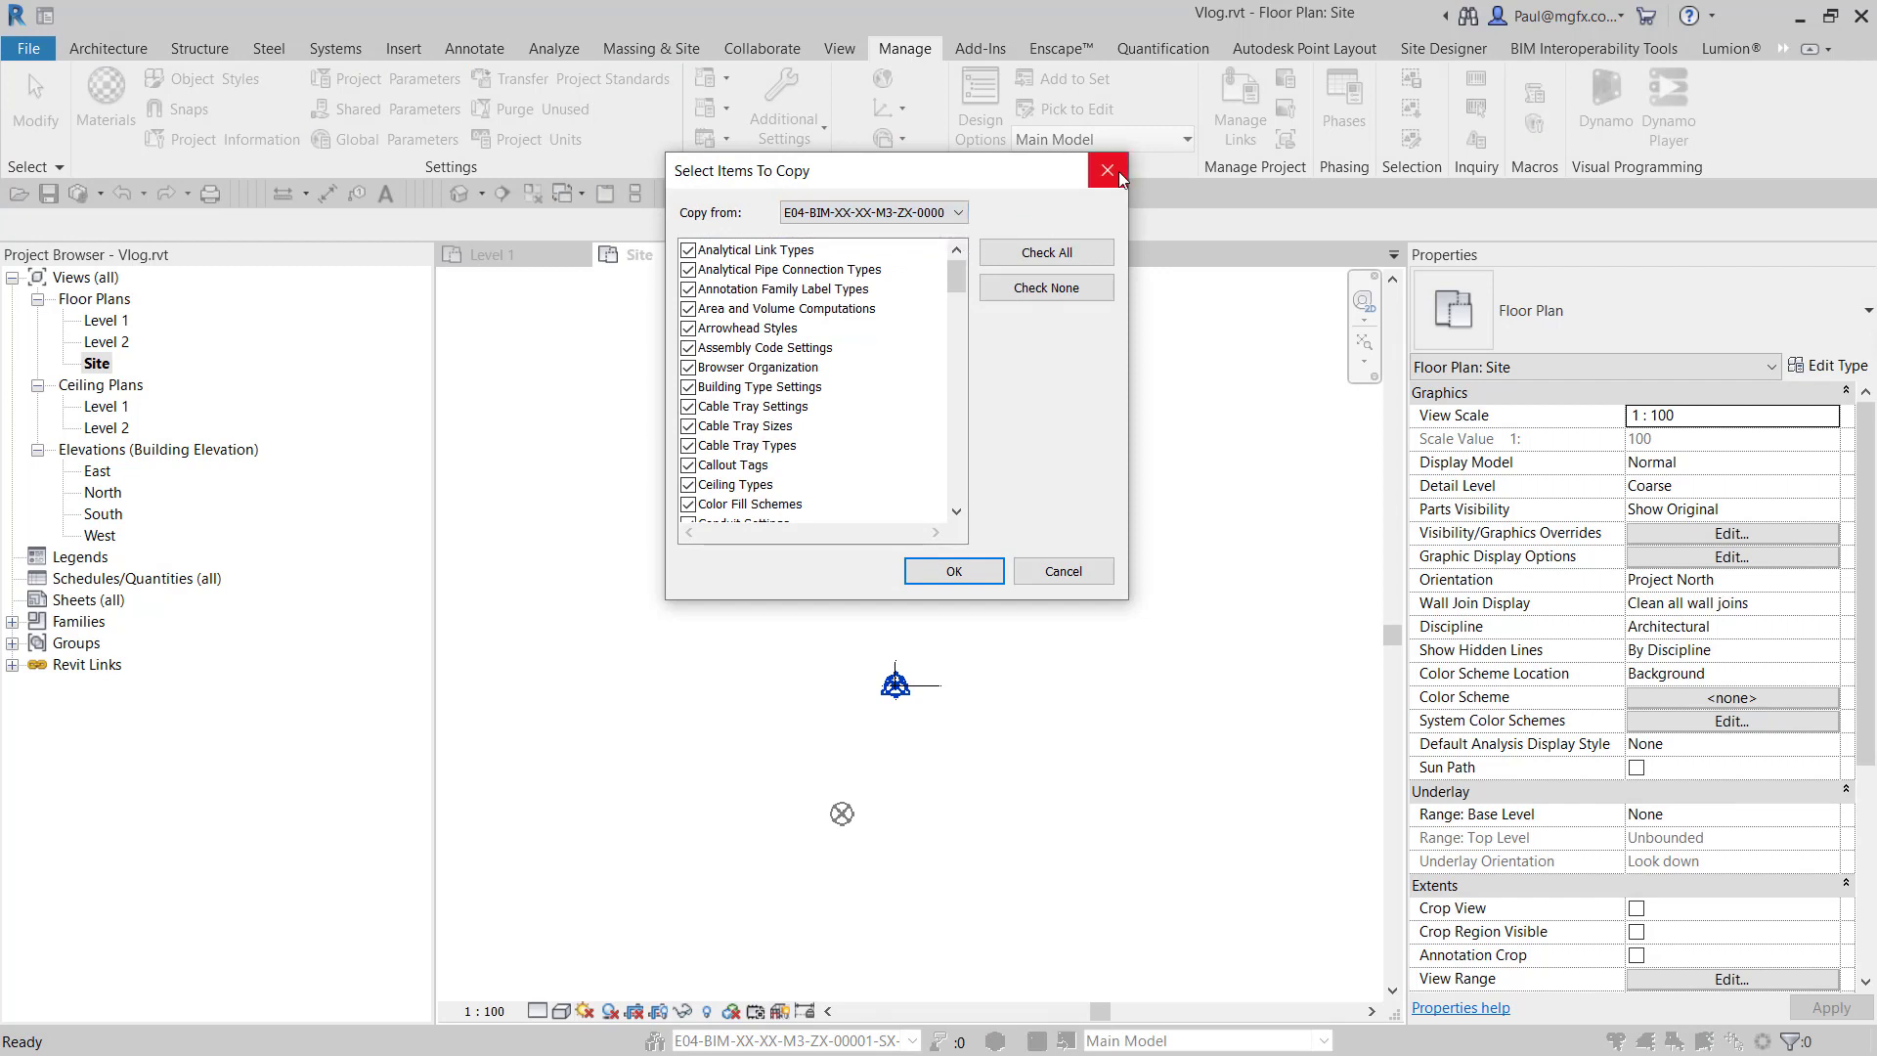
{"action": "left_click", "coordinate": [1115, 172]}
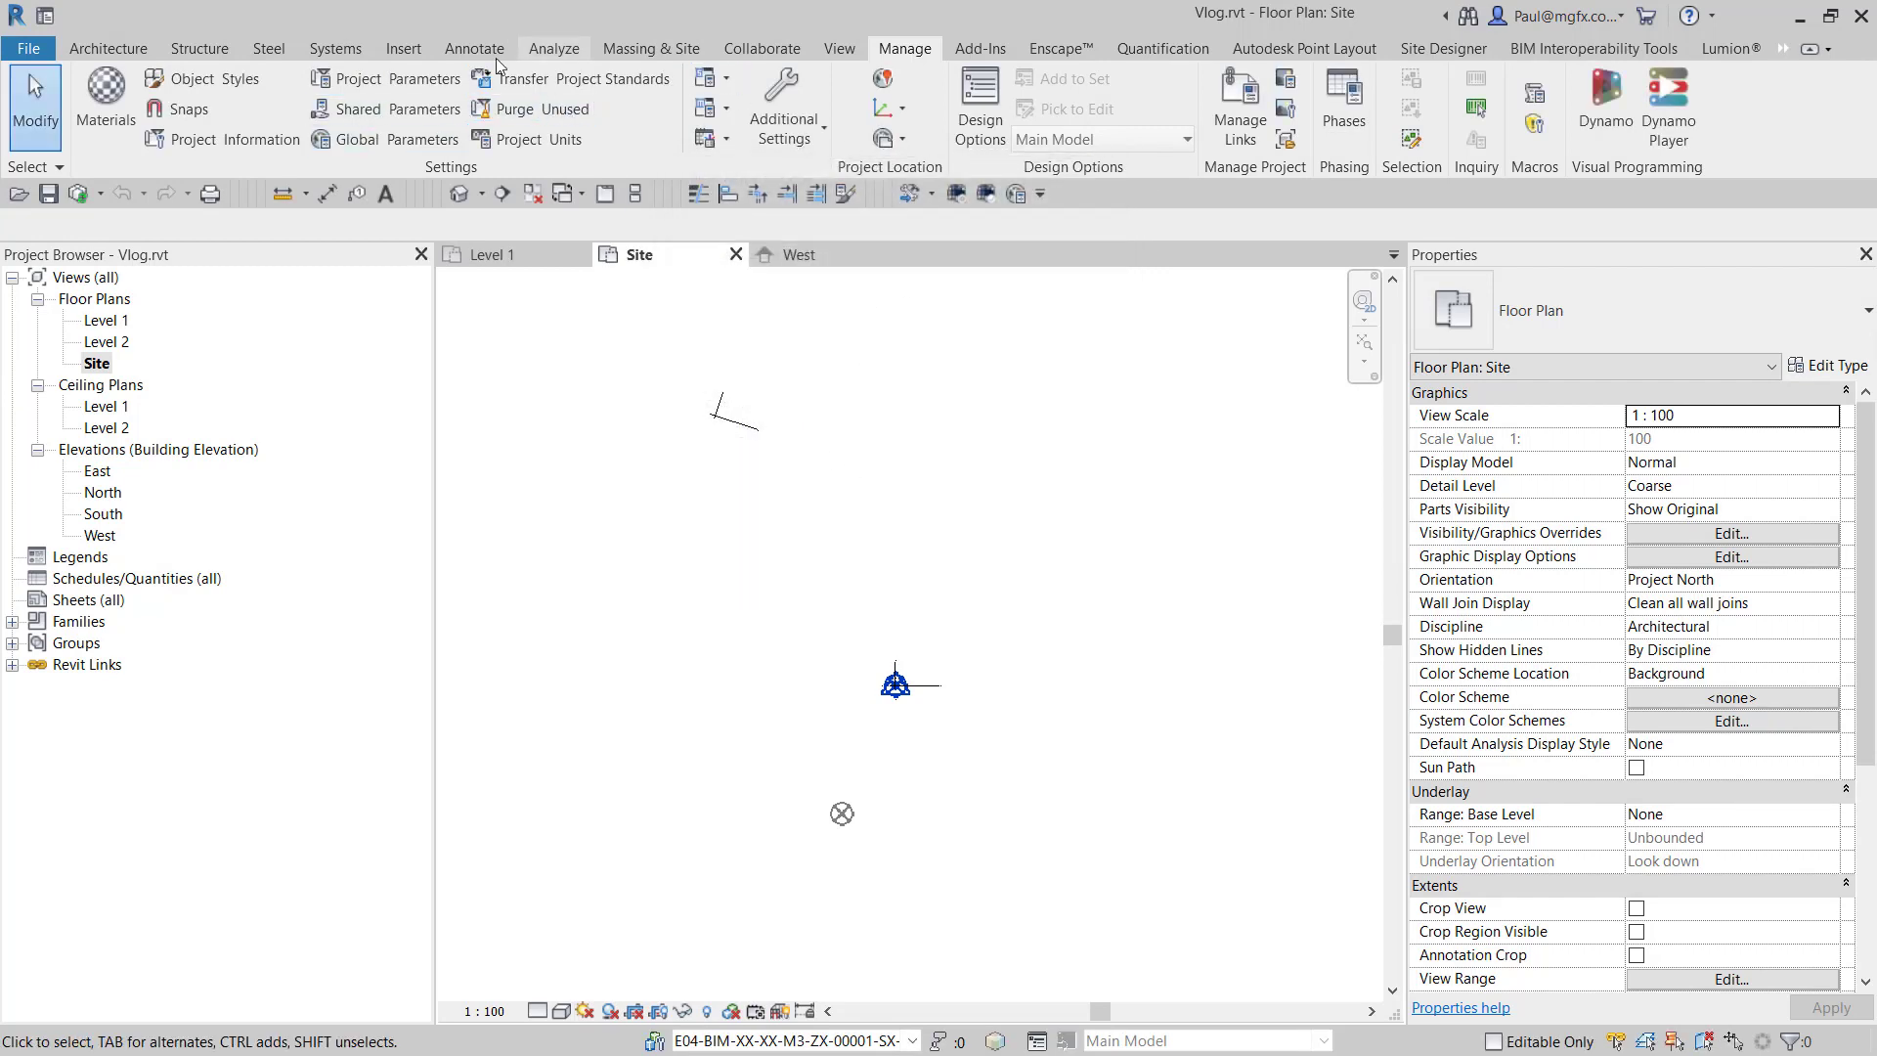
- Reload the unloaded E04-BIM-XX-XX-M3-ZX-00001-SX-PXX_010.rvt link
{"action": "left_click", "coordinate": [403, 48]}
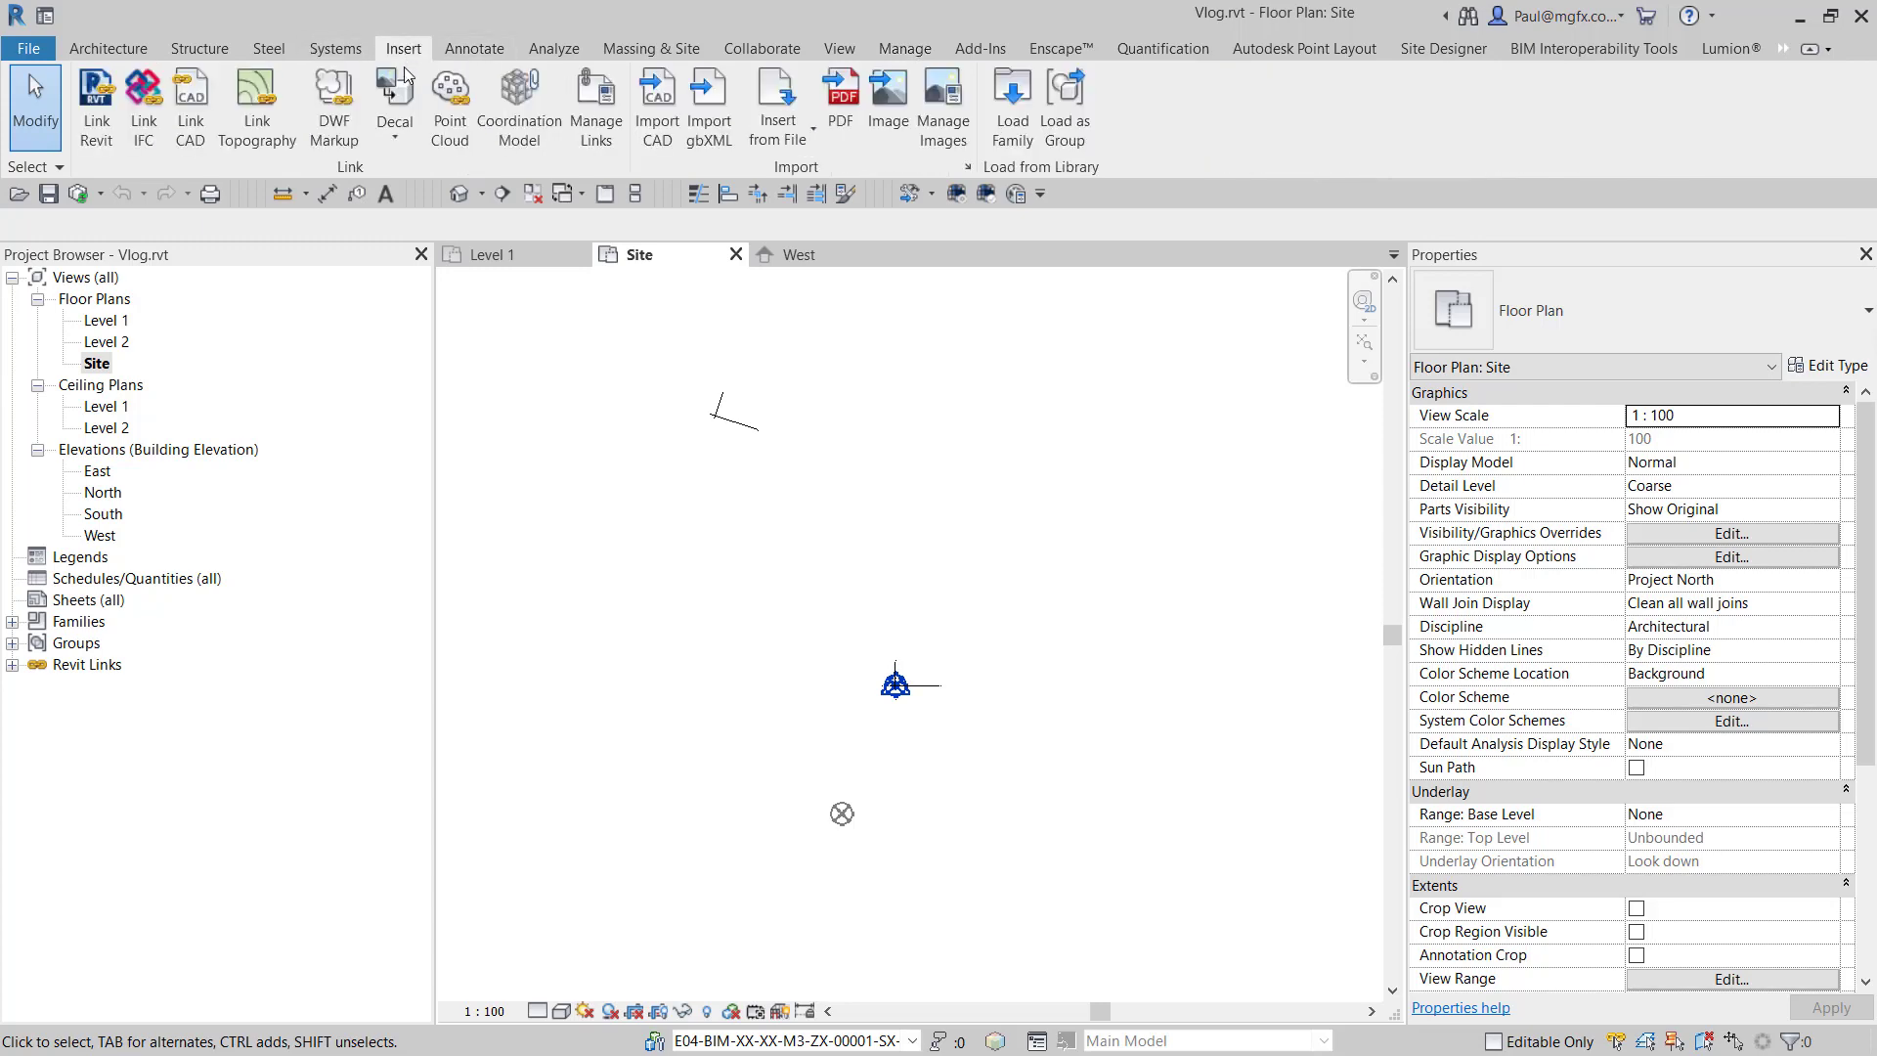
{"action": "left_click", "coordinate": [596, 116]}
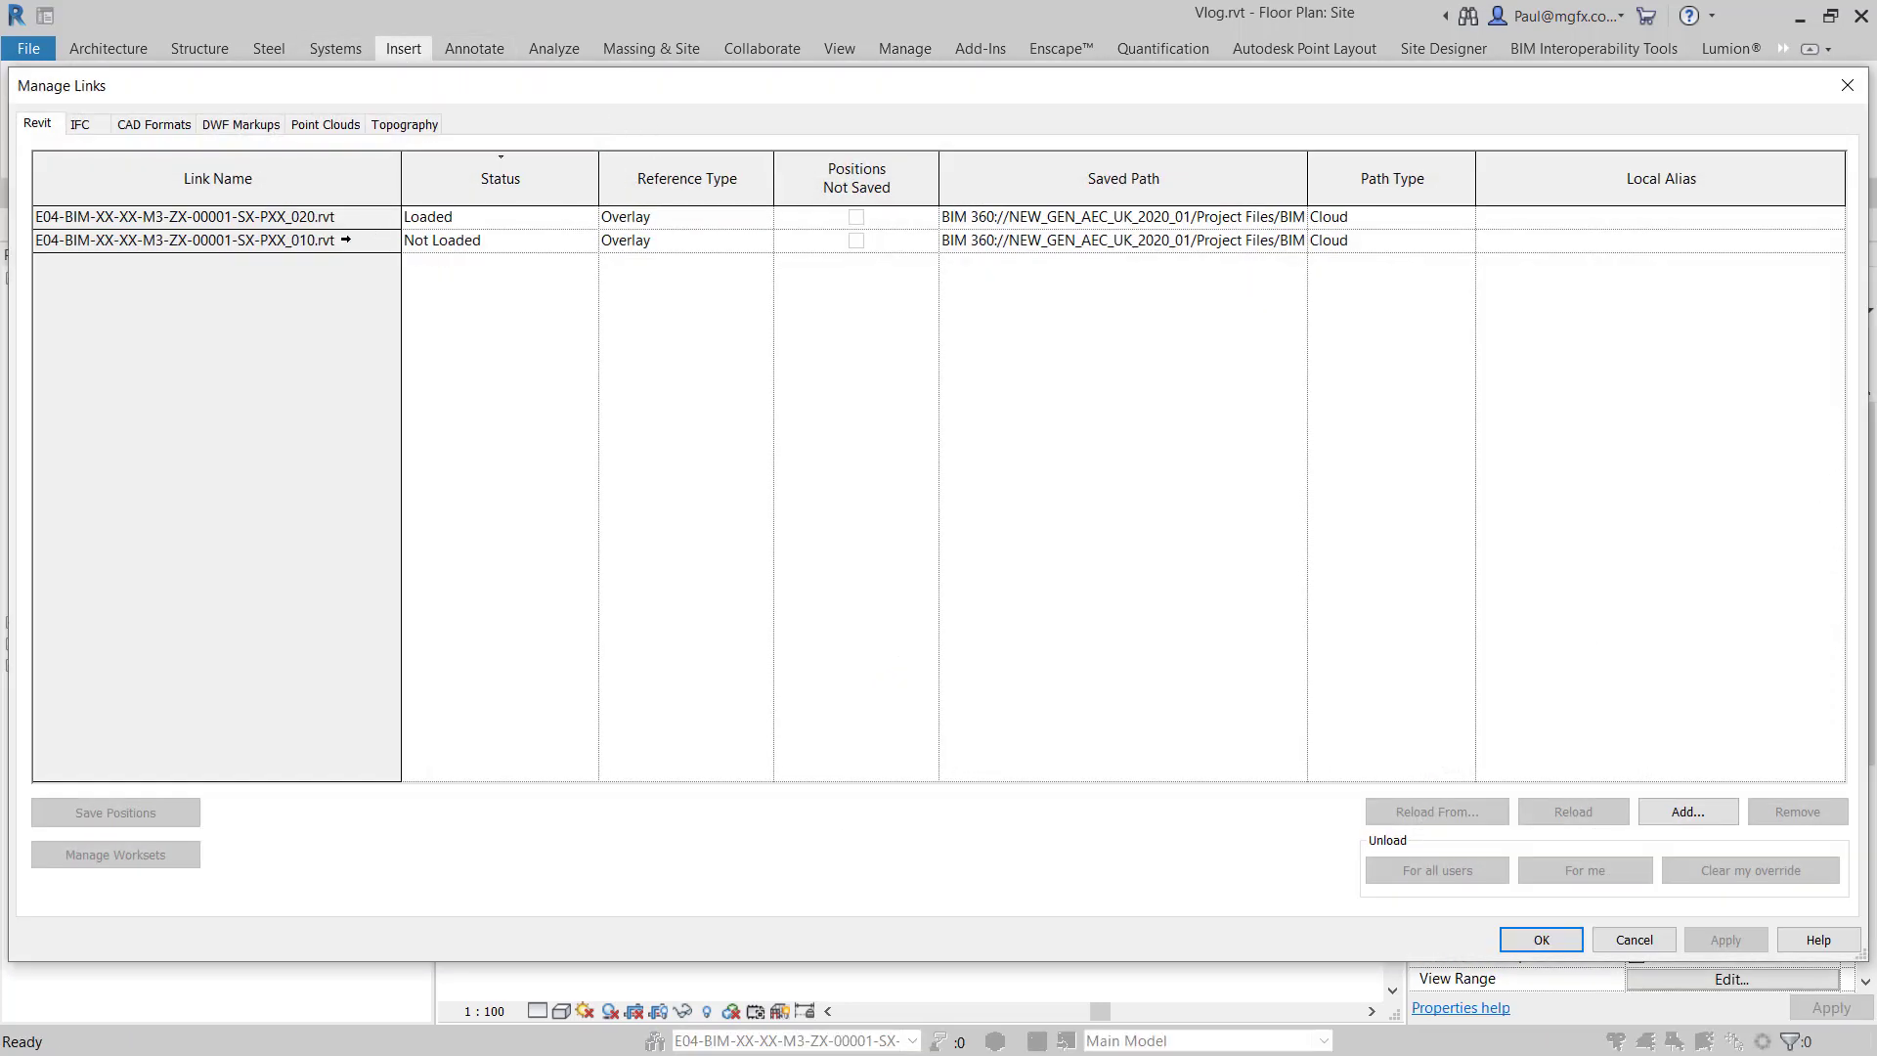
{"action": "left_click", "coordinate": [293, 240]}
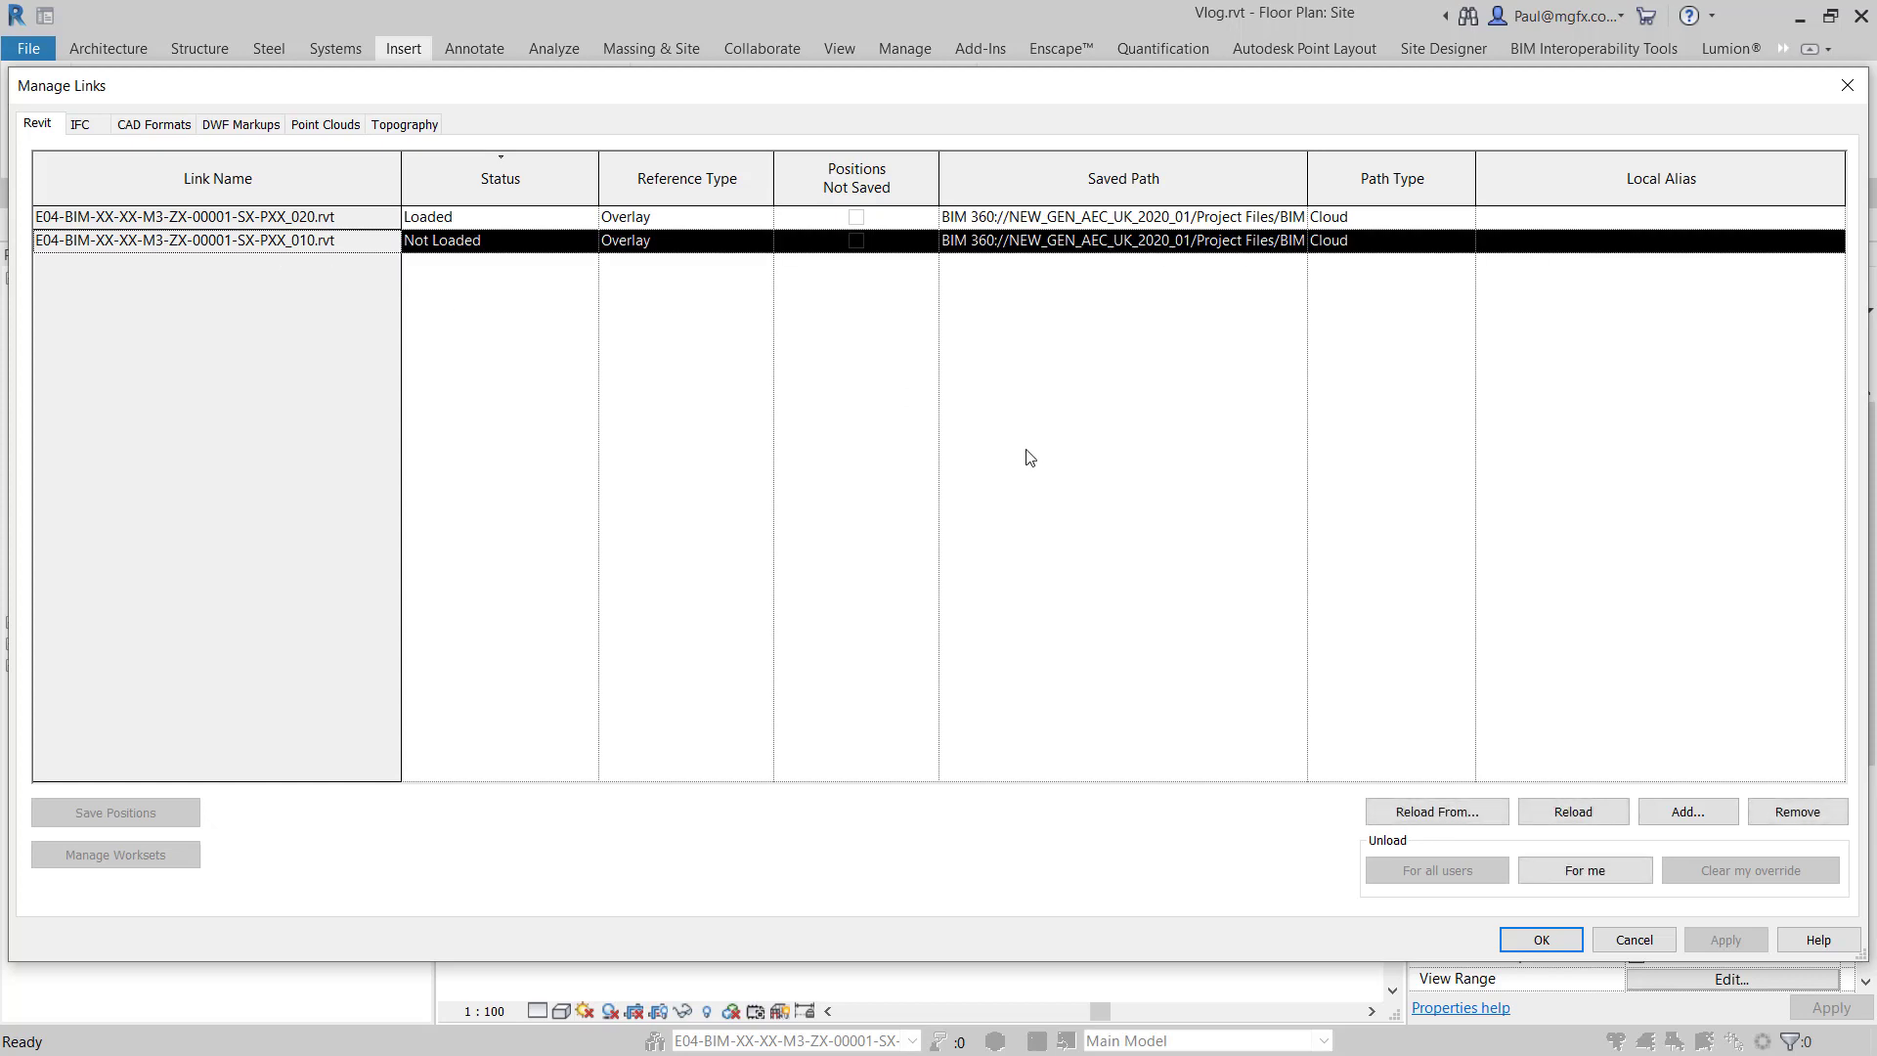
{"action": "left_click", "coordinate": [1570, 813]}
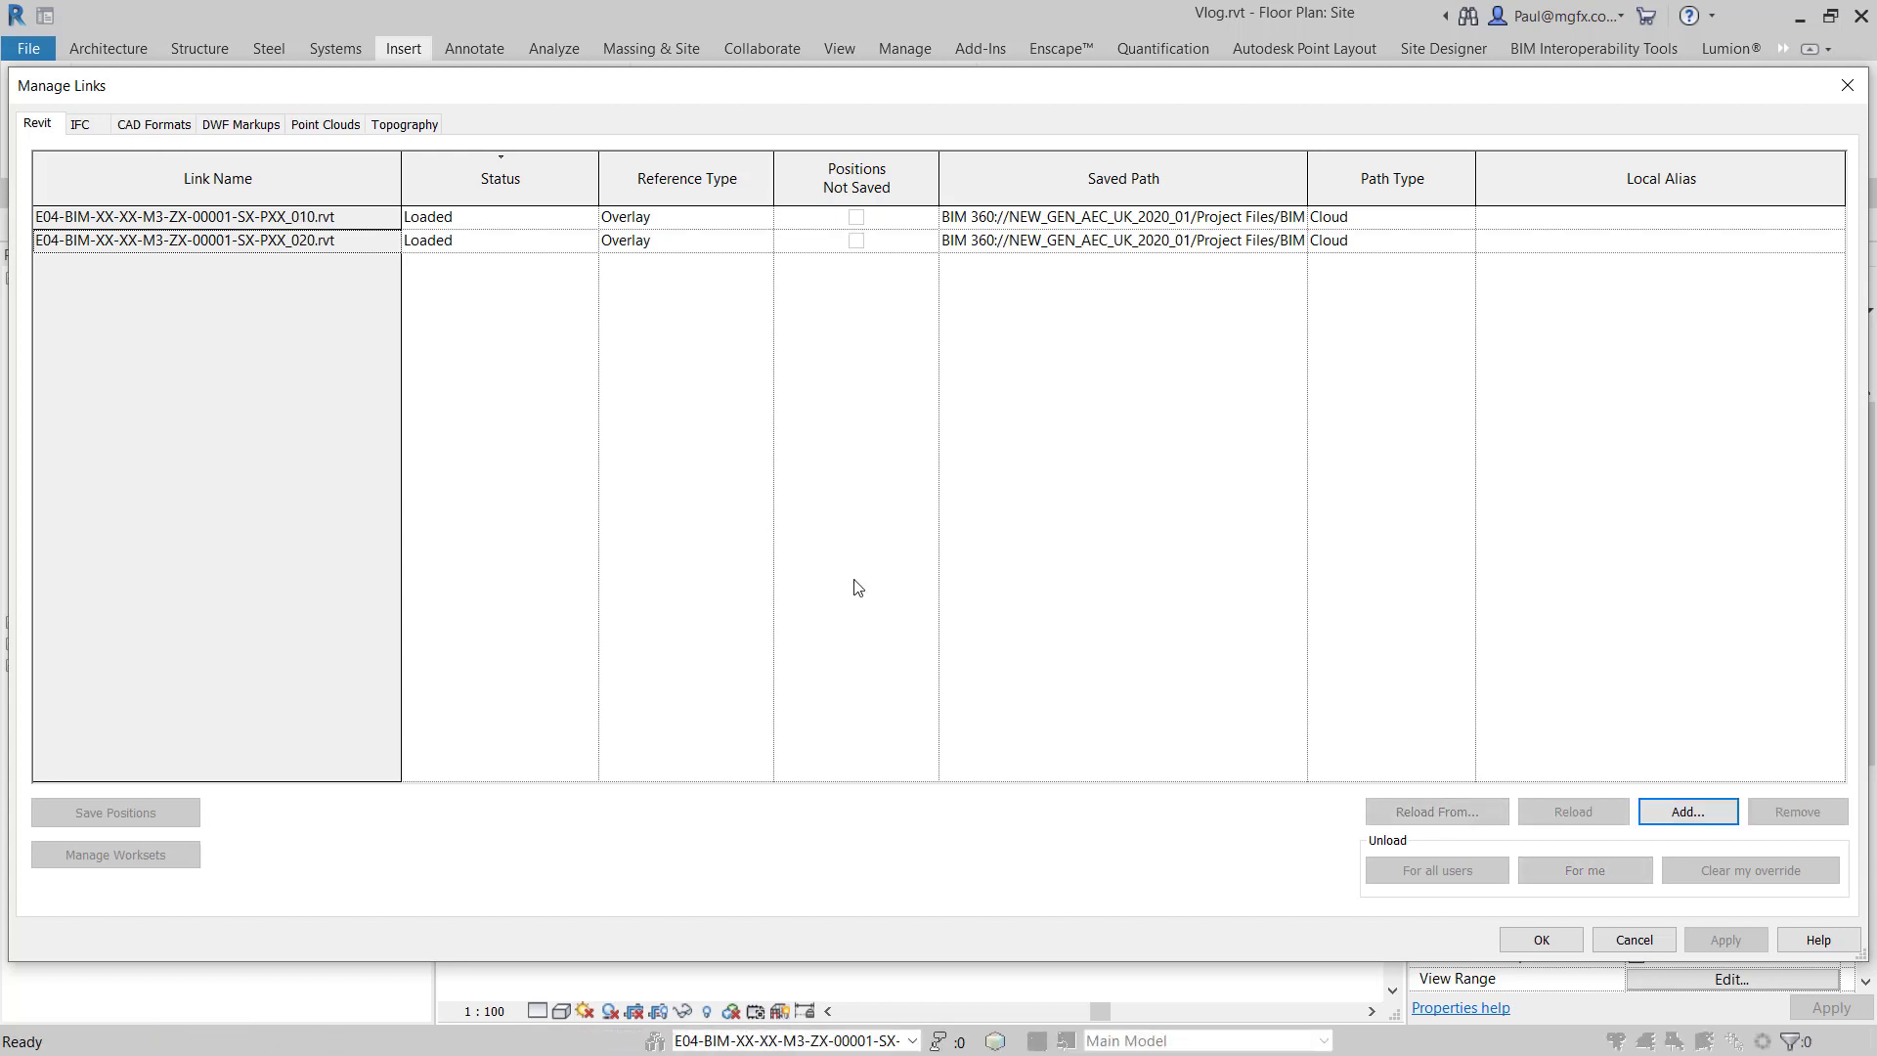
{"action": "left_click", "coordinate": [1542, 939]}
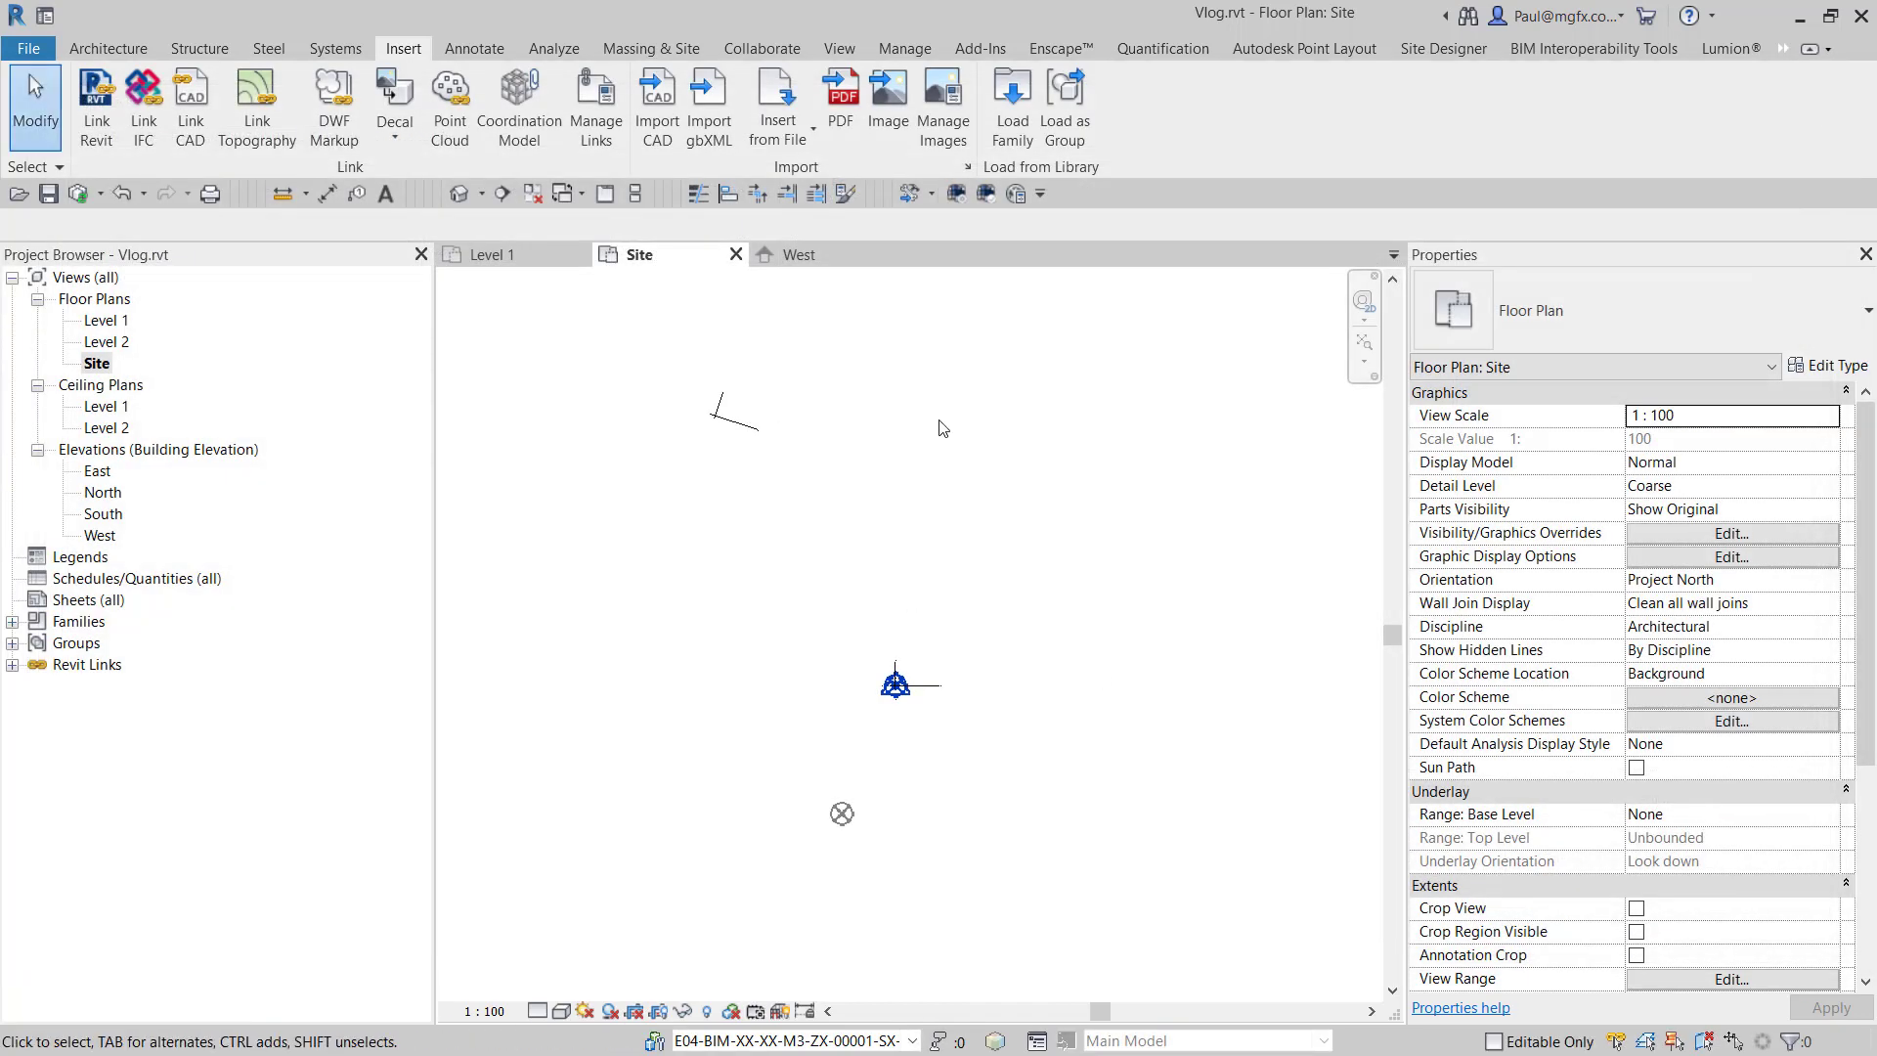
- Transfer only the Project Info standards from the linked E04-BIM-XX-XX-M3-ZX-00001 model, bringing in new types only
{"action": "left_click", "coordinate": [906, 49]}
{"action": "left_click", "coordinate": [513, 82]}
{"action": "left_click", "coordinate": [938, 214]}
{"action": "left_click", "coordinate": [1039, 235]}
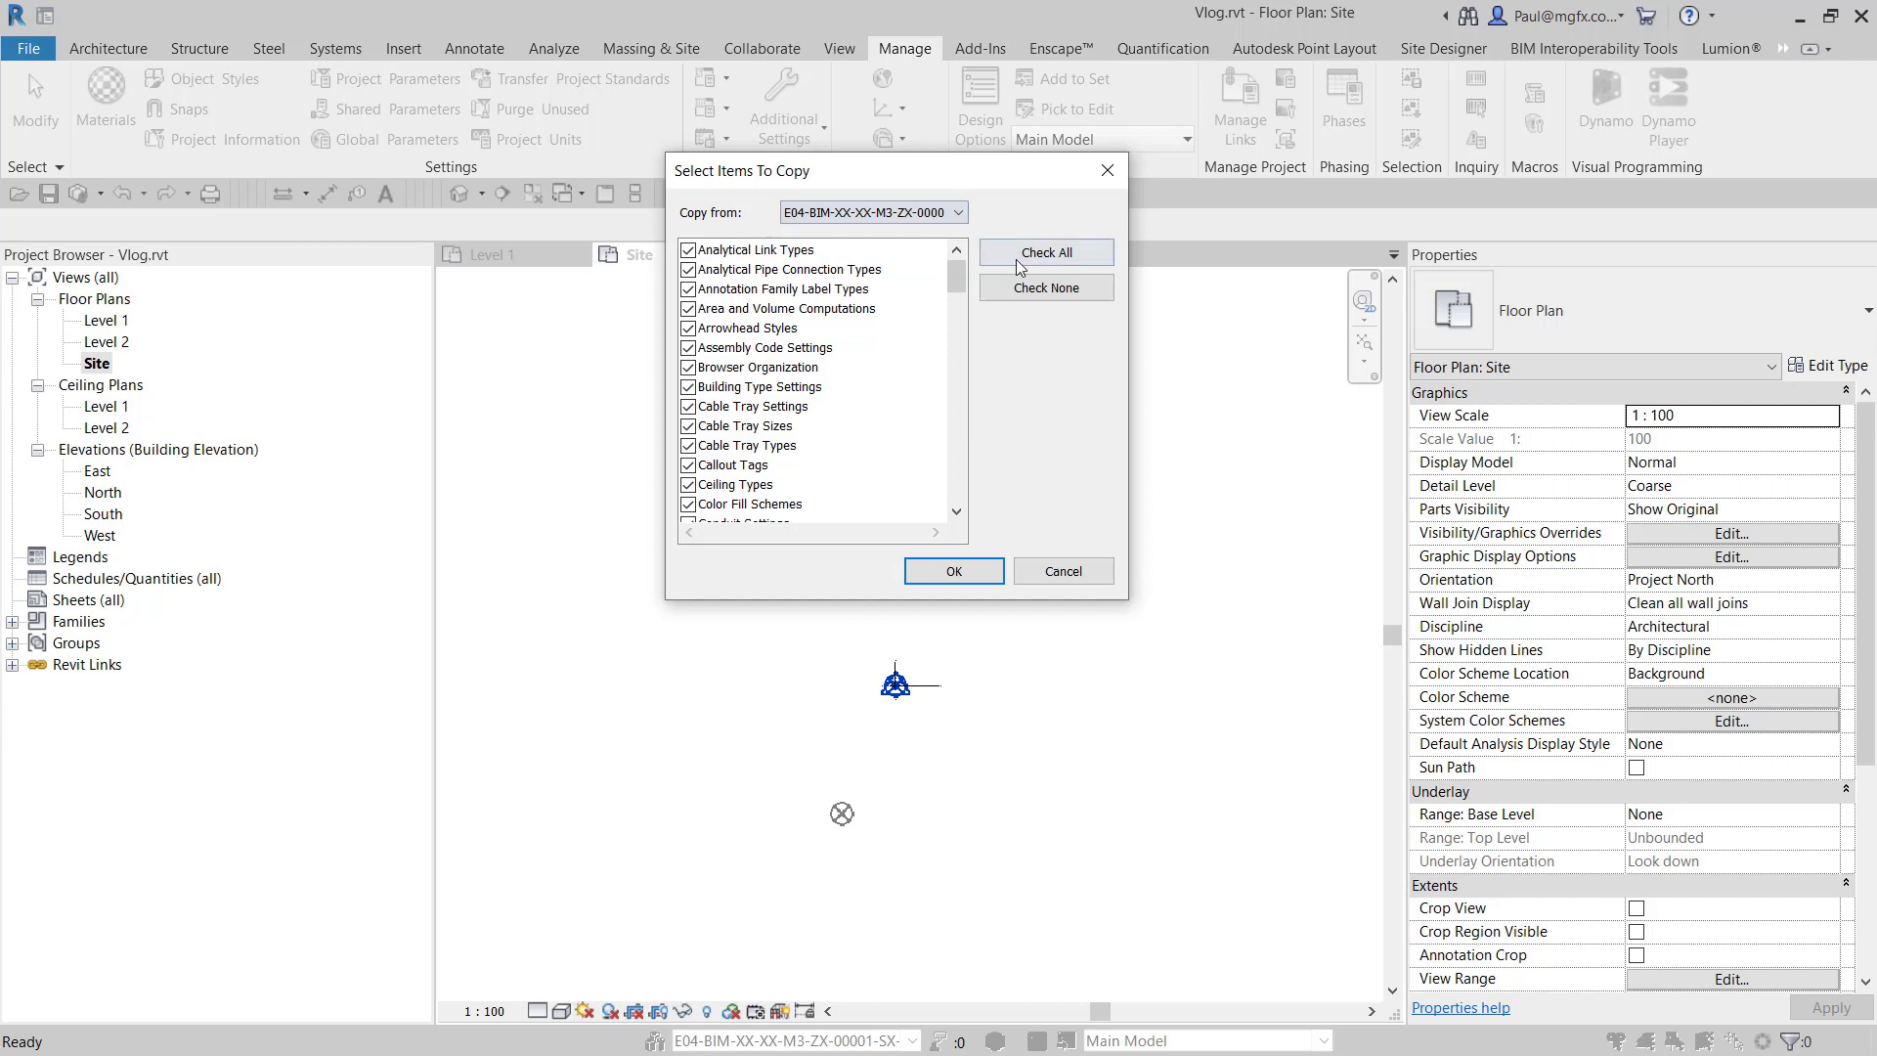
{"action": "left_click", "coordinate": [1059, 289]}
{"action": "left_click_drag", "start_coordinate": [960, 270], "coordinate": [970, 416]}
{"action": "left_click", "coordinate": [689, 368]}
{"action": "left_click", "coordinate": [948, 572]}
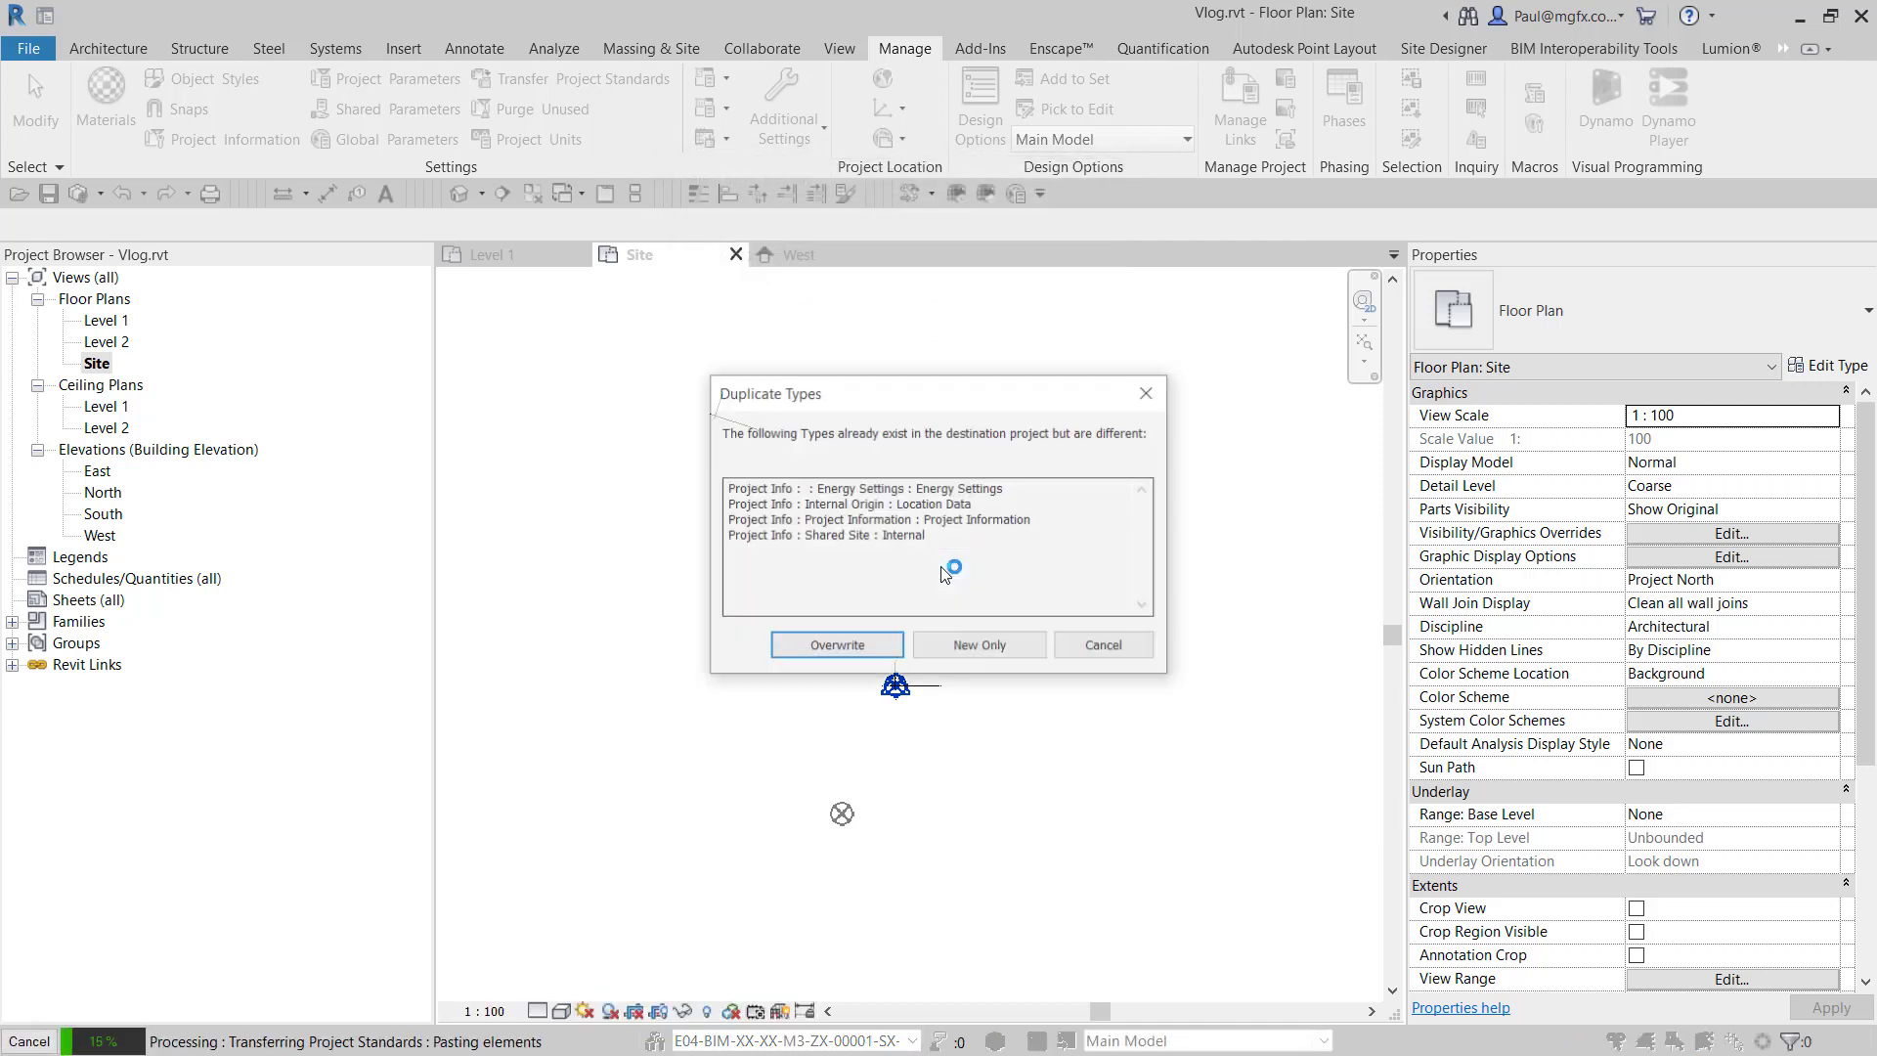
{"action": "left_click", "coordinate": [981, 647]}
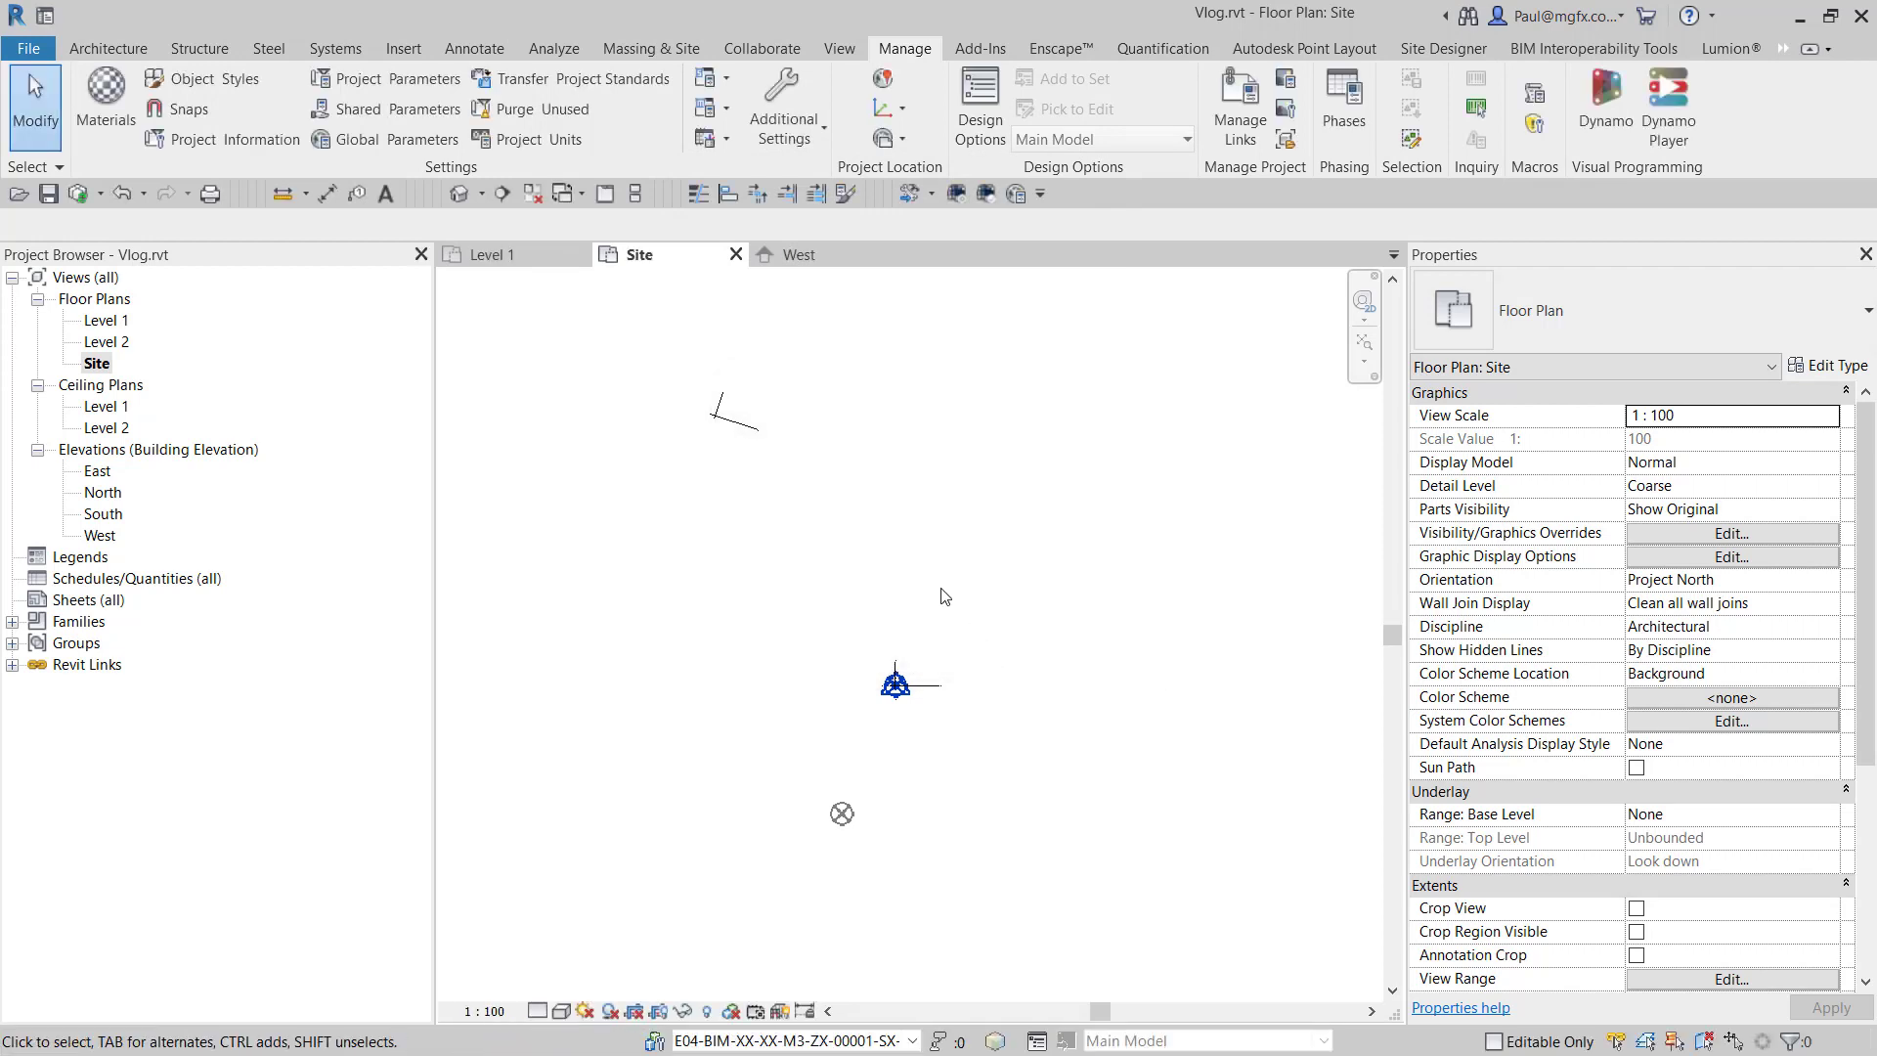
- Open the project's location settings and examine the sites defined in it
{"action": "left_click", "coordinate": [885, 78]}
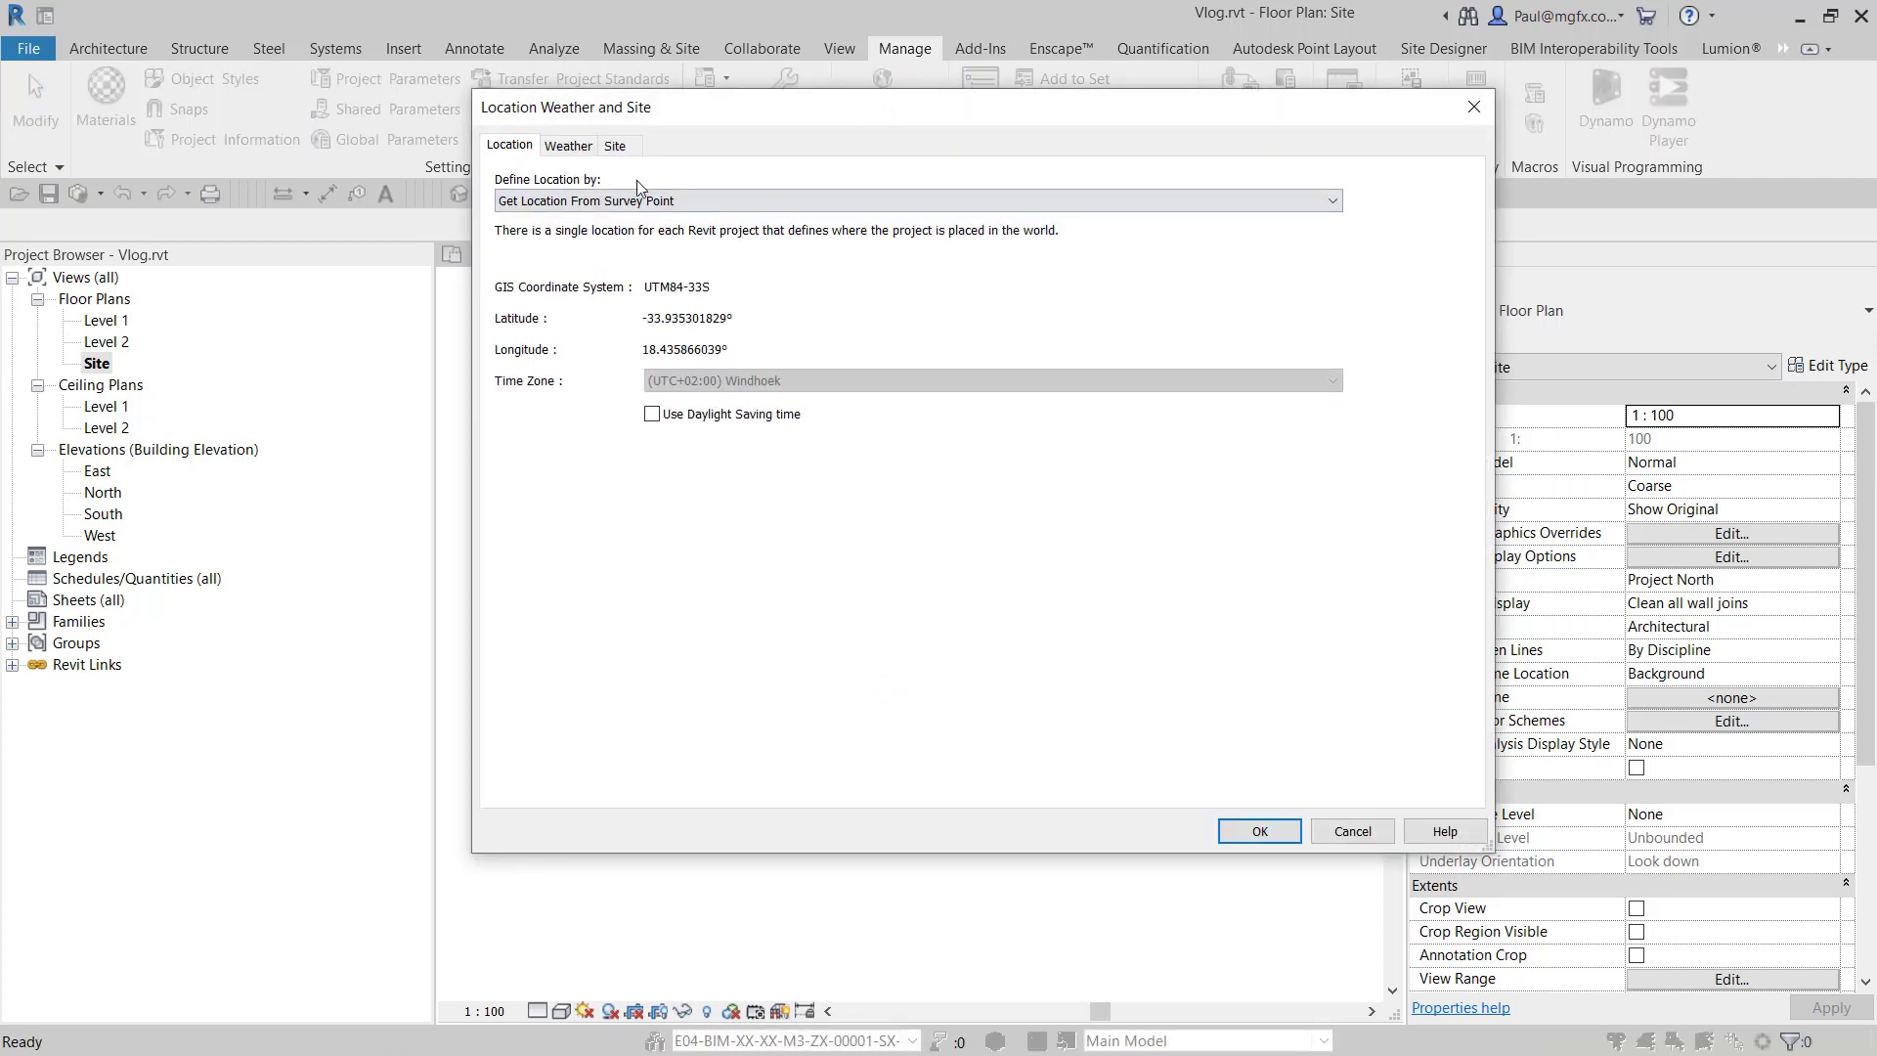
{"action": "left_click", "coordinate": [615, 146]}
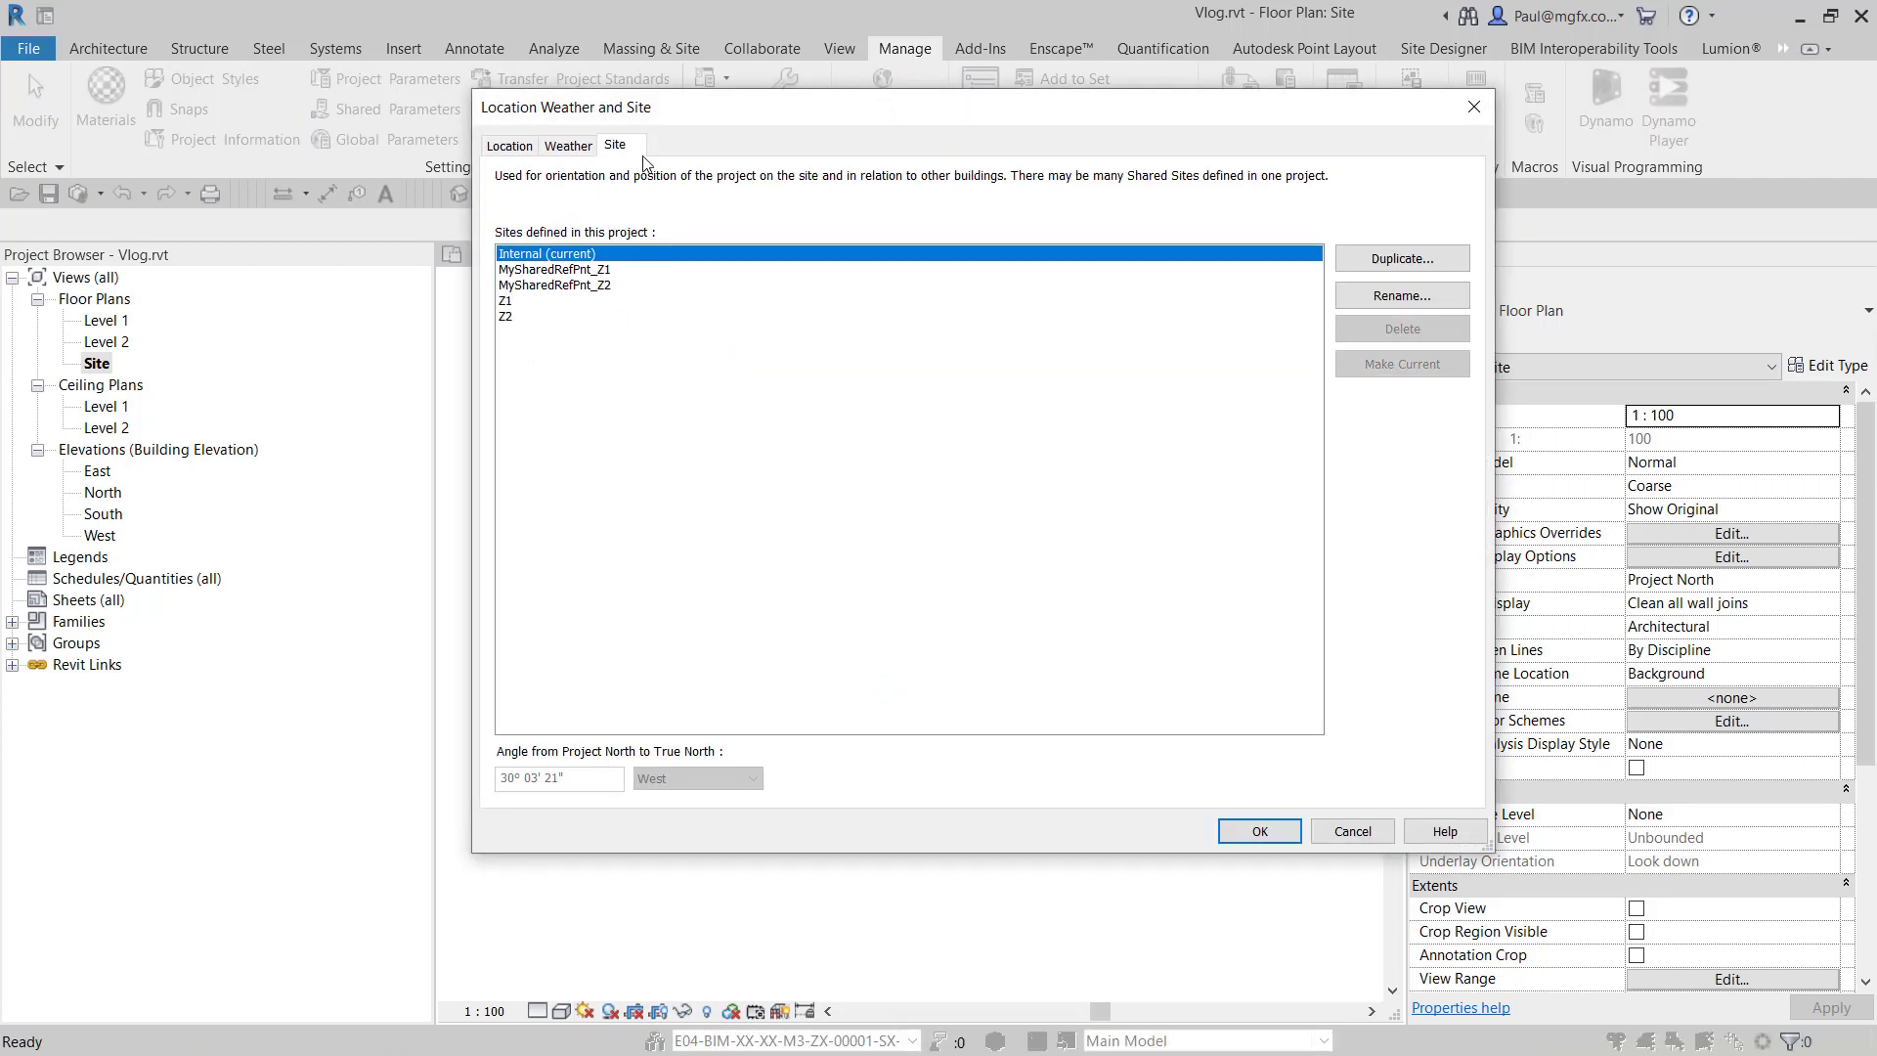